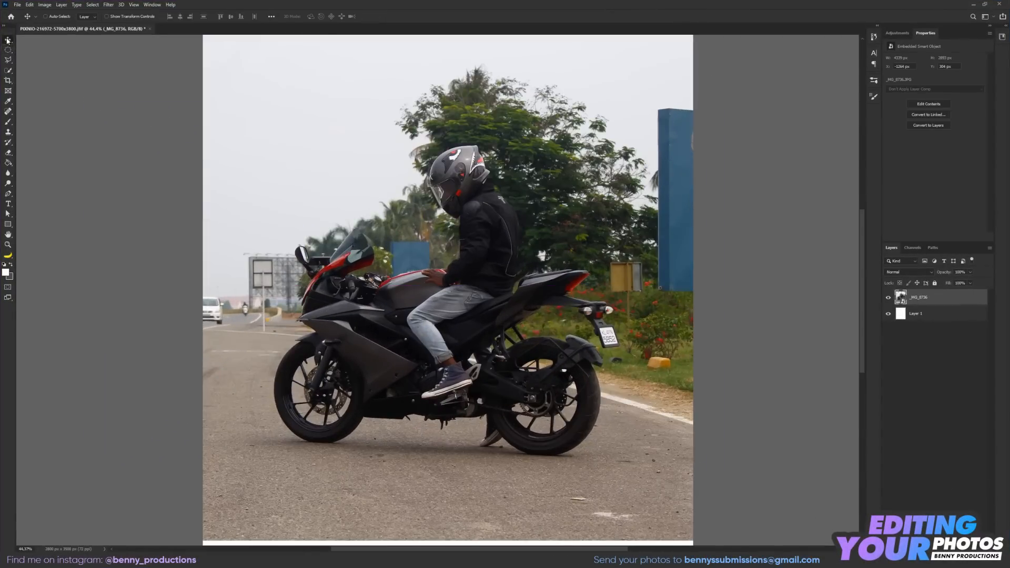
Trace the outline of the motorcycle and rider as a path with the Pen tool.
scroll(375, 183, up, 4)
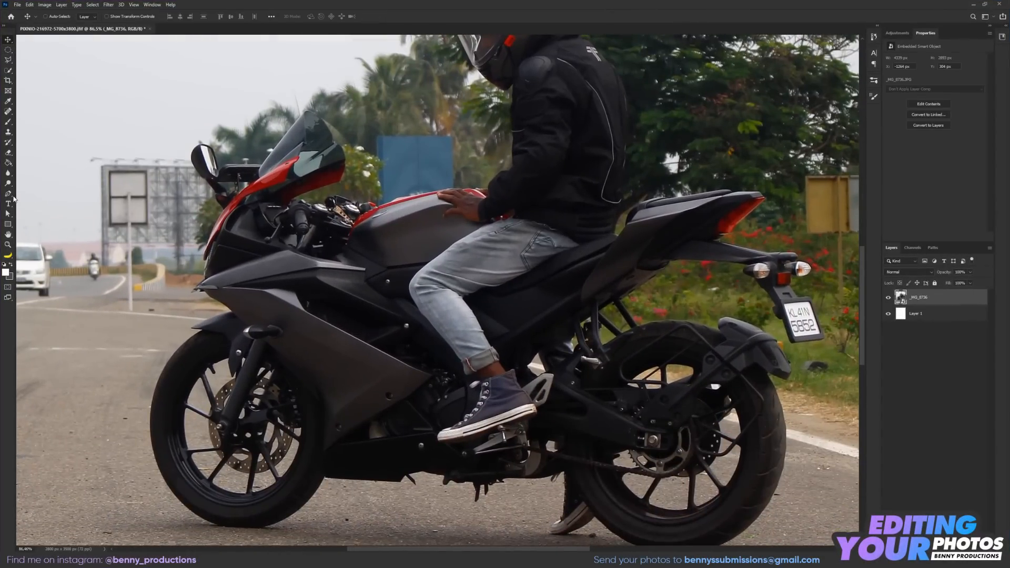
scroll(499, 290, down, 3)
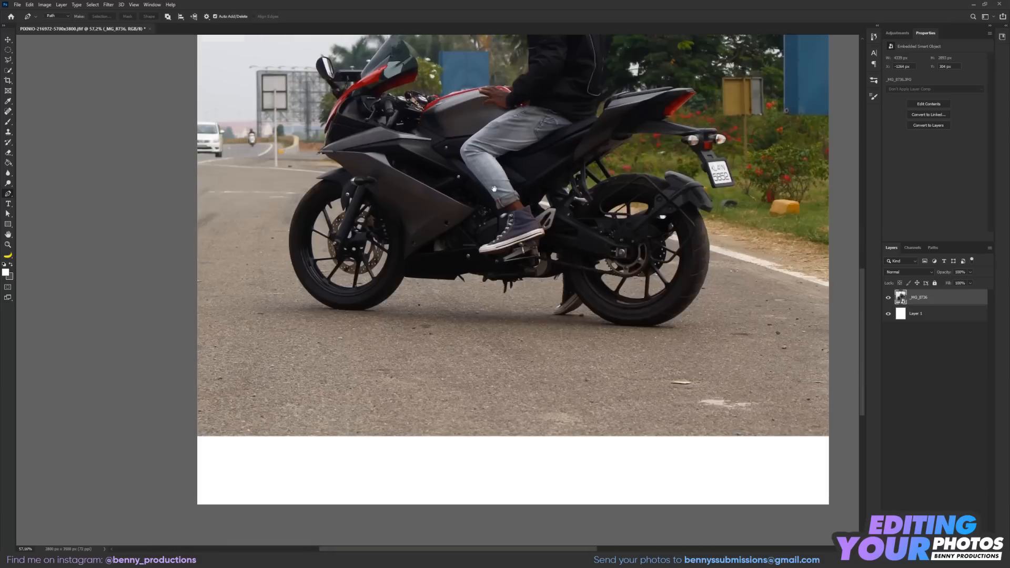
scroll(568, 332, up, 15)
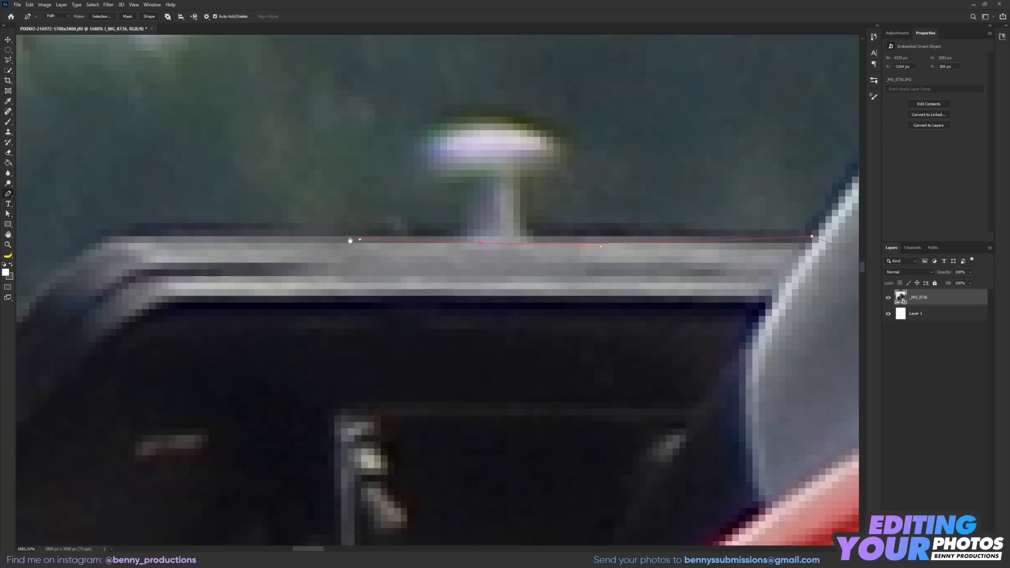
drag(349, 235, 610, 226)
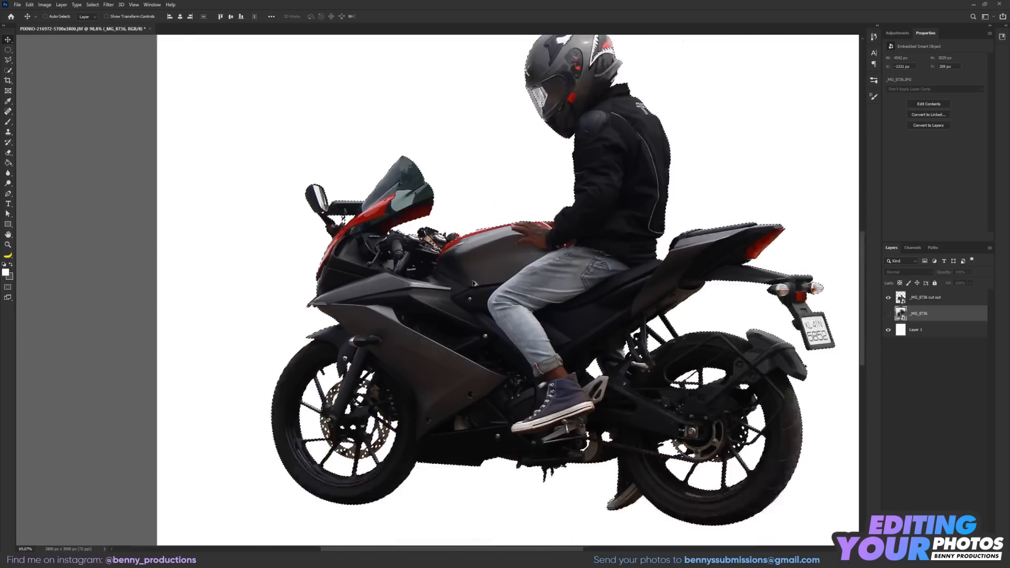
Clear the selection around the motorcycle and make the _MG_8736 cut out layer active with the Move tool.
click(7, 45)
click(8, 41)
scroll(430, 256, down, 3)
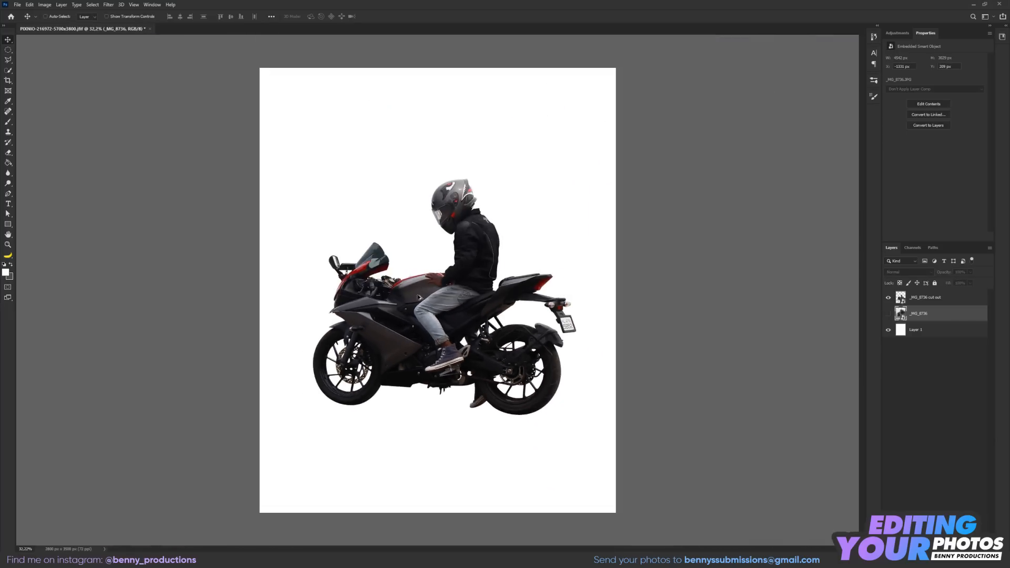
scroll(419, 298, up, 1)
click(947, 304)
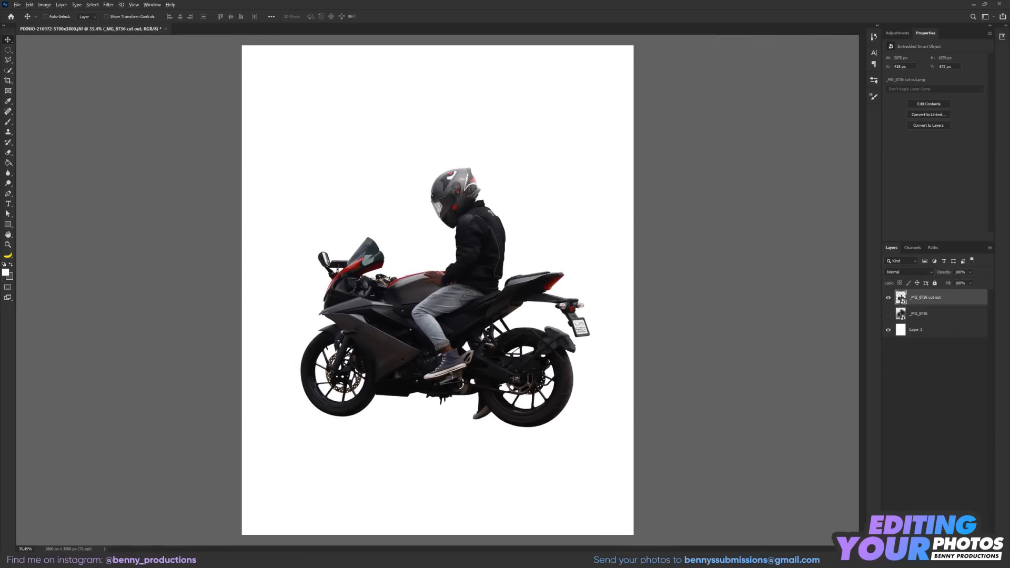
Place the night-street photo, enlarge it to about 309% to fill the canvas, and stack it beneath the motorcycle cut-out.
drag(449, 329, 450, 328)
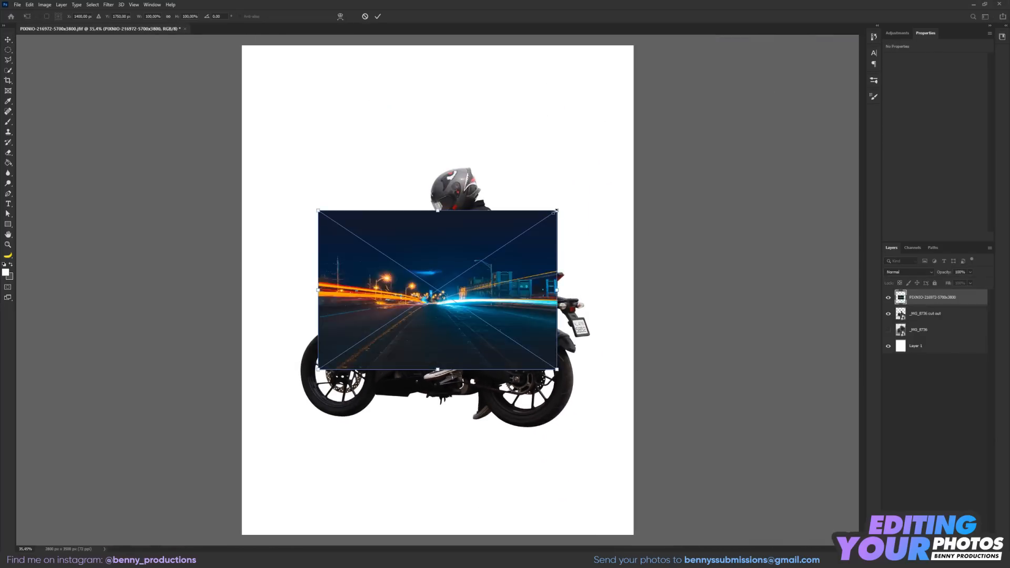
drag(604, 203, 804, 43)
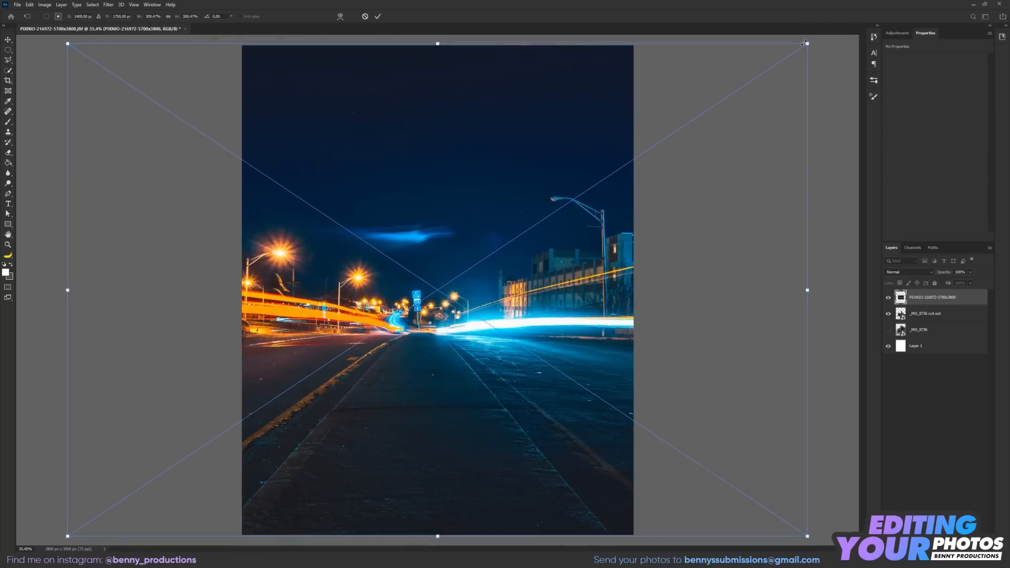
key(Return)
drag(489, 226, 508, 226)
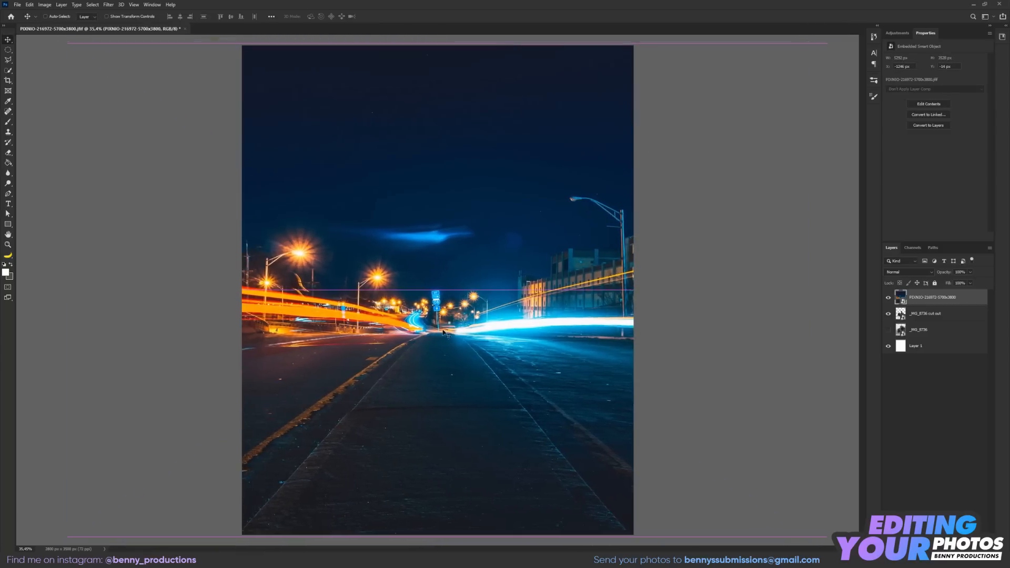
drag(922, 293, 925, 335)
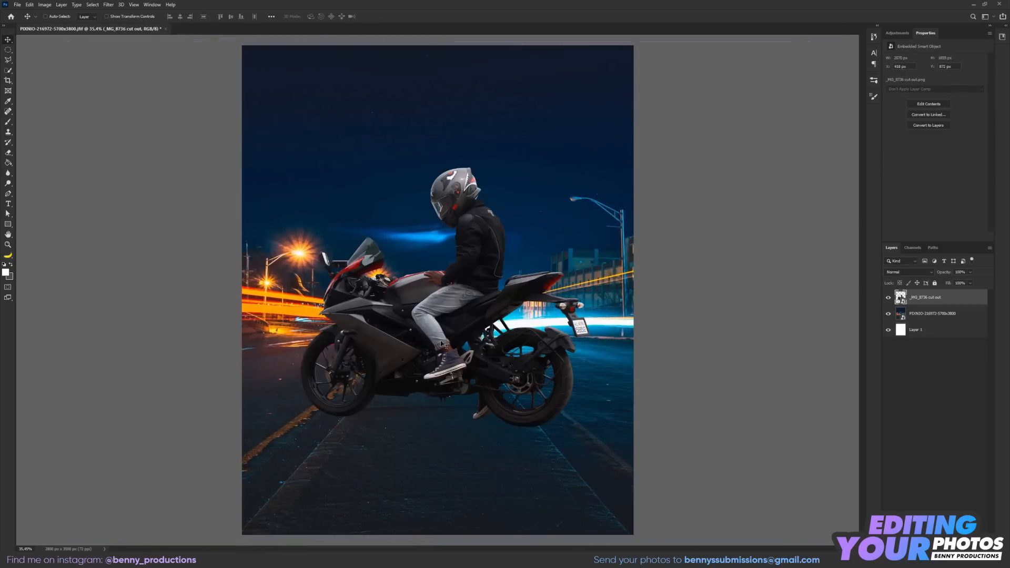
Scale the motorcycle cut-out down slightly so it sits with more room around it on the road.
key(ctrl+t)
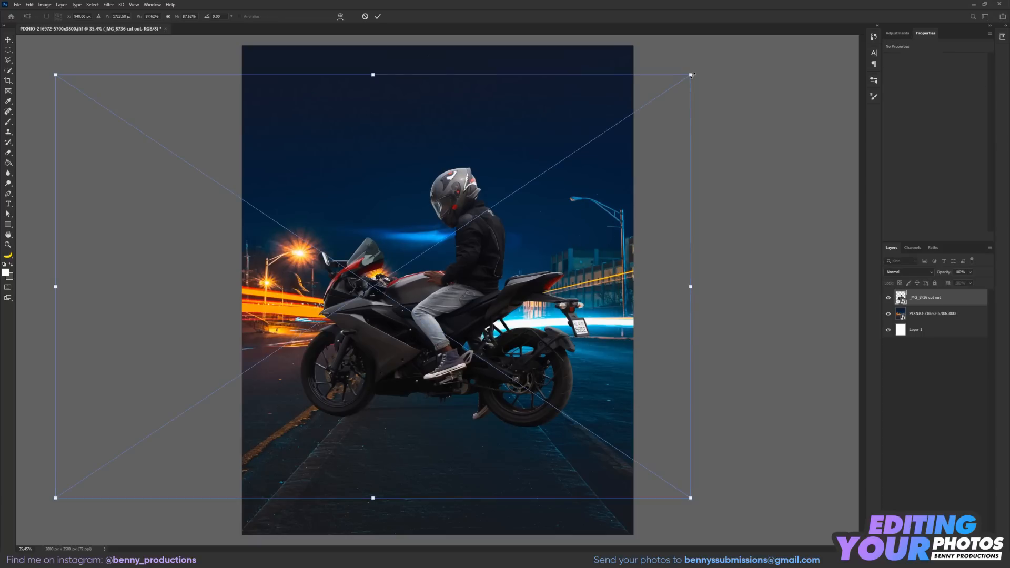
drag(691, 75, 644, 120)
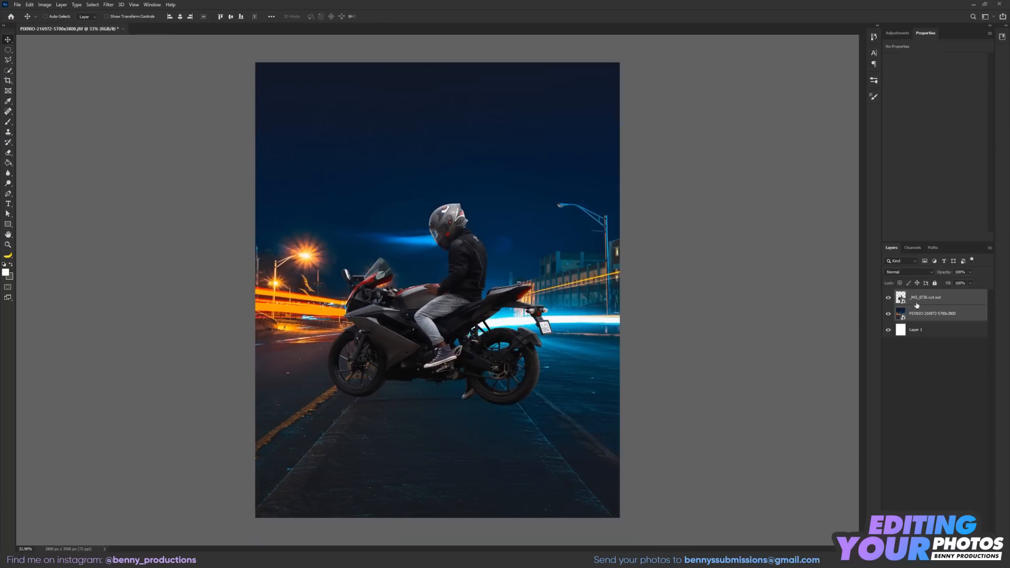
click(926, 301)
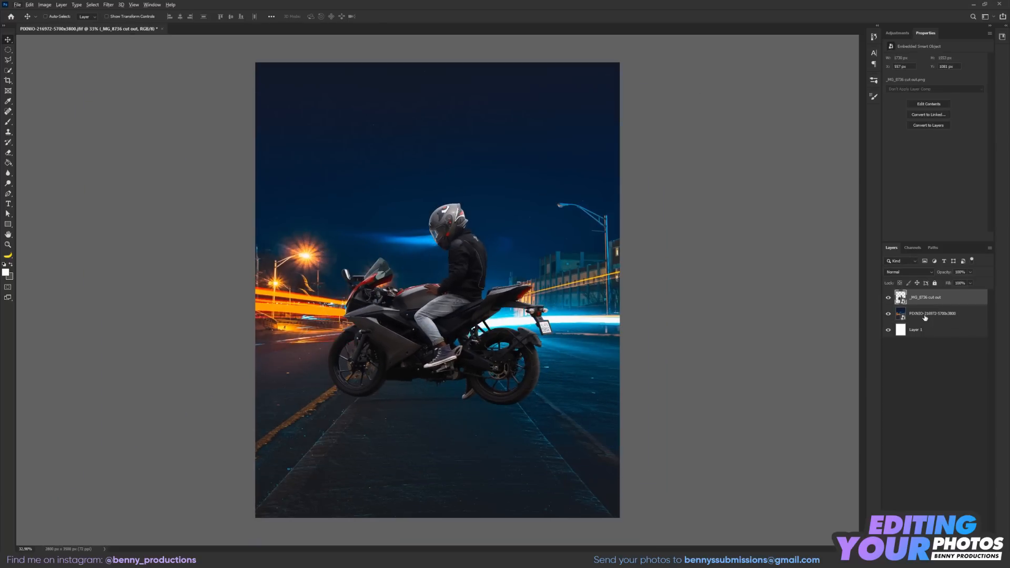
Add a Levels adjustment above the night-street photo and raise its input black point slightly to deepen the shadows.
click(924, 314)
scroll(362, 498, up, 2)
click(897, 32)
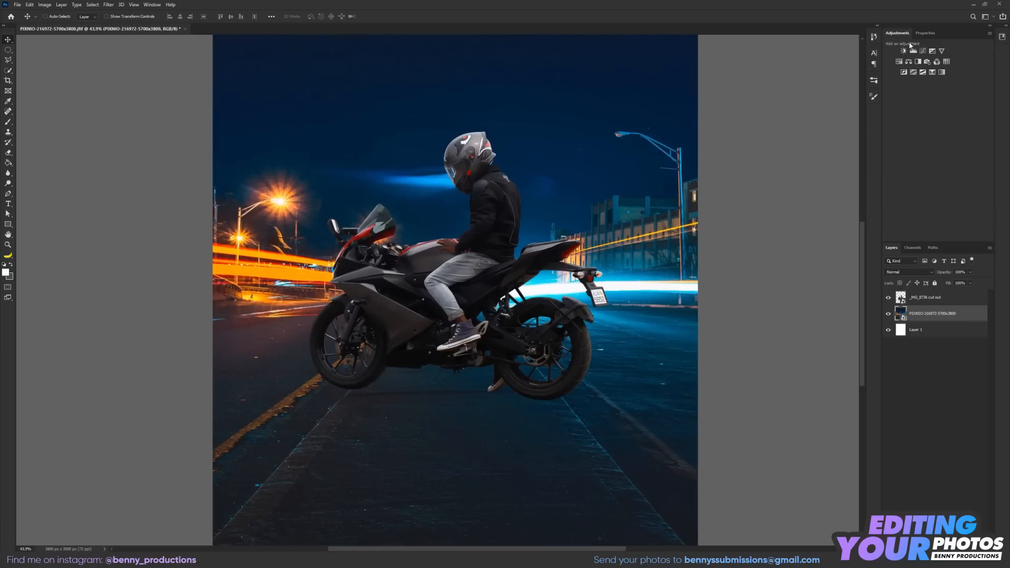
click(914, 51)
scroll(589, 172, down, 1)
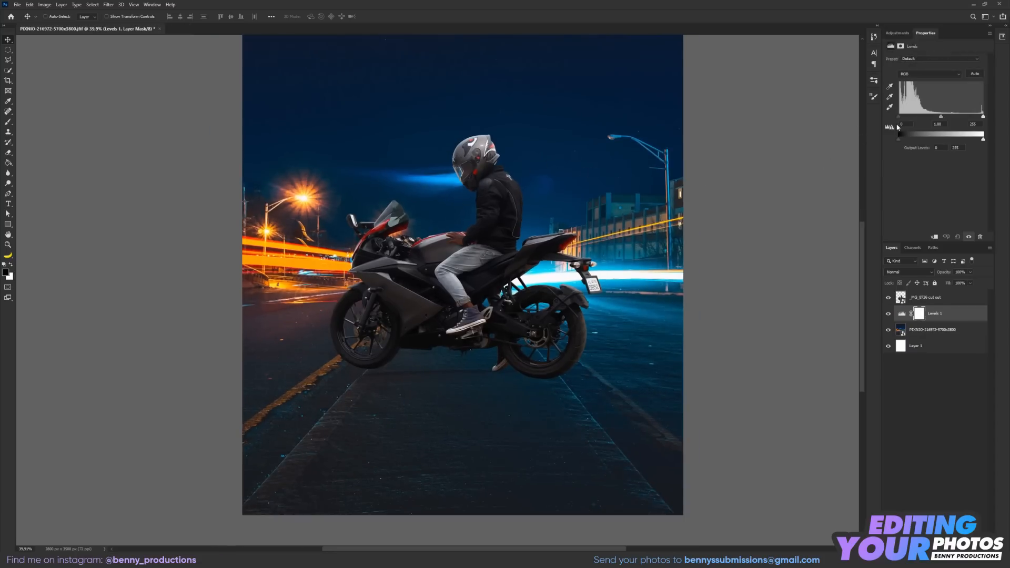
drag(899, 116, 903, 118)
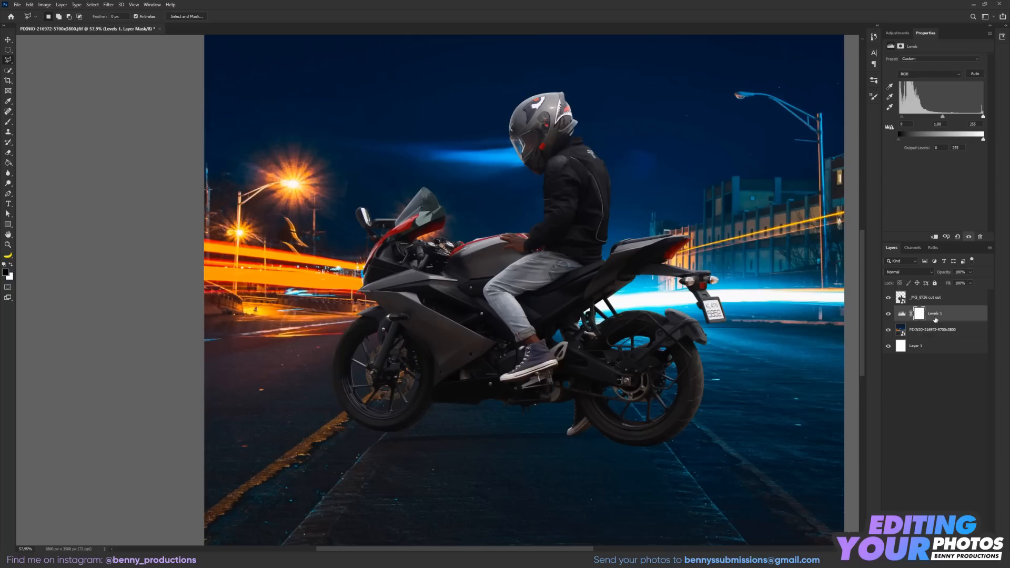
Darken the motorcycle cut-out with a clipped Levels adjustment, raising the input blacks and lowering the output whites.
click(931, 298)
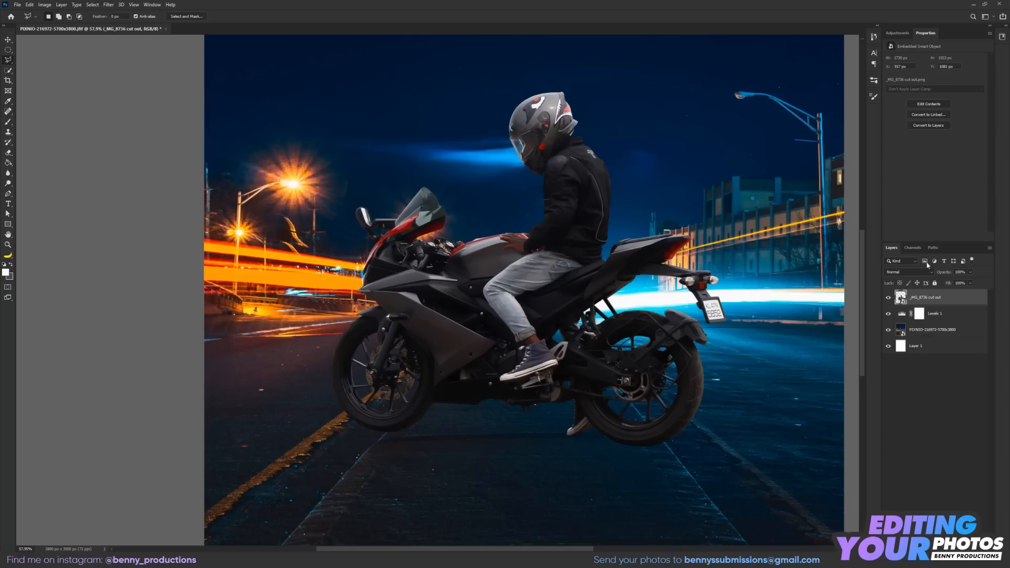
click(897, 33)
click(913, 51)
scroll(350, 392, up, 12)
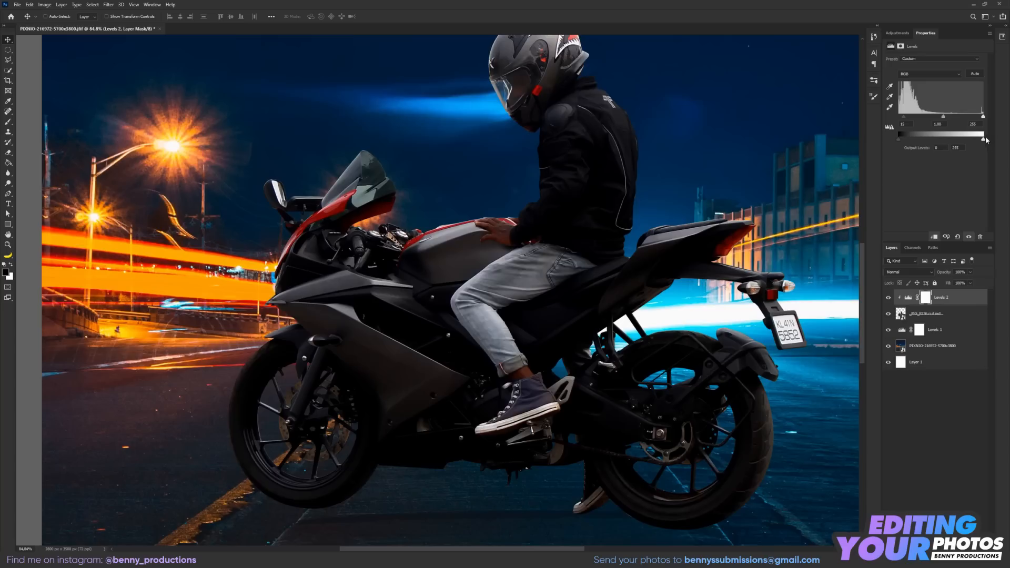
drag(982, 138, 949, 143)
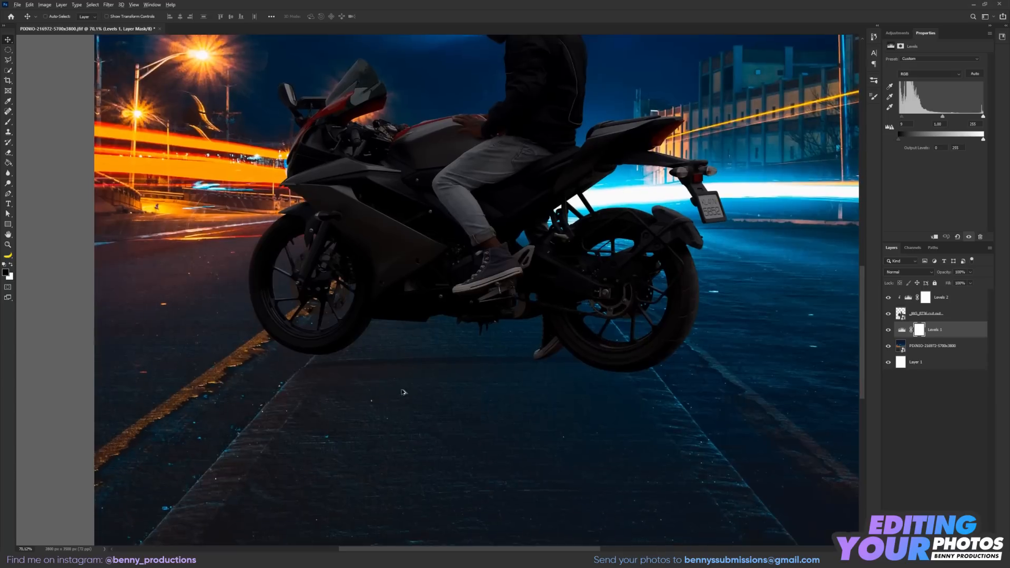
Add an Exposure adjustment of -6.28 beneath the cut-out and reveal it through a black mask as contact shadow under the tyres.
scroll(404, 392, up, 3)
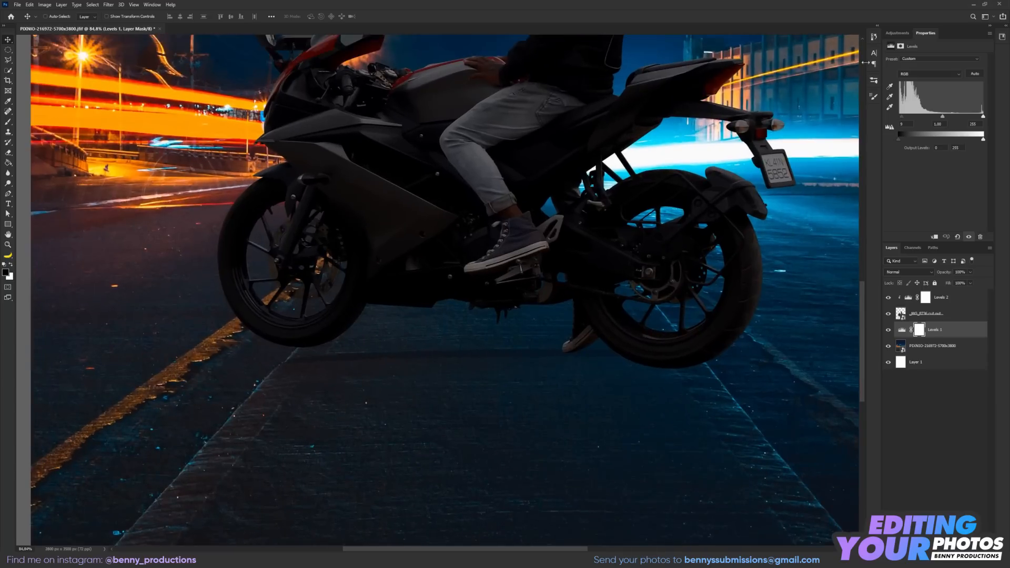
click(908, 34)
click(936, 52)
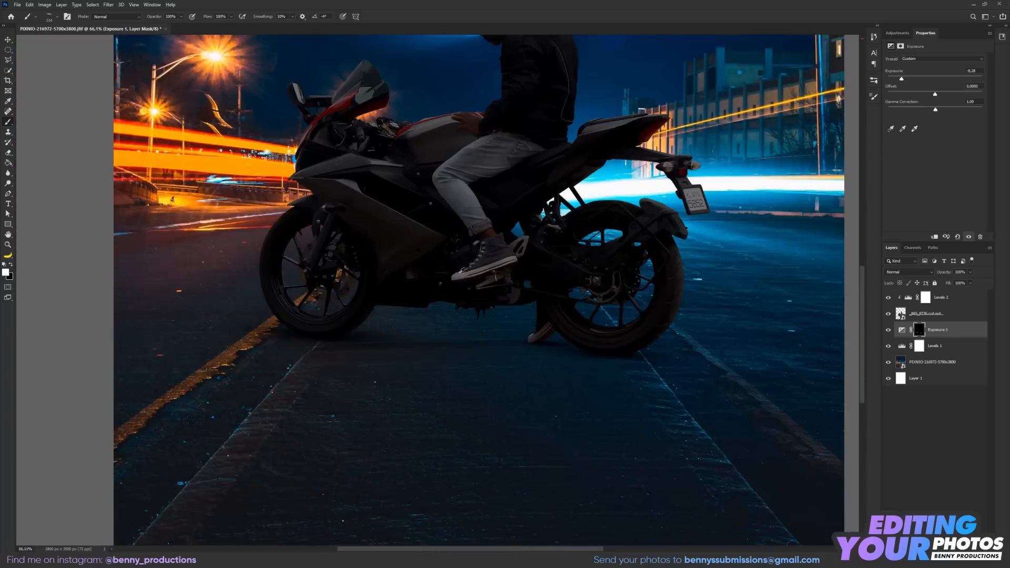
scroll(461, 271, up, 2)
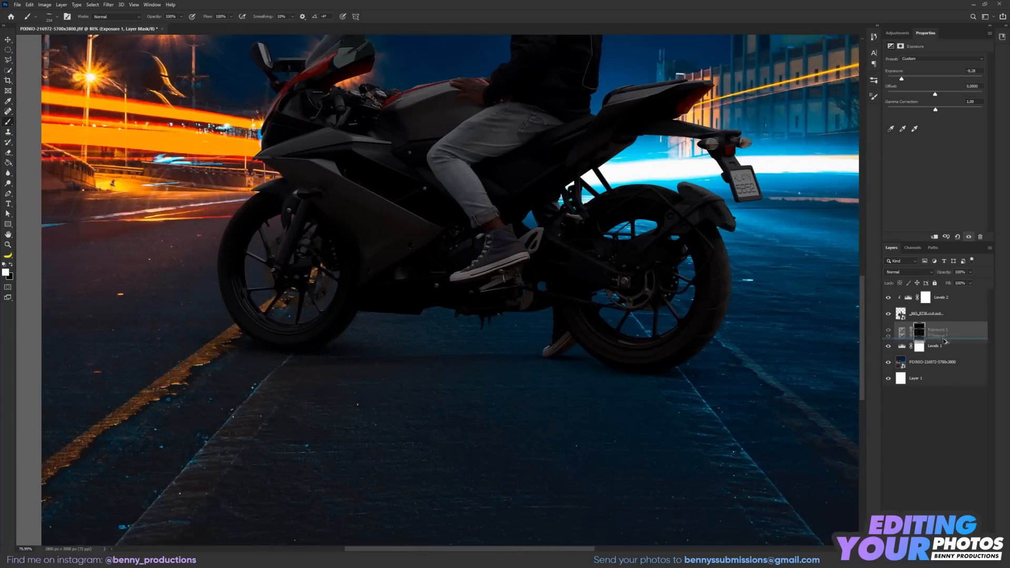
drag(944, 341, 930, 346)
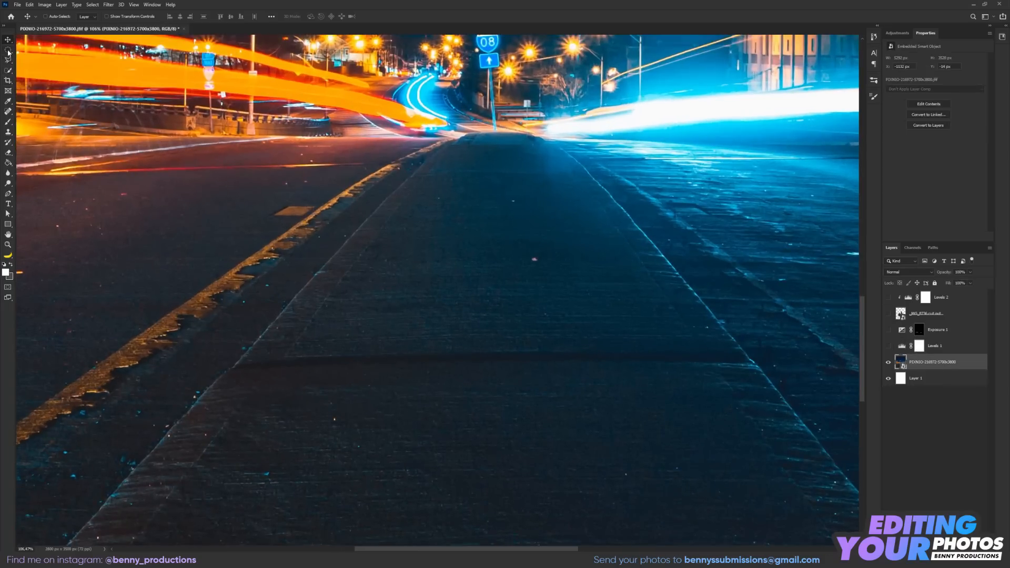
Marquee-select a strip of road surface on the isolated night-street photo layer.
click(8, 50)
drag(696, 412, 776, 382)
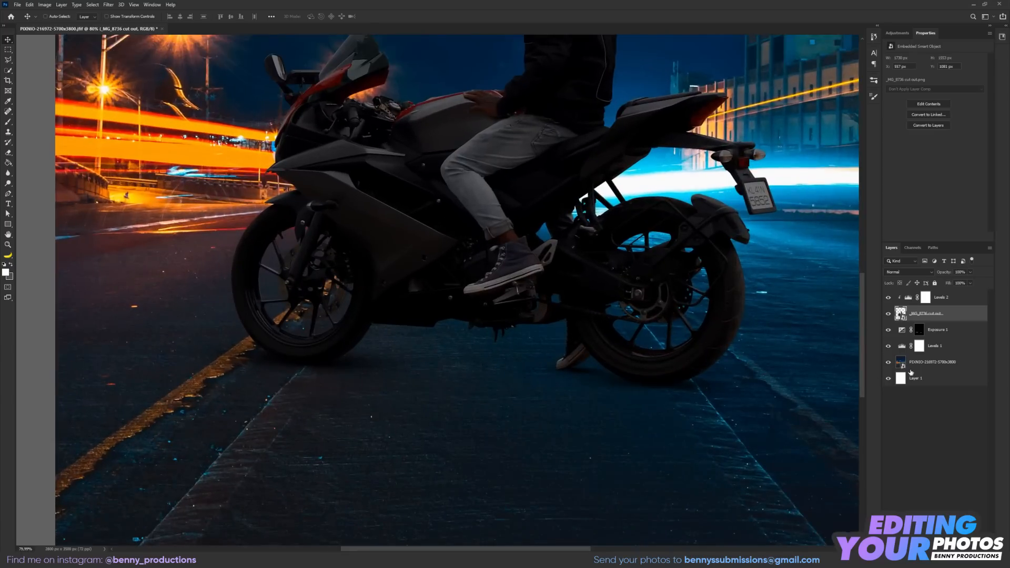
Duplicate the Exposure adjustment beneath the original and rework the copy's mask into a wider shadow under the motorcycle.
drag(944, 339, 944, 340)
right_click(920, 346)
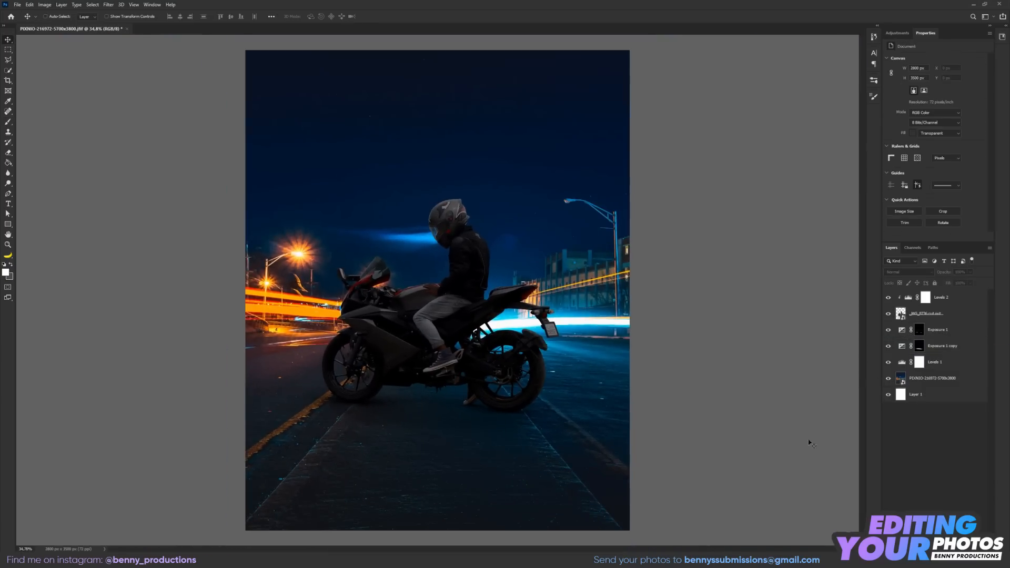
Add a bright blue solid colour fill layer on top and set its blend mode to Linear Dodge (Add).
click(941, 548)
click(954, 409)
drag(778, 187, 839, 161)
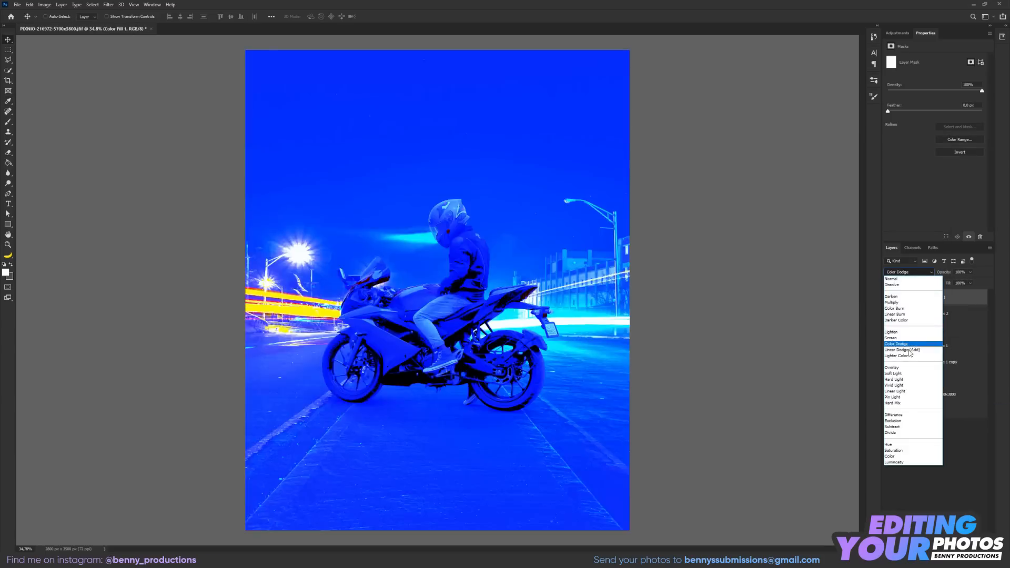
click(881, 347)
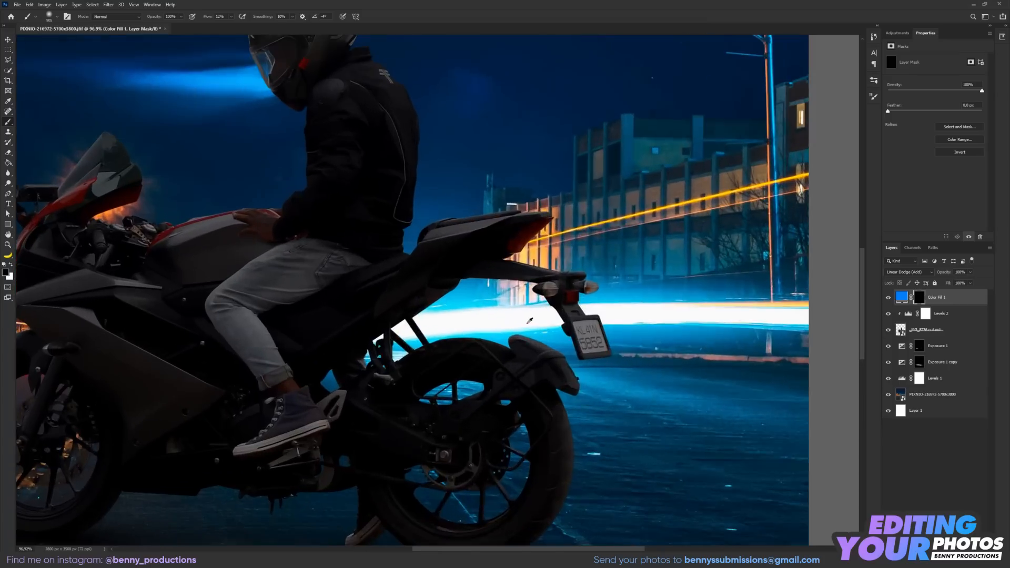
Paint the fill layer's mask to reveal blue glow on the motorcycle's rear and around the blue light trail.
mouse_move(525, 319)
mouse_down()
mouse_move(395, 320)
mouse_move(471, 315)
mouse_move(462, 315)
mouse_up()
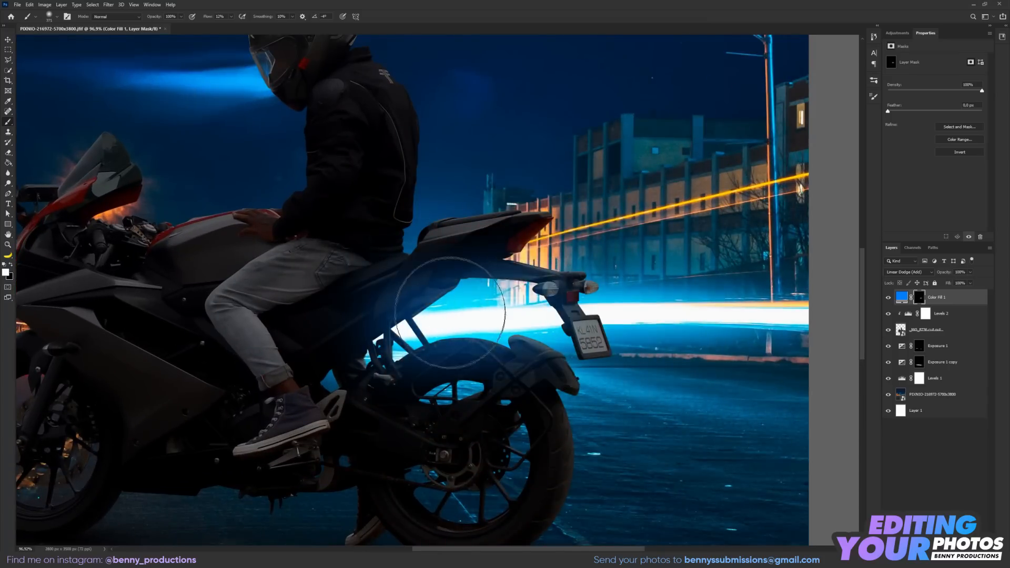
scroll(617, 327, down, 6)
drag(584, 323, 699, 321)
click(664, 320)
click(713, 311)
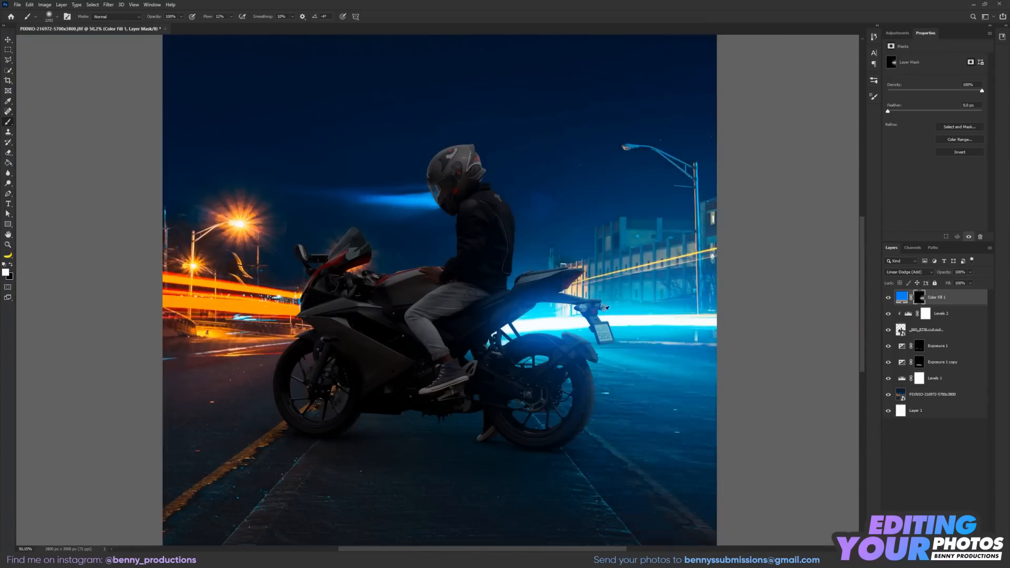
click(439, 301)
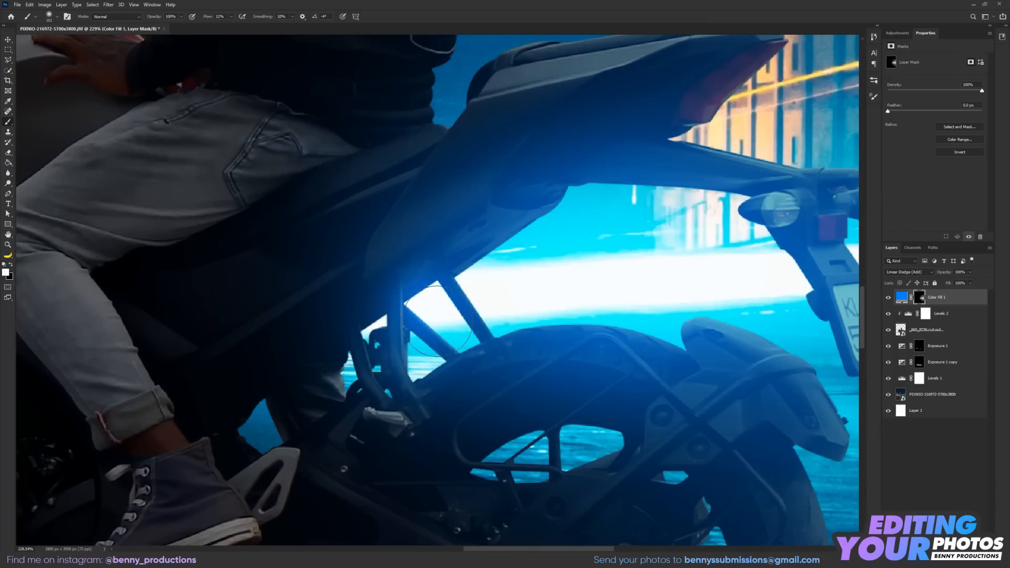
Spread the blue glow softly across the street and buildings behind the motorcycle using a very large brush on the mask.
scroll(452, 312, down, 3)
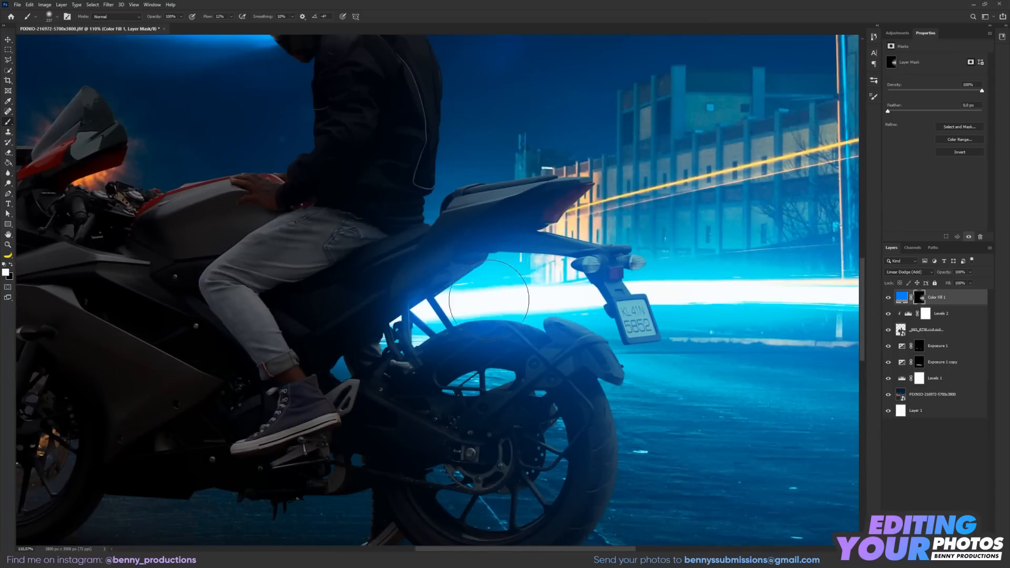
scroll(501, 295, down, 5)
scroll(506, 319, up, 2)
drag(567, 327, 684, 327)
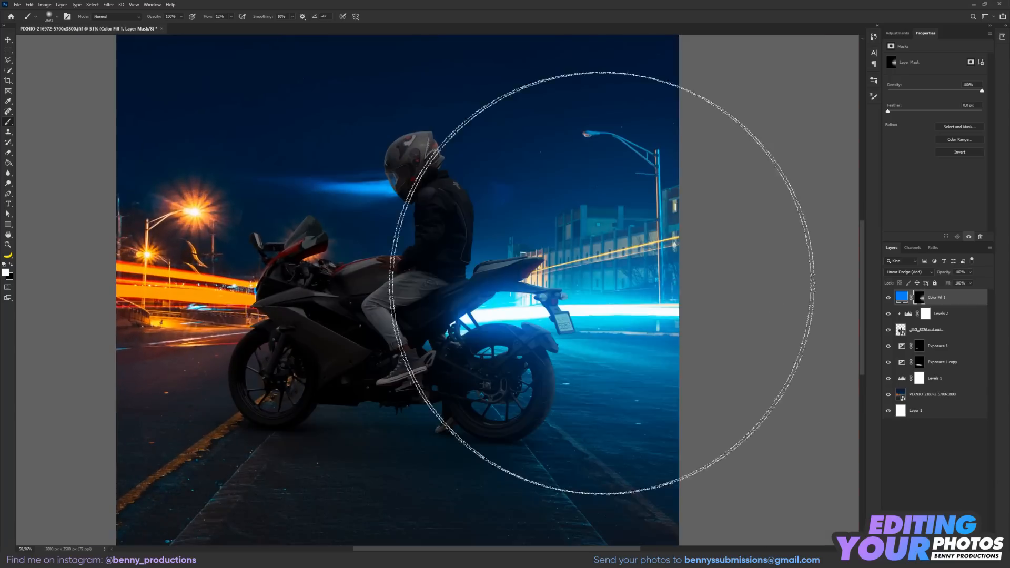
scroll(600, 283, down, 2)
scroll(395, 364, up, 3)
key(v)
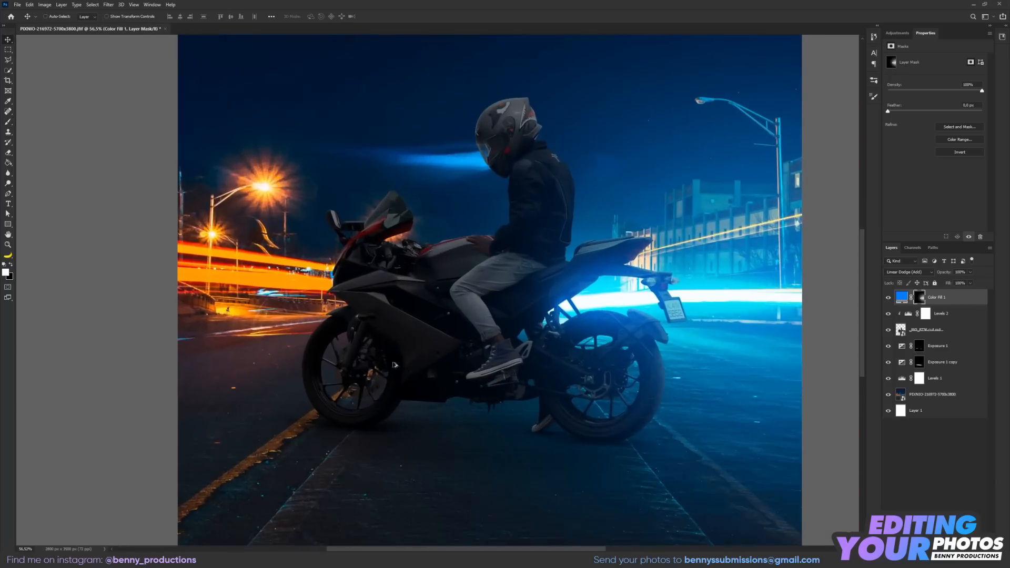
Duplicate the blue fill layer without its mask and recolour the copy orange.
key(ctrl+j)
right_click(917, 294)
click(929, 309)
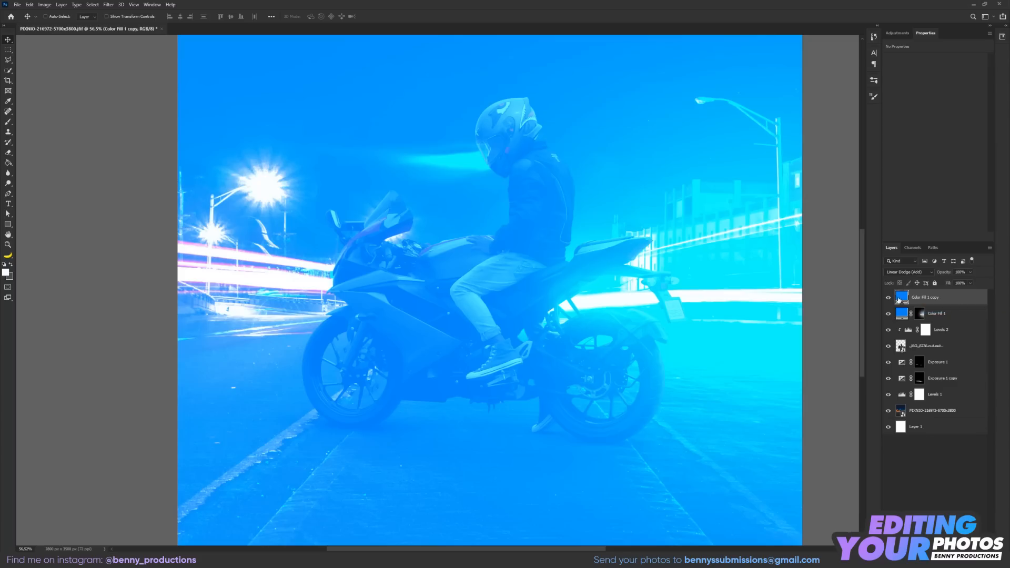
double_click(901, 297)
click(849, 256)
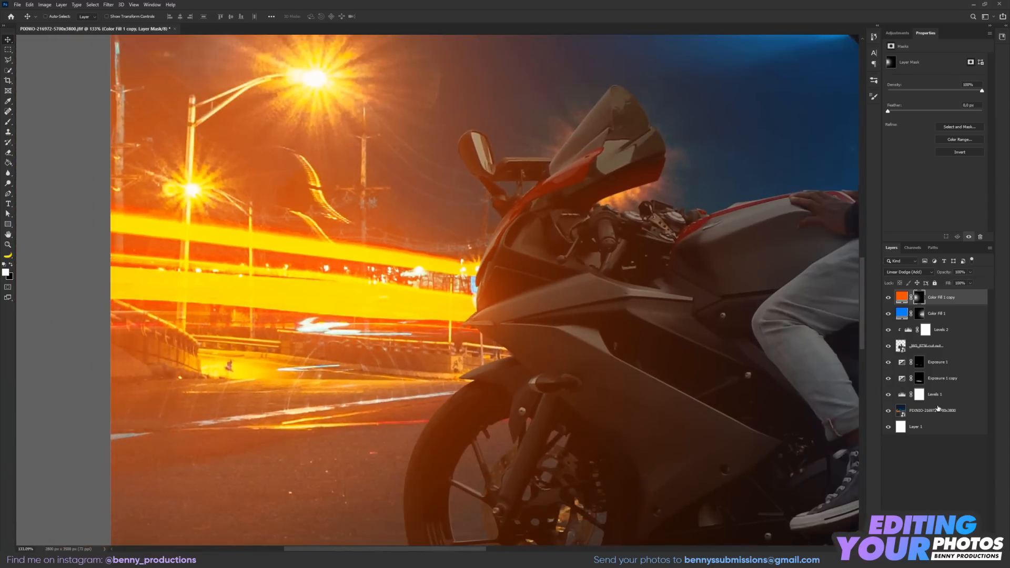
Add a strong Exposure adjustment in Luminosity mode above the street photo and limit it with Blend If and a mask to the orange lights.
click(937, 409)
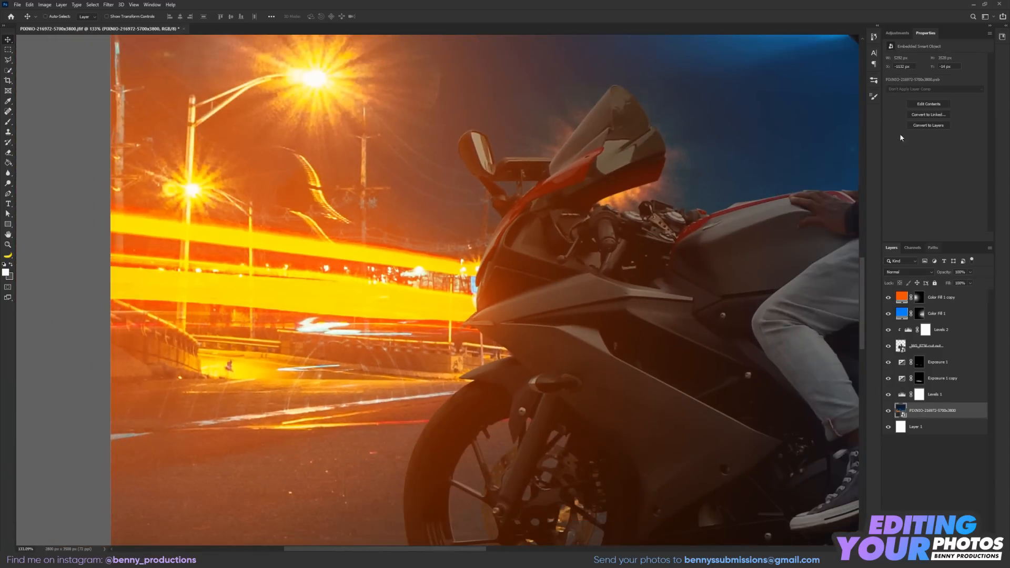
click(897, 33)
click(932, 52)
drag(937, 78, 976, 76)
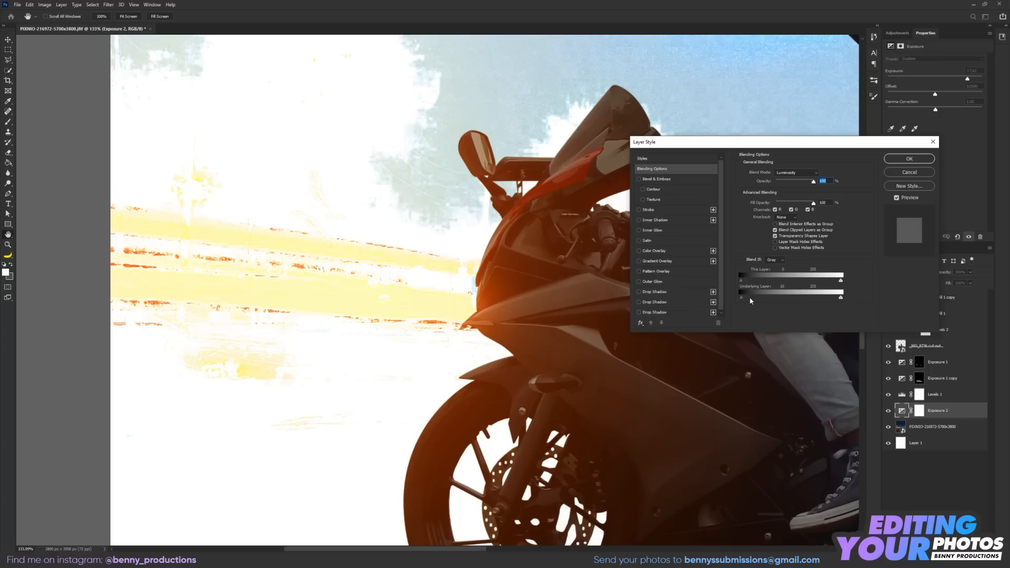
drag(747, 297, 810, 296)
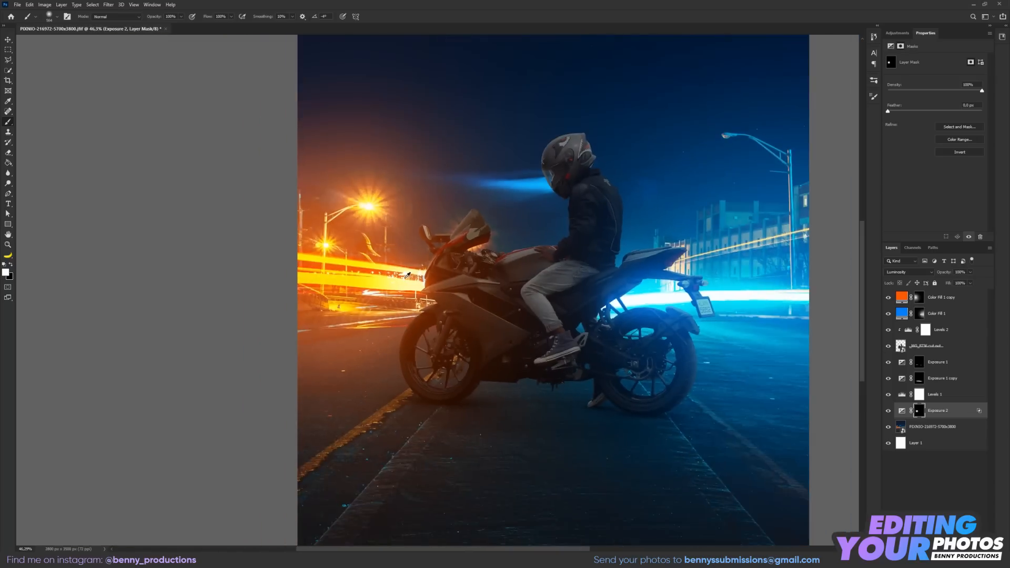
scroll(139, 145, up, 1)
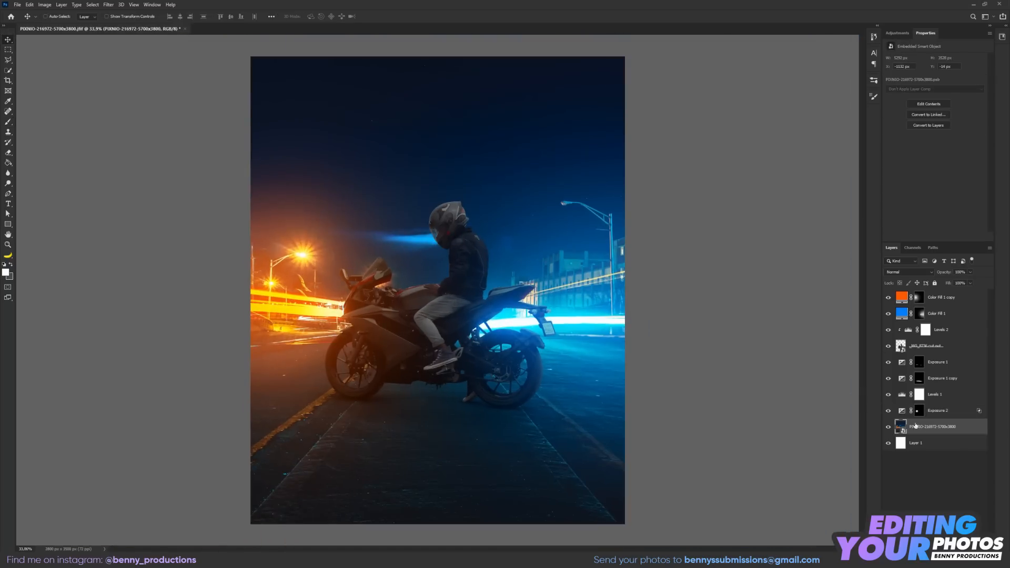
Apply a Tilt-Shift blur to the street photo, narrowing the sharp band to the ground around the motorcycle's wheels.
click(109, 4)
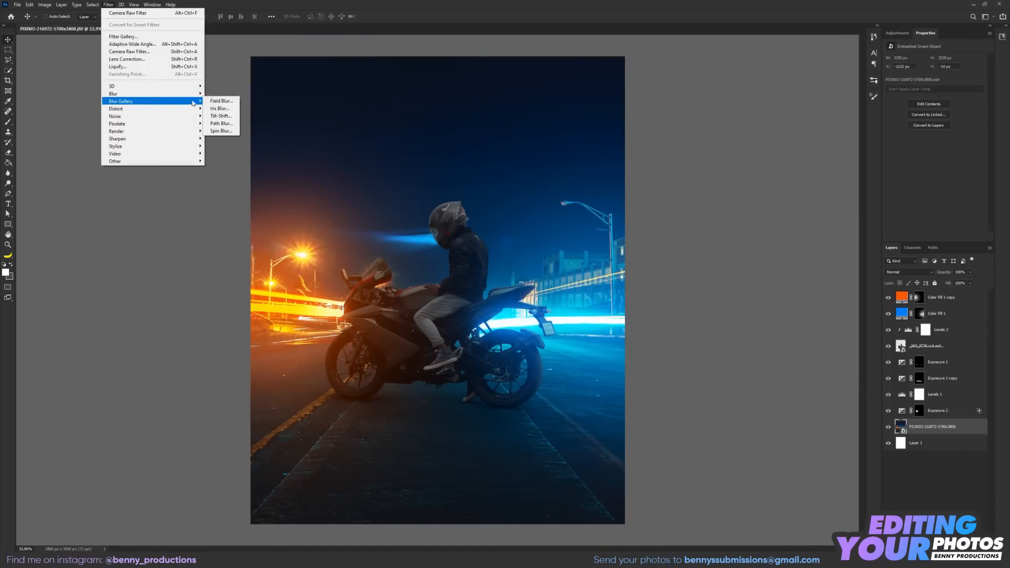
click(220, 116)
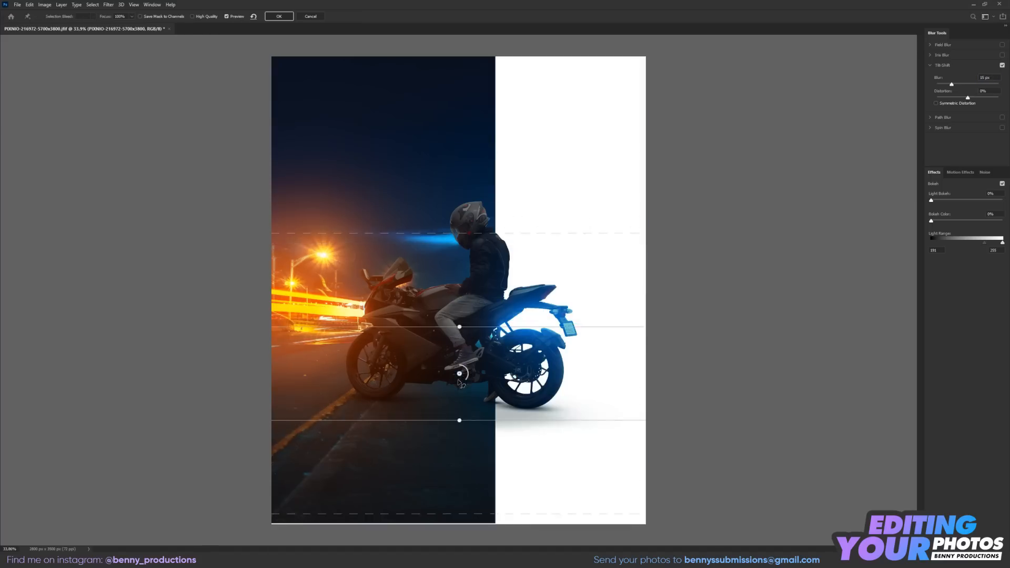
drag(471, 342, 472, 371)
drag(473, 437, 475, 411)
drag(478, 505, 481, 485)
drag(489, 277, 491, 321)
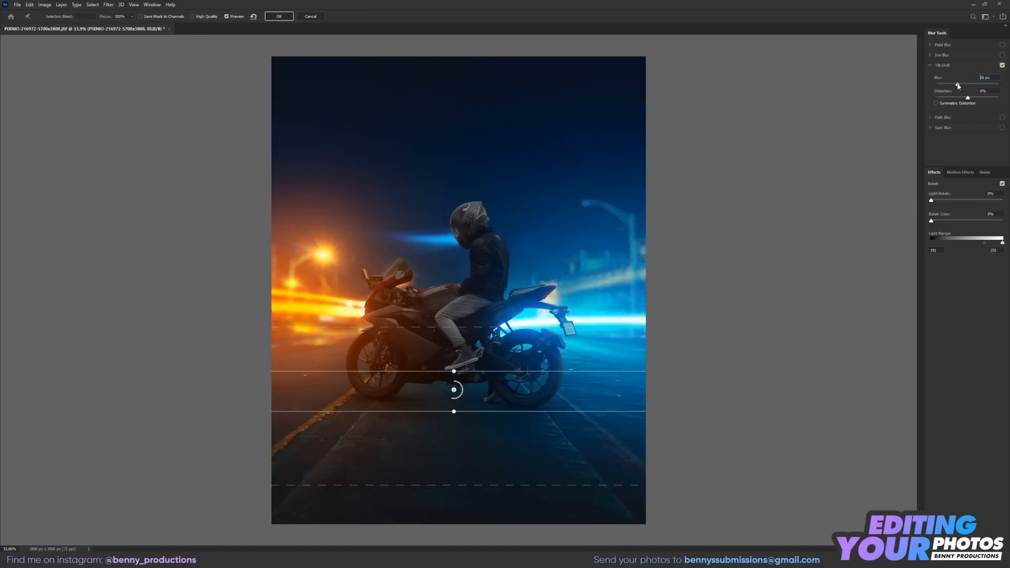
Set the Tilt-Shift blur to 22 px and raise the light bokeh so the street lights bloom.
drag(958, 86, 956, 86)
scroll(438, 333, up, 7)
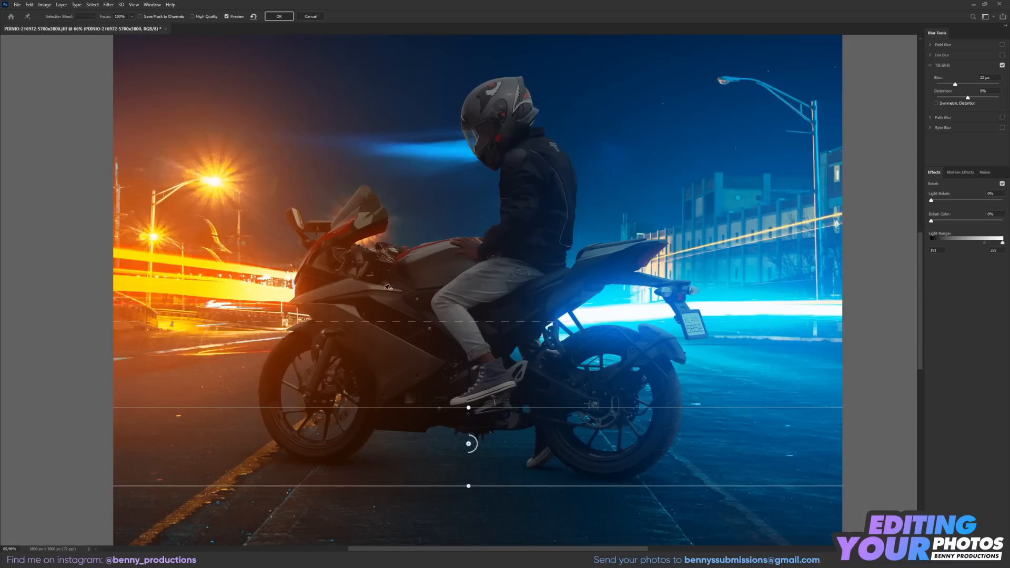
scroll(386, 295, down, 1)
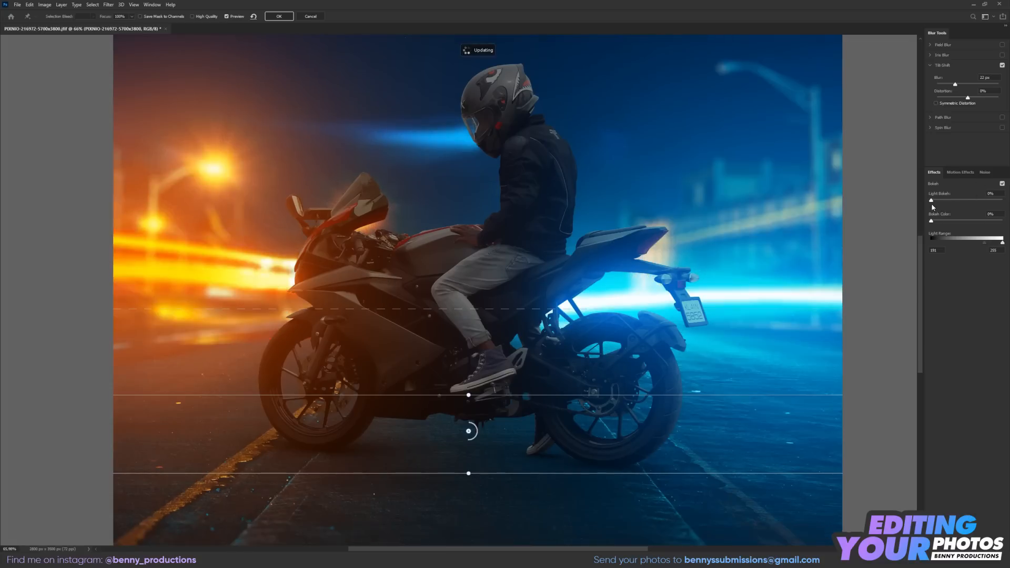
drag(931, 200, 960, 198)
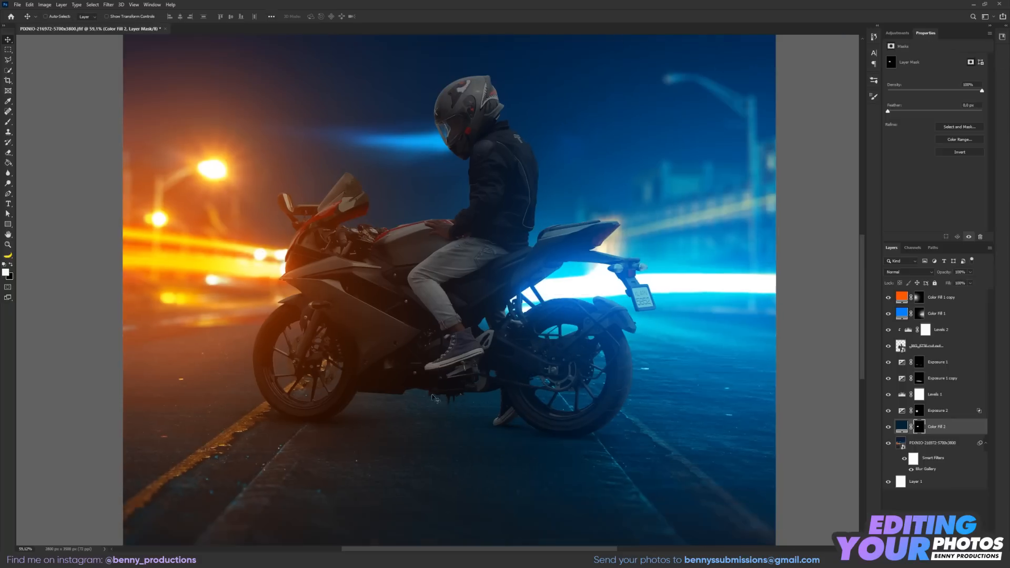
Duplicate the rider cut-out beneath the original and move the copy down onto the street.
scroll(671, 347, left, 3)
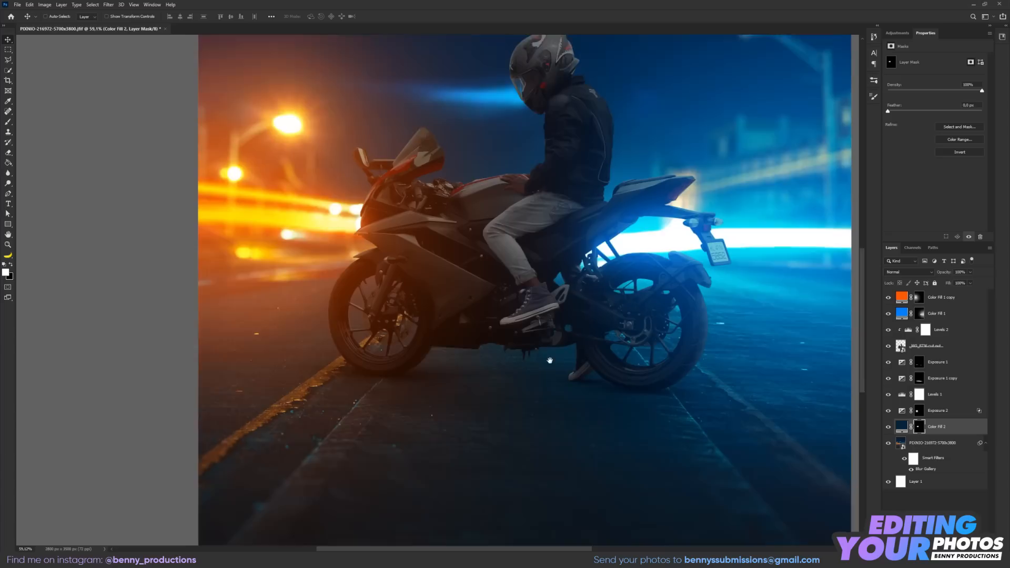
scroll(671, 347, down, 1)
scroll(579, 358, up, 5)
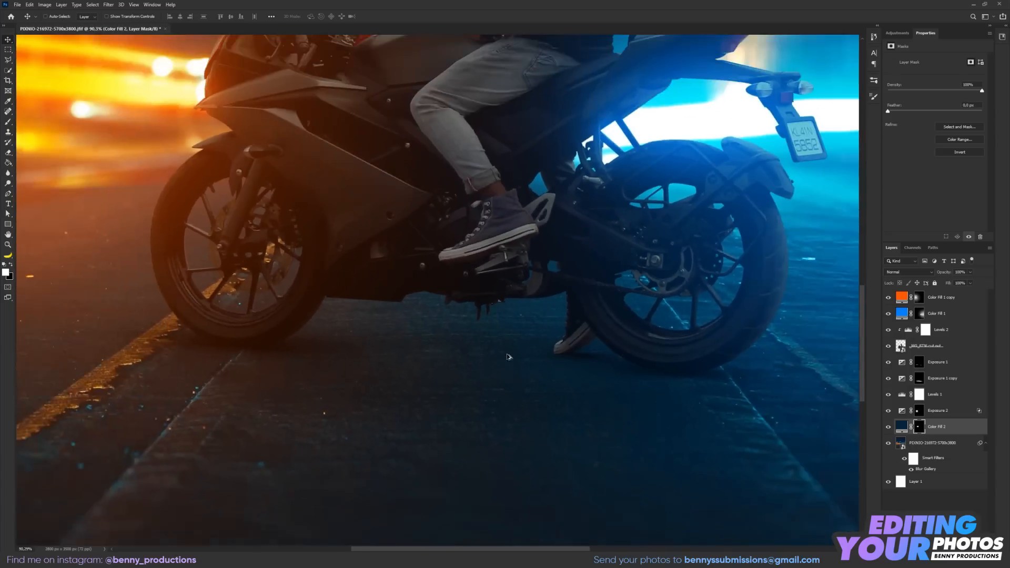
scroll(450, 349, down, 5)
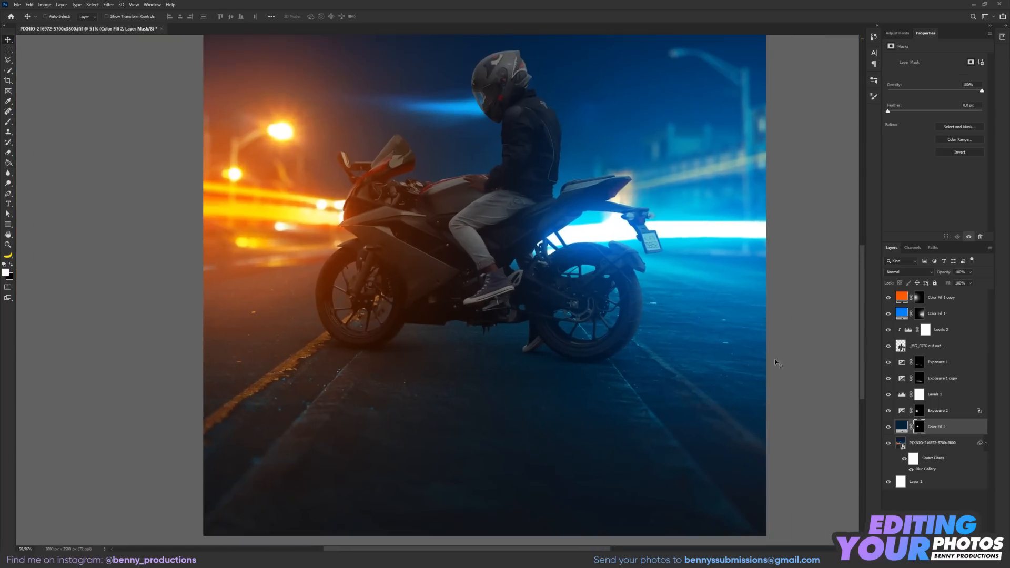
drag(930, 348, 932, 353)
drag(451, 285, 420, 370)
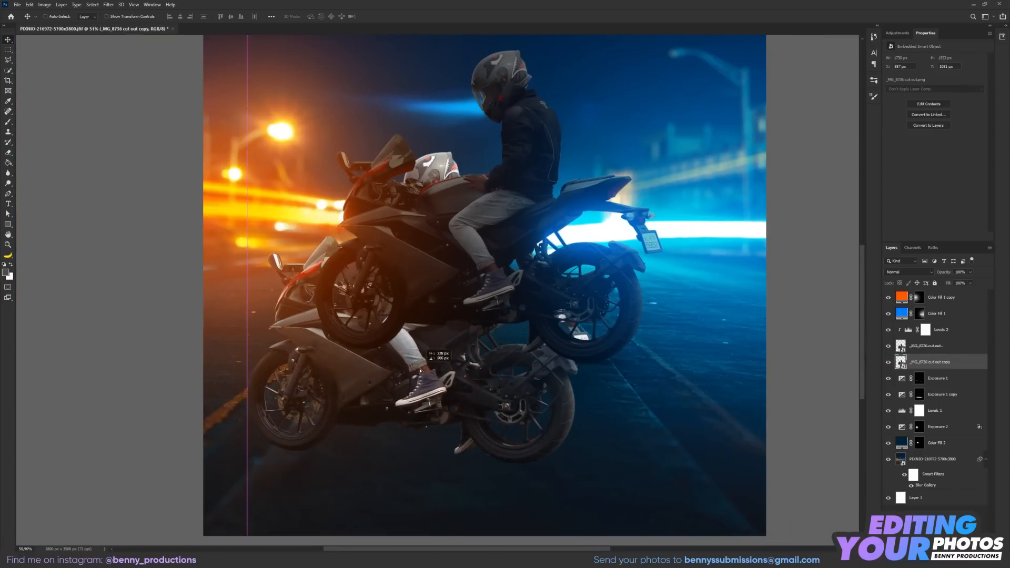
Turn the duplicated rider solid black with Hue/Saturation by reducing the lightness to its minimum.
click(45, 5)
mouse_move(63, 27)
click(142, 66)
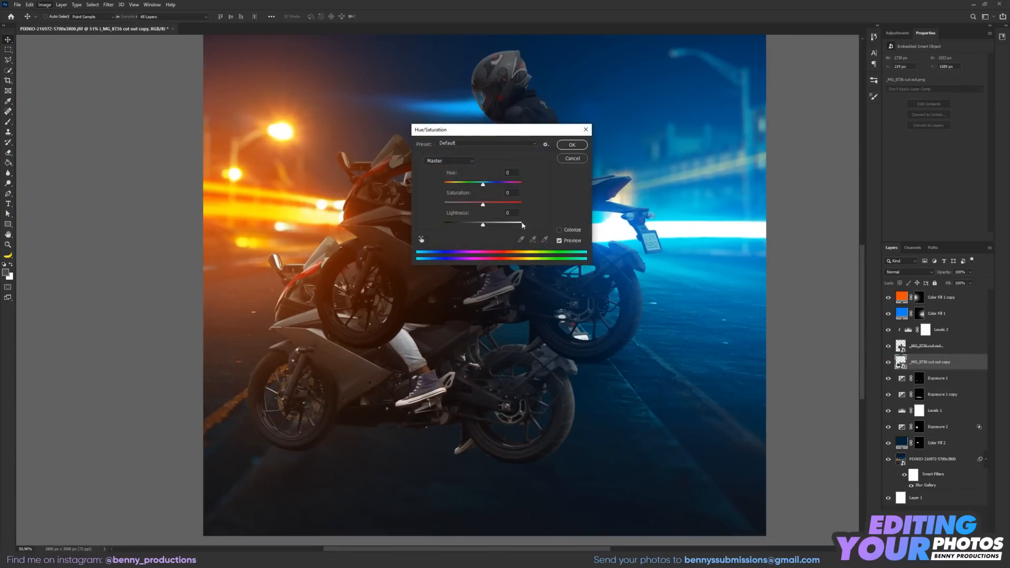
click(442, 222)
key(Return)
Transform the black copy into an upside-down, distorted shadow stretching across the street from the motorcycle's wheels.
drag(426, 447, 490, 392)
key(ctrl+t)
right_click(537, 302)
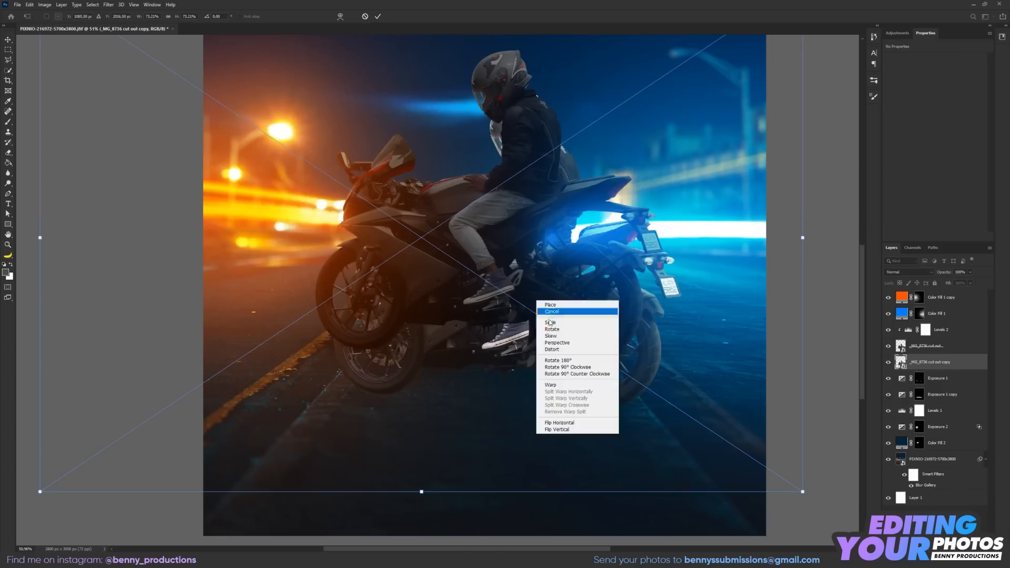
click(494, 261)
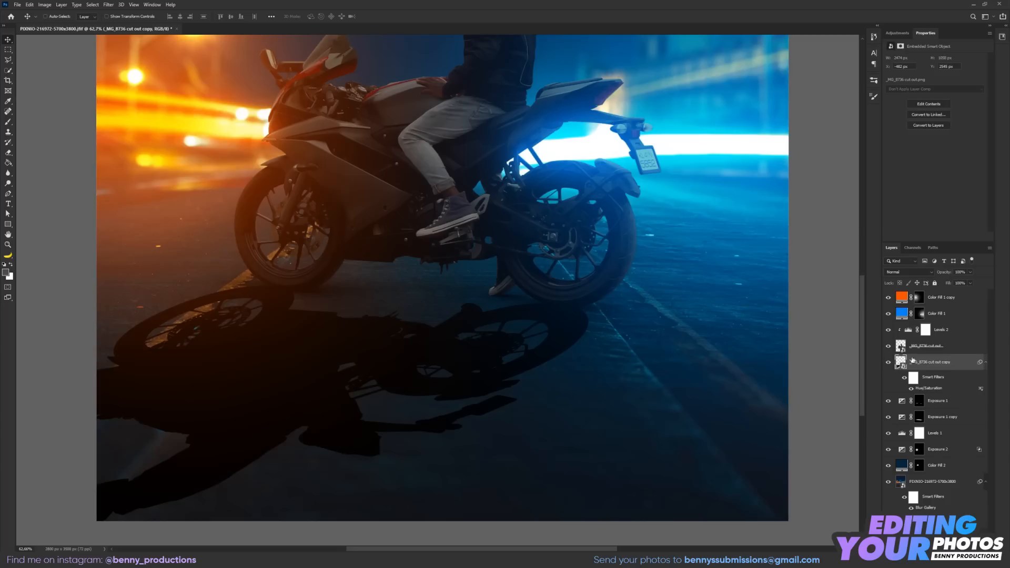
Rasterize the shadow layer into a fresh smart object and soften it with a Field Blur.
right_click(914, 364)
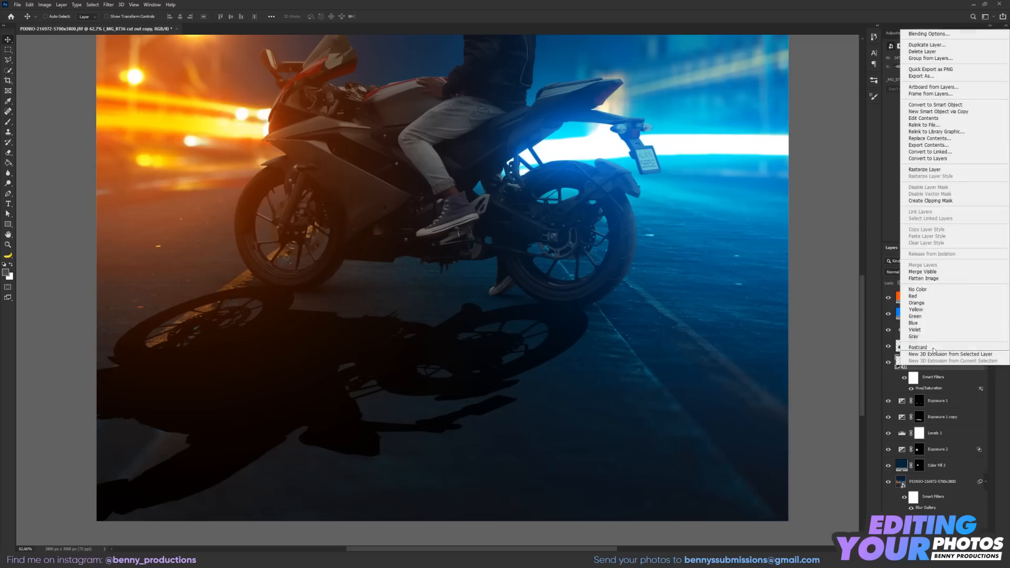
click(941, 172)
right_click(951, 362)
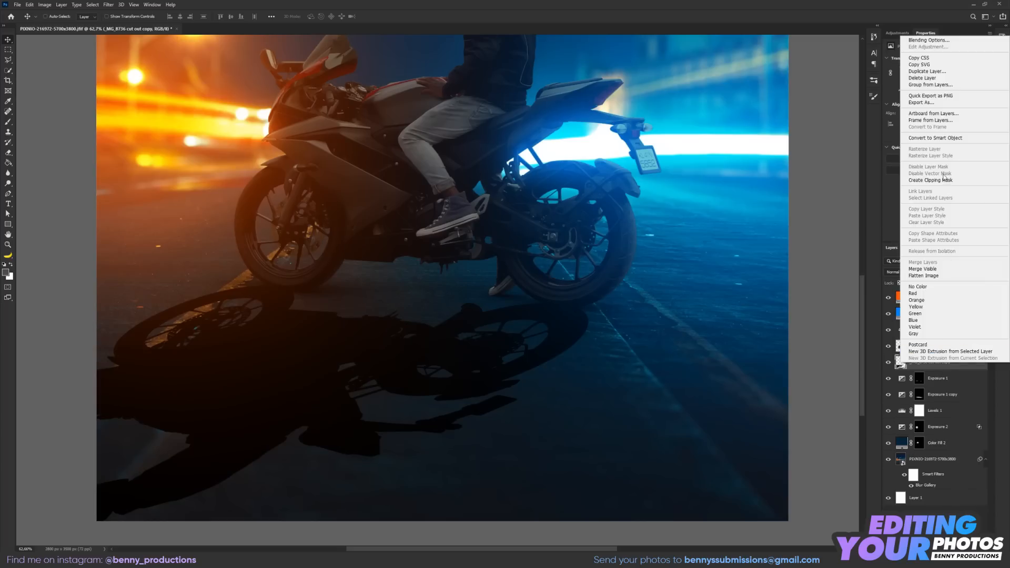
click(934, 138)
click(109, 4)
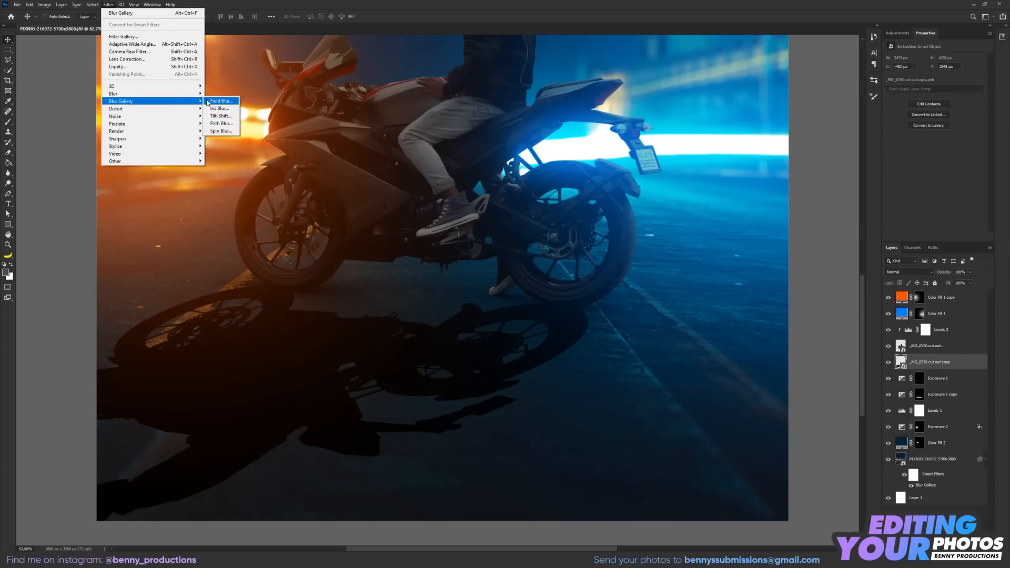
click(209, 101)
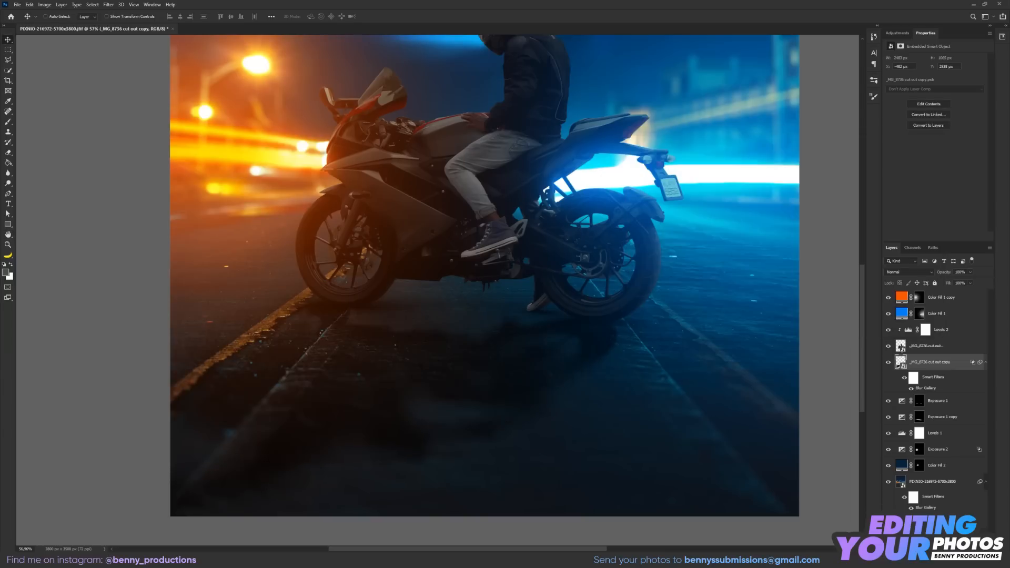
Add a layer mask to the shadow, fade its far end with a large soft brush and lower the layer's opacity to 76%.
click(8, 121)
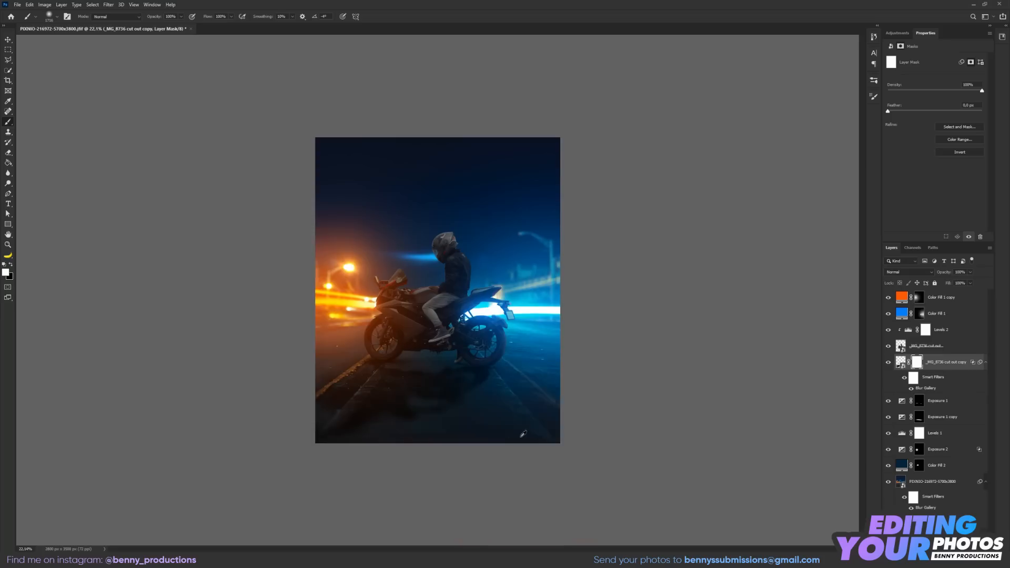
scroll(487, 432, up, 8)
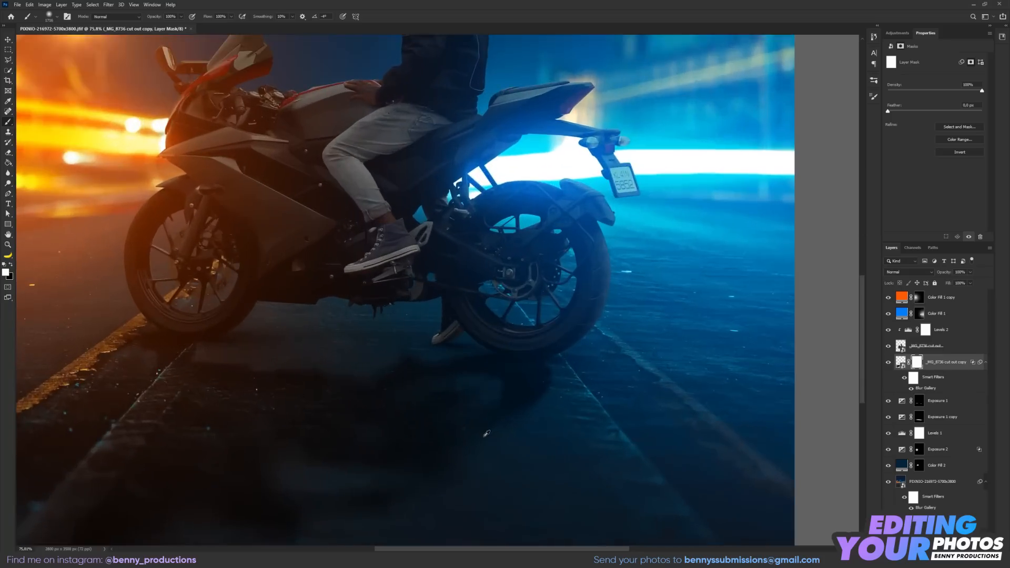
mouse_move(451, 493)
mouse_down()
mouse_move(573, 313)
mouse_move(630, 339)
mouse_up()
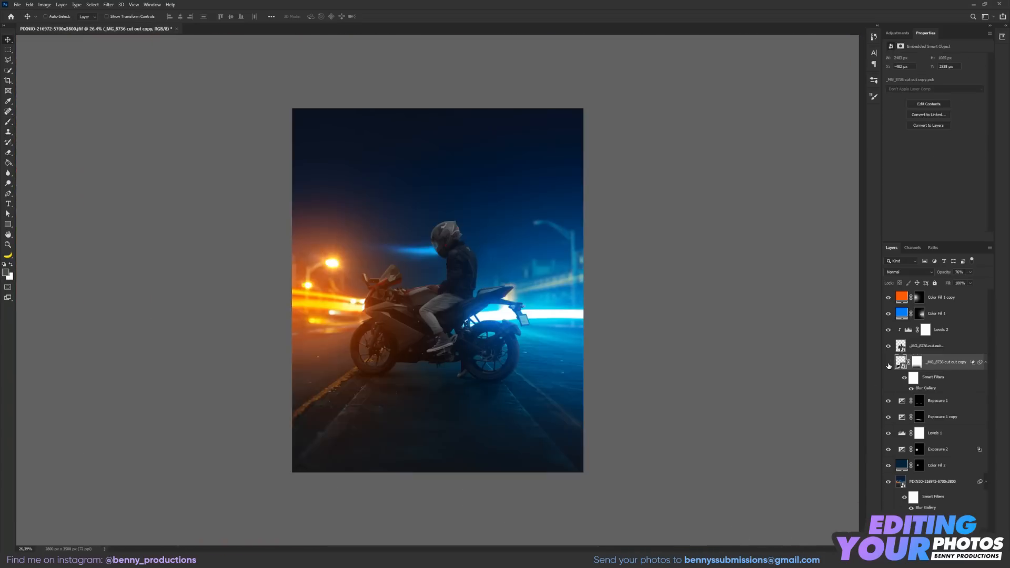
Examine the overall composite and the motorcycle's tail section against the blue light trail.
scroll(442, 442, up, 3)
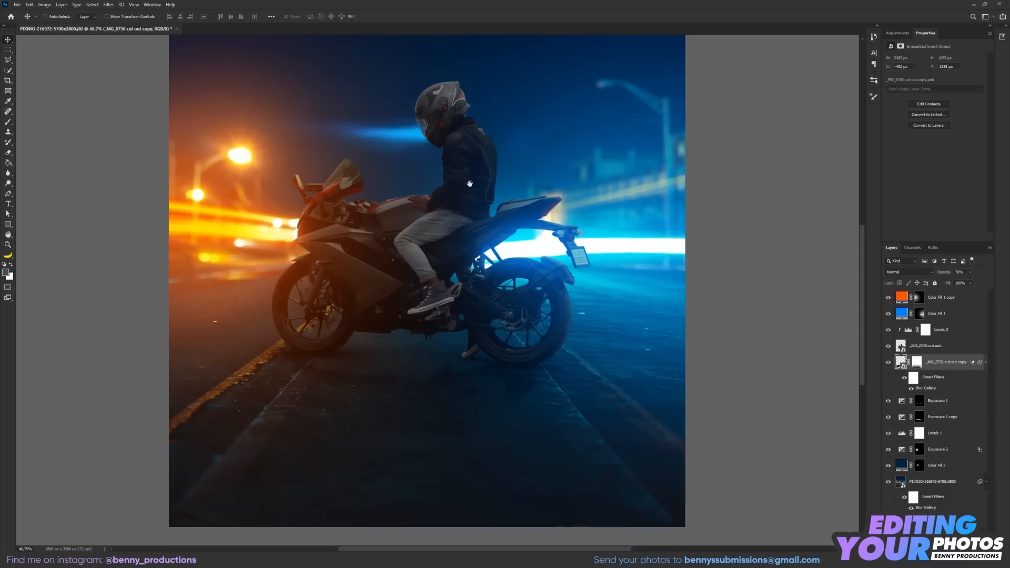
scroll(470, 183, down, 5)
scroll(482, 282, up, 4)
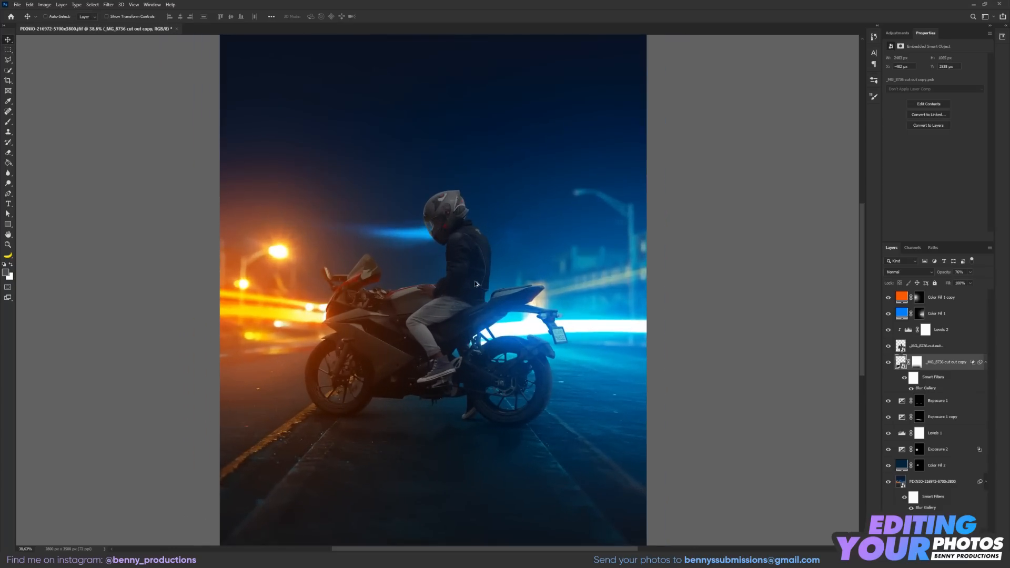
scroll(475, 284, down, 1)
scroll(470, 276, up, 8)
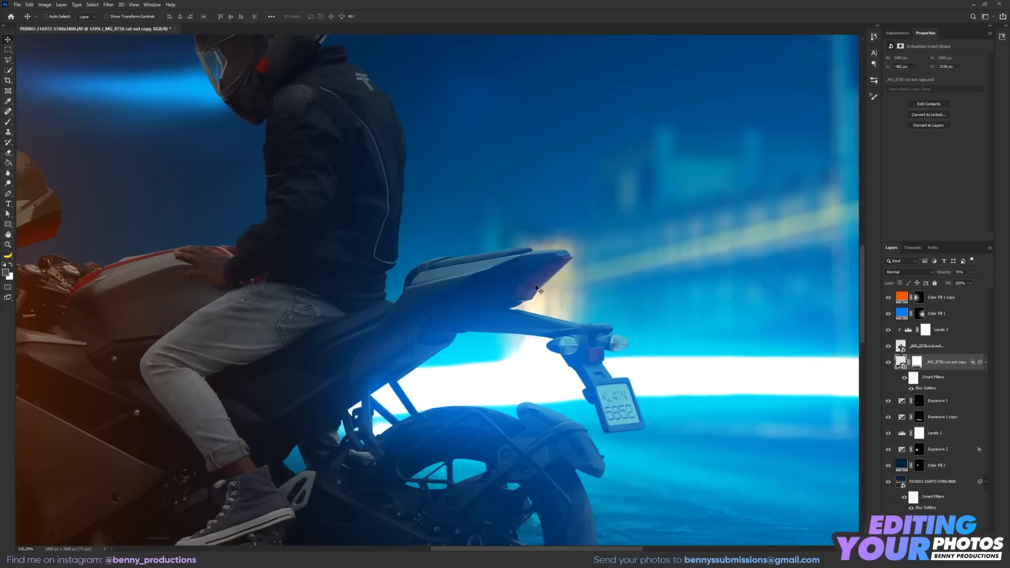
scroll(546, 280, up, 2)
scroll(544, 296, down, 6)
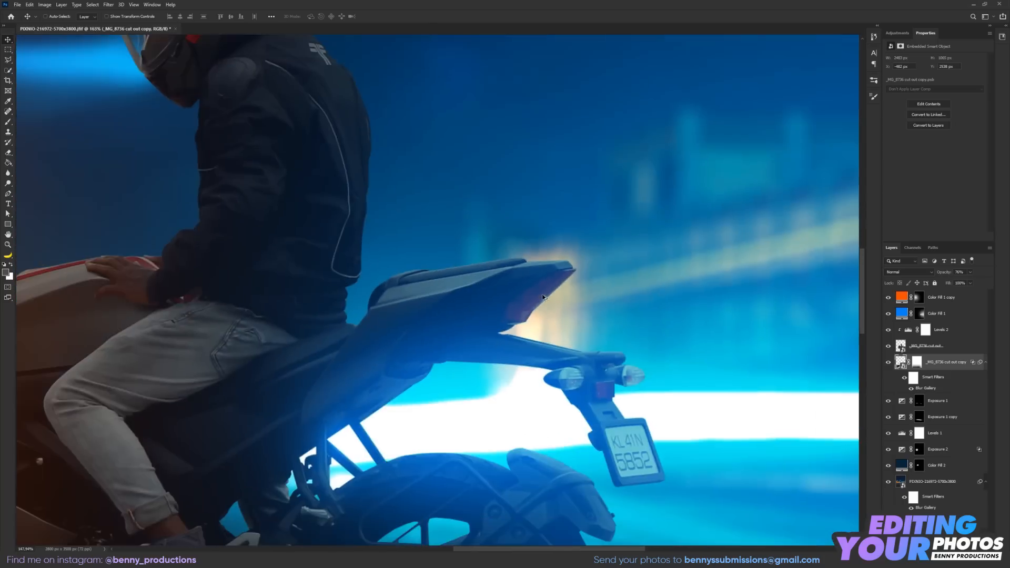
drag(242, 297, 731, 275)
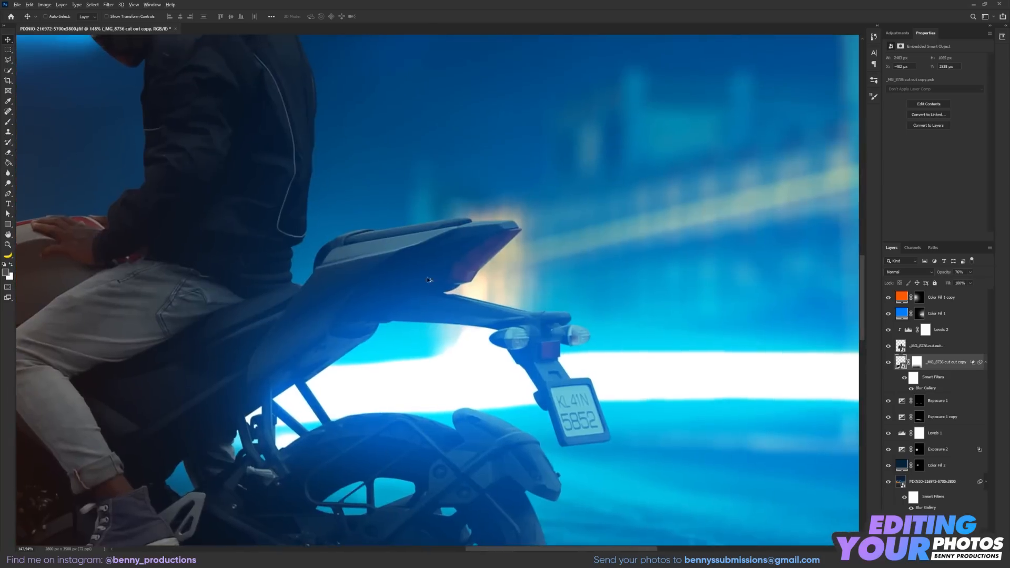
scroll(757, 329, down, 3)
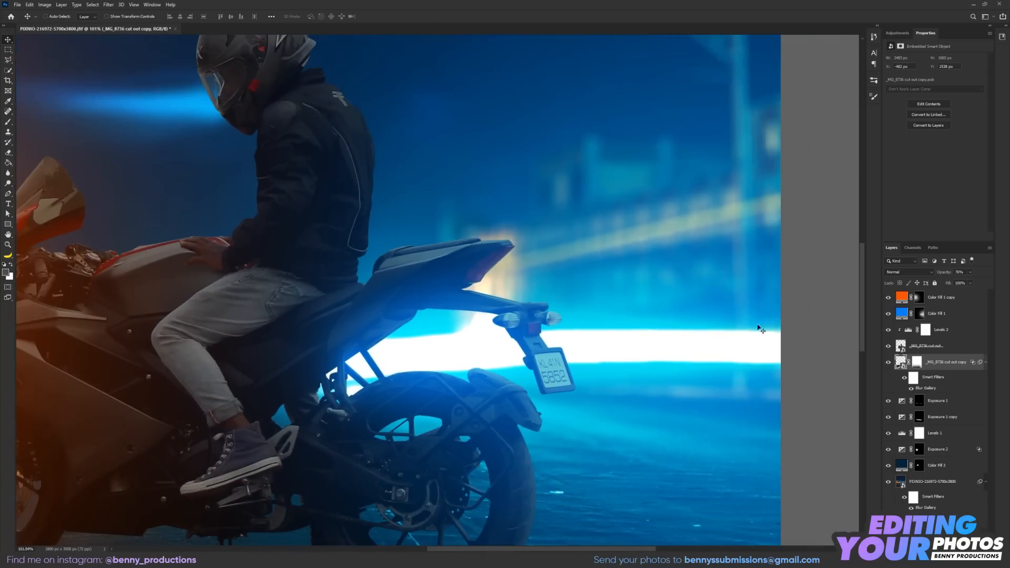
Add a Color Balance adjustment clipped to the rider above Levels 2 and shift its midtones toward blue and cyan.
click(985, 361)
click(941, 330)
scroll(577, 194, down, 3)
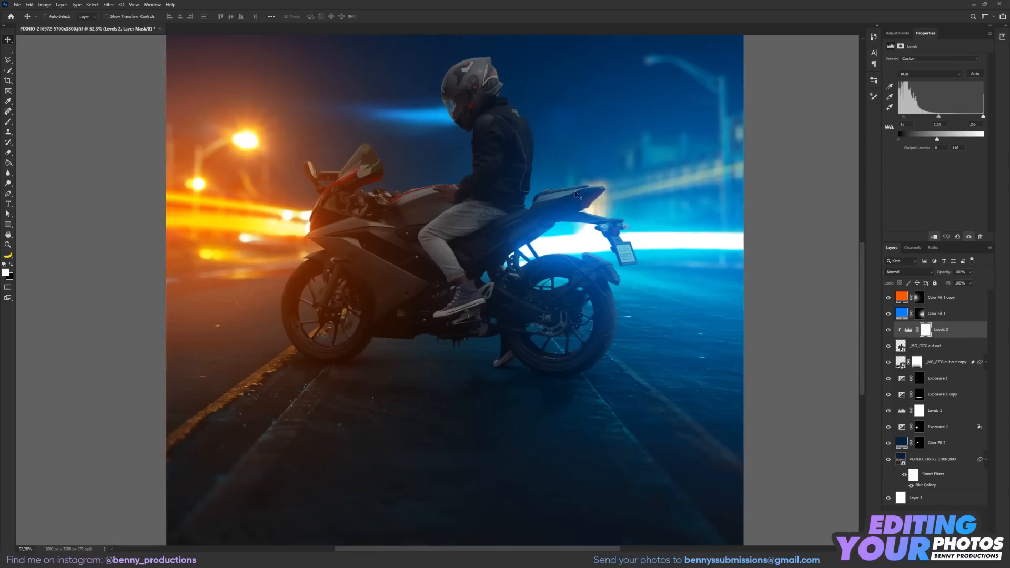
scroll(425, 304, up, 1)
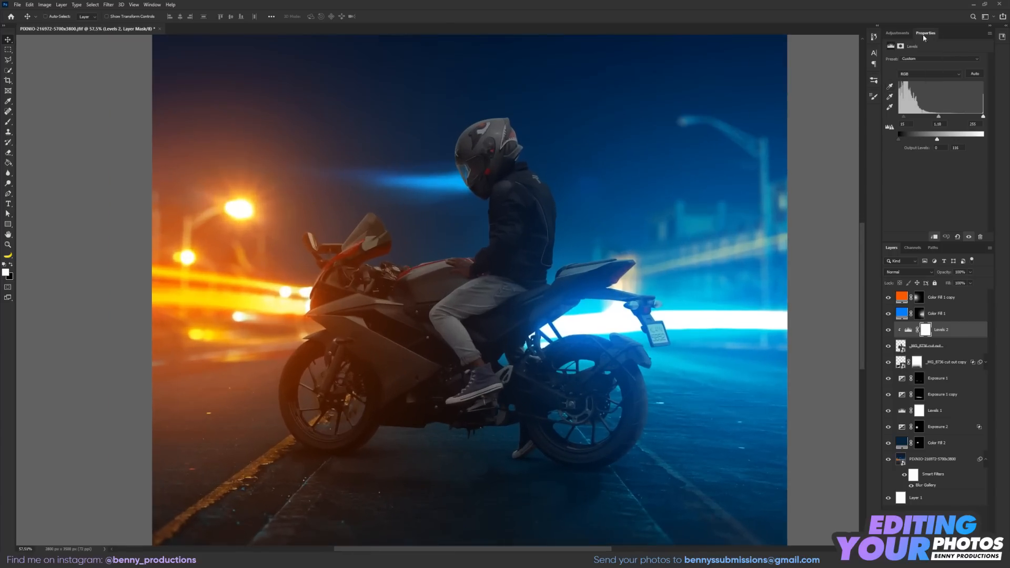
click(899, 33)
click(908, 60)
scroll(657, 304, down, 1)
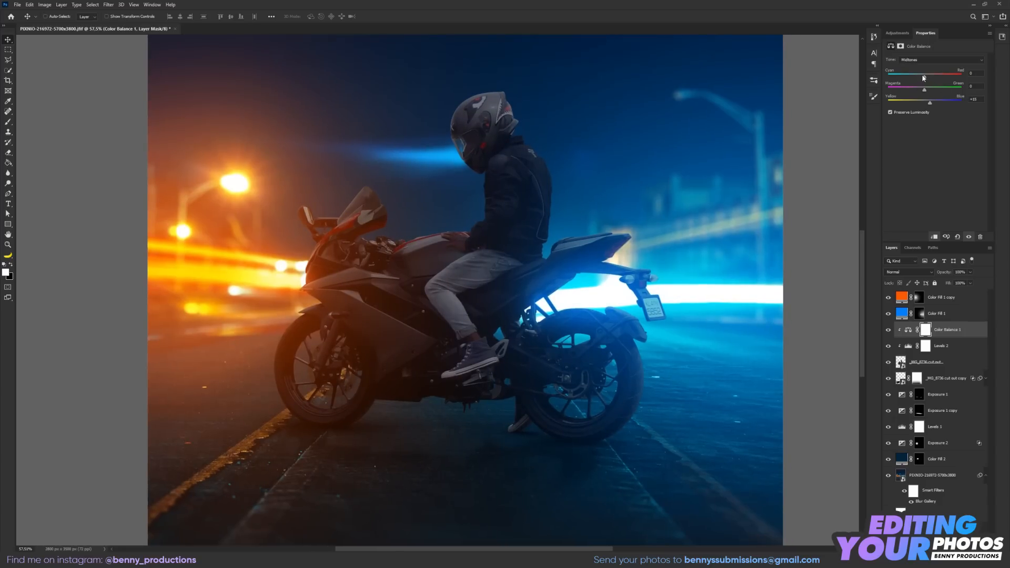
click(908, 329)
Add an Exposure adjustment clipped to the rider and brush the motorcycle's tail light into its black mask to brighten it.
key(ctrl+0)
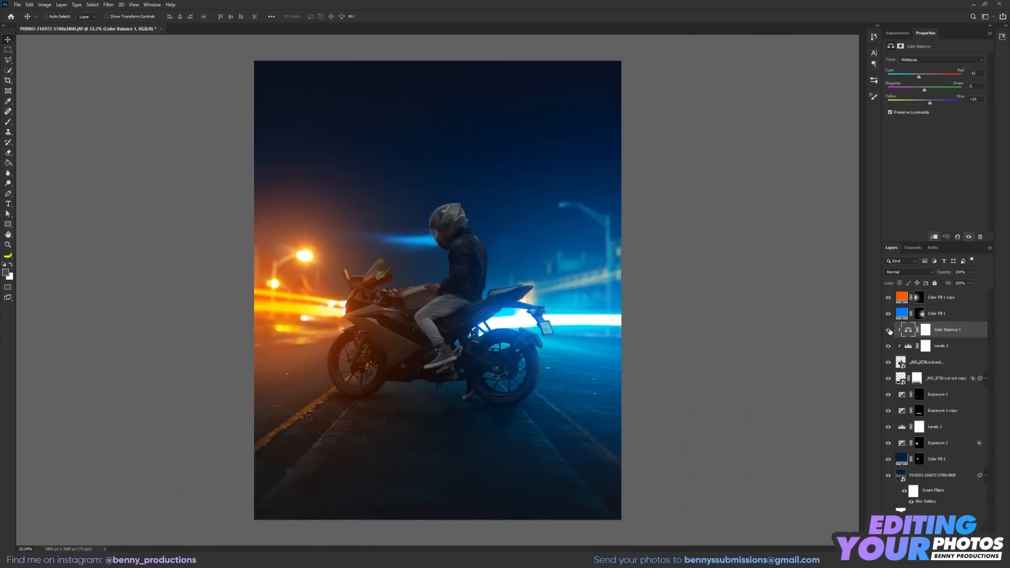
drag(418, 342, 594, 289)
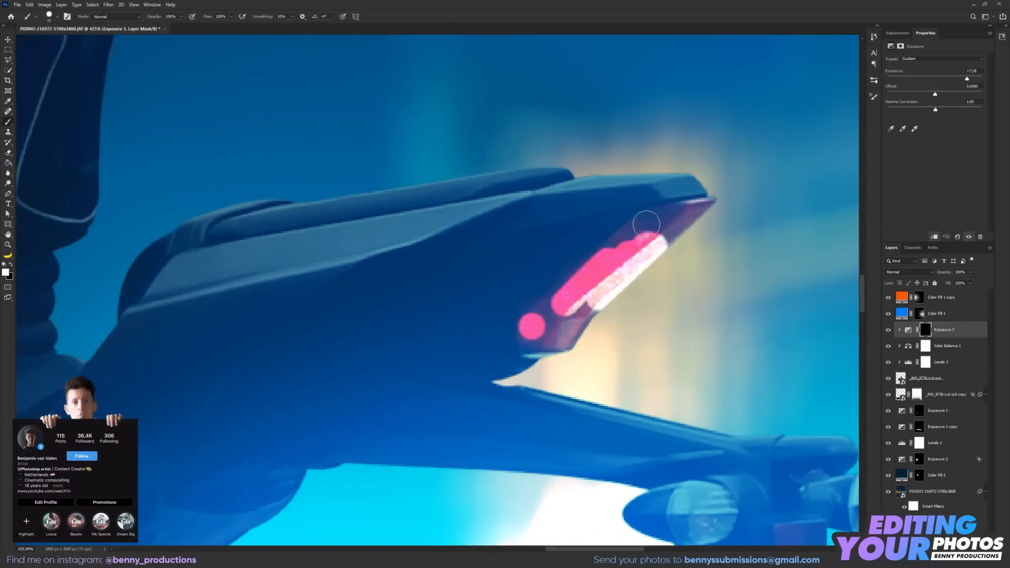
drag(647, 224, 707, 203)
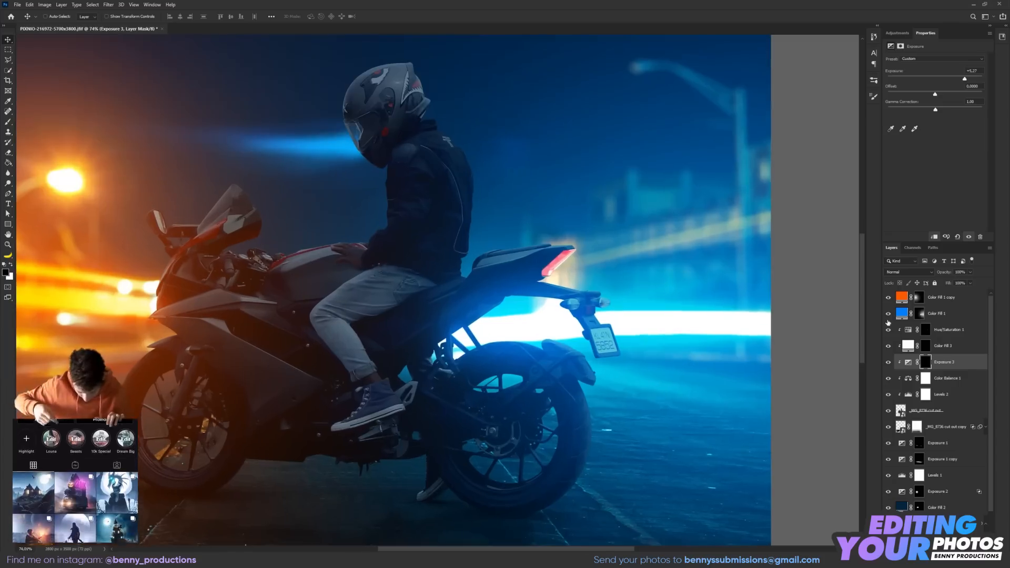
Duplicate the orange glow fill, replace its mask, recolour the copy red and brush a soft glow around the tail light.
click(934, 297)
key(ctrl+j)
right_click(919, 296)
click(946, 310)
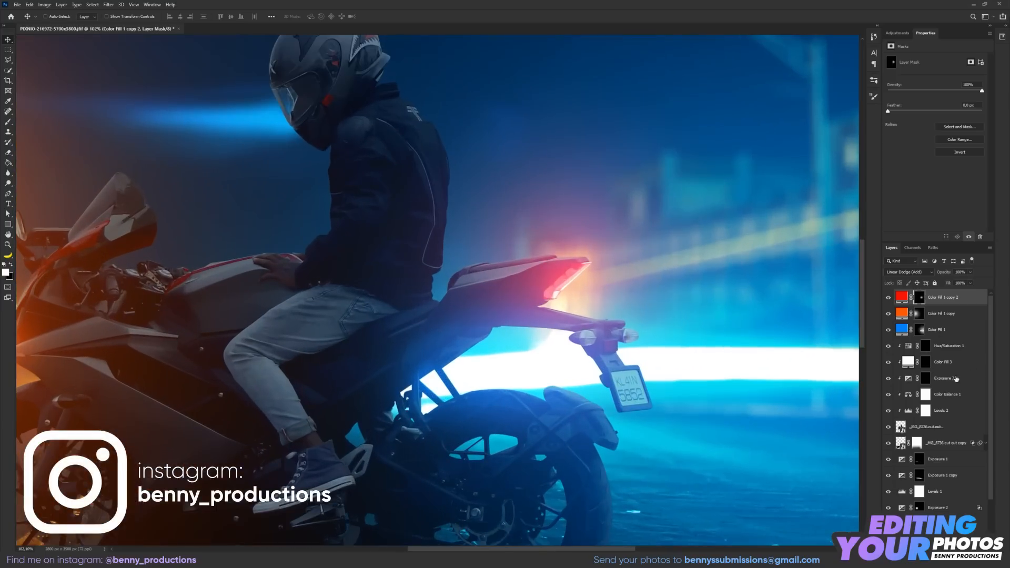
Brush the headlight at the motorcycle's front into the Exposure 3 layer mask to brighten it.
click(956, 378)
click(939, 359)
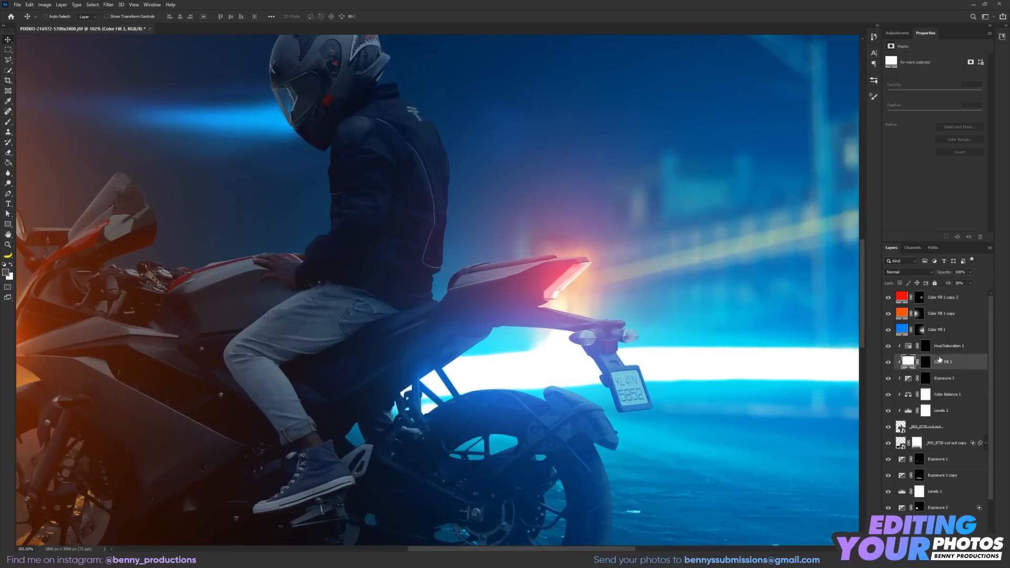
scroll(486, 311, down, 12)
scroll(486, 310, up, 2)
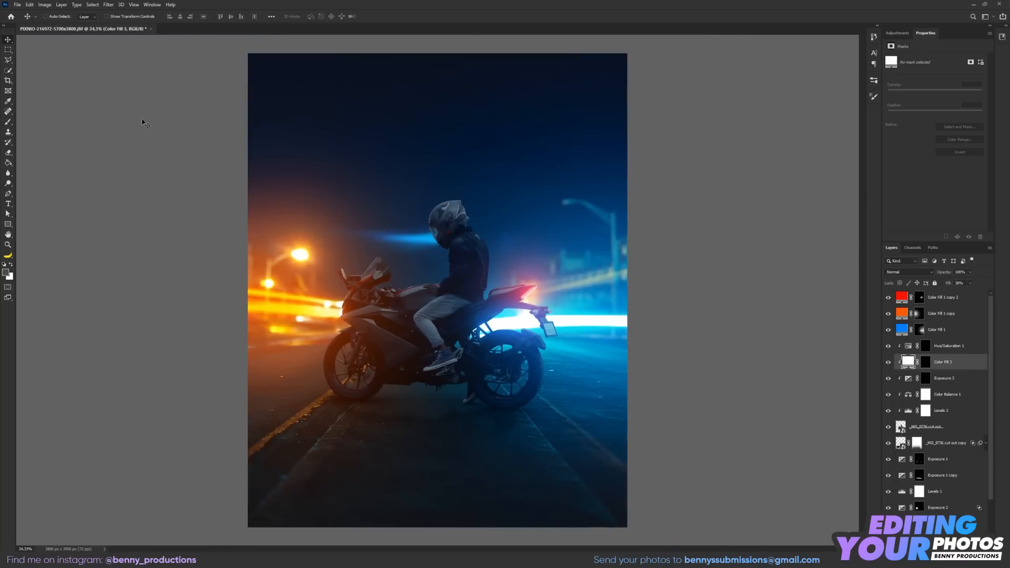
scroll(342, 300, up, 8)
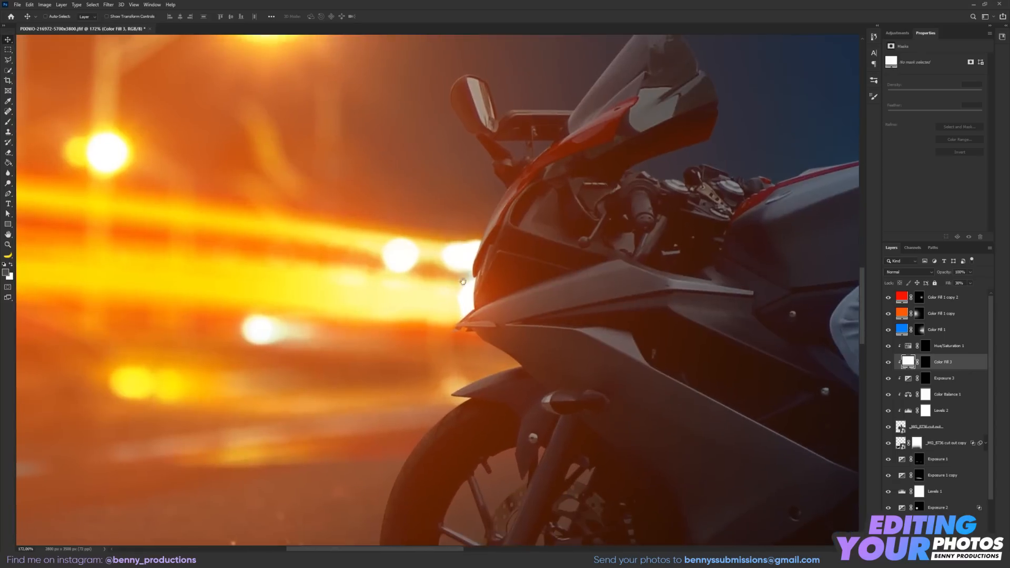
scroll(463, 282, up, 3)
click(925, 378)
key(b)
scroll(491, 267, up, 1)
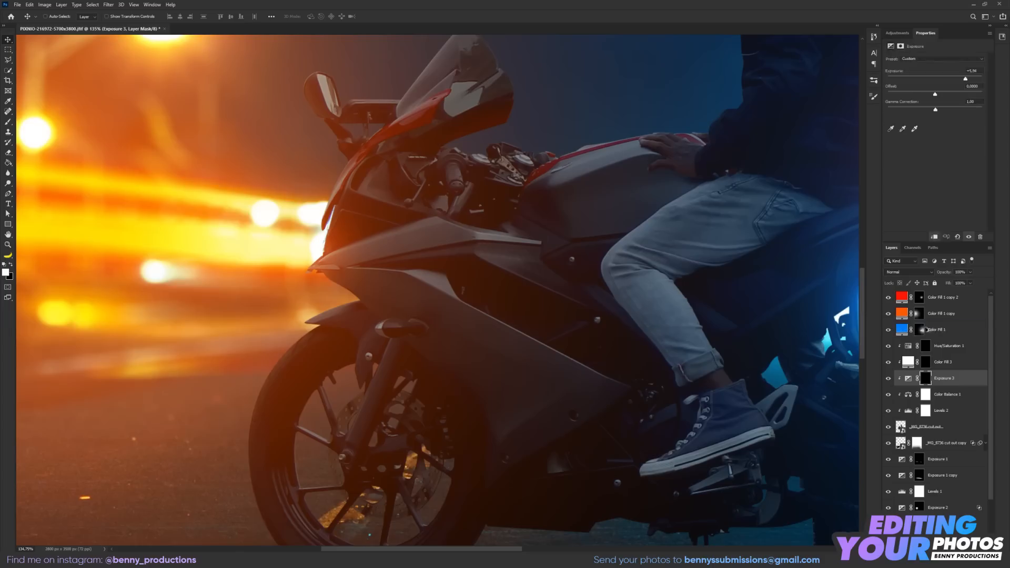
Duplicate the blue glow fill, replace its mask with a black one, recolour it light blue and paint a soft glow over the headlight.
right_click(919, 329)
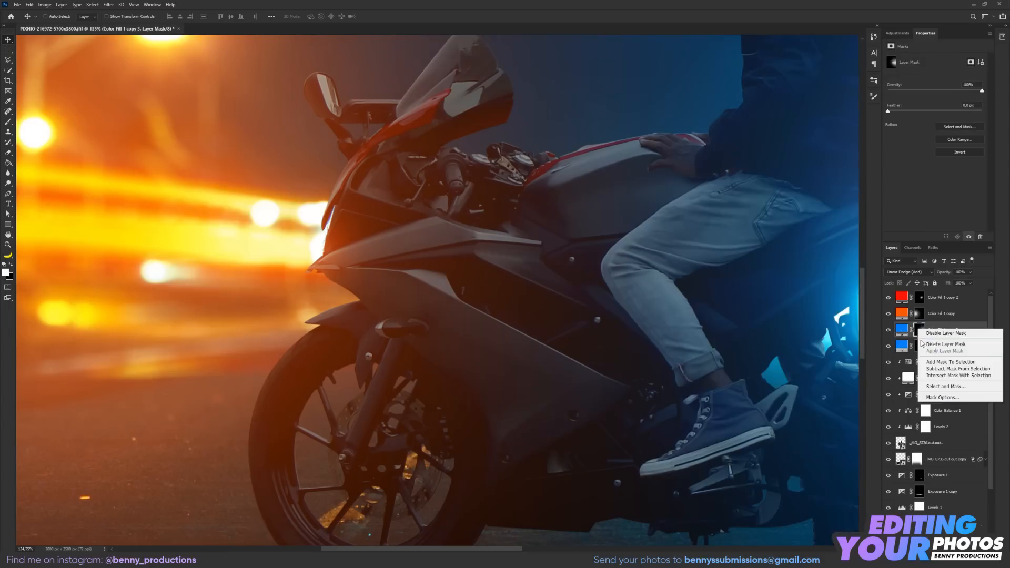
click(926, 344)
double_click(901, 329)
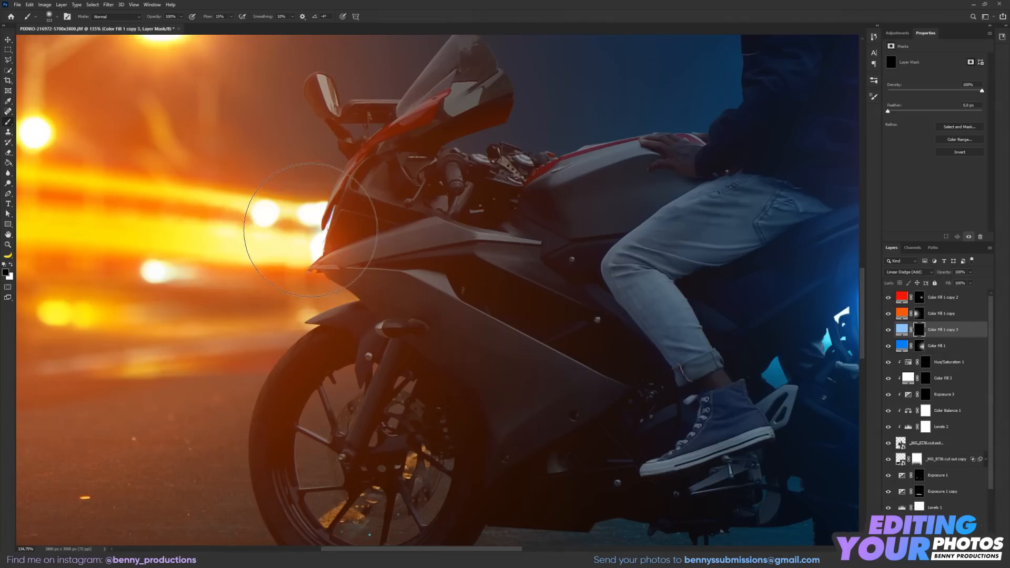
drag(329, 231, 289, 233)
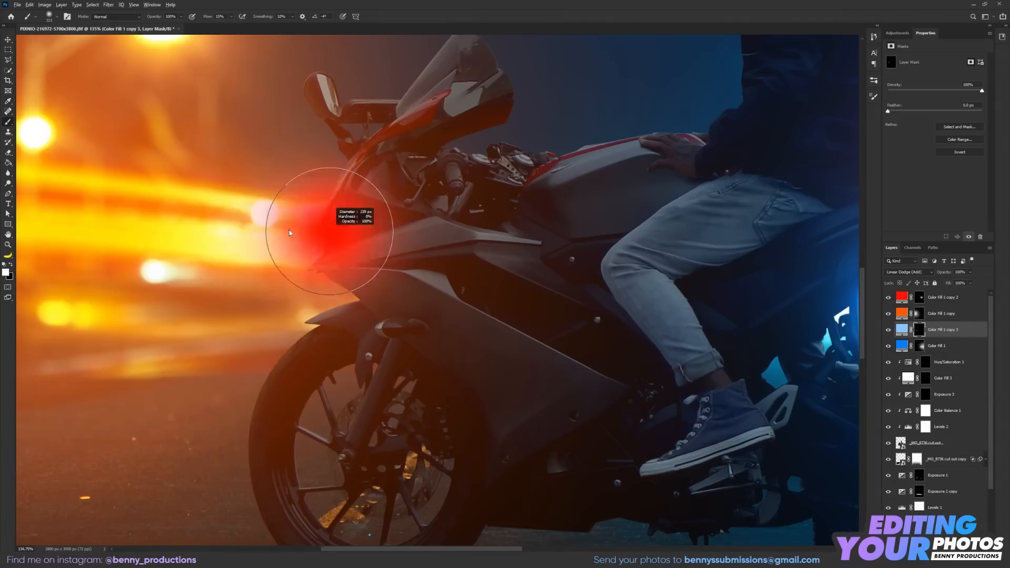
Examine the headlight and tail light glows within the overall composite.
key(ctrl+0)
scroll(318, 325, up, 3)
scroll(318, 326, down, 5)
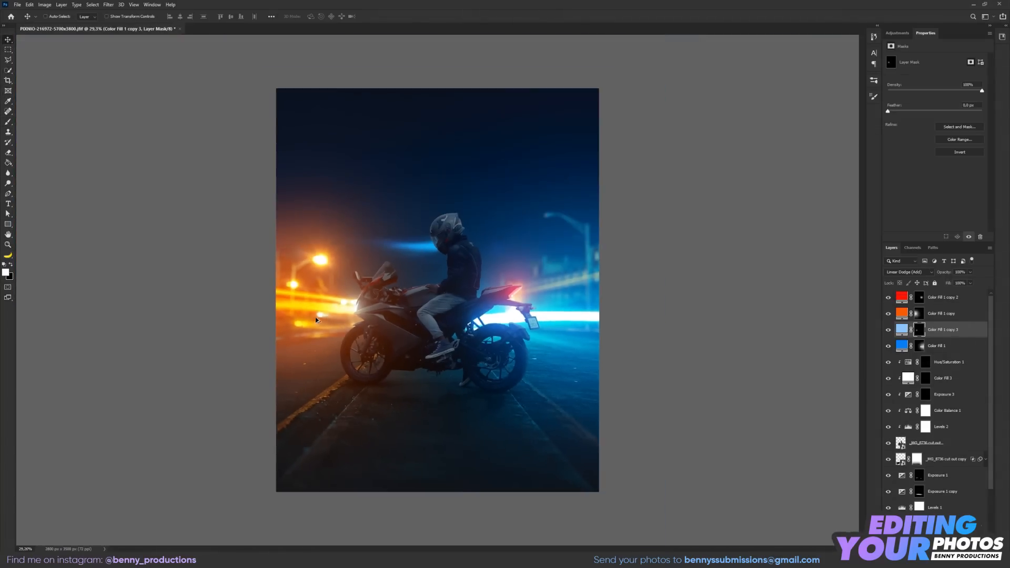
scroll(438, 332, up, 4)
scroll(440, 332, up, 2)
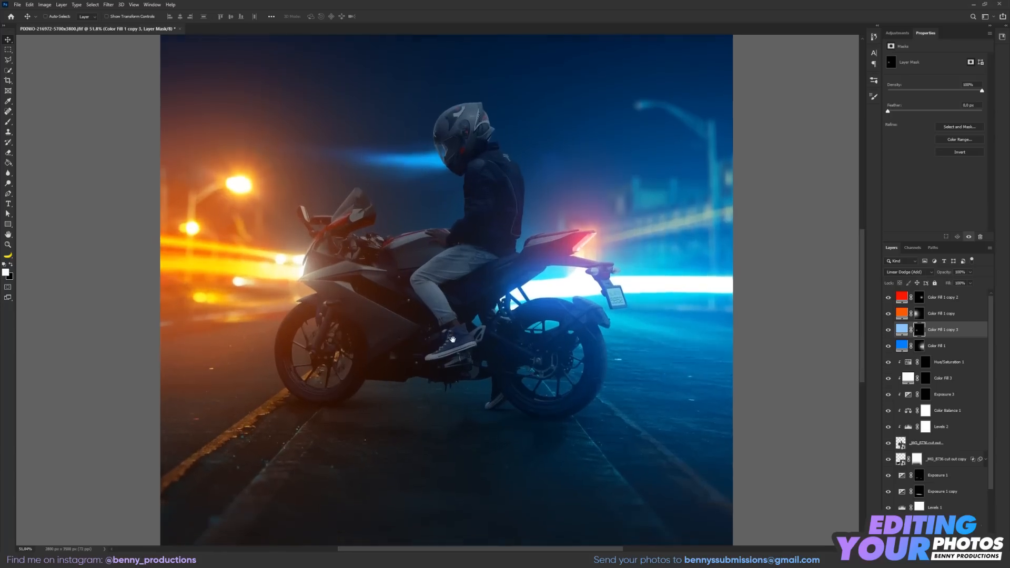
scroll(421, 398, down, 2)
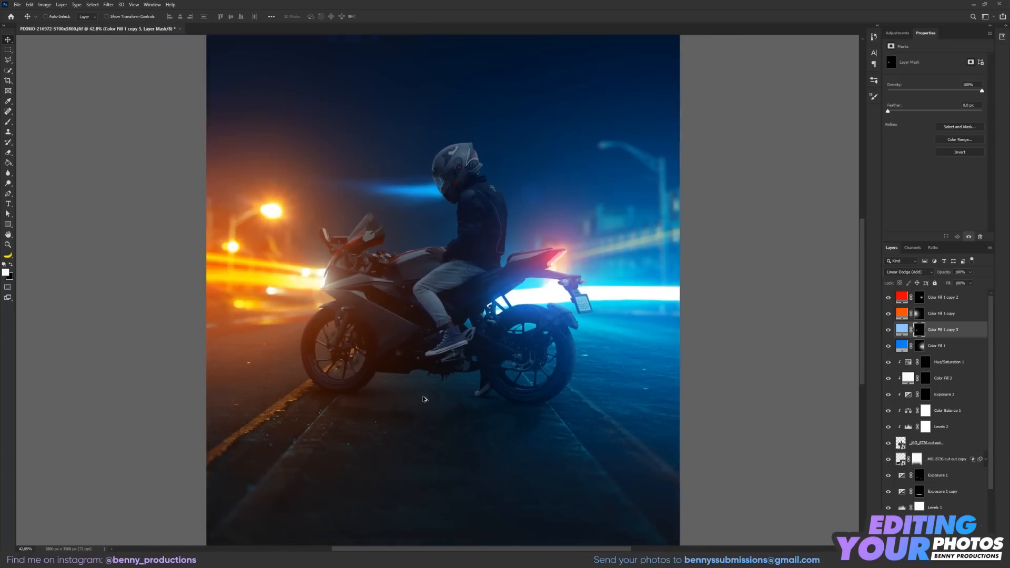
drag(426, 399, 429, 440)
scroll(436, 304, up, 3)
Add a colorized Hue/Saturation adjustment clipped to the rider above Hue/Saturation 1, with a blue hue, saturation 91 and lightness +64.
click(961, 362)
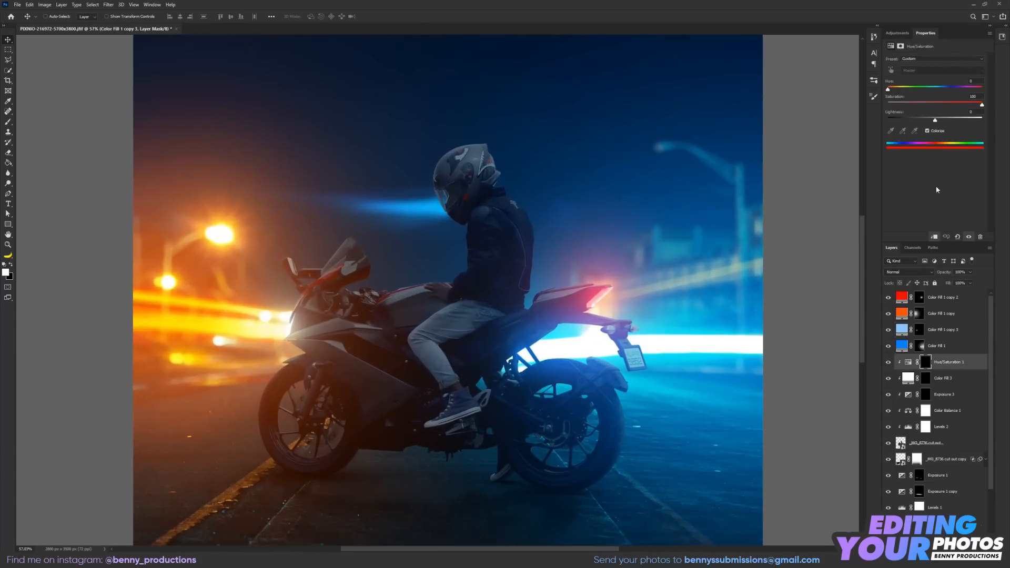
click(897, 33)
click(897, 62)
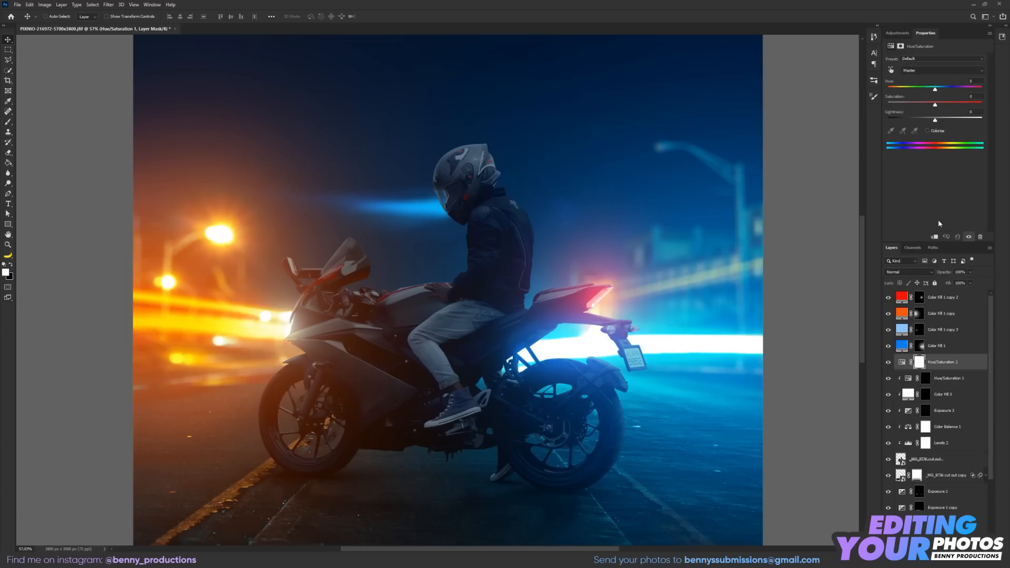
click(928, 131)
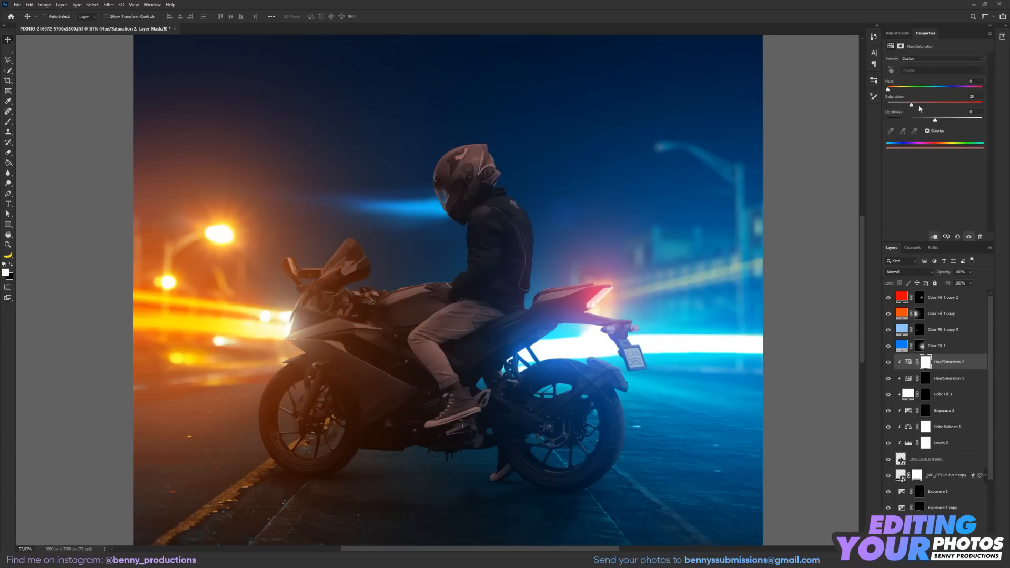
drag(911, 105, 973, 106)
drag(935, 120, 965, 121)
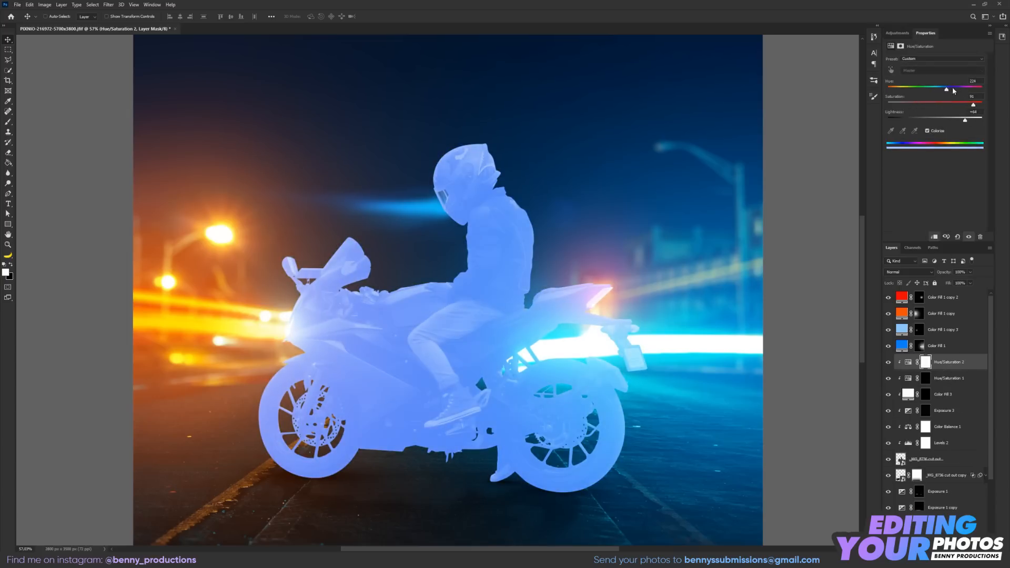
Split the adjustment's Blend If underlying shadows, invert its mask to black and paint blue light onto the rider's back and the tail section.
double_click(968, 362)
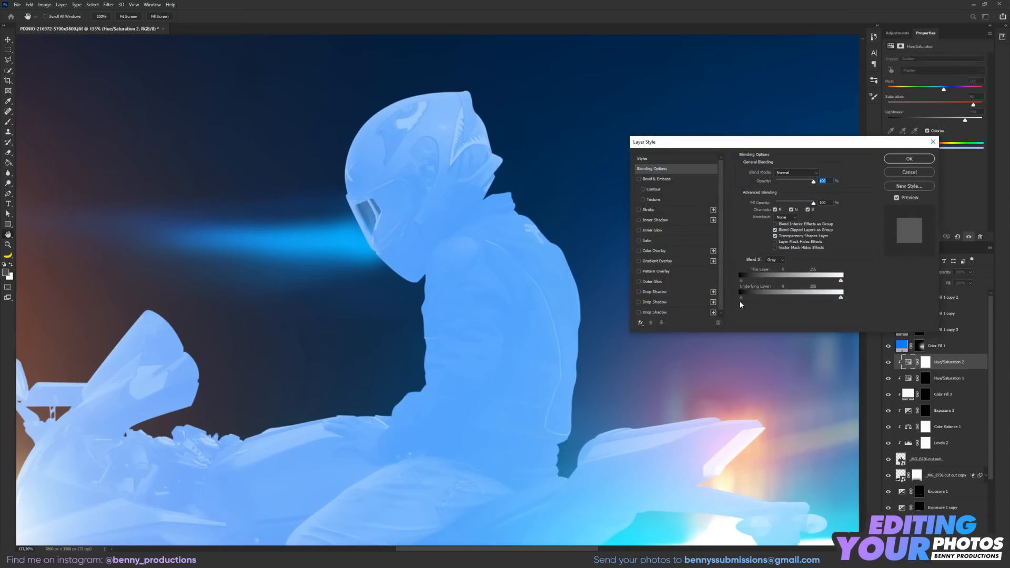
drag(740, 298, 747, 299)
click(909, 158)
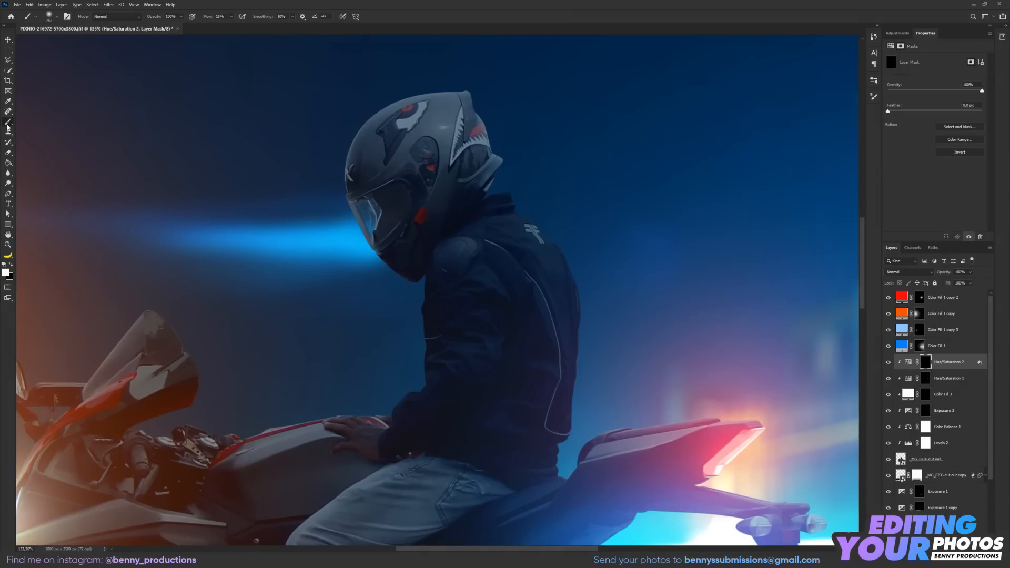
scroll(458, 99, up, 6)
mouse_move(618, 123)
mouse_down()
mouse_move(369, 153)
mouse_move(559, 255)
mouse_up()
drag(544, 205, 389, 237)
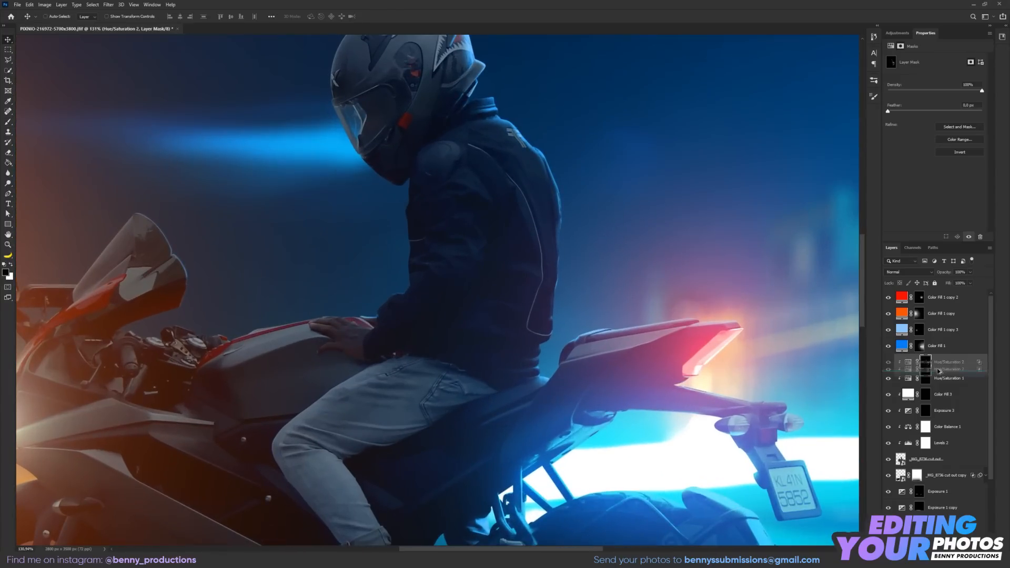
Duplicate Hue/Saturation 2 without its mask, reset its Blend If, add a black mask and paint a thin blue rim along the jacket's back.
drag(939, 371, 938, 375)
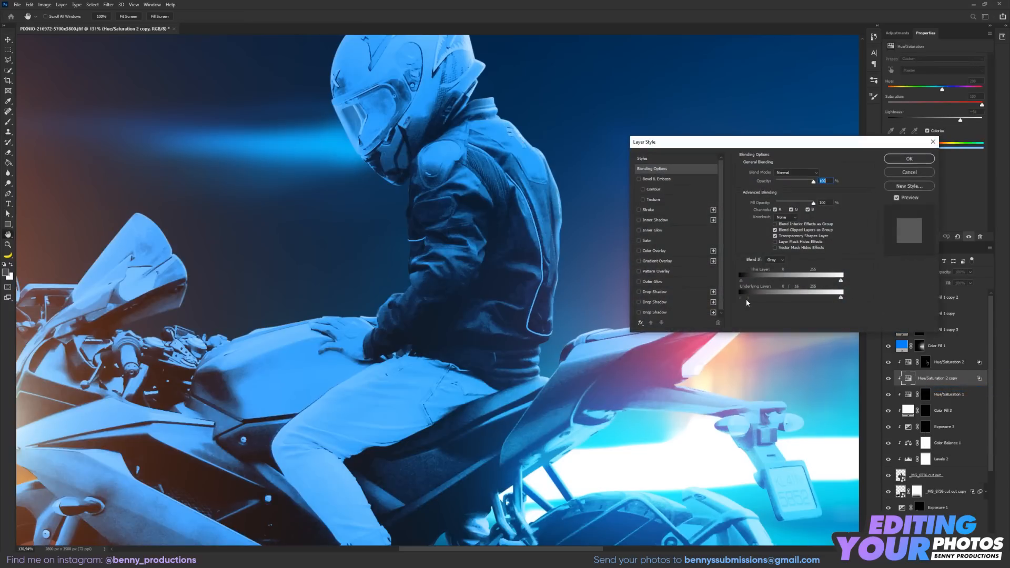
drag(746, 299, 738, 297)
click(909, 158)
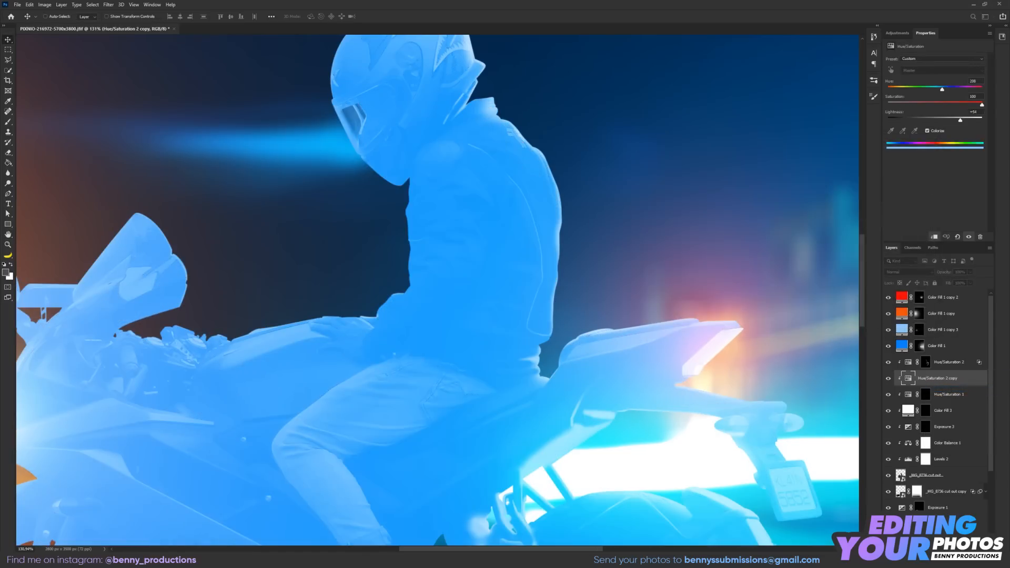
alt+click(926, 548)
scroll(596, 262, up, 9)
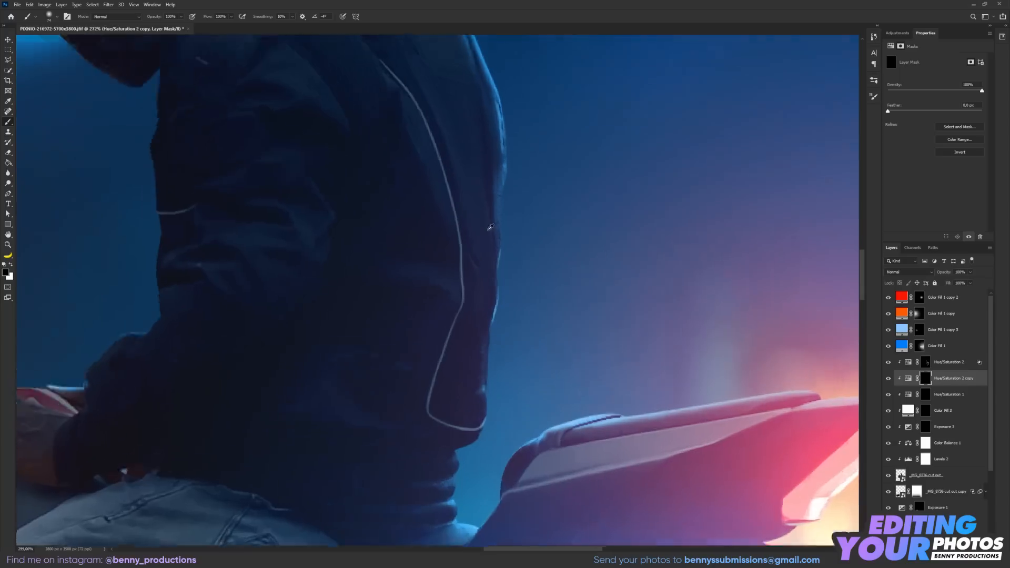
drag(516, 193, 489, 198)
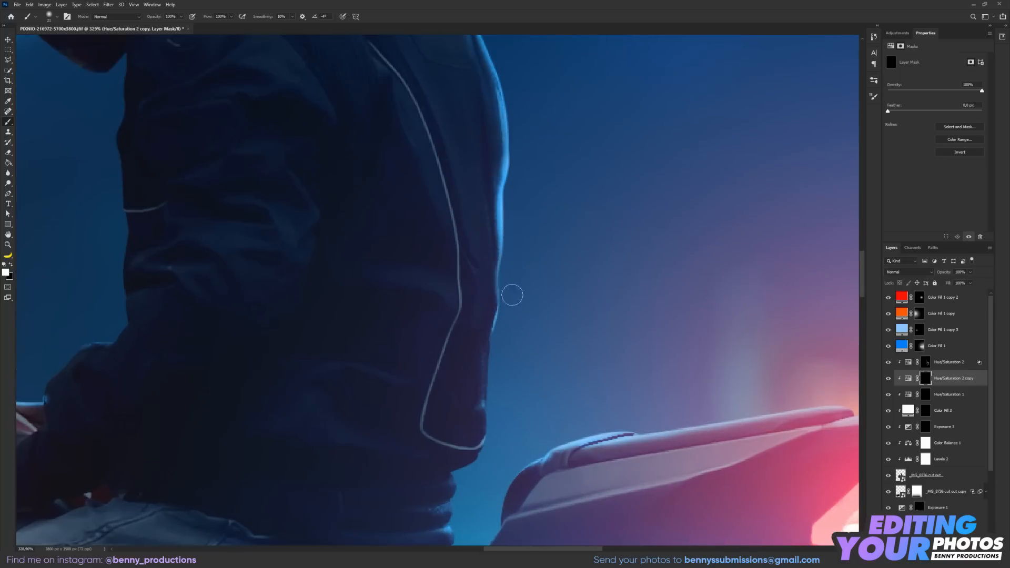
Duplicate Hue/Saturation 2 again, replace its mask with a black one and paint broad soft blue light over the helmet's back and jacket.
right_click(946, 379)
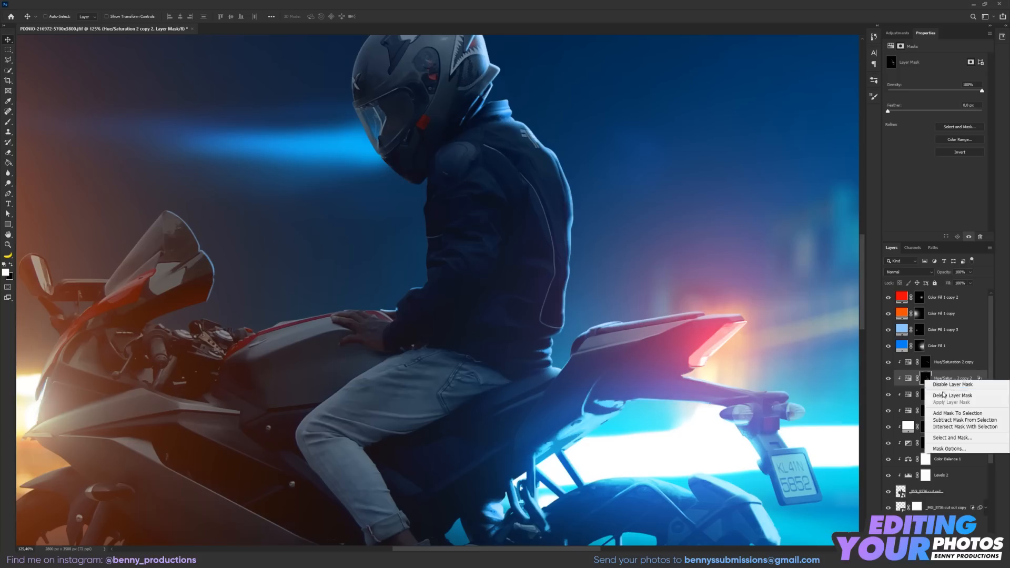
click(952, 400)
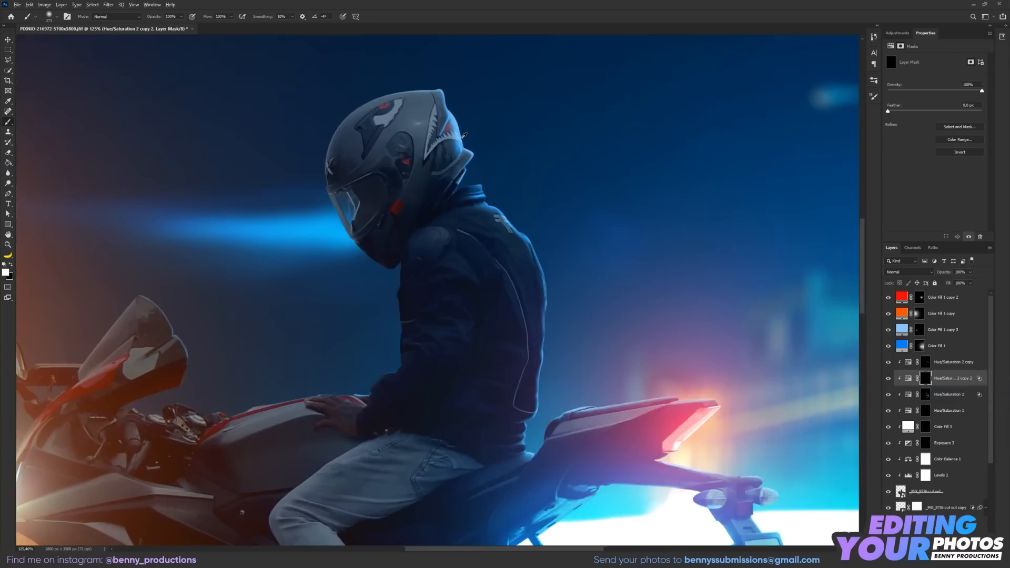
scroll(461, 138, up, 5)
drag(479, 134, 484, 134)
mouse_move(442, 84)
mouse_down()
mouse_move(597, 261)
mouse_move(655, 408)
mouse_up()
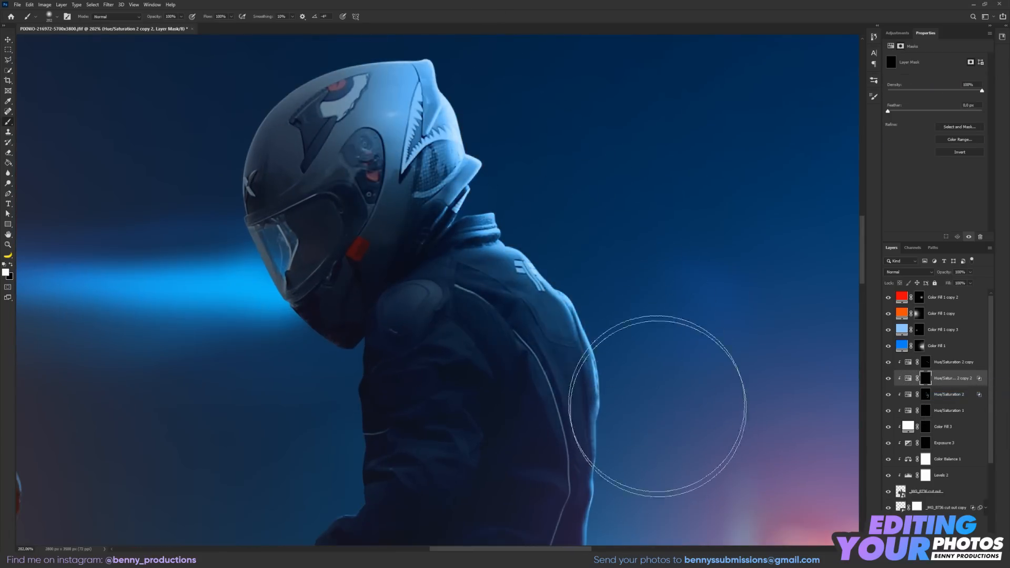
key(x)
drag(331, 131, 333, 128)
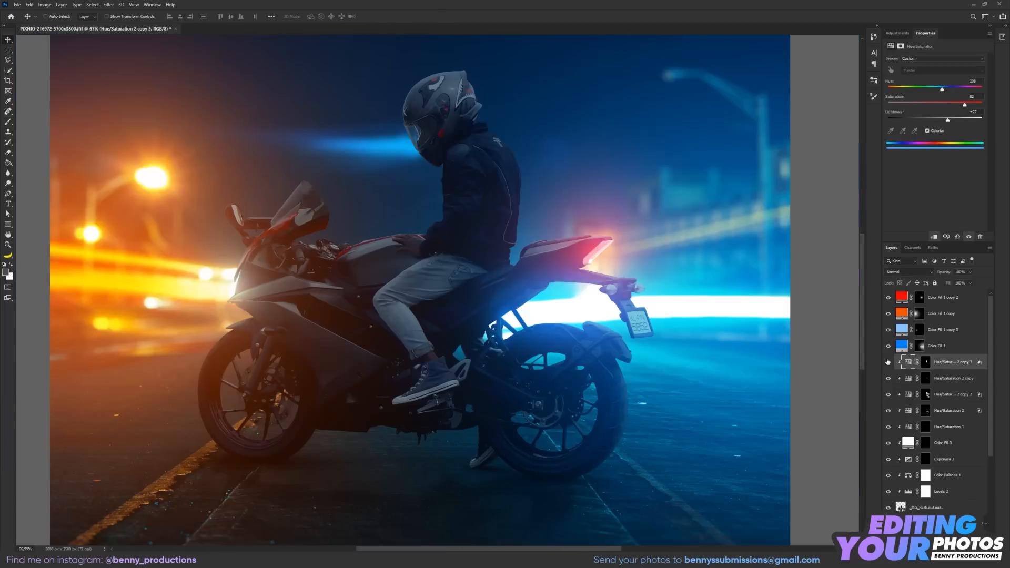
Duplicate Hue/Saturation 2 copy 3, clip it to the rider, recolour it orange with saturation 100 and lightness +54, and give it a black mask.
scroll(572, 248, down, 4)
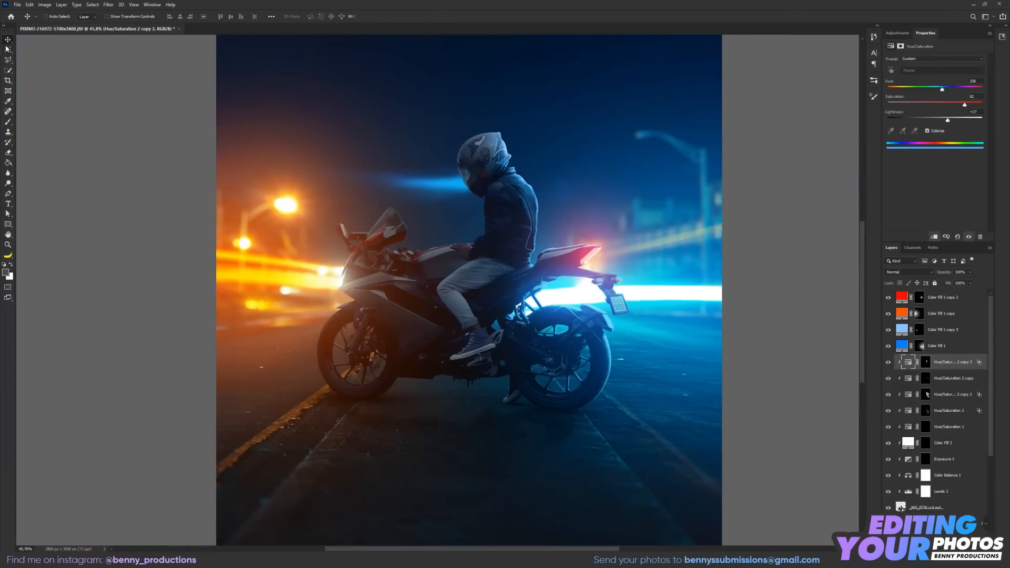
scroll(335, 239, up, 8)
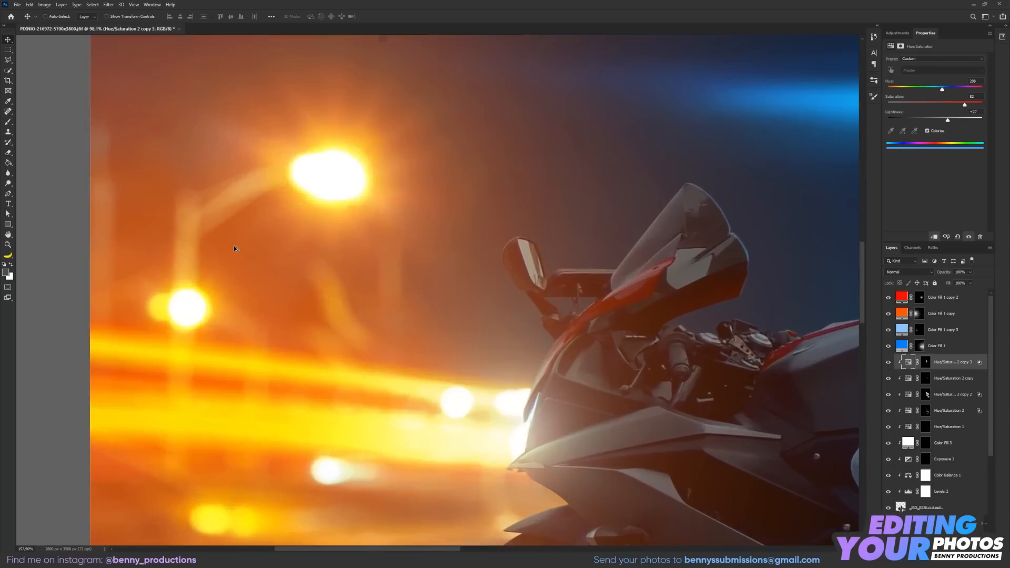
drag(656, 281, 177, 251)
drag(398, 283, 549, 284)
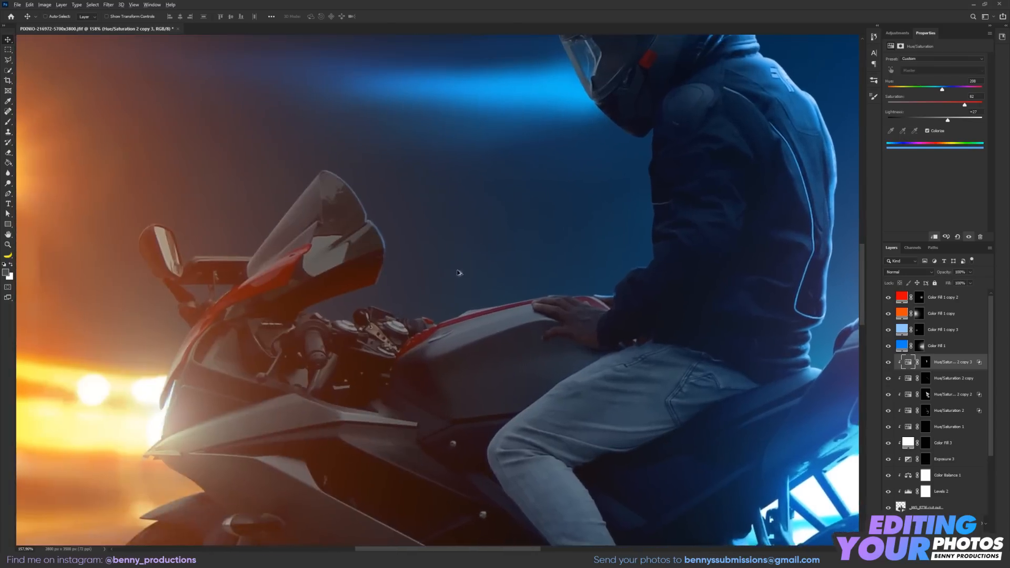
scroll(430, 270, down, 8)
scroll(430, 271, down, 3)
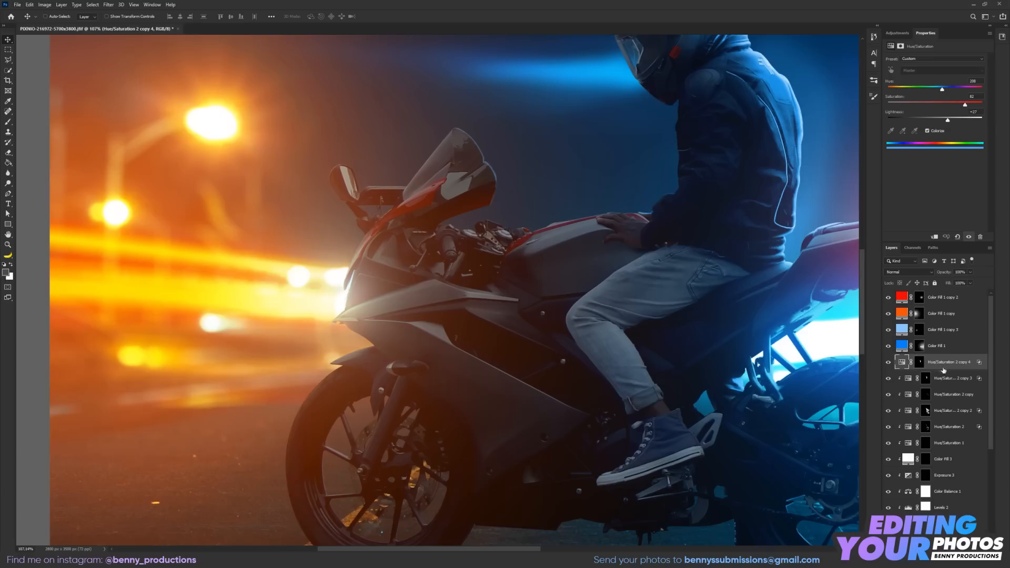
key(Delete)
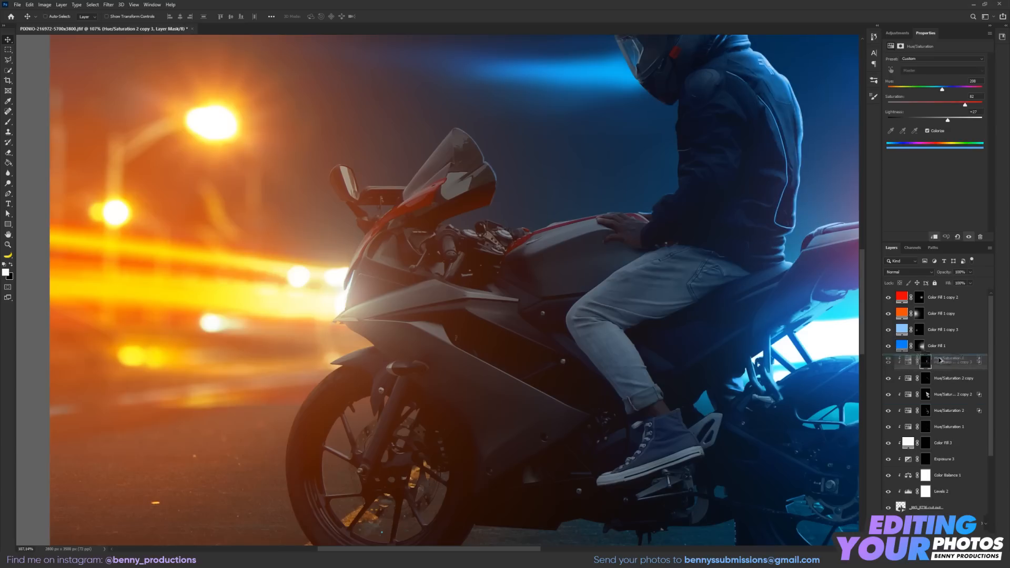
drag(940, 360, 940, 358)
alt+click(933, 370)
key(Delete)
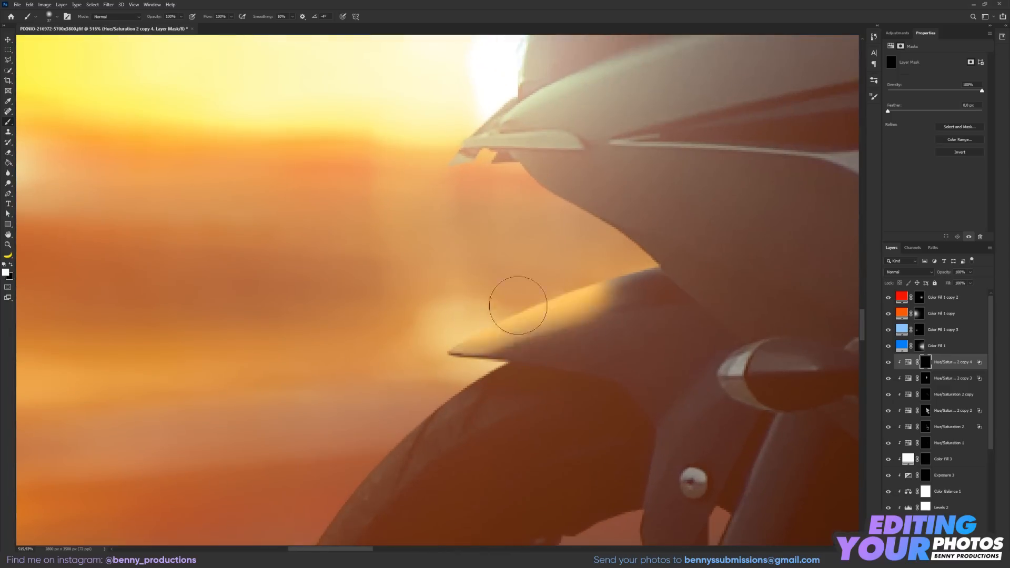
Paint orange rim light on the mask along the front fender's upper edge and the front tyre.
drag(646, 269, 547, 209)
right_click(524, 298)
drag(395, 158, 451, 406)
scroll(482, 431, down, 3)
scroll(482, 315, up, 3)
key(x)
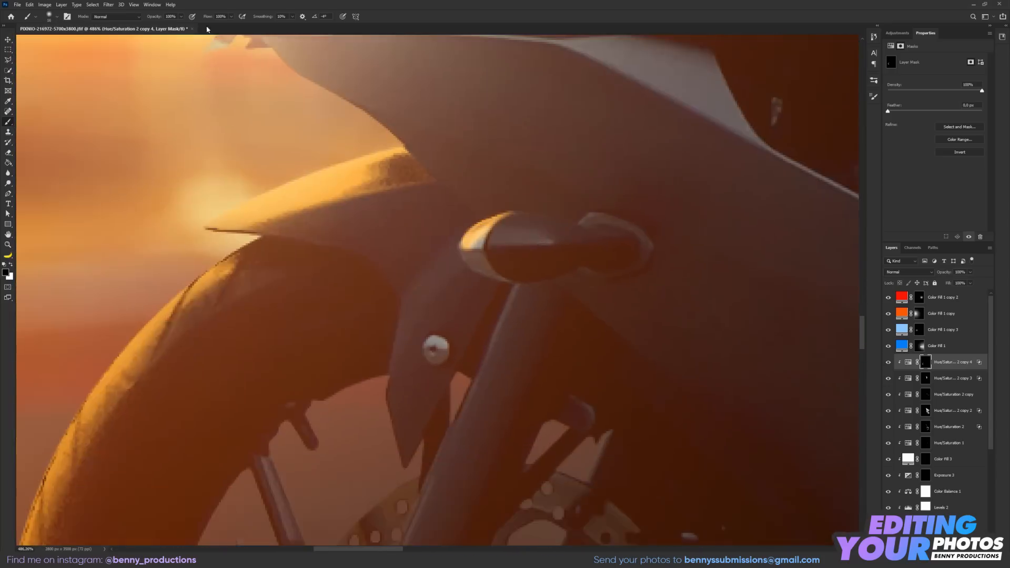
Paint orange light on the front fork, its surrounding edges and the underside of the fairing's nose.
drag(537, 337, 623, 206)
right_click(624, 206)
key(Return)
drag(413, 541, 534, 365)
scroll(534, 365, up, 3)
drag(534, 84, 457, 526)
mouse_move(554, 270)
mouse_down()
mouse_move(464, 275)
mouse_move(559, 477)
mouse_up()
drag(484, 169, 624, 253)
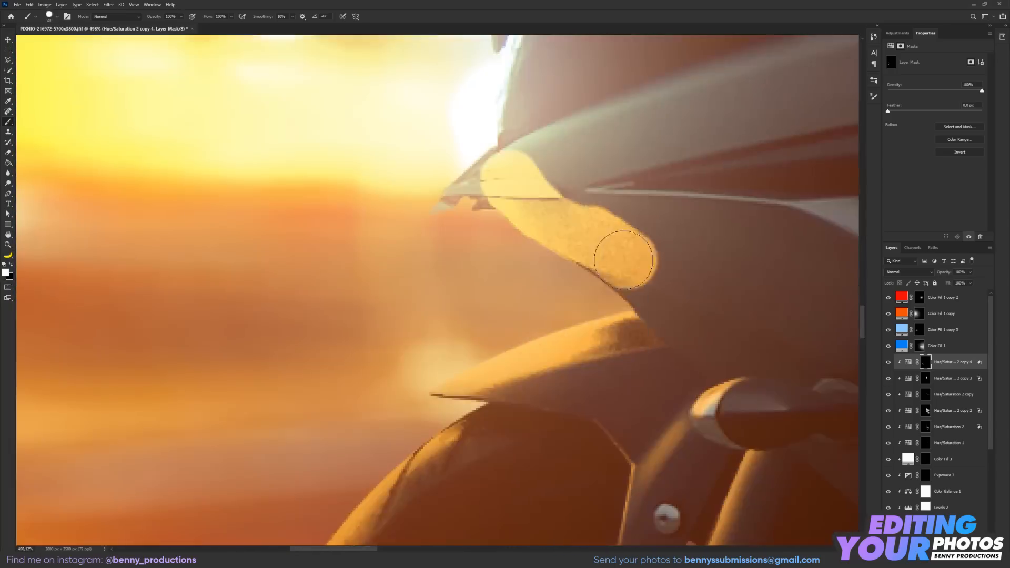
Clean up the nose light and extend the orange rim over the side fairing and up the front cowl's edge.
scroll(444, 234, down, 3)
scroll(444, 234, up, 3)
key(x)
drag(395, 338, 736, 157)
drag(496, 89, 452, 399)
scroll(452, 399, down, 3)
drag(413, 326, 557, 79)
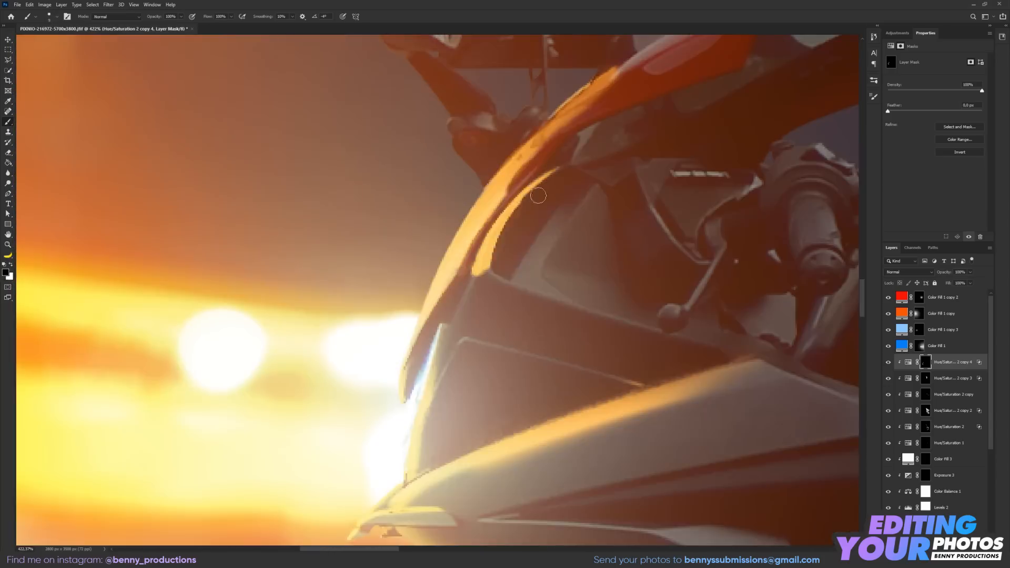
Refine the orange rim around the headlight and front cowl with a much smaller brush, undoing the last stroke.
key(bracketleft)
key(bracketleft)
key(bracketleft)
key(bracketleft)
key(bracketleft)
key(bracketleft)
key(bracketleft)
key(bracketleft)
mouse_move(437, 384)
mouse_down()
mouse_move(460, 310)
mouse_move(291, 545)
mouse_up()
drag(462, 337, 624, 235)
key(ctrl+z)
Paint orange rim light along the outer edge of the mirror and down its stem.
scroll(568, 286, down, 3)
scroll(374, 216, up, 3)
drag(421, 295, 374, 216)
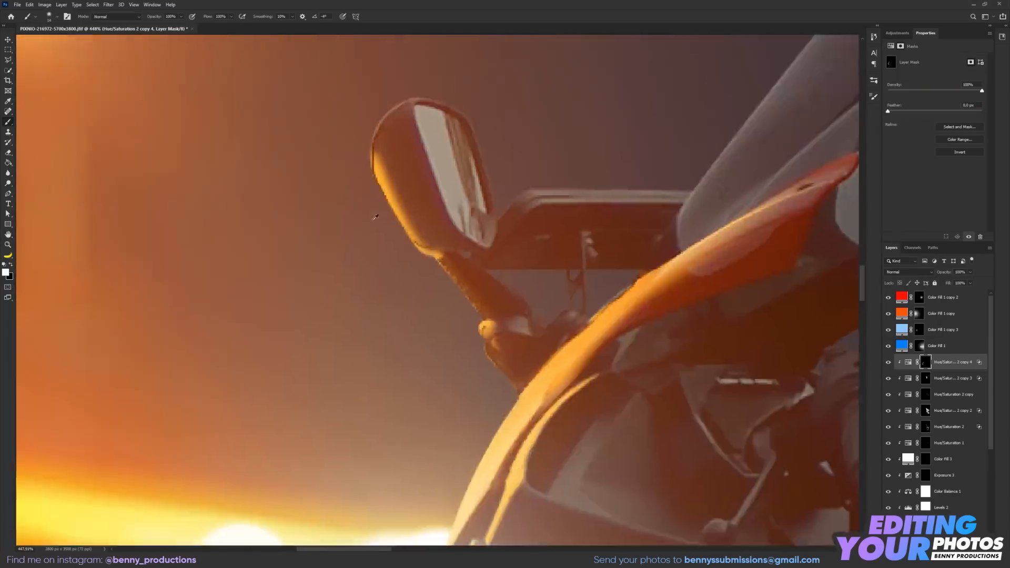
scroll(374, 216, down, 3)
drag(447, 331, 500, 241)
scroll(500, 241, down, 2)
drag(597, 422, 489, 323)
Trim the excess orange around the cowl and paint orange light along the windshield's front edge.
key(x)
mouse_move(473, 247)
mouse_down()
mouse_move(489, 323)
mouse_move(408, 482)
mouse_up()
key(x)
alt+right_click(468, 295)
drag(352, 336, 467, 178)
scroll(467, 177, down, 10)
scroll(337, 294, up, 5)
Duplicate Hue/Saturation 2 copy 4, delete the duplicate's mask, clip it to the rider and split its Blend If underlying shadows.
key(v)
key(ctrl+j)
right_click(919, 363)
click(937, 378)
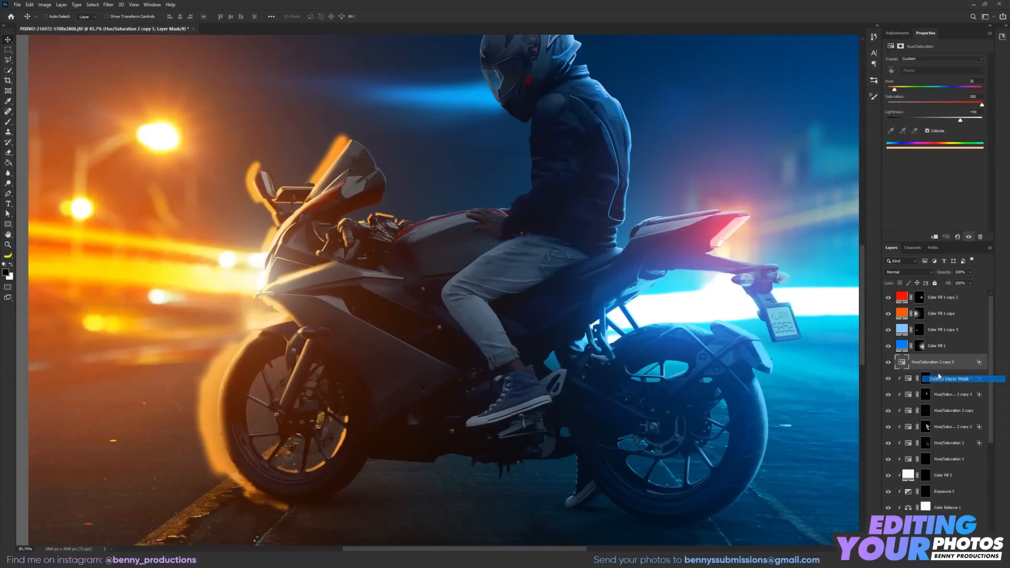
alt+click(939, 368)
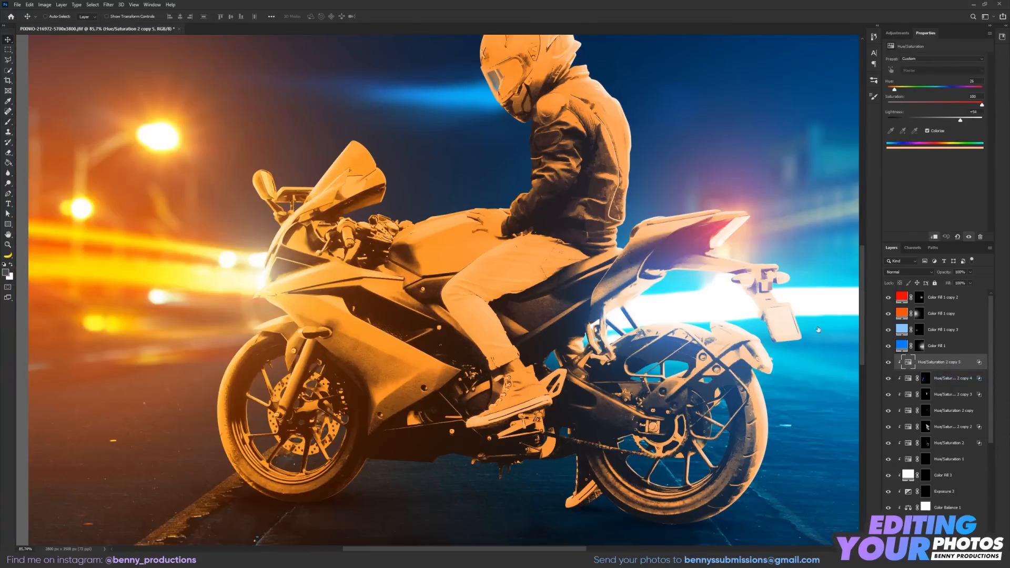
alt+drag(742, 297, 781, 298)
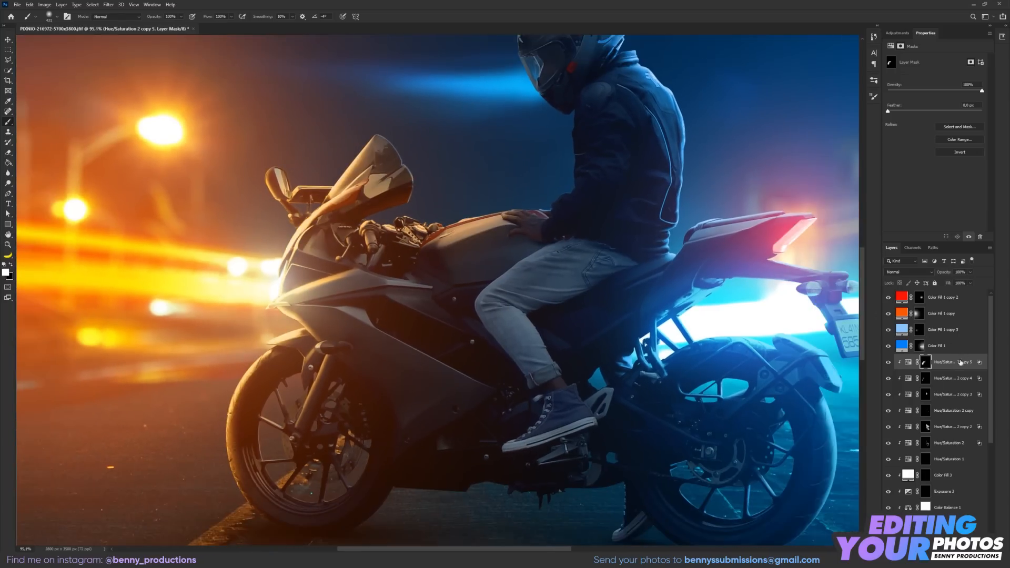
Lower the lightness of Hue/Saturation 2 copy 5, check the whole composite and activate that layer's mask for brush painting.
click(907, 361)
drag(949, 120, 942, 122)
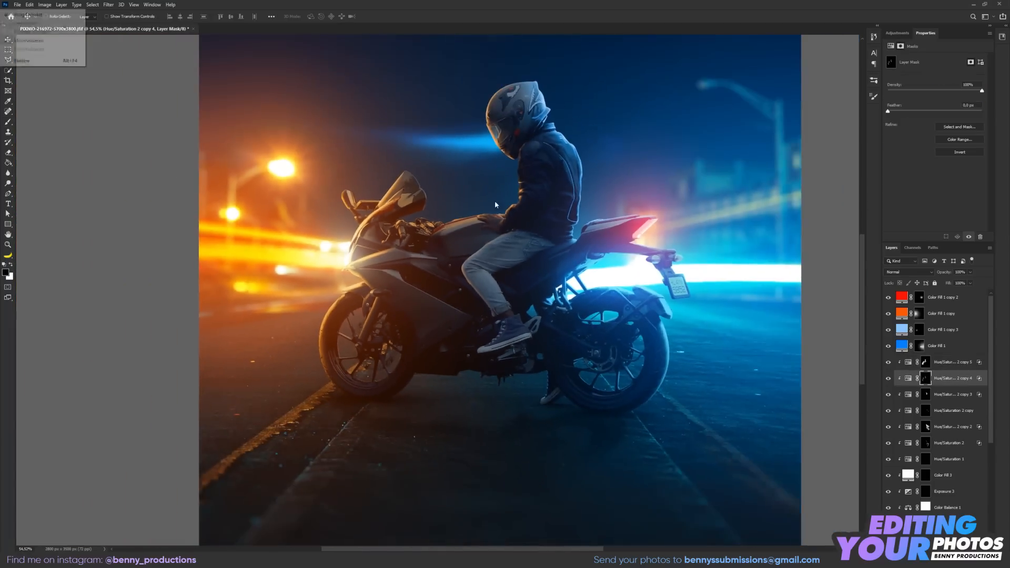
scroll(465, 273, down, 11)
scroll(466, 273, up, 10)
scroll(456, 278, down, 3)
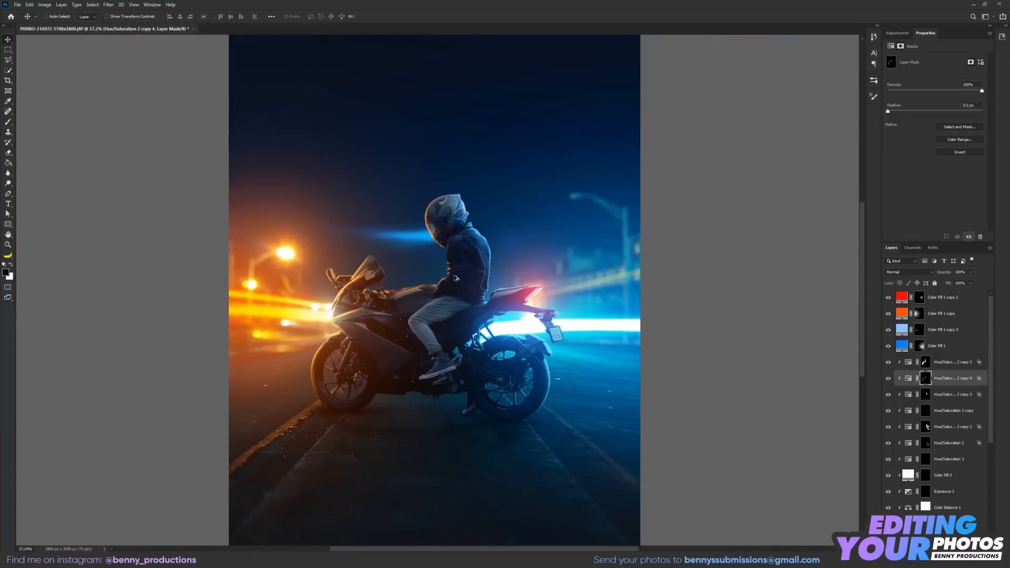
scroll(455, 274, up, 5)
drag(501, 317, 556, 299)
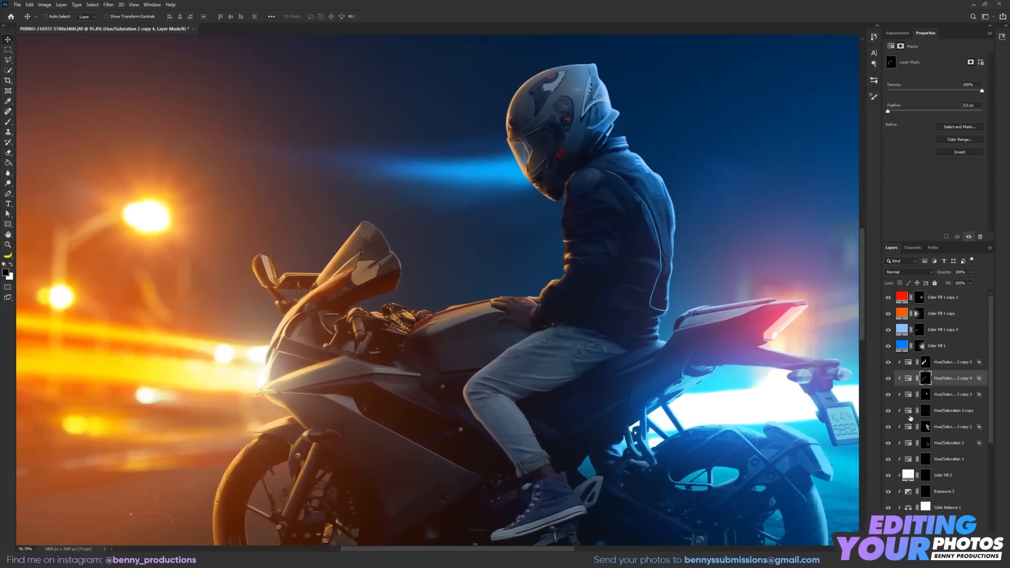
click(925, 364)
key(b)
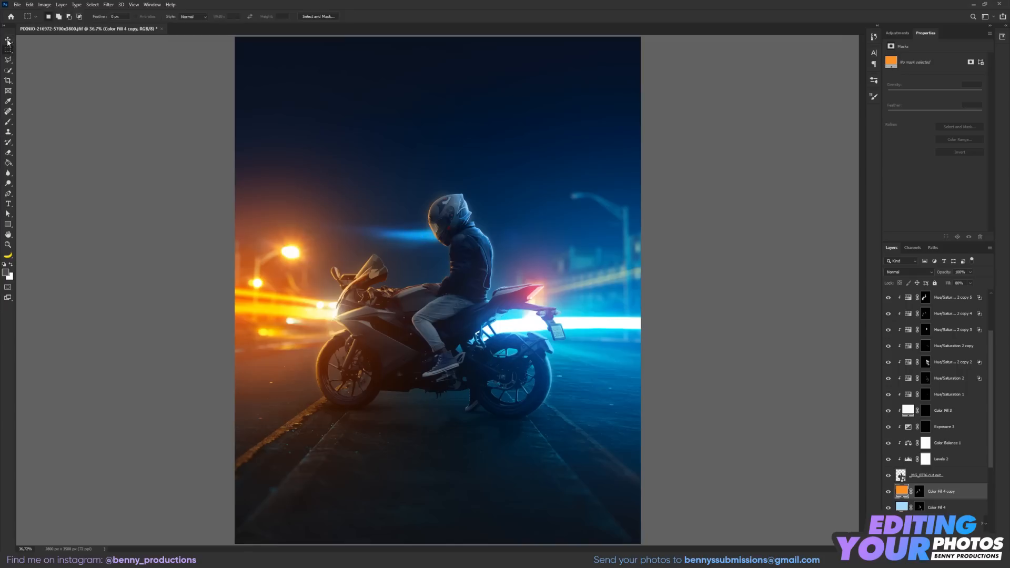
Duplicate the Layer 2 light flare, move the copy onto the motorcycle's headlight and transform it to fit.
click(8, 40)
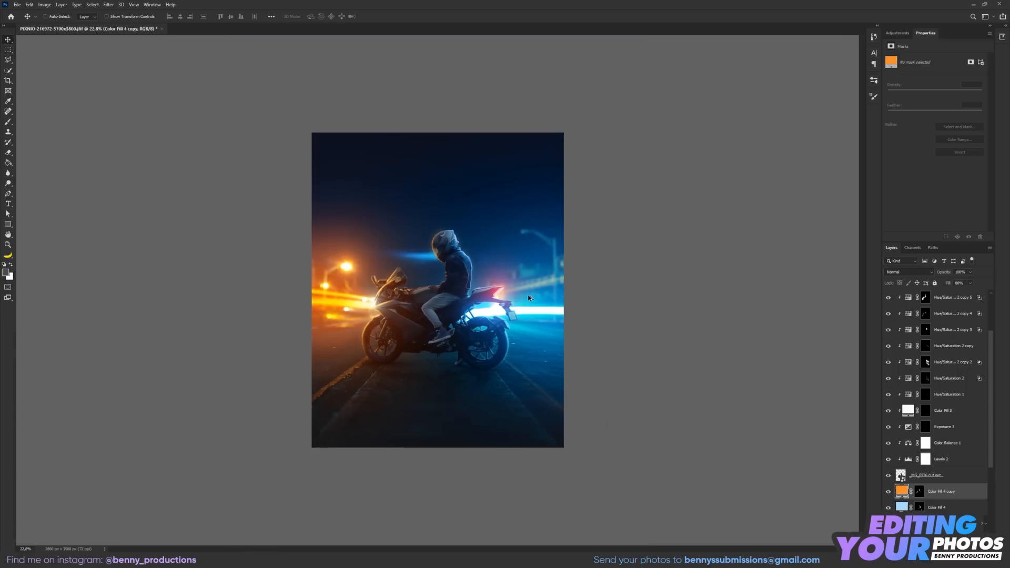
scroll(469, 311, up, 5)
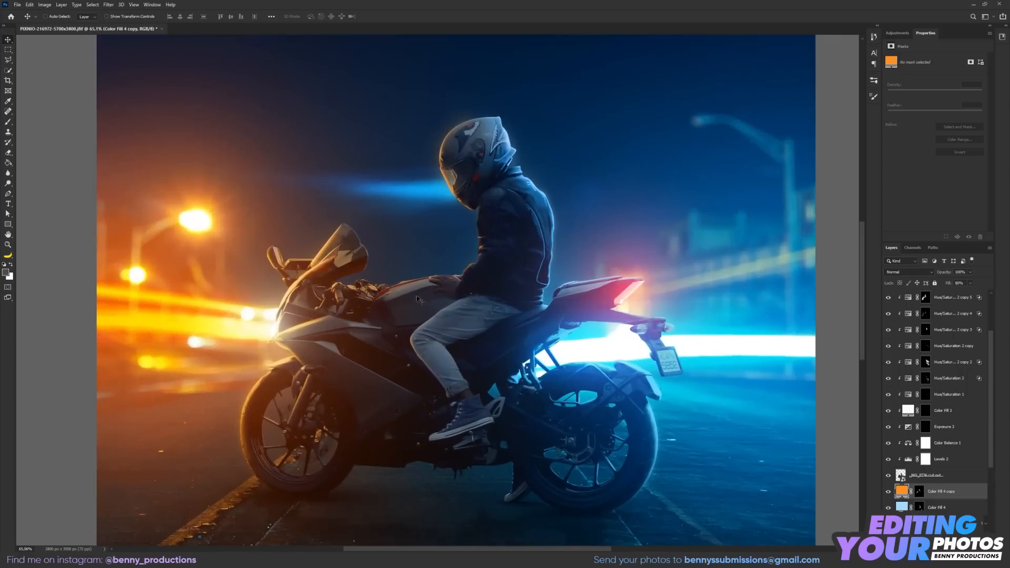
scroll(914, 320, up, 3)
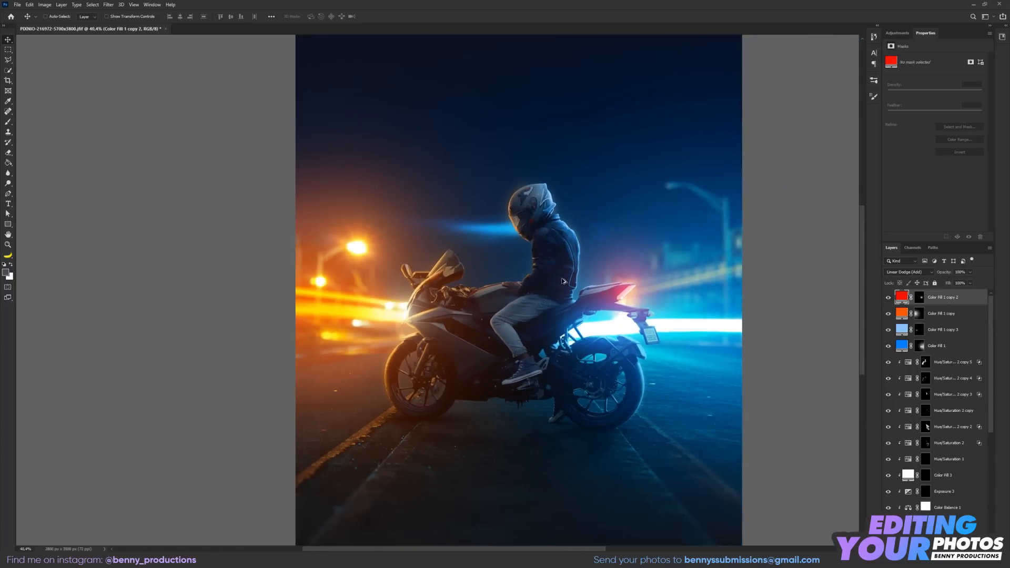
scroll(532, 274, up, 2)
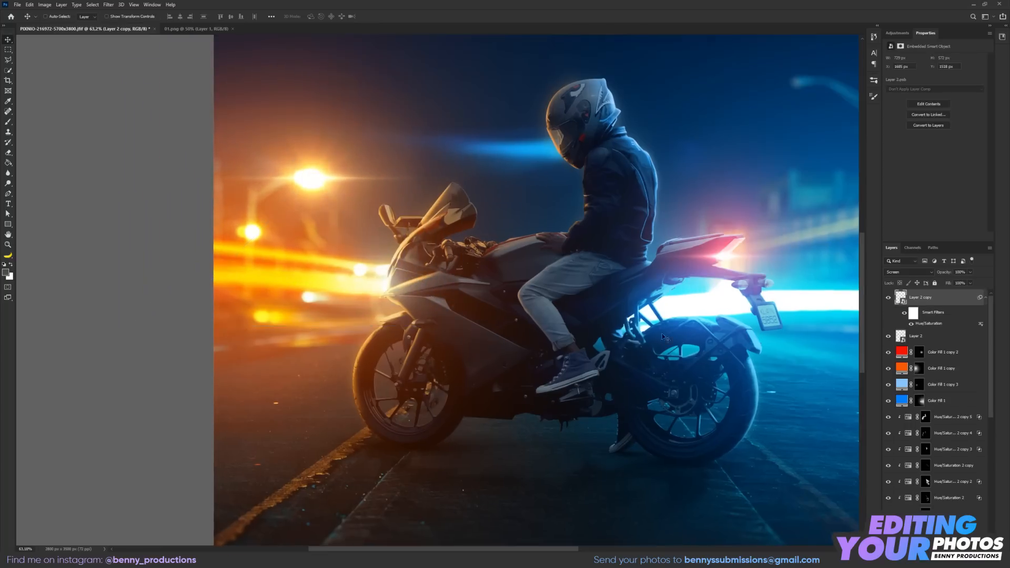
click(941, 342)
drag(381, 230, 437, 322)
key(ctrl+t)
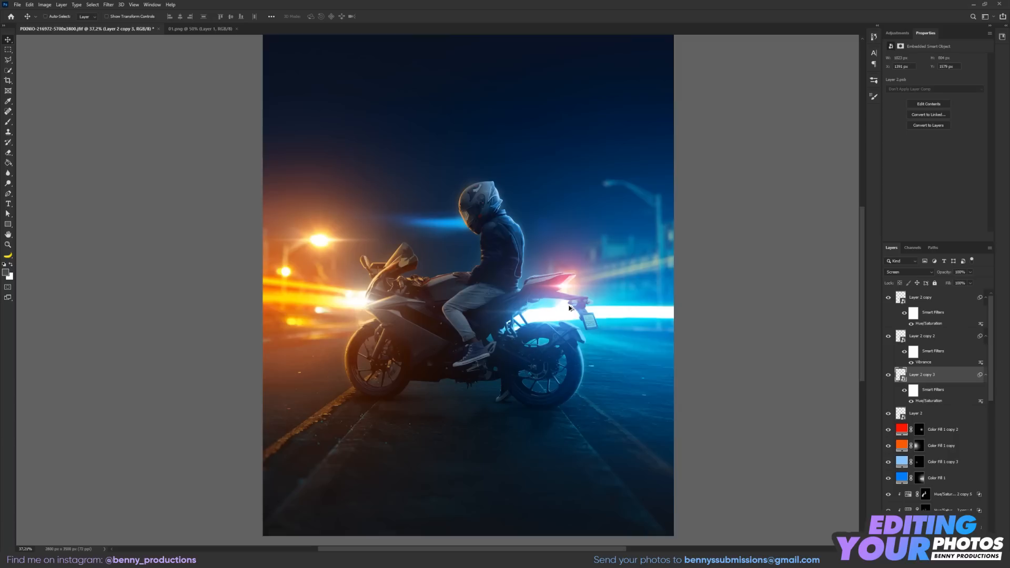
Add a blue smoke fill above Color Fill 4 copy and recolour its clipped duplicate with a colour sampled from the orange street lamp.
scroll(515, 314, down, 2)
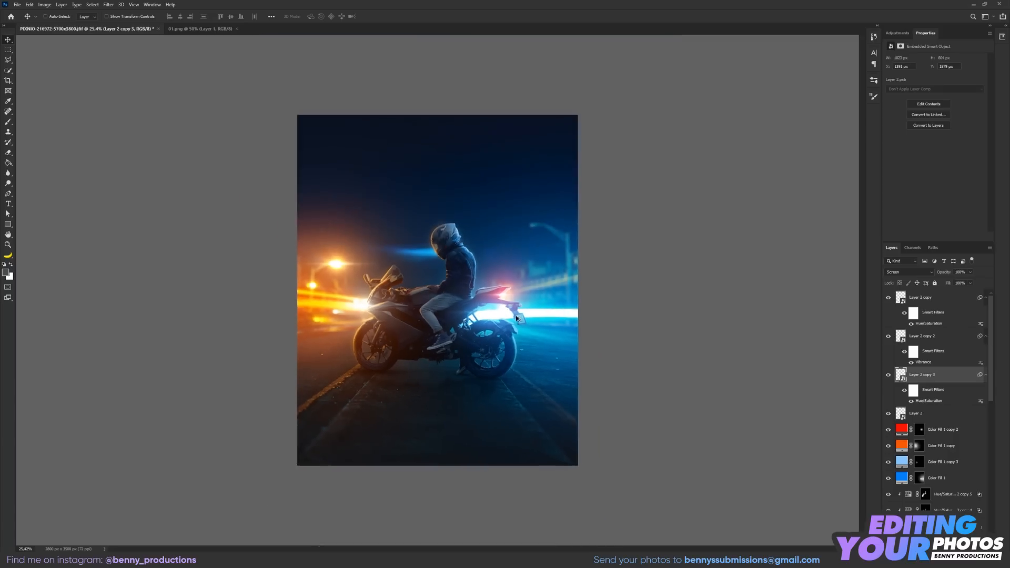
scroll(384, 340, up, 2)
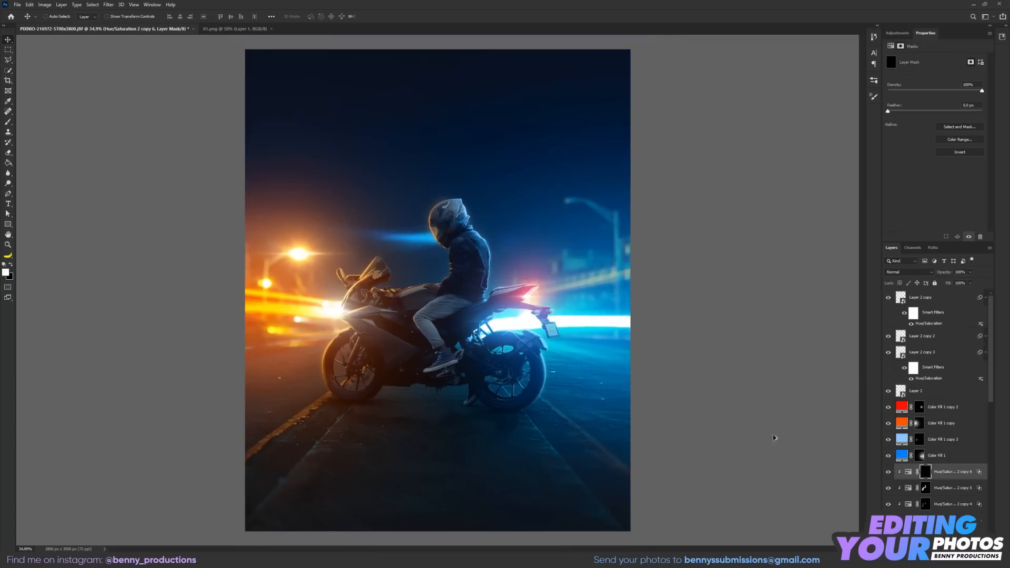
scroll(950, 432, down, 10)
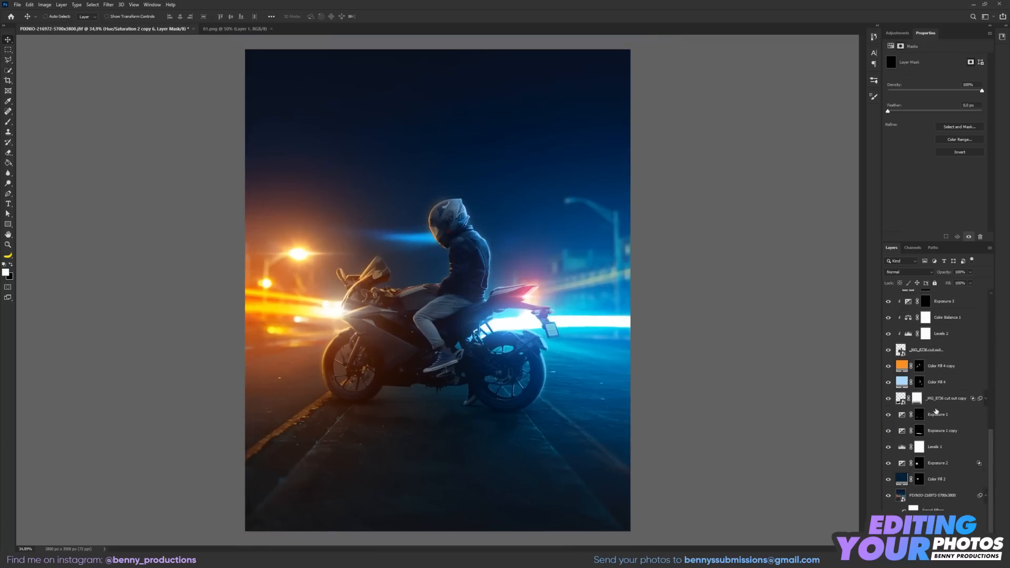
click(941, 371)
scroll(466, 327, up, 2)
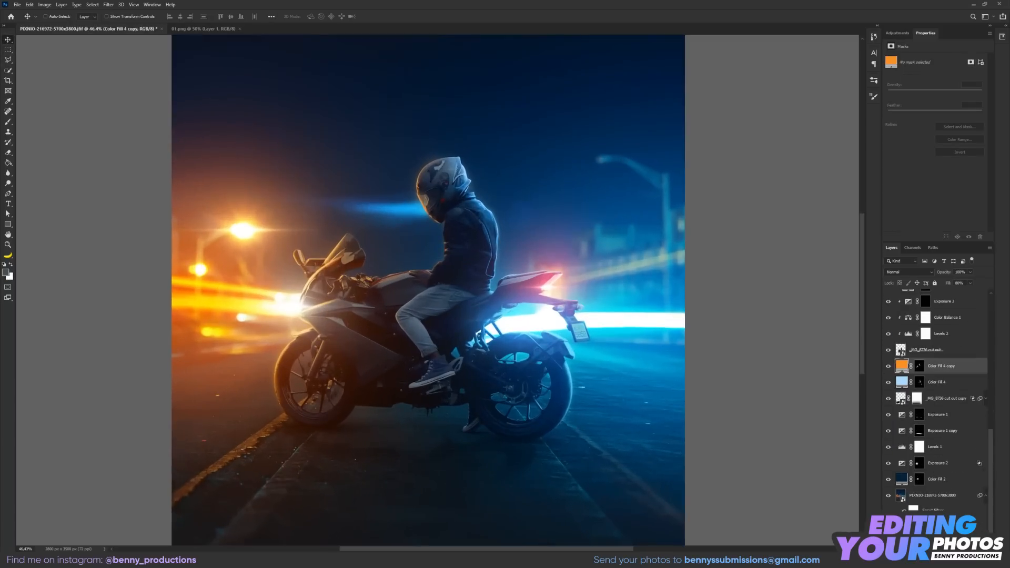
right_click(947, 405)
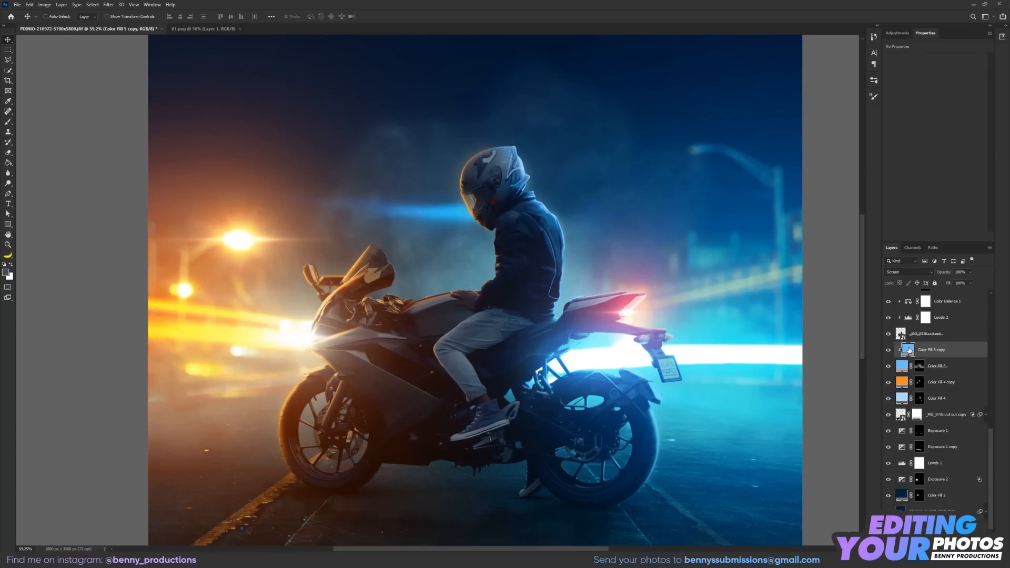
double_click(908, 350)
click(239, 239)
drag(793, 208, 794, 158)
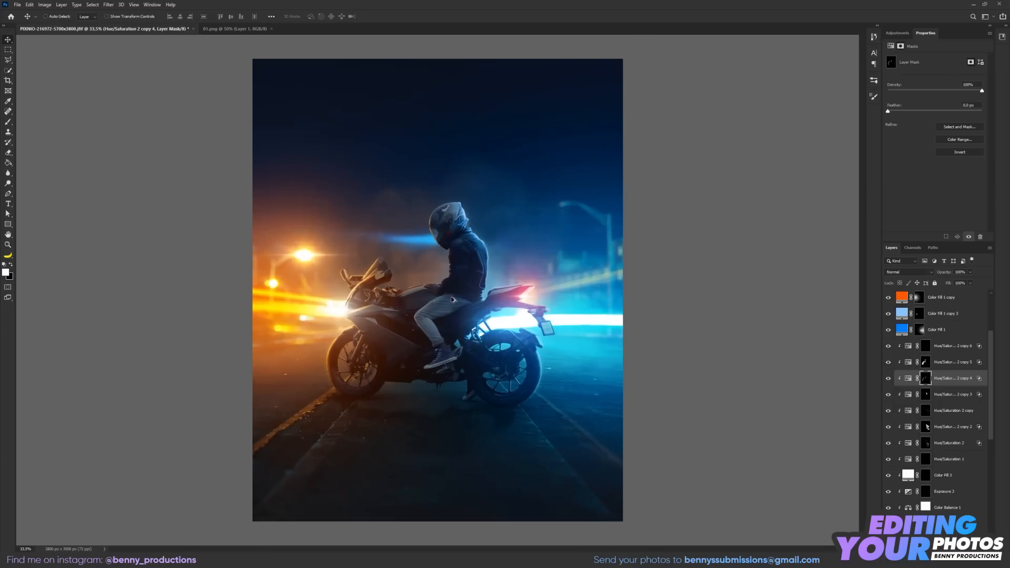
Stamp all visible layers into a new top layer, convert it to a smart object and open the Camera Raw Filter on it.
scroll(934, 363, up, 1)
click(933, 306)
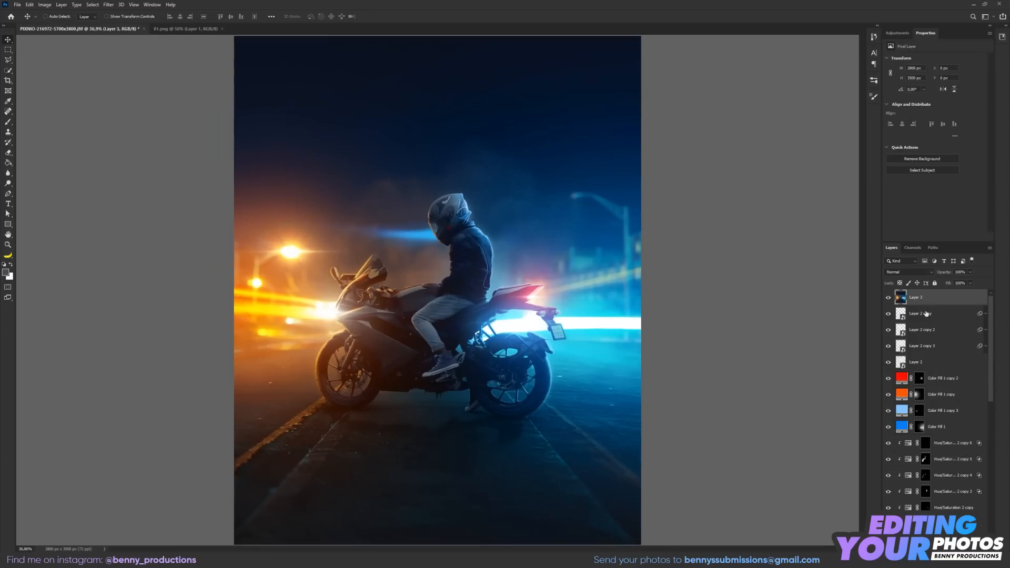
right_click(938, 304)
click(884, 330)
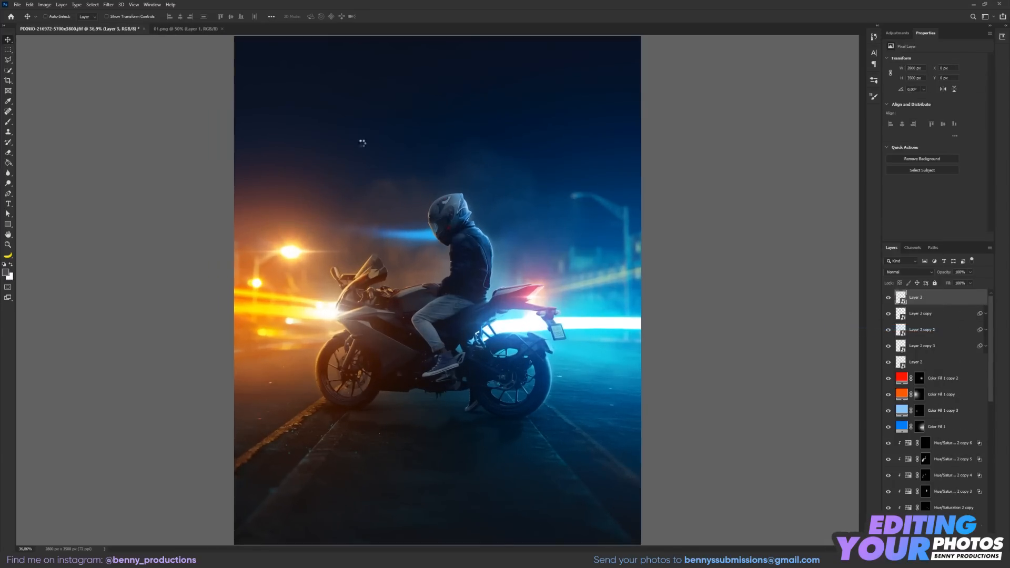
click(109, 4)
click(134, 51)
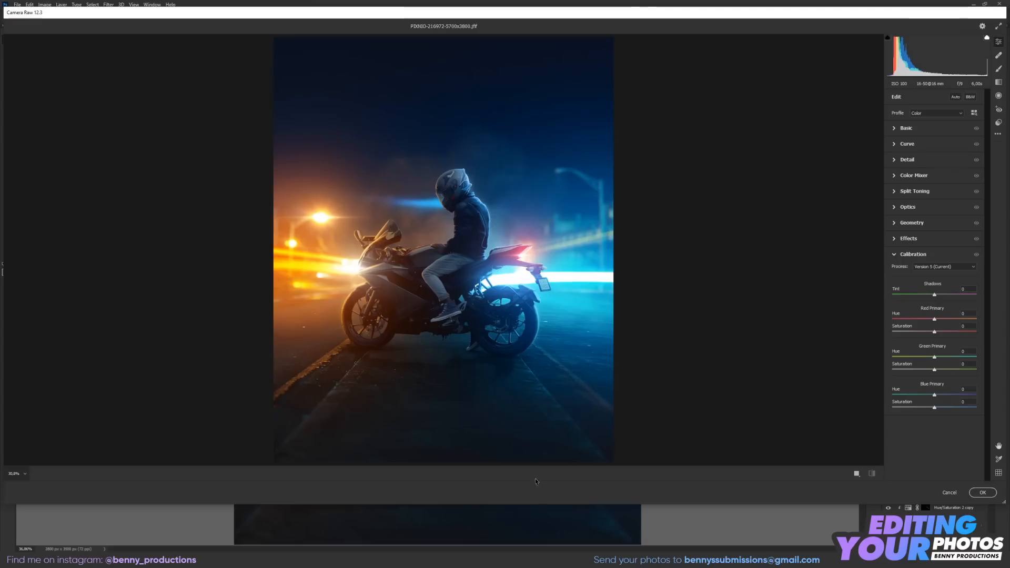
In the Camera Raw Basic adjustments, set clarity to +25 and shadows to +19, and raise the exposure slightly.
drag(537, 506, 553, 537)
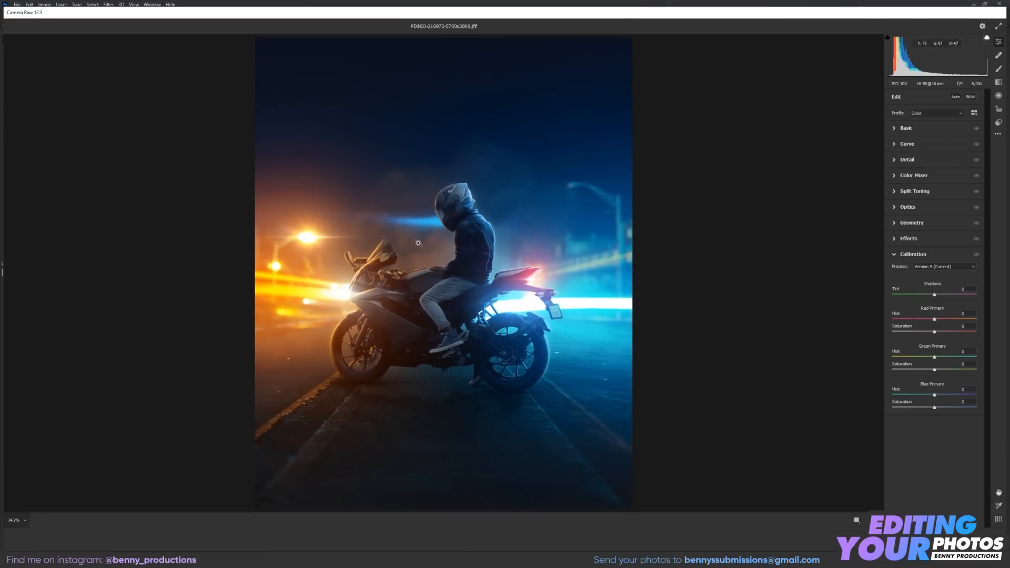
click(895, 255)
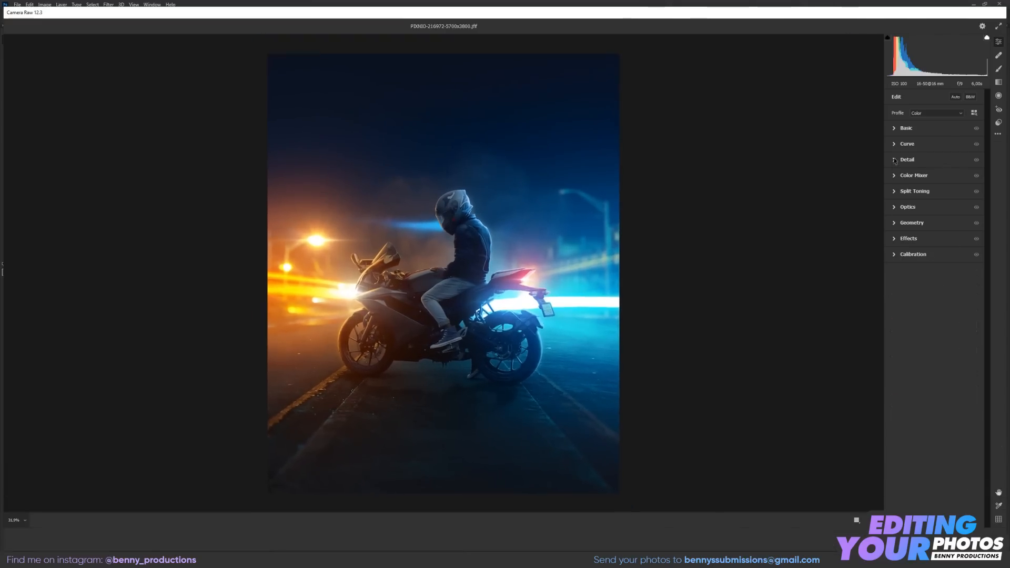
click(893, 128)
click(451, 260)
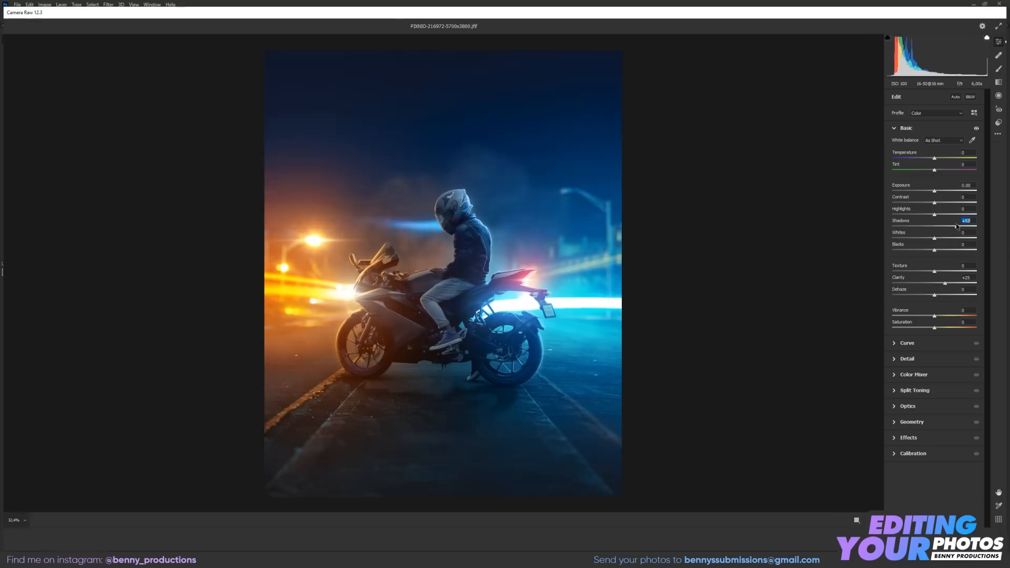
drag(955, 228, 940, 230)
drag(934, 190, 941, 192)
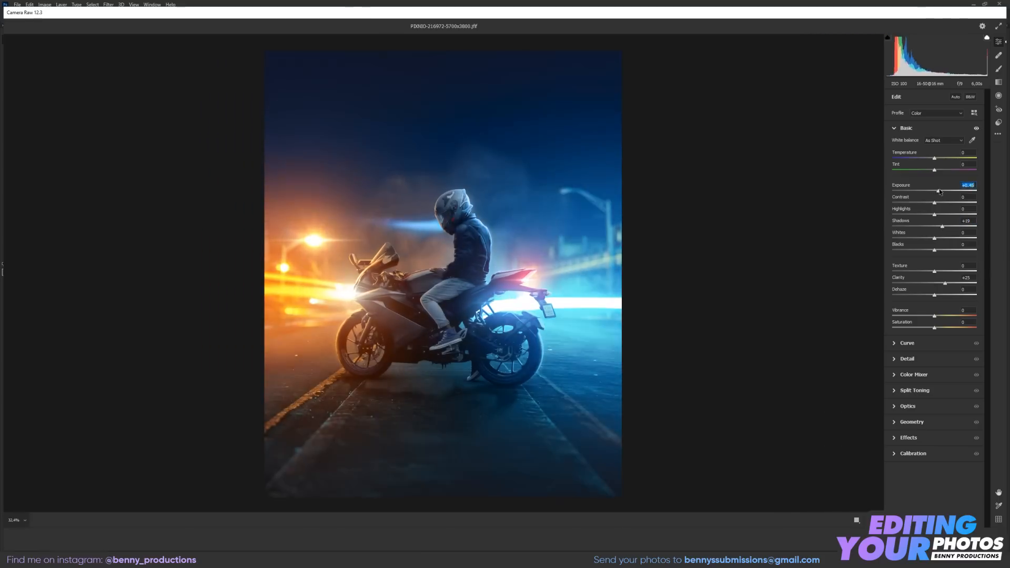
Reshape the Camera Raw tone curve with a point in the shadows and one in the highlights.
click(906, 342)
drag(891, 253, 916, 231)
drag(956, 186, 956, 184)
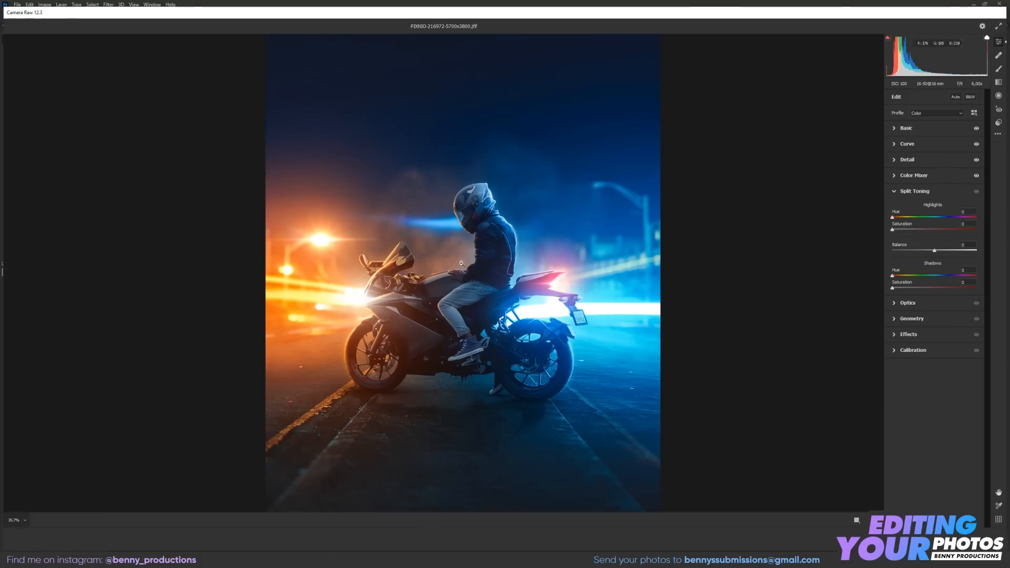
Split-tone the highlights orange and the shadows blue, and shift the red primary hue in Calibration to a negative value.
drag(897, 217, 901, 217)
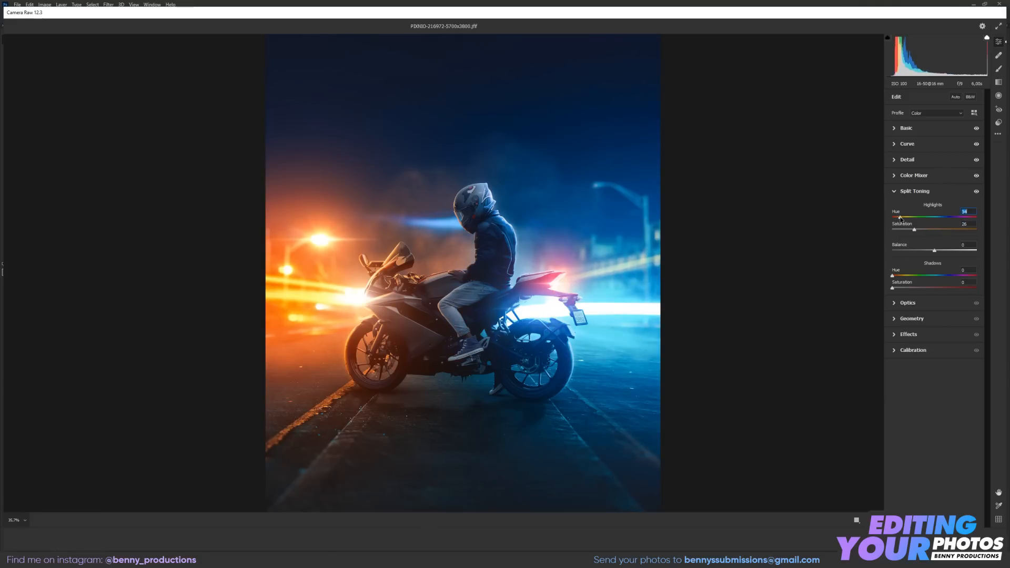
click(948, 276)
click(905, 287)
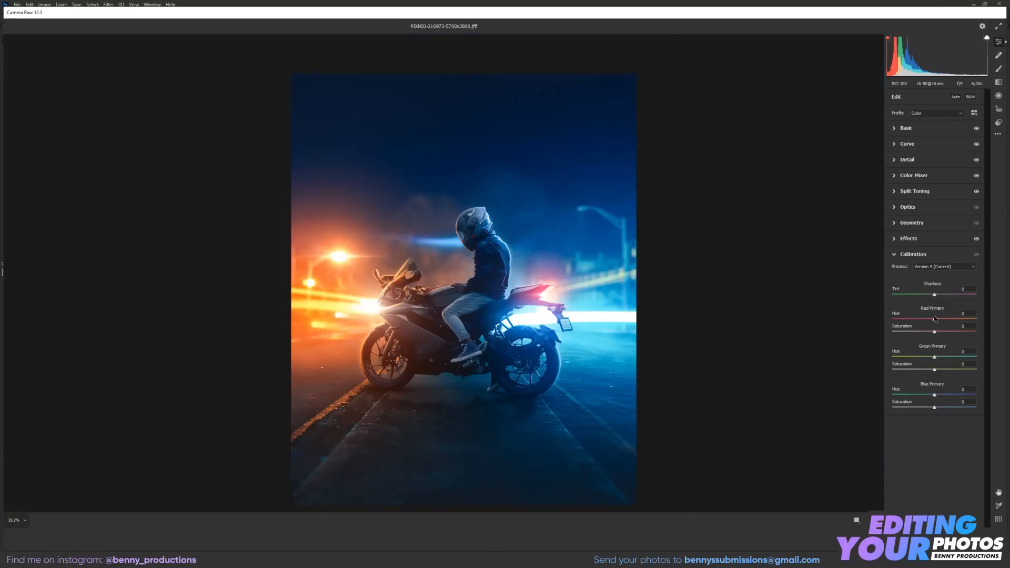
drag(934, 319, 915, 322)
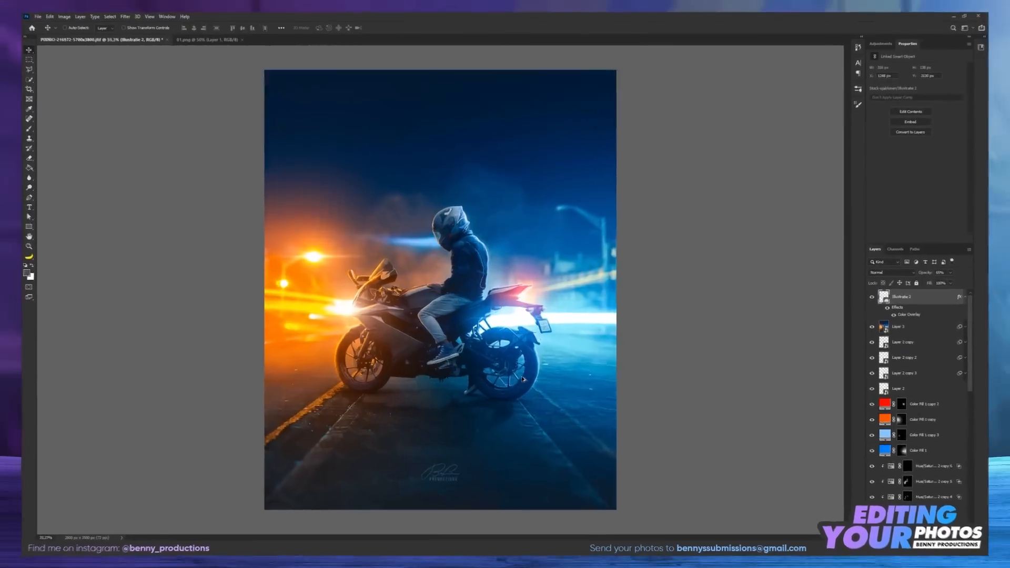
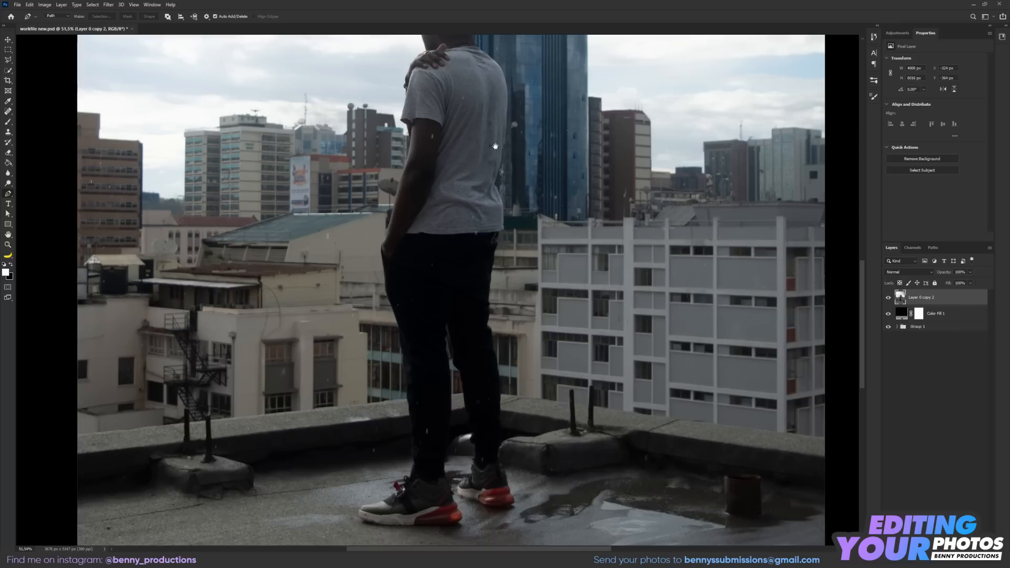
Mask Layer 0 copy 2 to the man and the rooftop, using a Pen tool outline converted to a selection.
mouse_move(508, 103)
mouse_down()
mouse_move(478, 284)
mouse_move(513, 105)
mouse_up()
scroll(291, 325, up, 6)
drag(369, 415, 375, 299)
scroll(280, 315, down, 4)
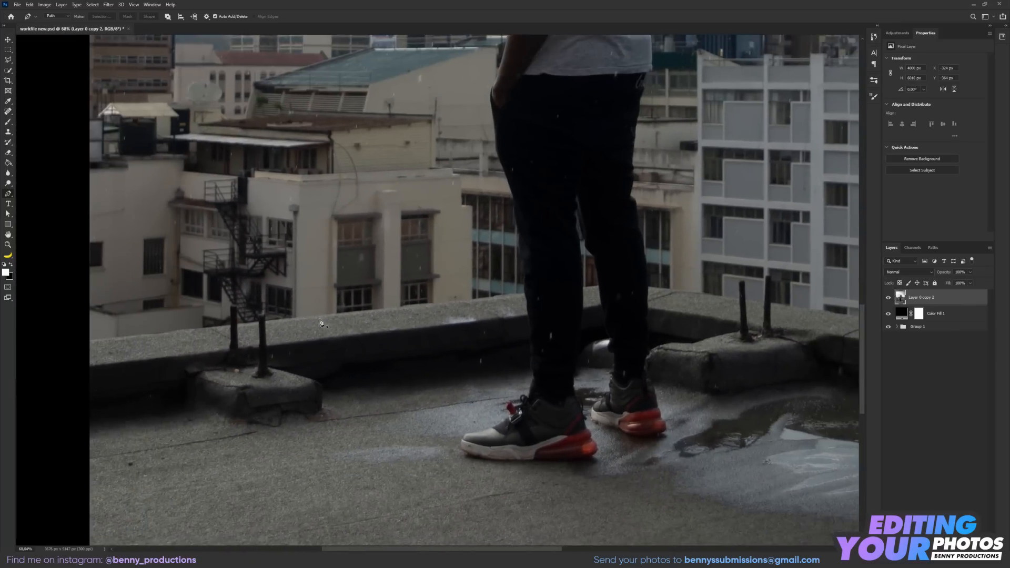
scroll(105, 322, up, 10)
scroll(65, 350, up, 3)
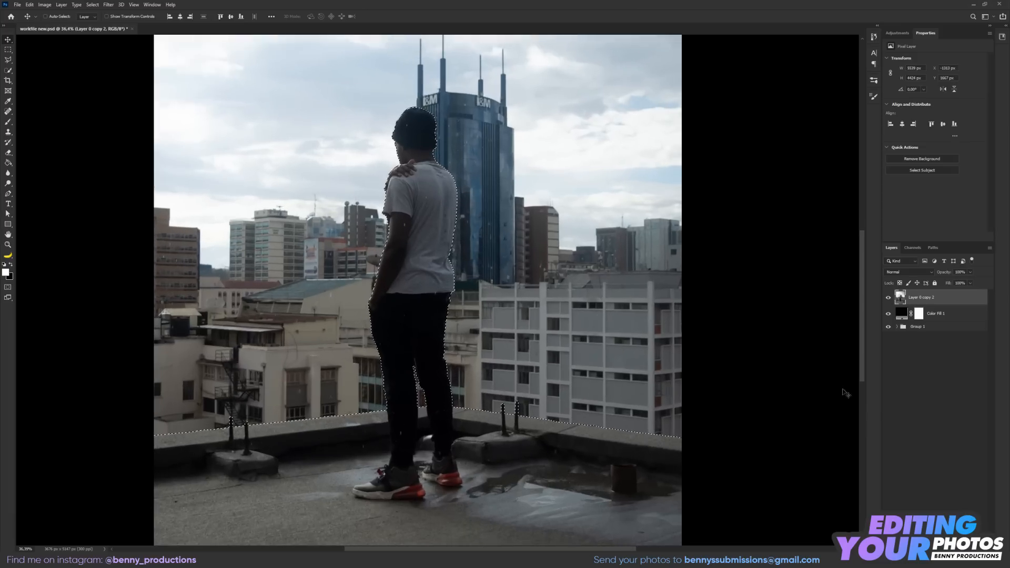
click(934, 541)
Duplicate the photo layer as an unmasked Layer 0 copy 3 directly beneath the masked Layer 0 copy 2.
scroll(263, 315, up, 4)
scroll(504, 285, up, 5)
scroll(504, 285, down, 6)
key(ctrl+j)
click(915, 296)
right_click(914, 297)
click(931, 313)
drag(927, 301, 928, 320)
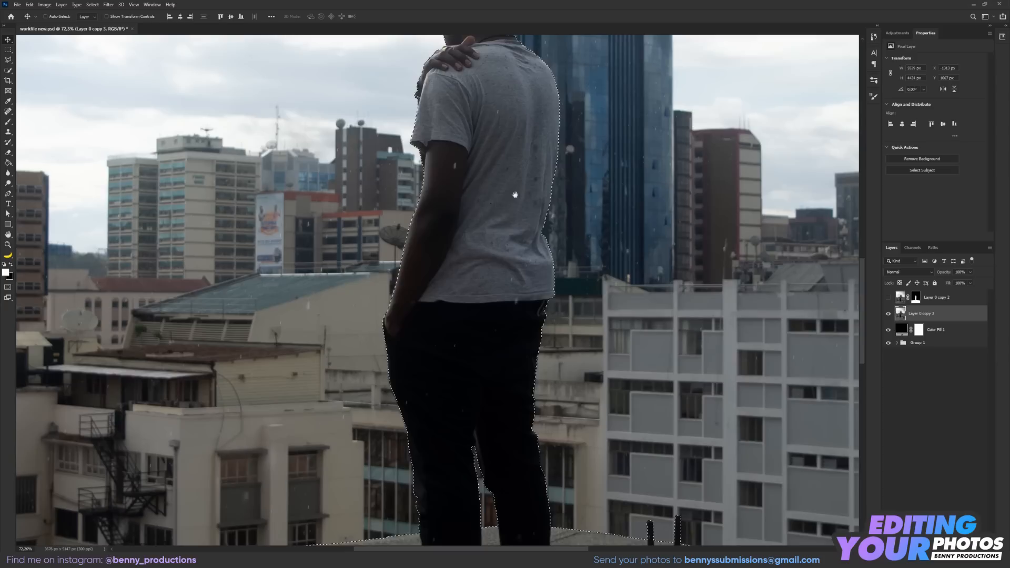
Content-aware fill the selected man and rooftop on Layer 0 copy 3, and show the masked Layer 0 copy 2 again.
drag(498, 396, 560, 169)
scroll(560, 169, up, 10)
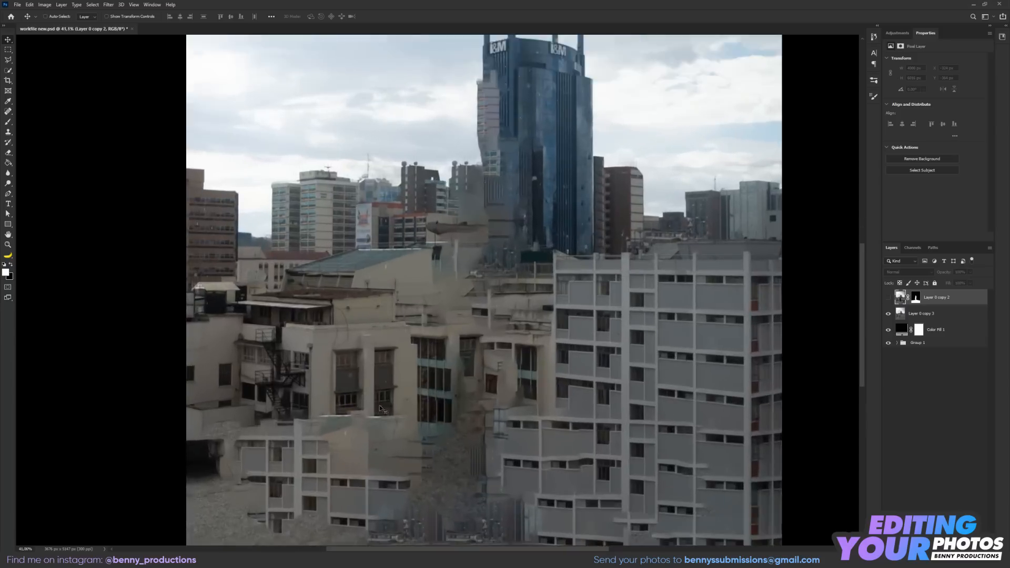
drag(496, 425, 509, 360)
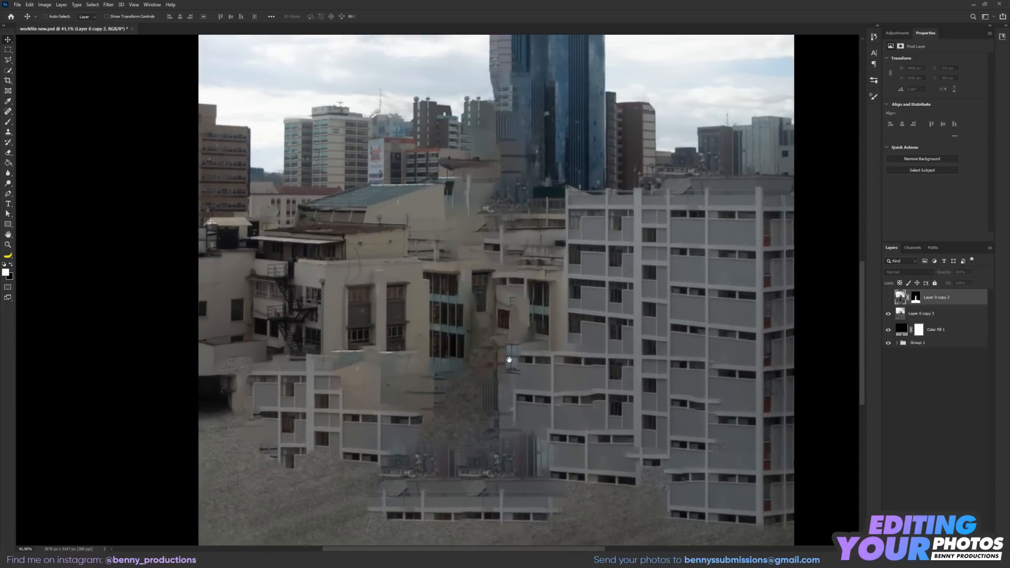
scroll(641, 309, down, 1)
drag(676, 255, 640, 300)
click(887, 297)
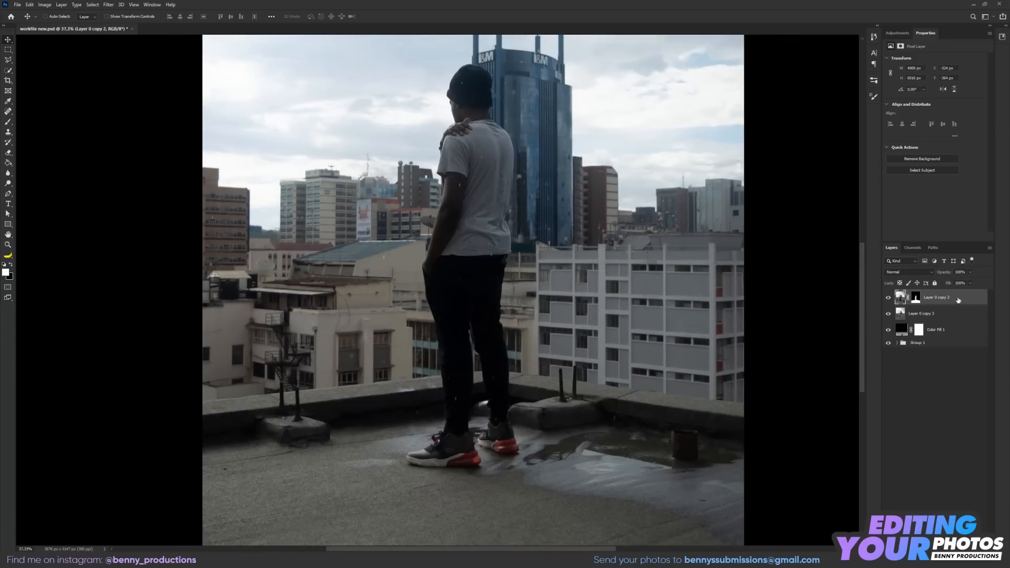
Mask the sky out of Layer 0 copy 3 with a Pen tool selection along the building skyline.
drag(486, 265, 496, 366)
scroll(496, 365, down, 2)
mouse_move(649, 337)
mouse_down()
mouse_move(654, 313)
mouse_move(678, 298)
mouse_move(665, 336)
mouse_move(637, 350)
mouse_up()
key(ctrl+z)
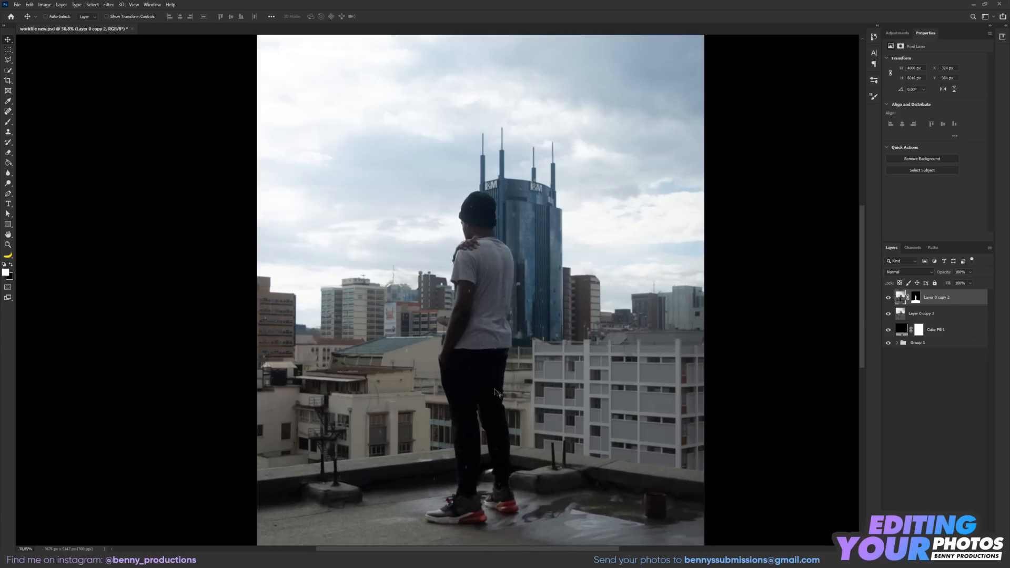
scroll(419, 242, up, 5)
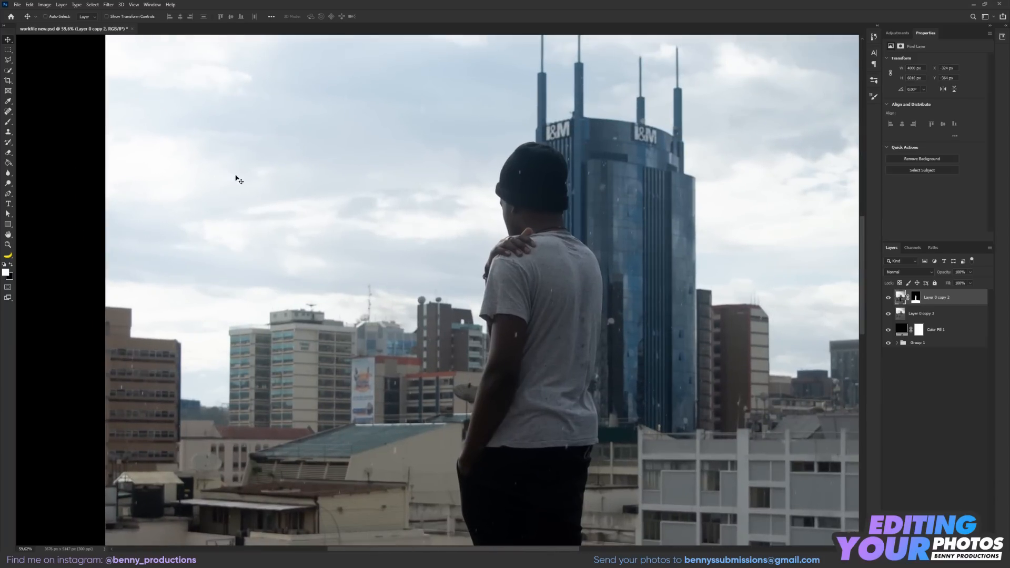
scroll(397, 251, down, 5)
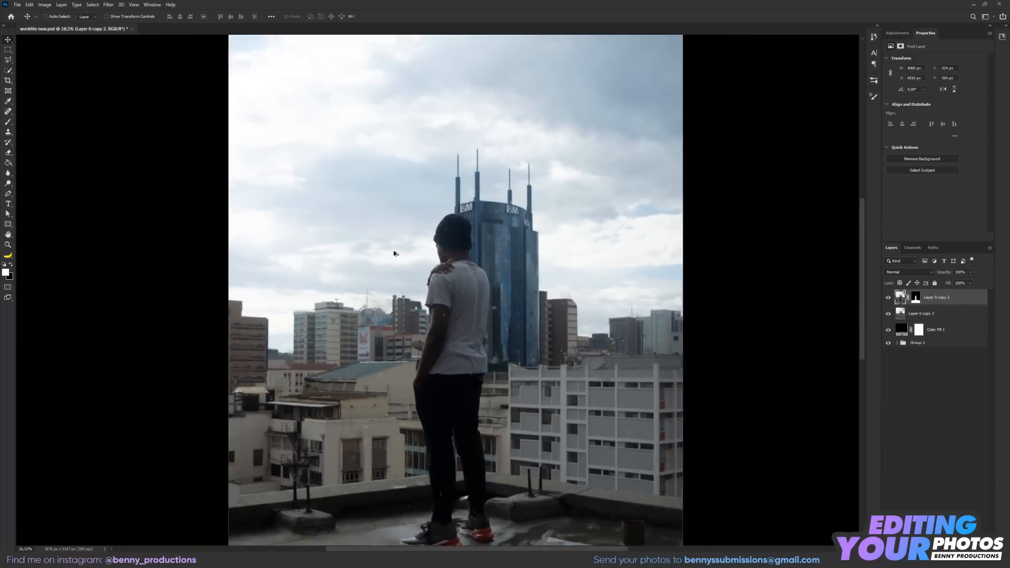
scroll(397, 252, up, 5)
click(8, 194)
scroll(596, 322, up, 8)
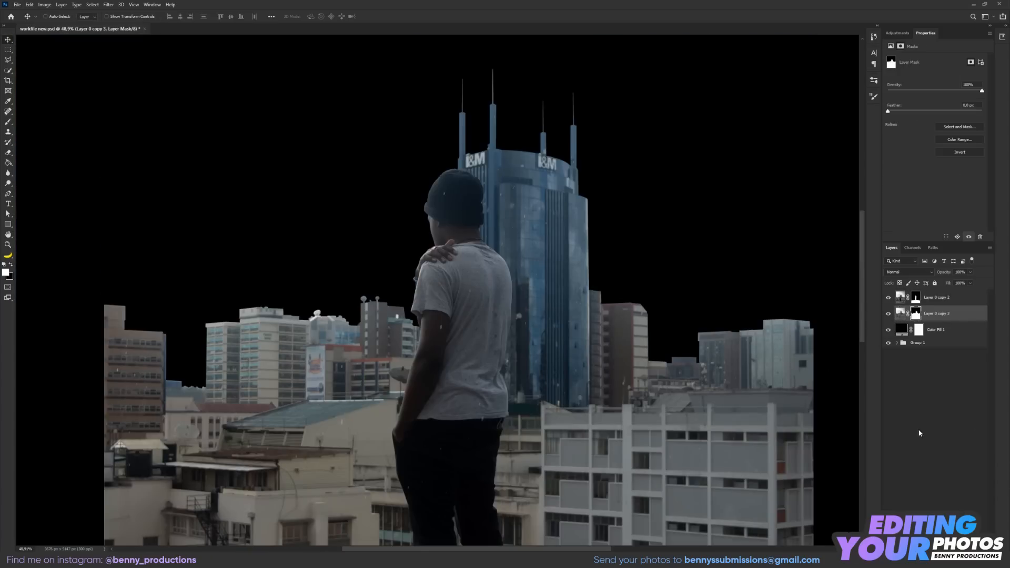
click(920, 433)
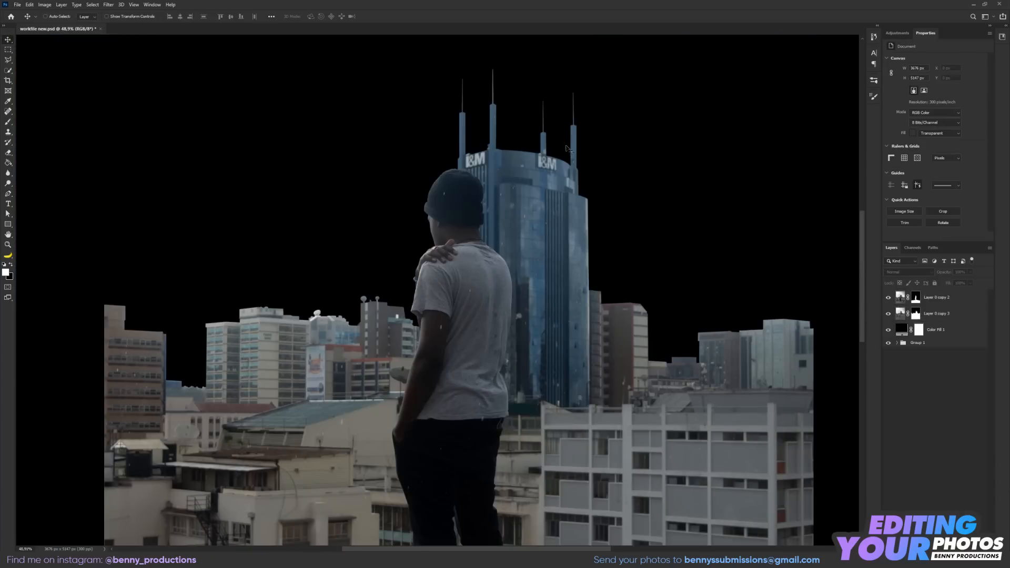
Place the illuminated night skyscraper photo below Layer 0 copy 3 and scale it to fill the masked-out sky.
scroll(565, 155, up, 7)
scroll(564, 155, down, 4)
drag(461, 238, 613, 234)
scroll(614, 234, down, 6)
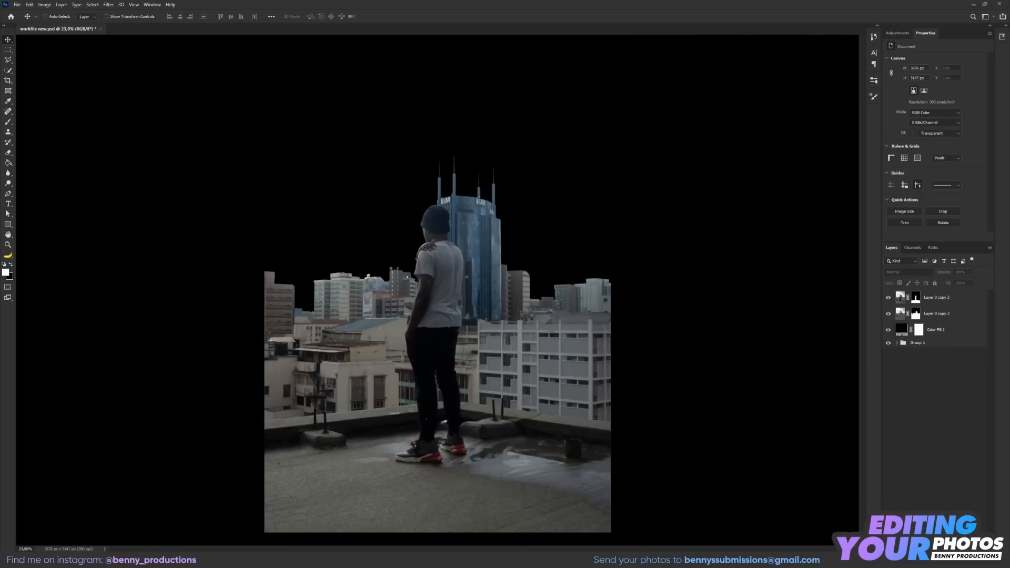
key(Return)
drag(930, 298, 933, 334)
key(ctrl+t)
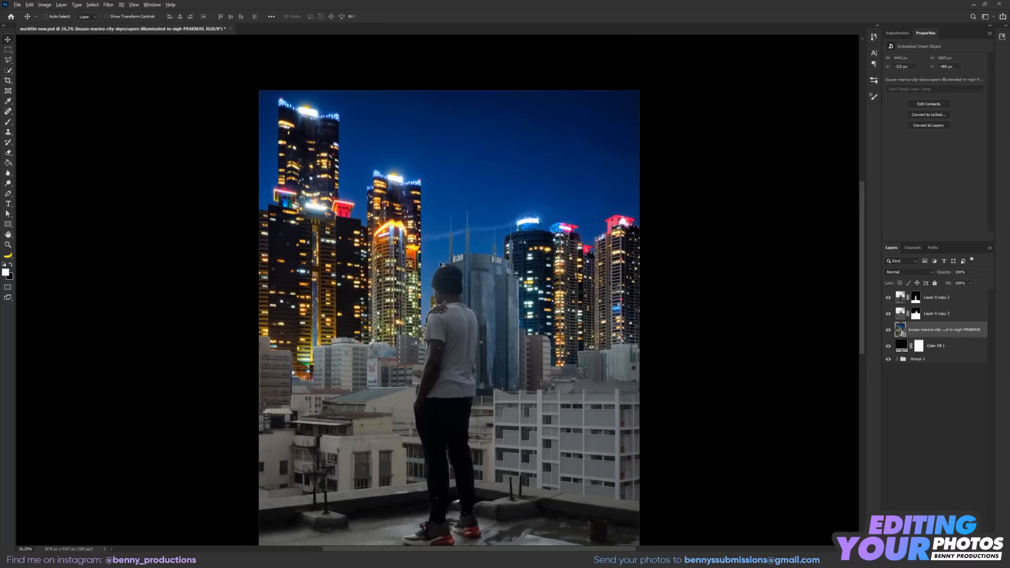
Darken Layer 0 copy 3 with a clipped Exposure adjustment, and add Levels with reduced output levels above the night skyscraper photo.
scroll(444, 247, up, 5)
drag(559, 413, 529, 361)
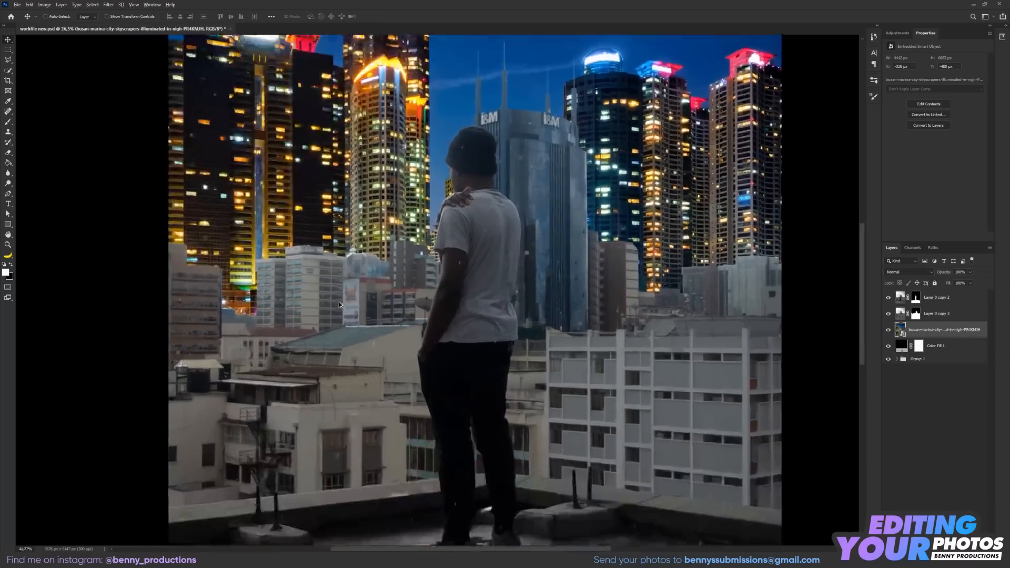
scroll(339, 304, up, 1)
drag(594, 289, 594, 245)
click(915, 317)
click(887, 316)
click(887, 314)
click(903, 33)
click(932, 51)
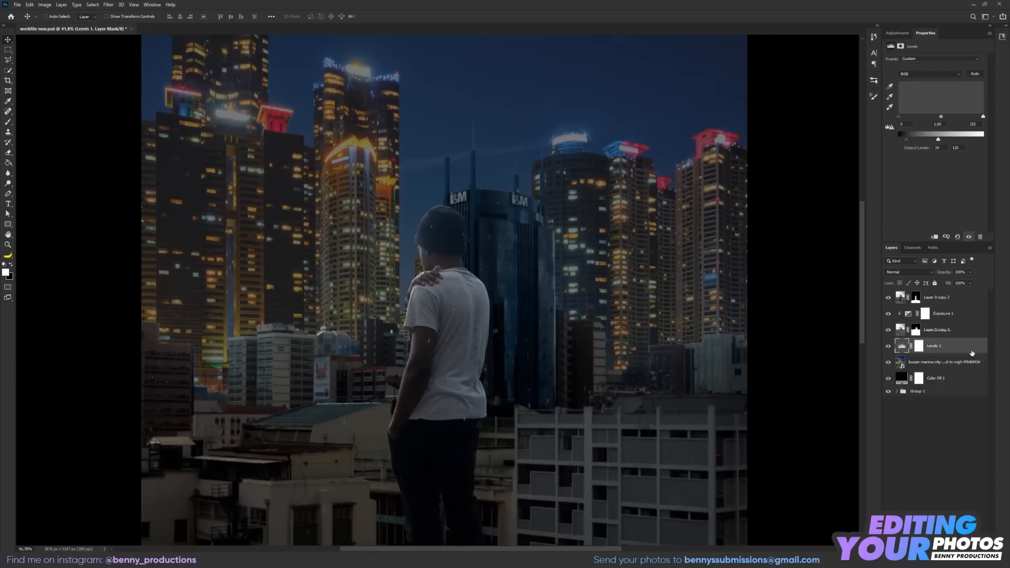
Adjust the blending options of Levels 1 so the bright skyscraper lights show through the darkening.
double_click(972, 353)
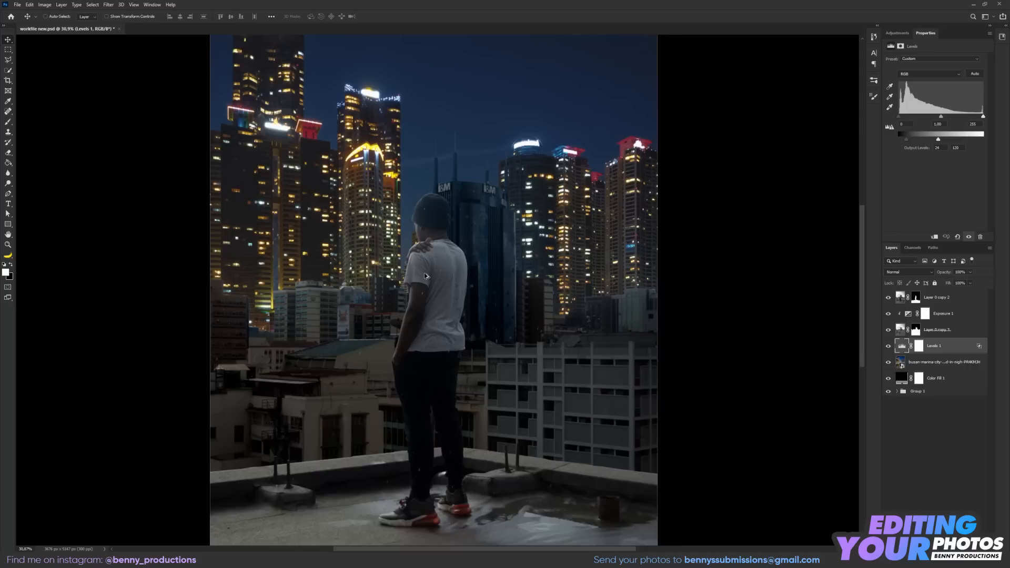
scroll(526, 244, up, 2)
scroll(527, 244, up, 2)
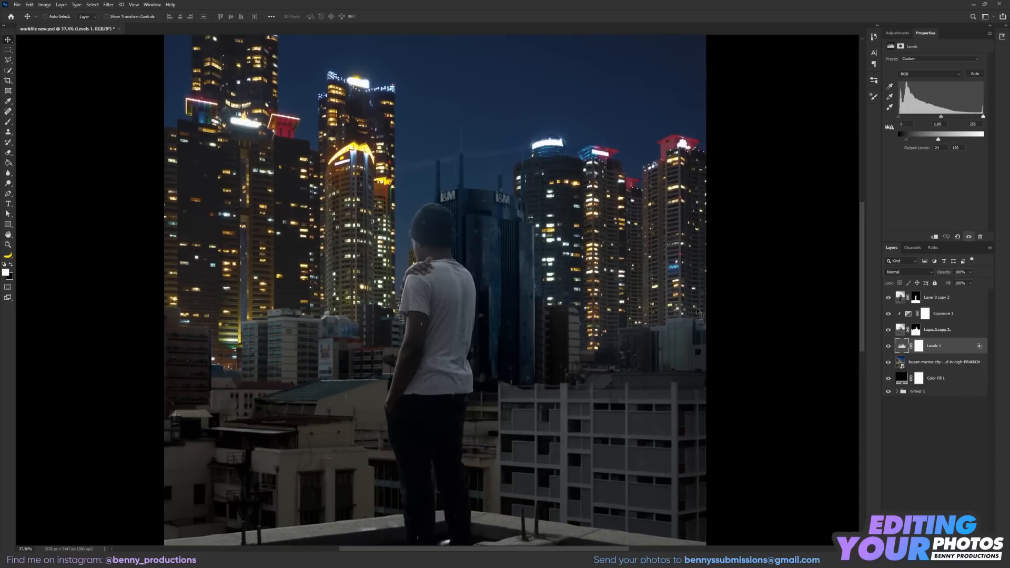
Add a blue solid Color Fill above Levels 1 and set it to Lighten at 41% fill.
click(945, 549)
click(966, 412)
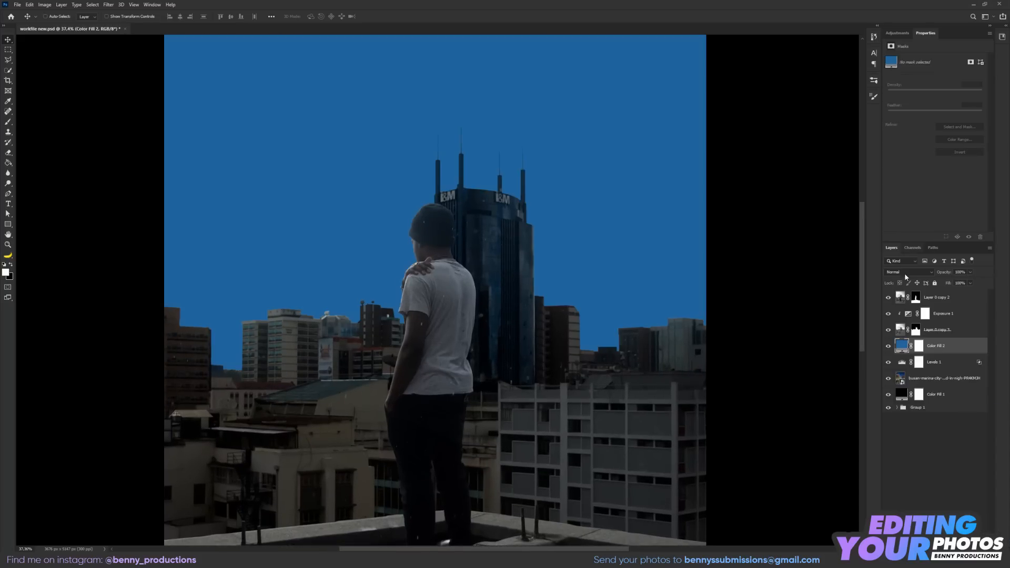
click(908, 272)
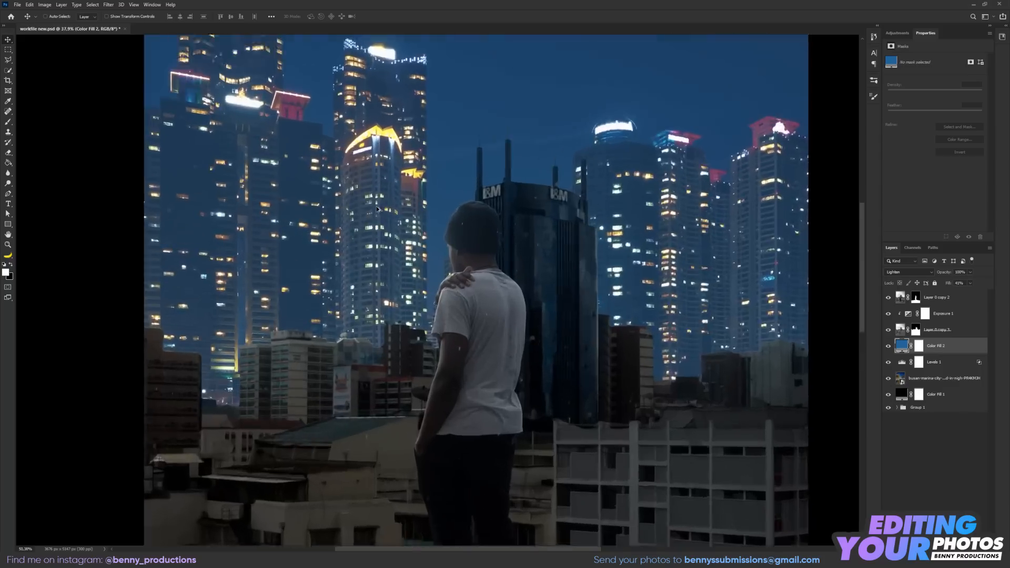
scroll(460, 372, up, 2)
scroll(460, 371, down, 3)
drag(460, 372, 469, 296)
Duplicate Color Fill 2 above Exposure 1, clip the copy to Layer 0 copy 3 and set its fill to 13%.
click(10, 51)
click(8, 40)
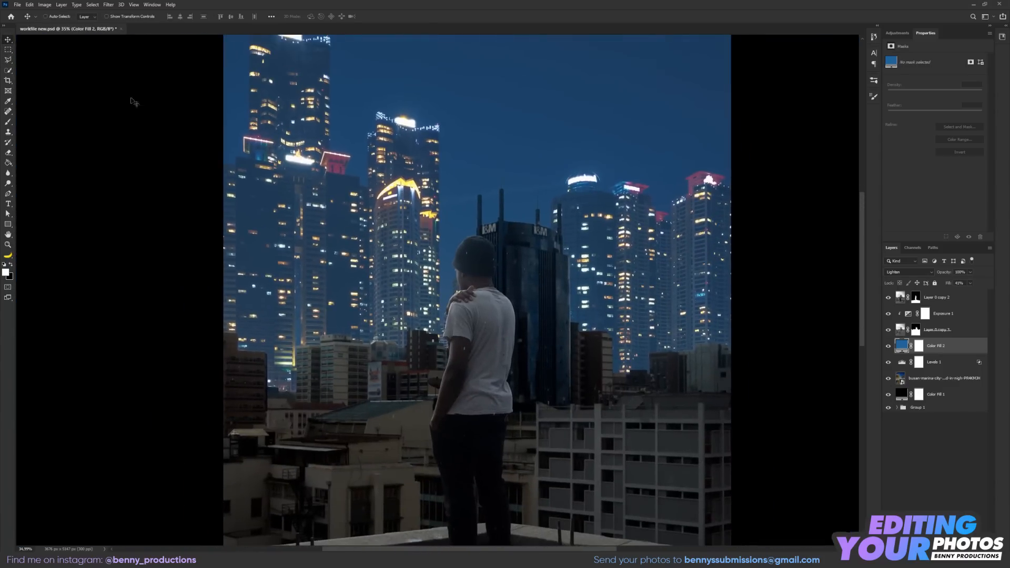
drag(541, 362, 553, 260)
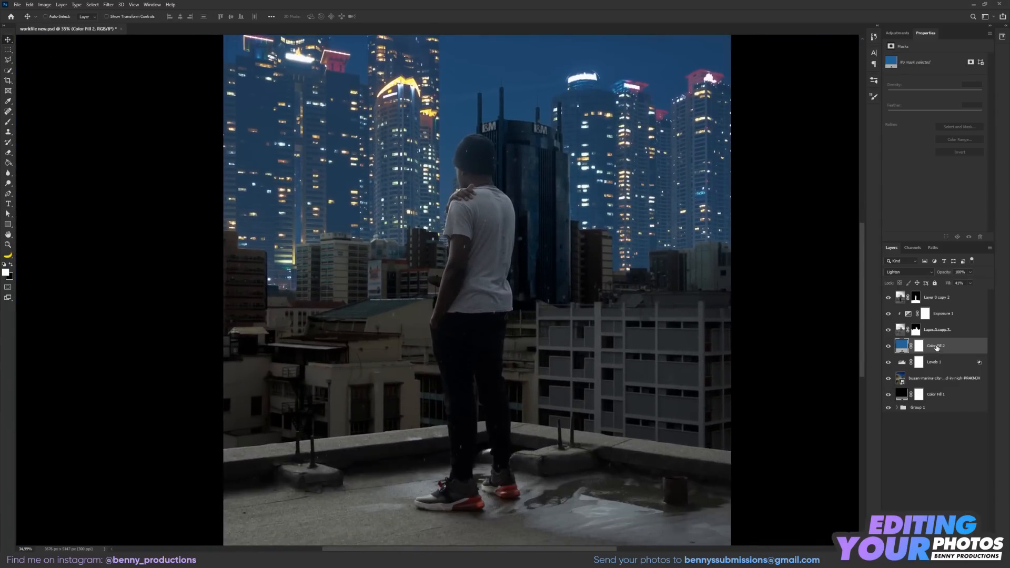
drag(941, 313, 934, 286)
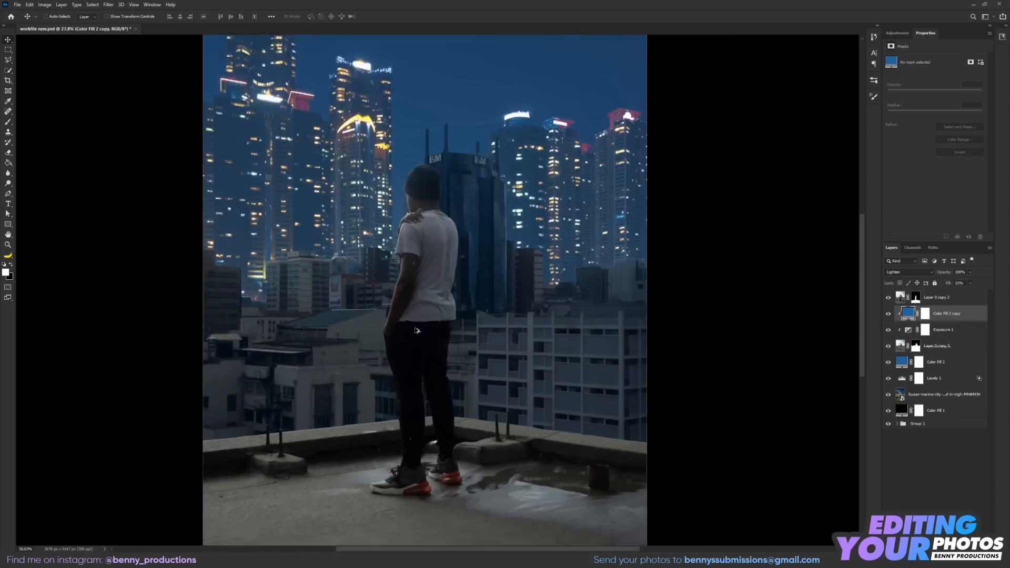
Add a light blue Color Fill with a black mask below the man's layer and brush haze over the buildings behind the ledge.
scroll(422, 331, up, 3)
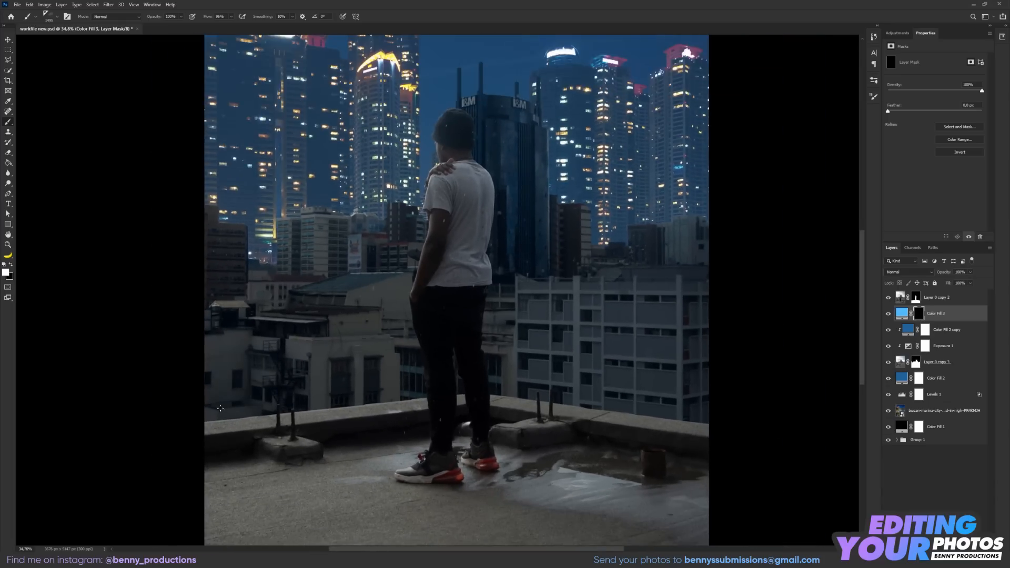
mouse_move(220, 408)
mouse_down()
mouse_move(208, 389)
mouse_move(207, 412)
mouse_move(284, 408)
mouse_move(237, 379)
mouse_up()
drag(195, 310, 273, 386)
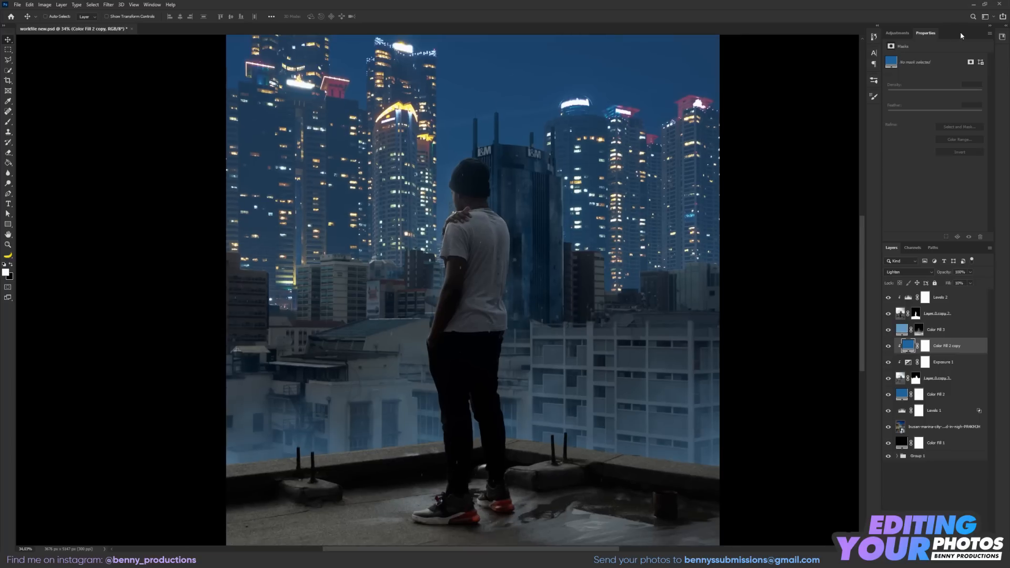
Add a clipped Color Balance adjustment and place it between Exposure 1 and Color Fill 2 copy.
click(897, 33)
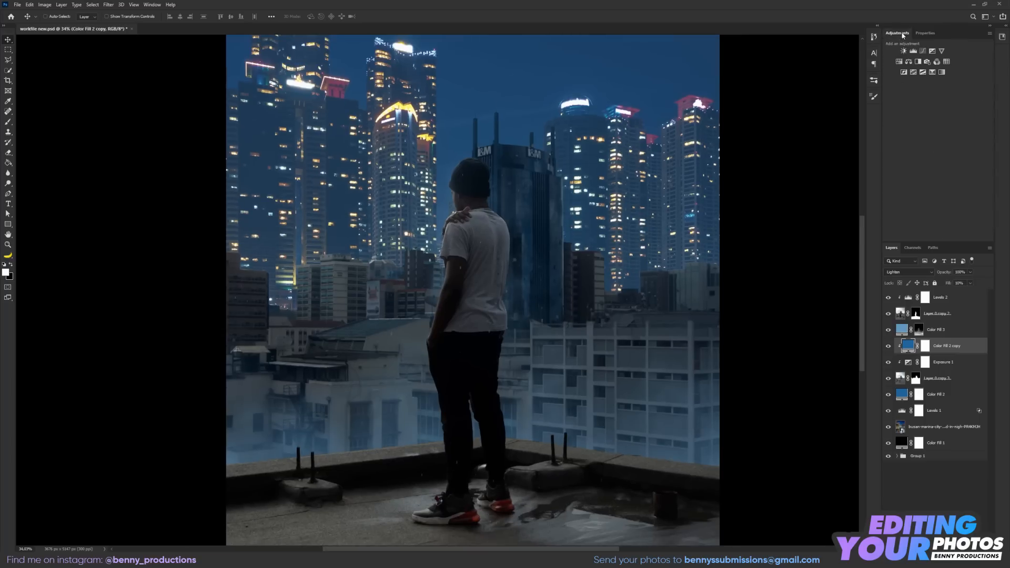
click(909, 62)
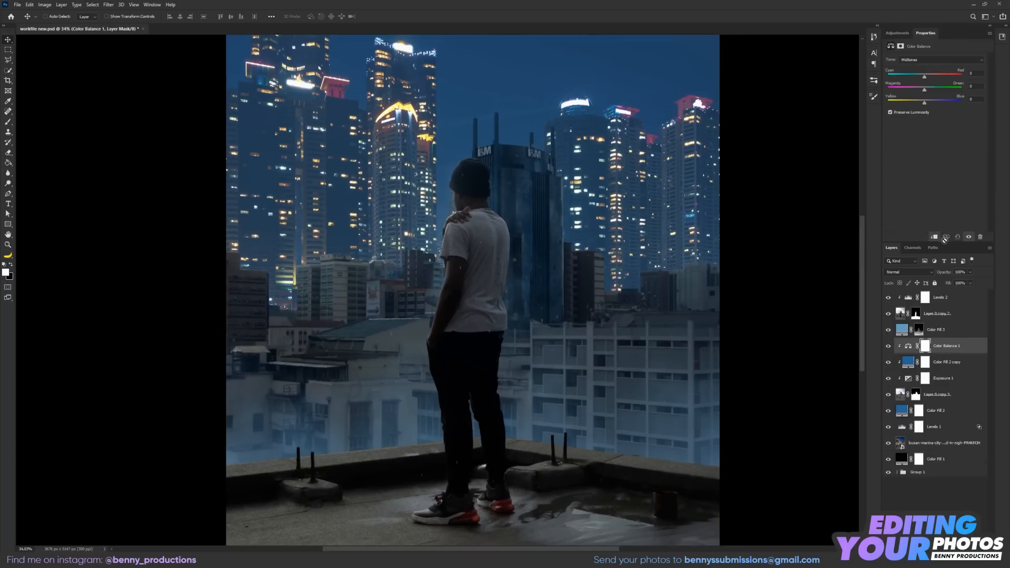
drag(936, 373, 936, 371)
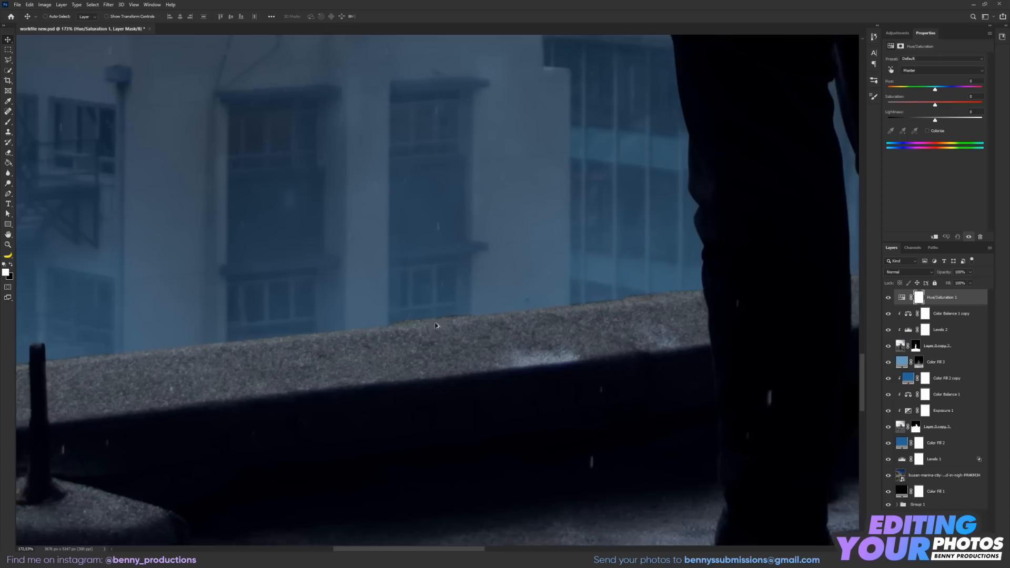
Limit Hue/Saturation 1 in the underlying shadows with Blend If and brush its blue light onto the ledge and rooftop floor through a black mask.
key(ctrl+0)
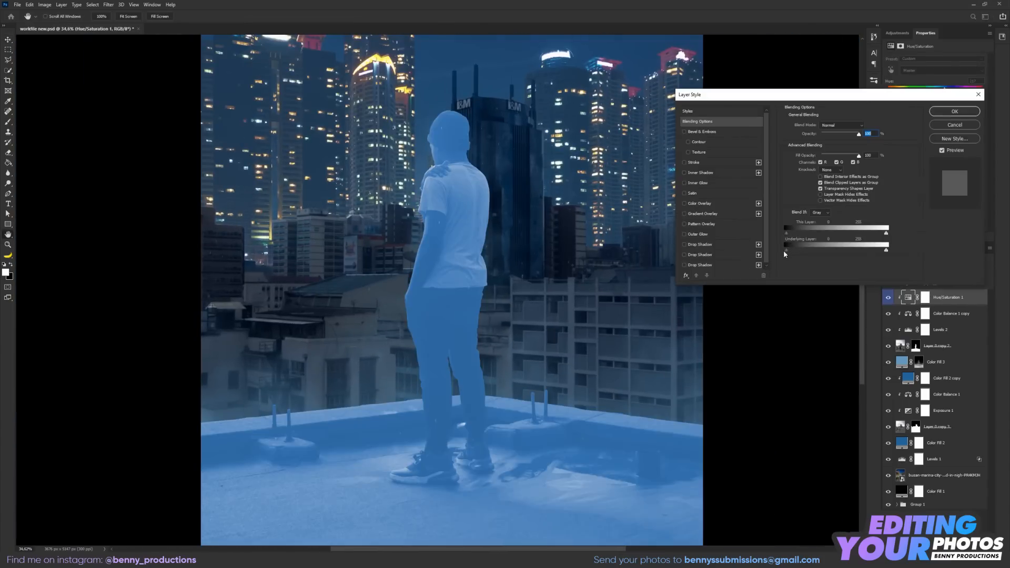
drag(784, 251, 796, 248)
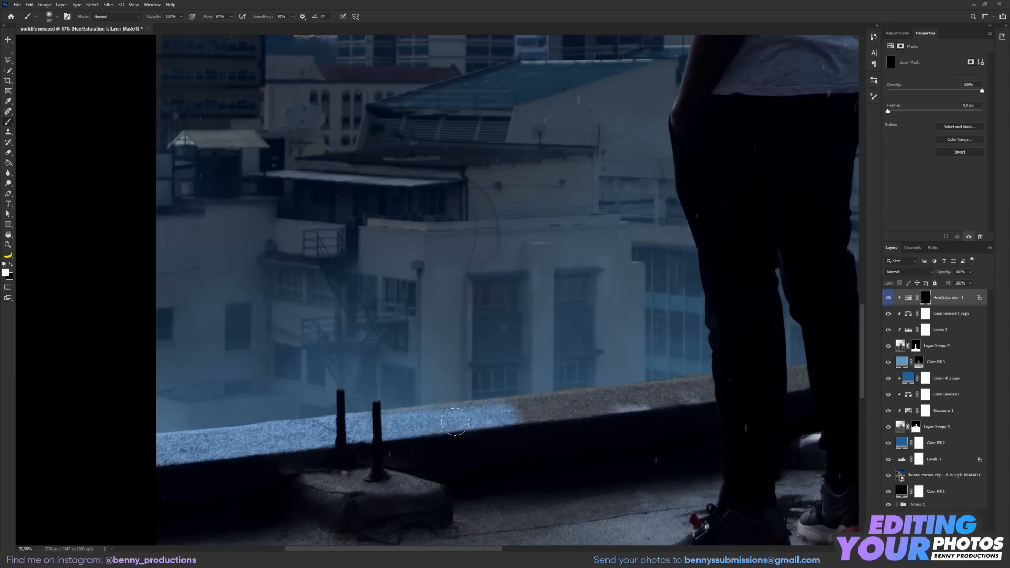
drag(454, 422, 733, 376)
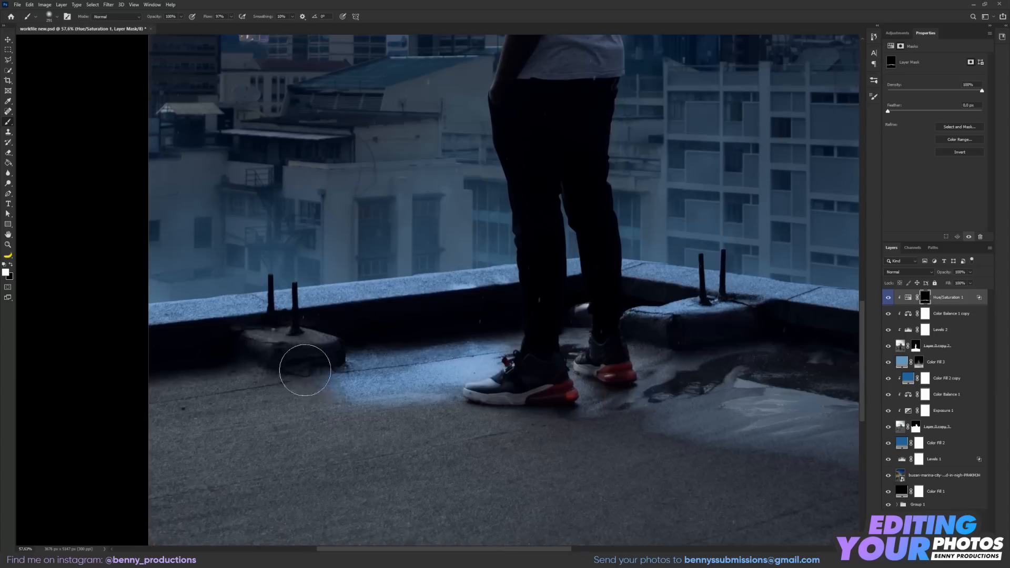
mouse_move(300, 360)
mouse_down()
mouse_move(260, 347)
mouse_move(176, 396)
mouse_move(611, 443)
mouse_move(400, 473)
mouse_up()
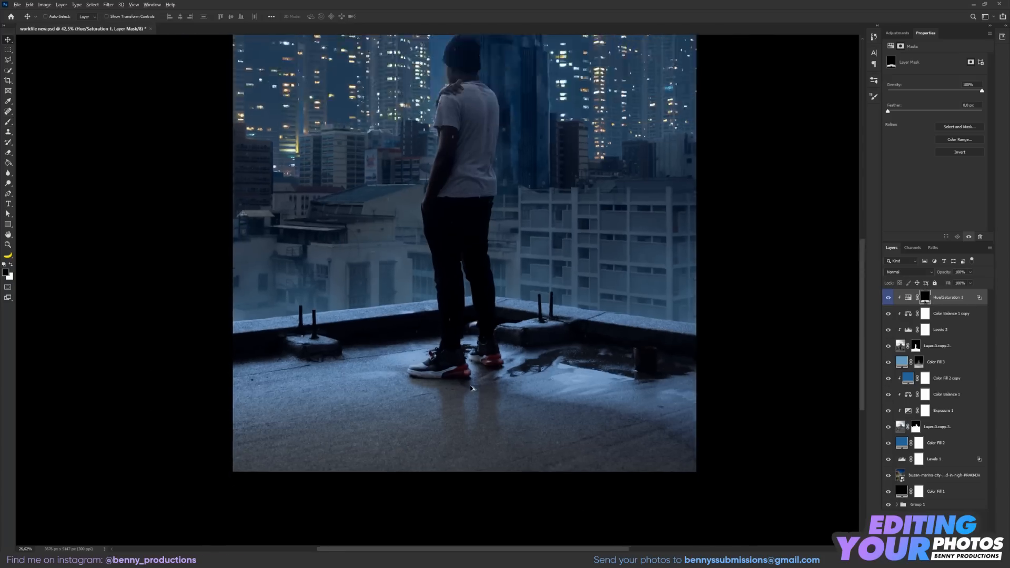
Brush light blue haze over the city and low buildings through the black masks of Color Fill 3 copy and Group 2.
scroll(470, 386, down, 2)
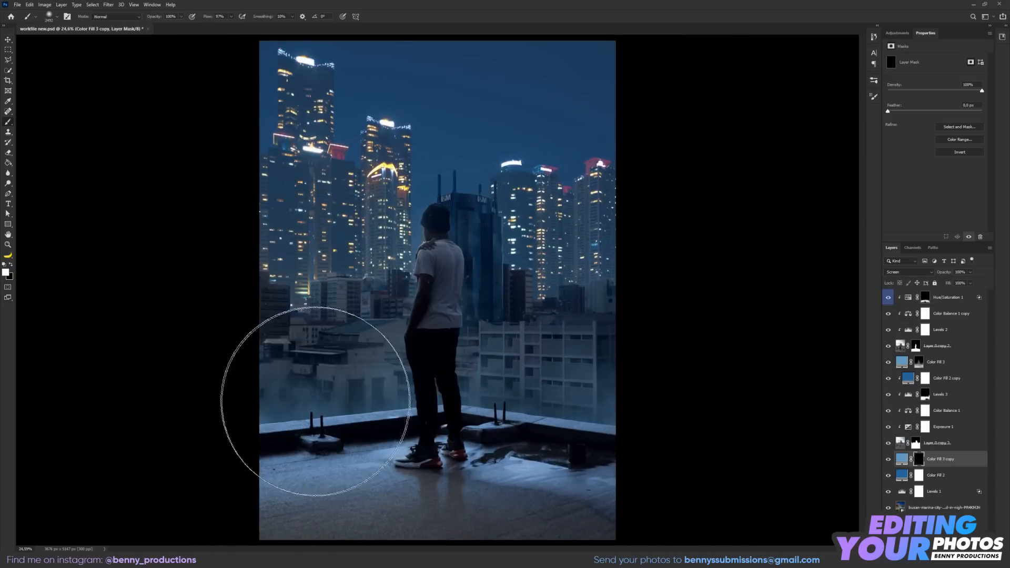
mouse_move(293, 417)
mouse_down()
mouse_move(333, 409)
mouse_move(438, 388)
mouse_move(519, 420)
mouse_move(624, 431)
mouse_move(671, 413)
mouse_move(750, 375)
mouse_move(747, 221)
mouse_up()
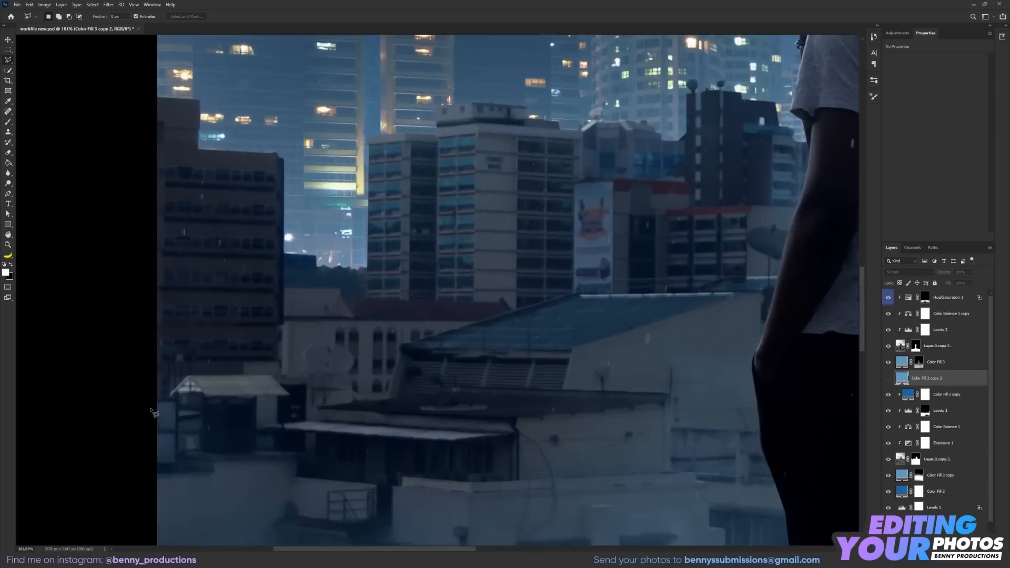
scroll(161, 403, up, 2)
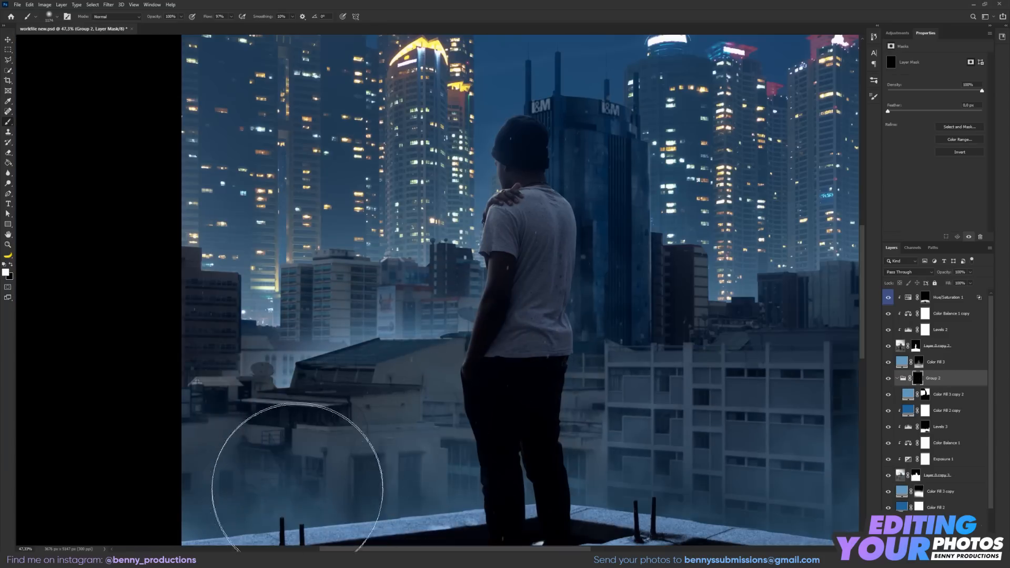
mouse_move(297, 476)
mouse_down()
mouse_move(170, 476)
mouse_move(158, 440)
mouse_up()
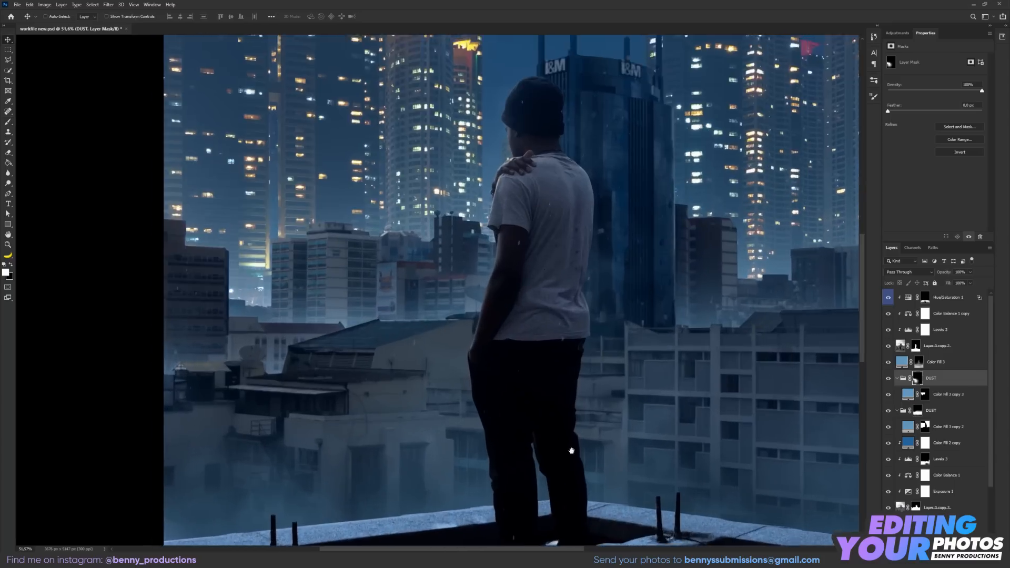
Select the column of windows on the dark building beside the tower for the windows copy exposure layer.
drag(571, 451, 584, 377)
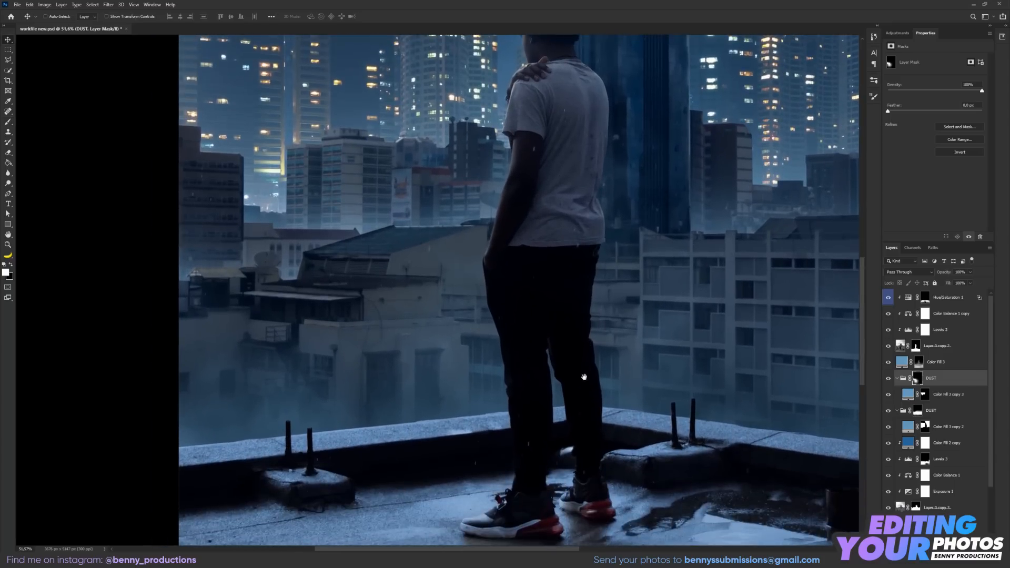
scroll(394, 313, down, 3)
drag(689, 266, 539, 314)
scroll(662, 327, down, 2)
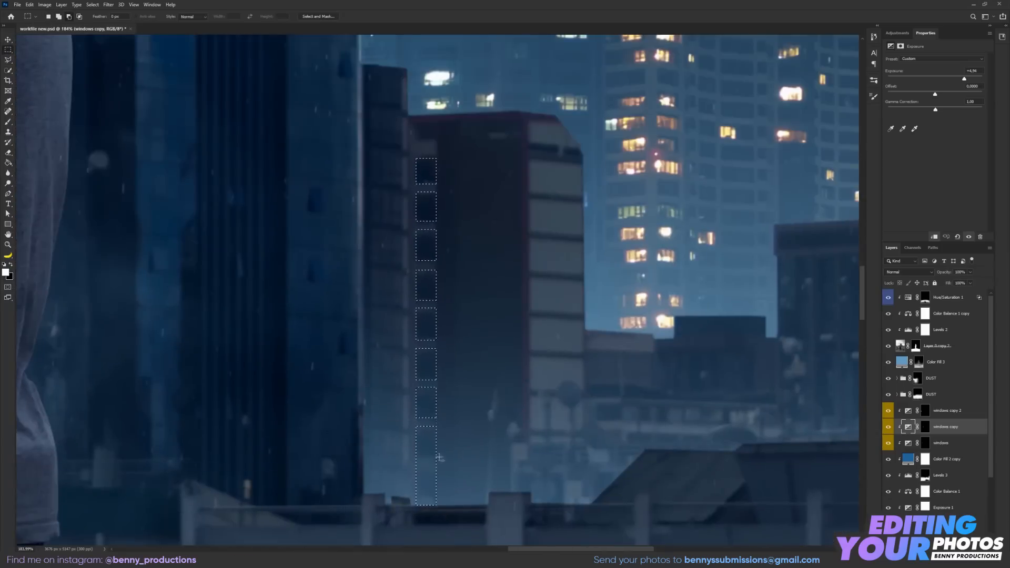
click(417, 250)
click(417, 483)
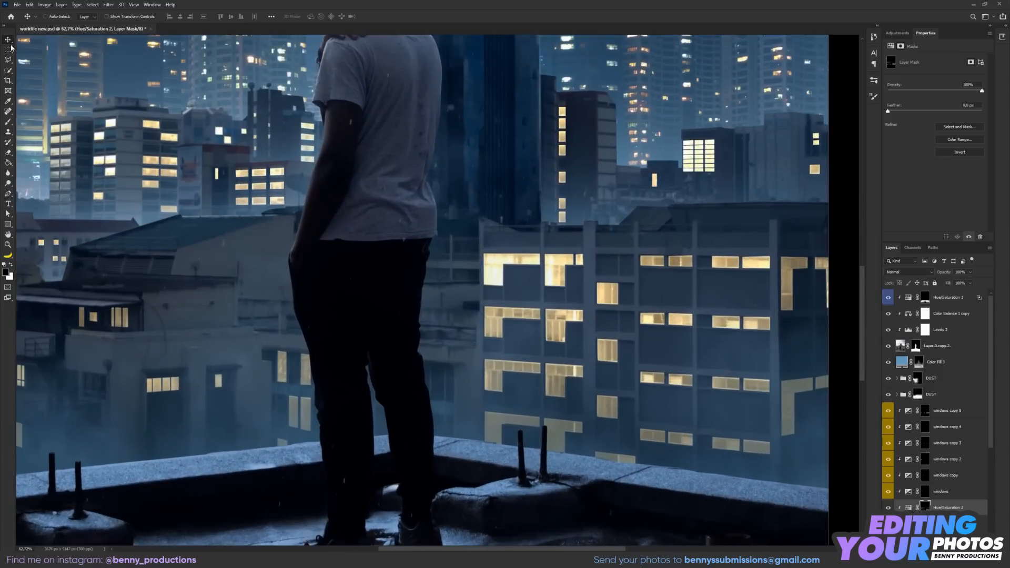
Examine the lit windows across the background buildings.
click(8, 50)
click(8, 40)
drag(496, 202, 300, 271)
scroll(636, 300, down, 3)
scroll(354, 287, up, 5)
drag(354, 287, 745, 231)
drag(513, 204, 395, 215)
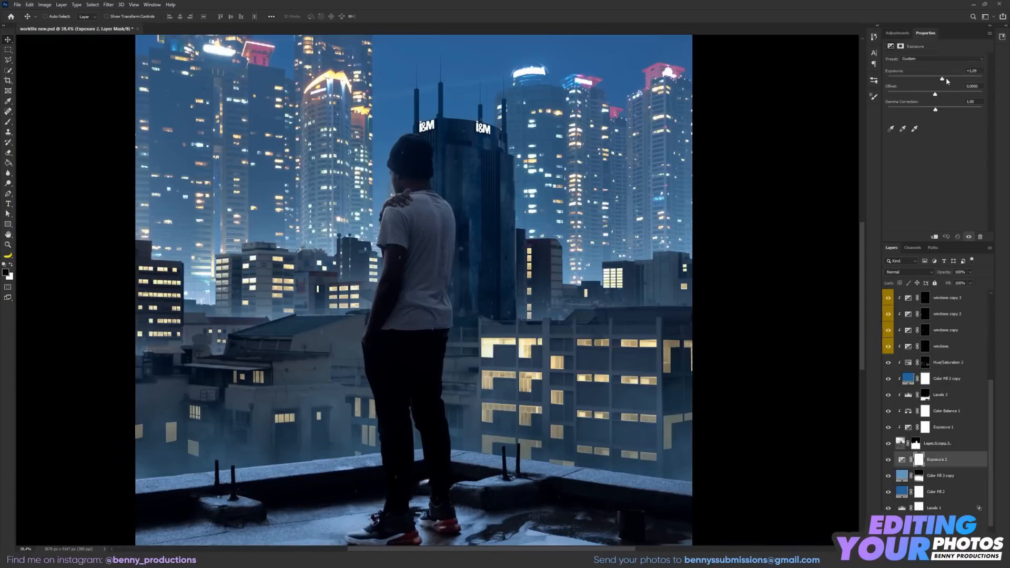
Raise the exposure of Exposure 2, invert its mask to black and brush a glow into the city behind the man.
drag(946, 79, 951, 81)
click(922, 459)
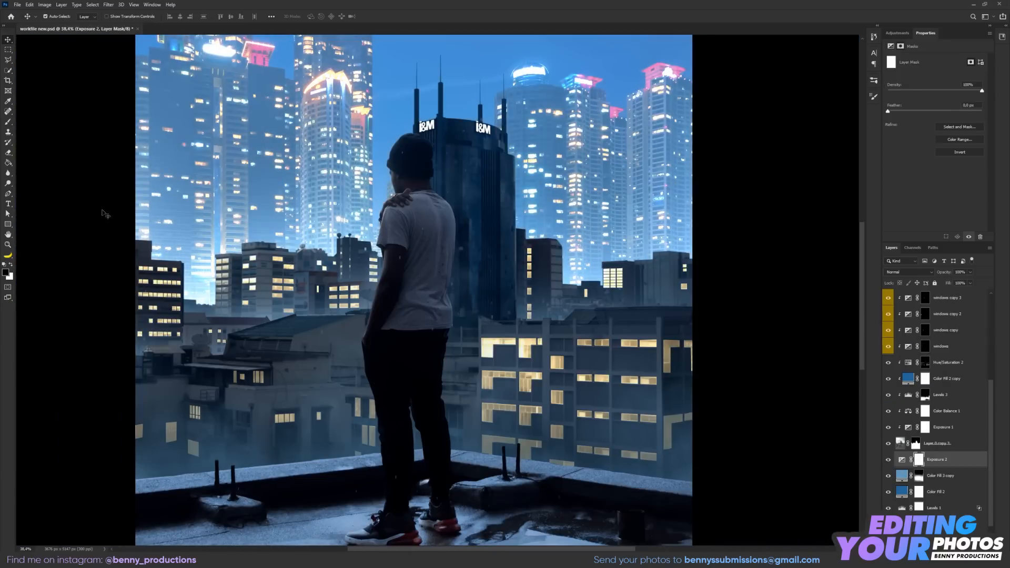
key(ctrl+i)
click(8, 121)
mouse_move(399, 308)
mouse_down()
mouse_move(468, 307)
mouse_move(439, 292)
mouse_move(293, 372)
mouse_move(428, 383)
mouse_move(473, 361)
mouse_up()
key(x)
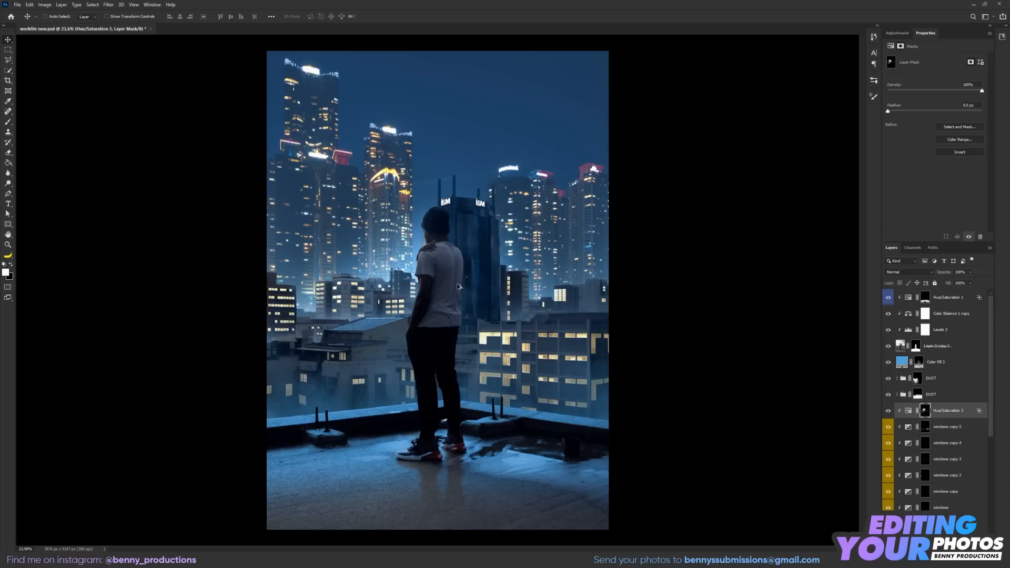
Examine the whole composite and its details, from the skyscrapers and lit windows to the man and the rooftop.
scroll(546, 381, up, 3)
drag(546, 380, 546, 249)
scroll(439, 261, down, 3)
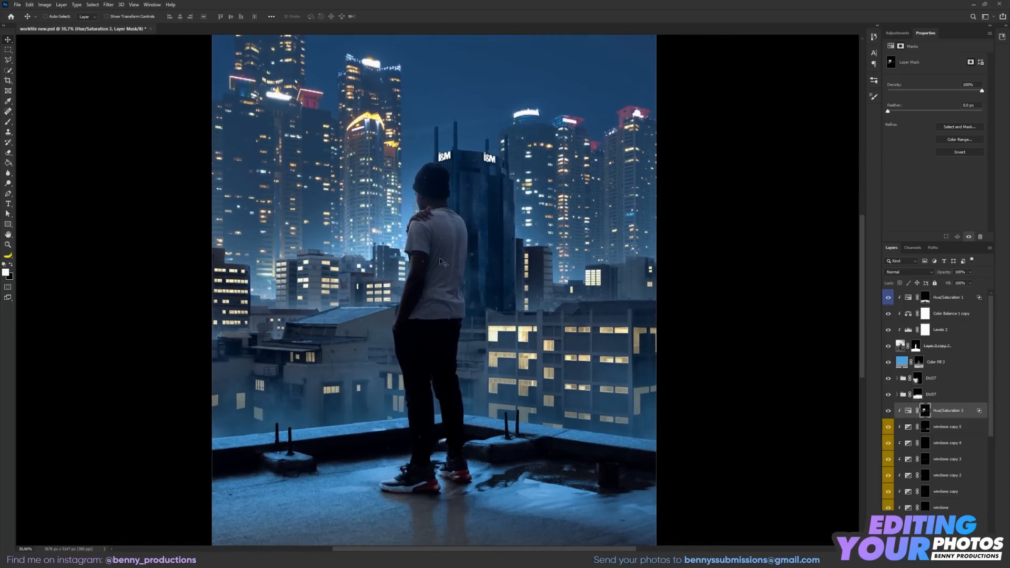
scroll(567, 283, down, 2)
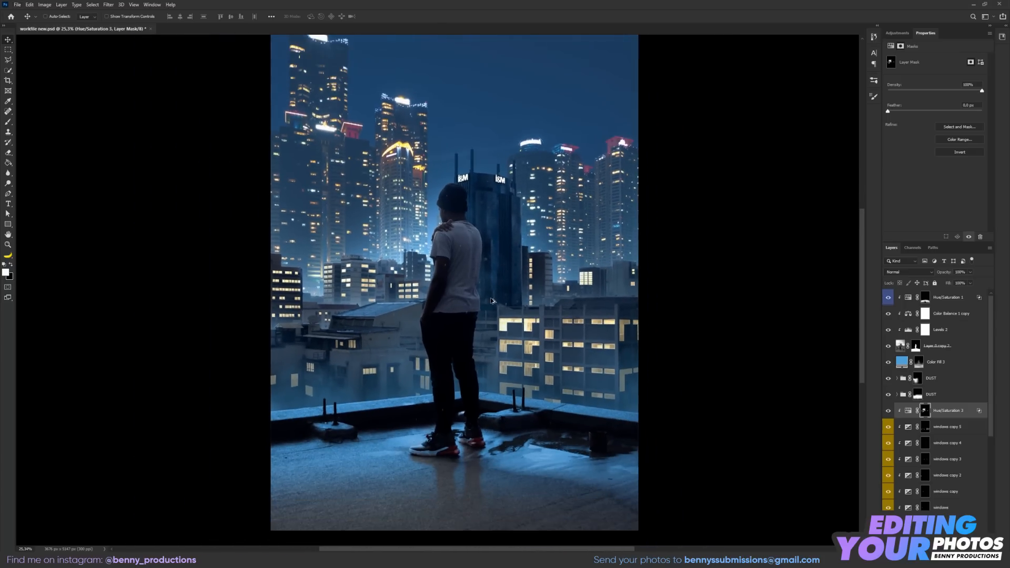
scroll(458, 311, down, 1)
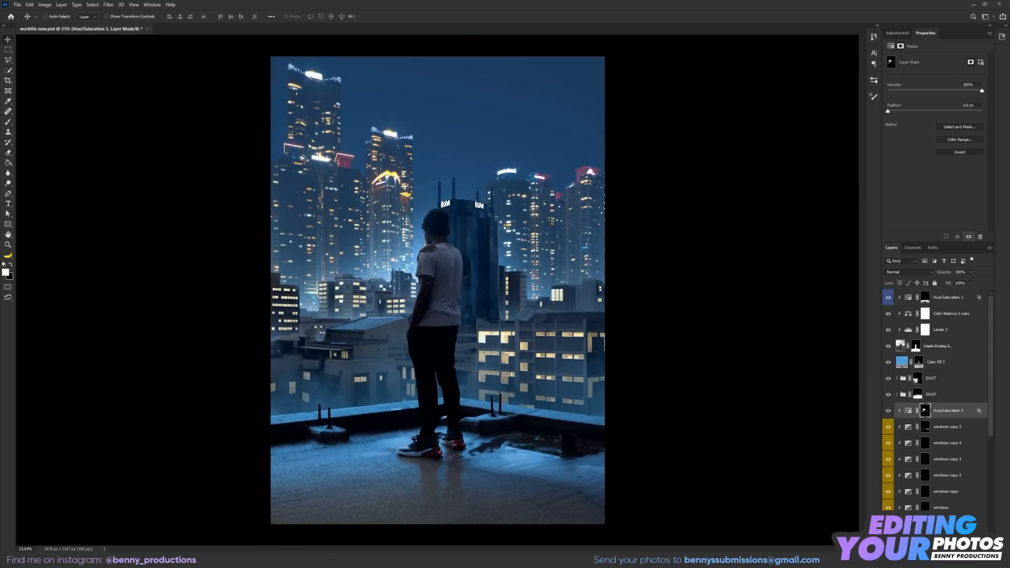
scroll(432, 291, up, 4)
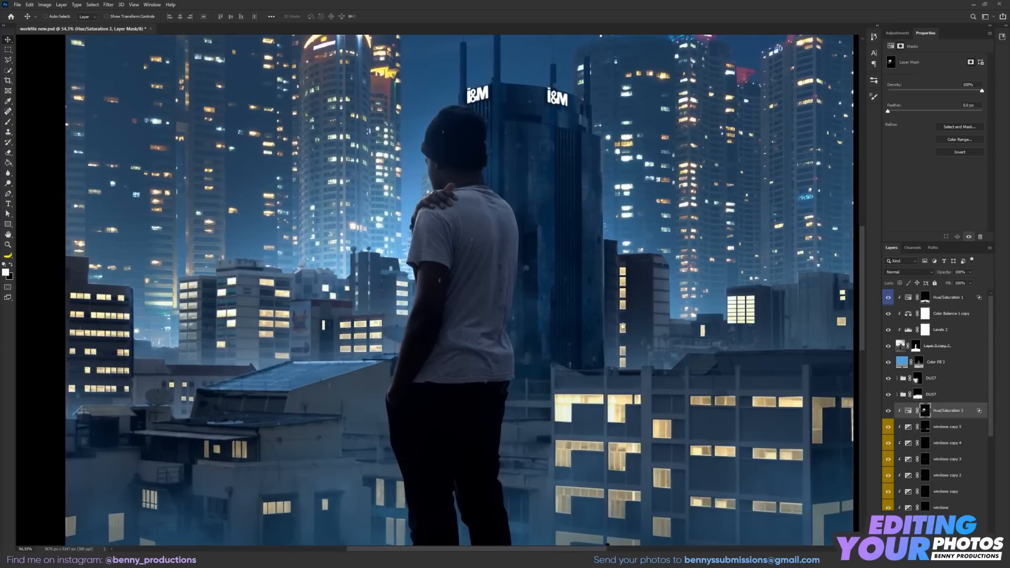
scroll(549, 303, down, 1)
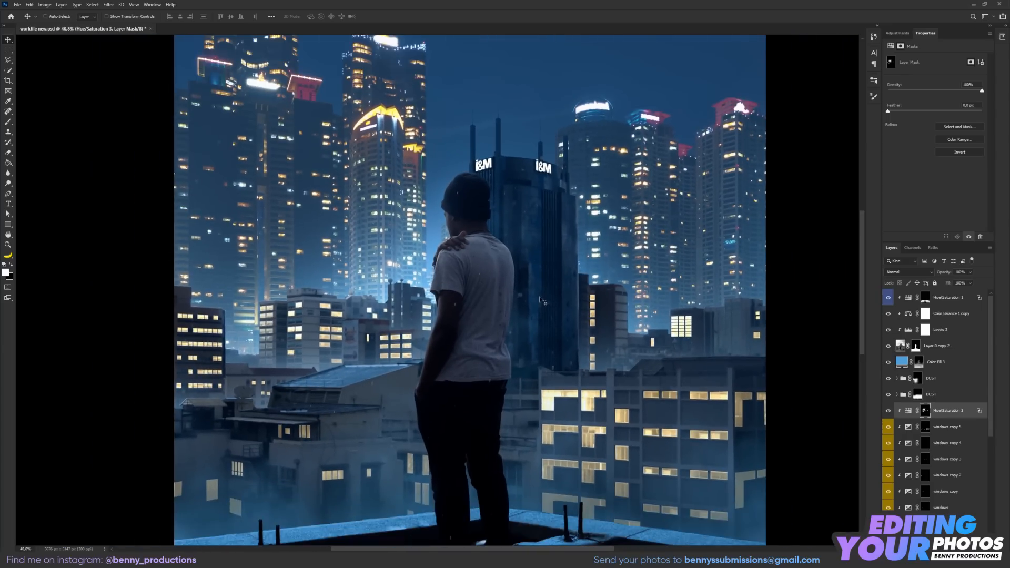
scroll(541, 300, down, 4)
scroll(518, 307, up, 9)
drag(518, 307, 580, 415)
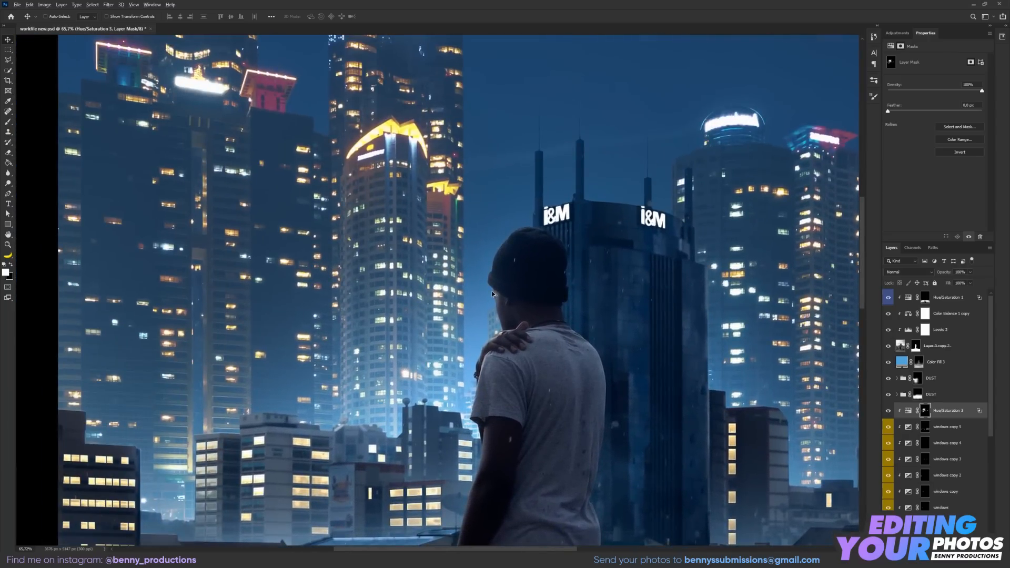
scroll(492, 294, down, 9)
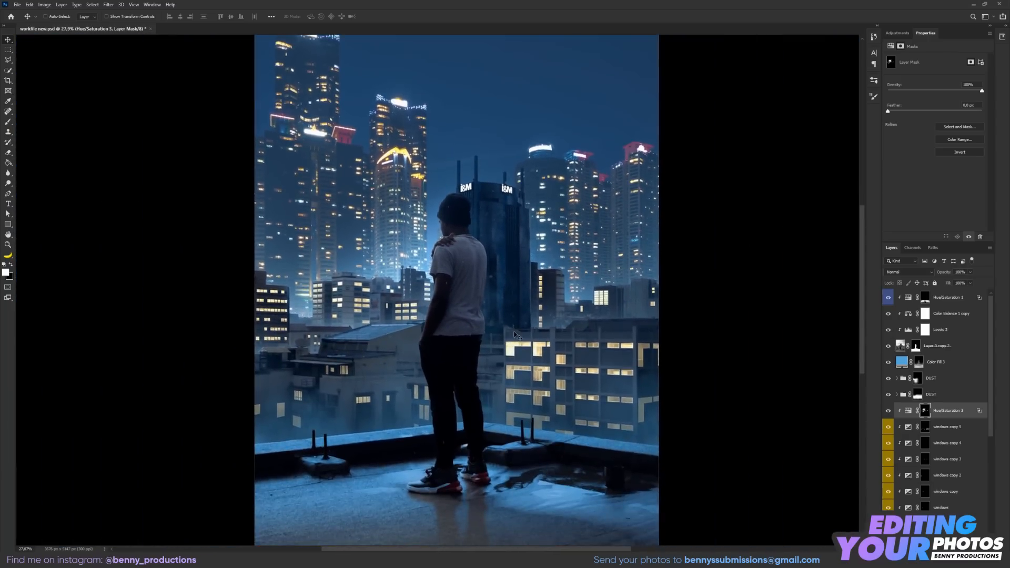
scroll(496, 332, up, 2)
scroll(434, 305, down, 5)
scroll(435, 306, up, 7)
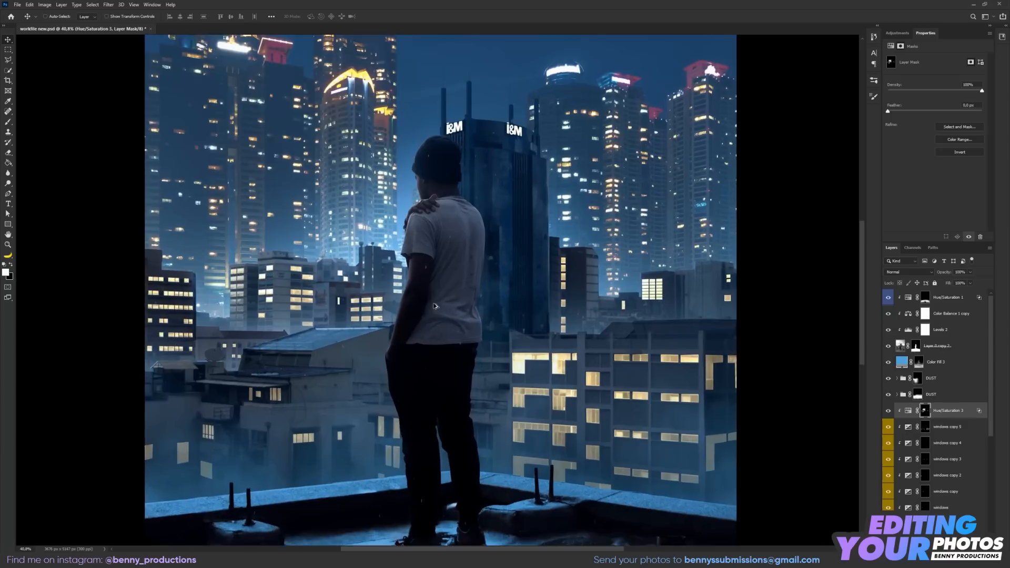
scroll(434, 305, down, 5)
scroll(471, 289, up, 2)
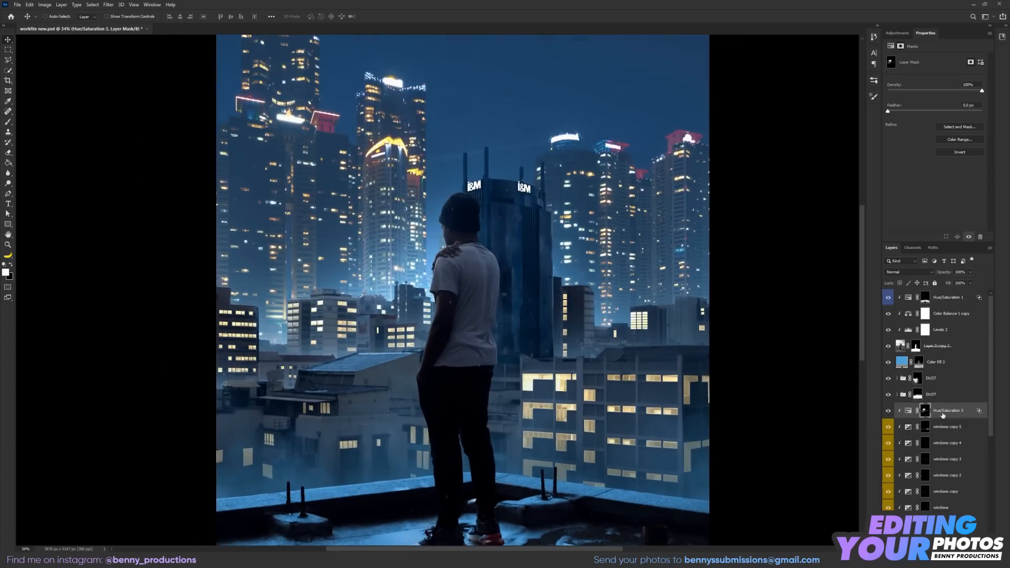
scroll(936, 412, down, 3)
scroll(936, 405, up, 3)
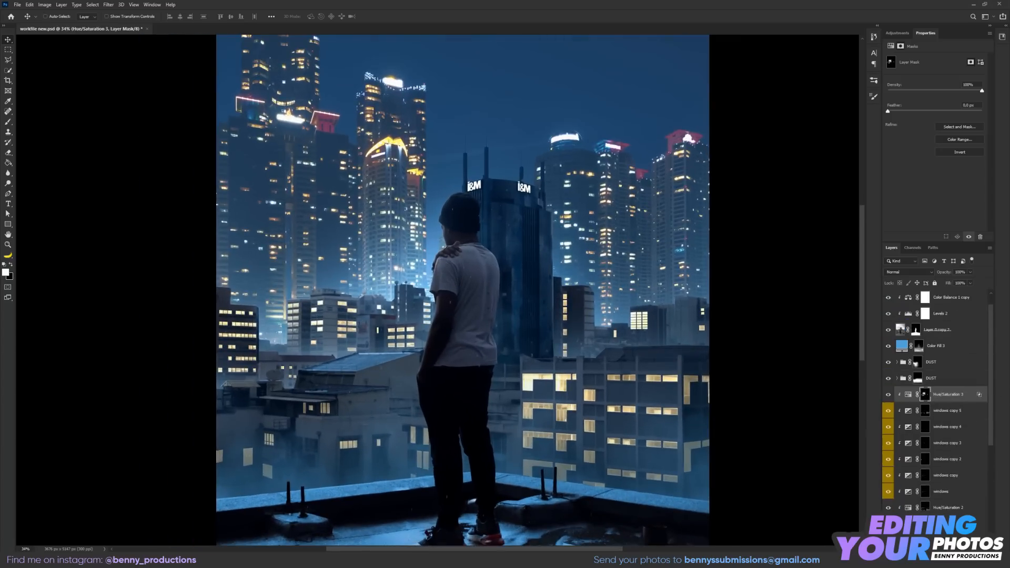
Scale down the hologram portal image, blend it with Screen and place its light beam among the distant skyscrapers.
drag(558, 313, 559, 312)
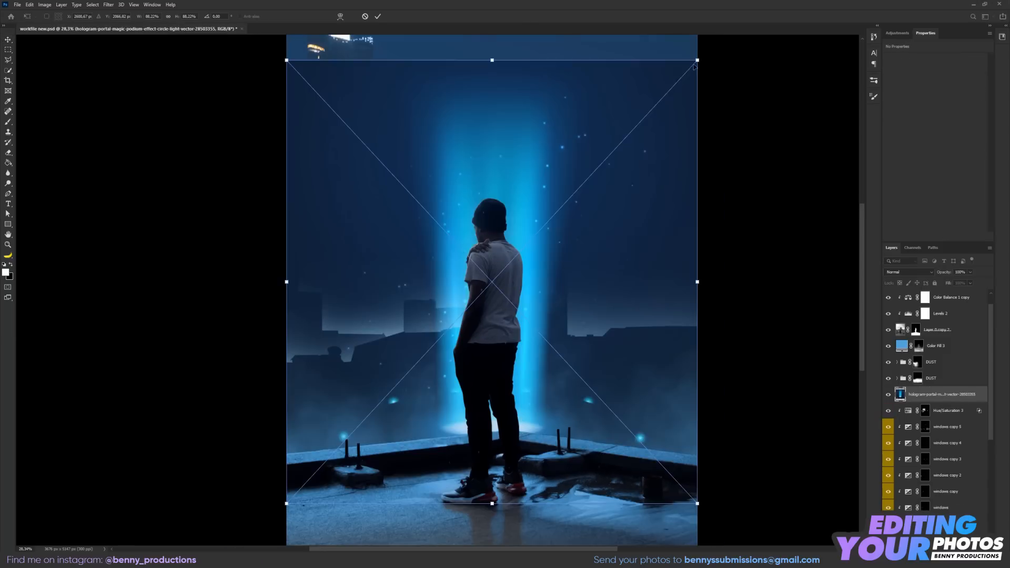
drag(696, 60, 514, 286)
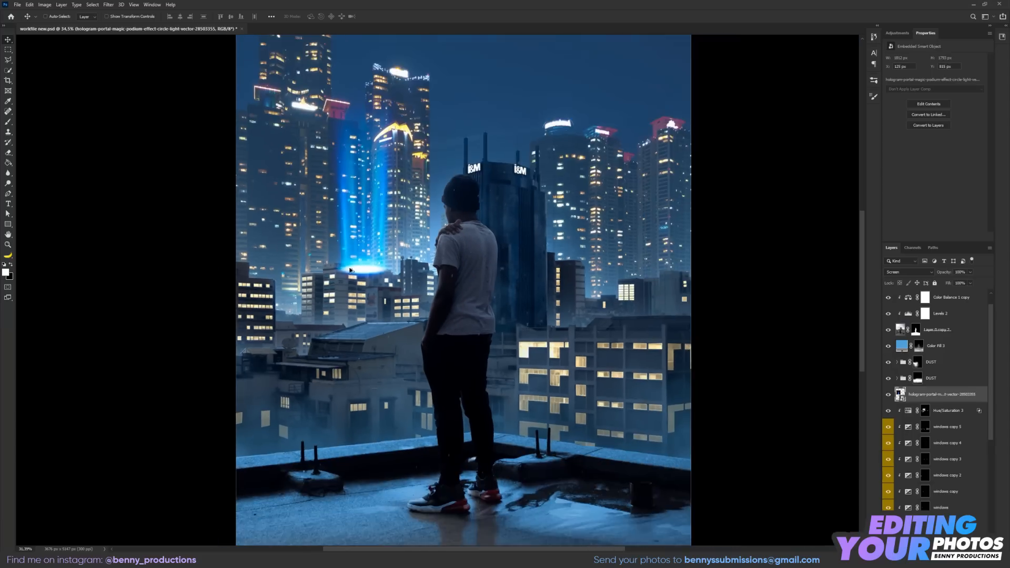
drag(350, 269, 561, 301)
Position copies of the hologram light beam on the roofs of the tall yellow-lit tower and the round tower.
drag(530, 202, 468, 178)
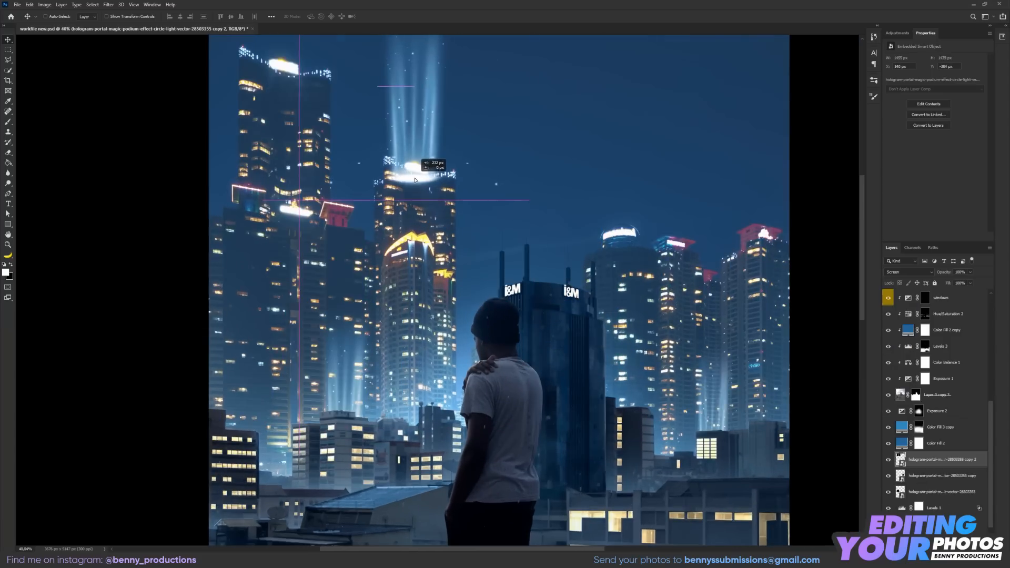
scroll(419, 151, up, 5)
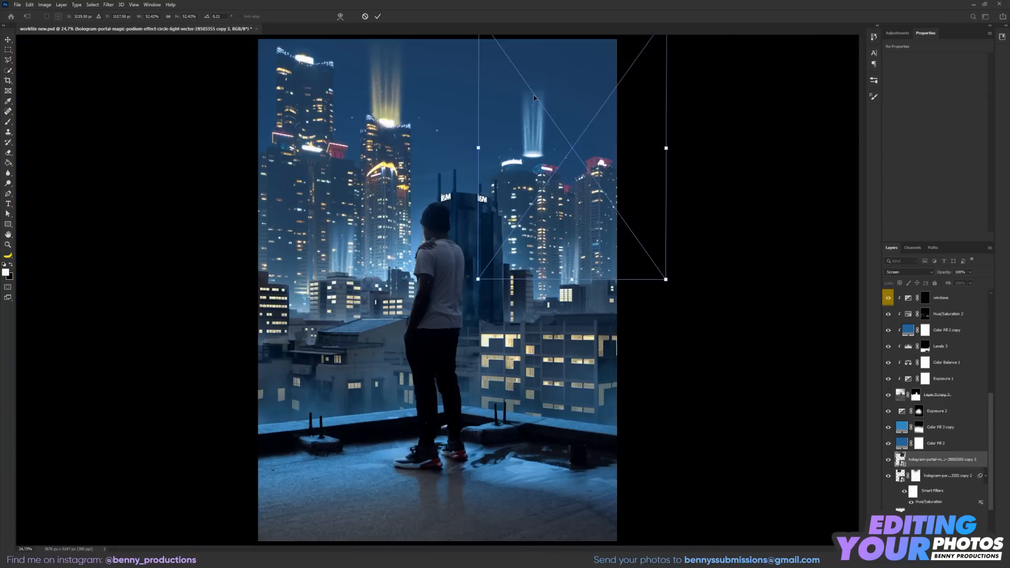
key(Return)
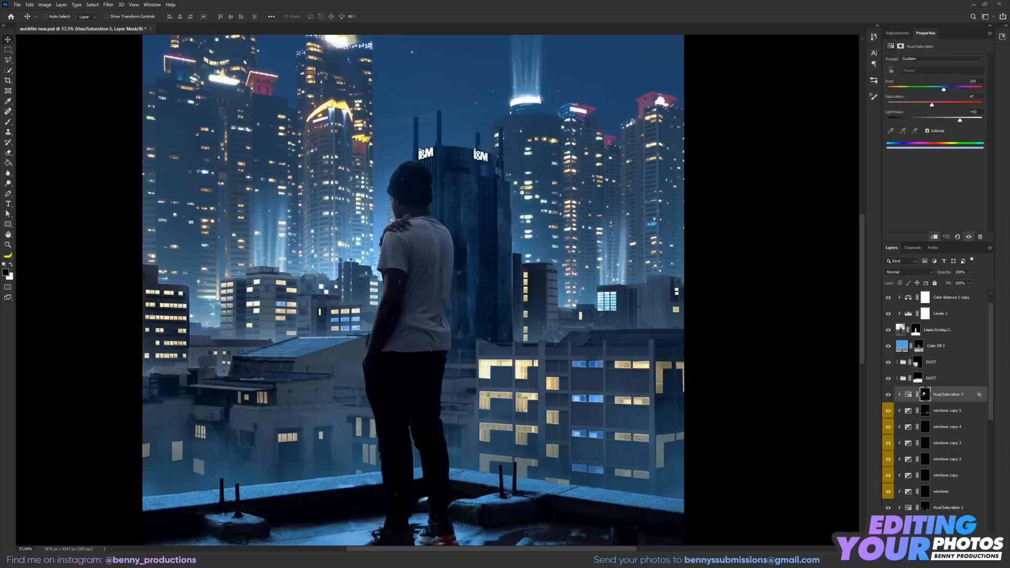
Scale down the hologram figure image, set it to Screen and position it above the building with the lit windows.
drag(142, 140, 405, 274)
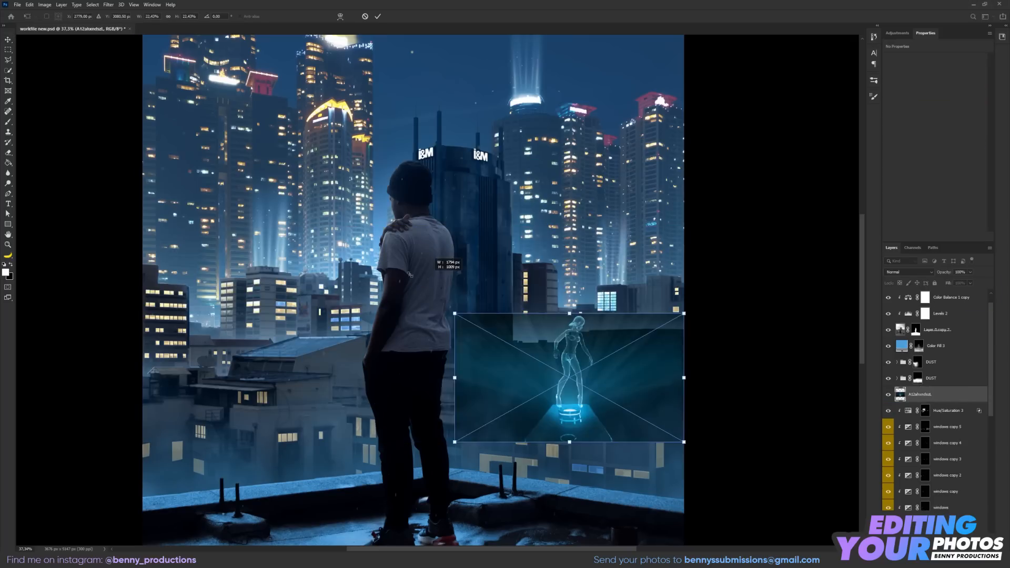
key(Return)
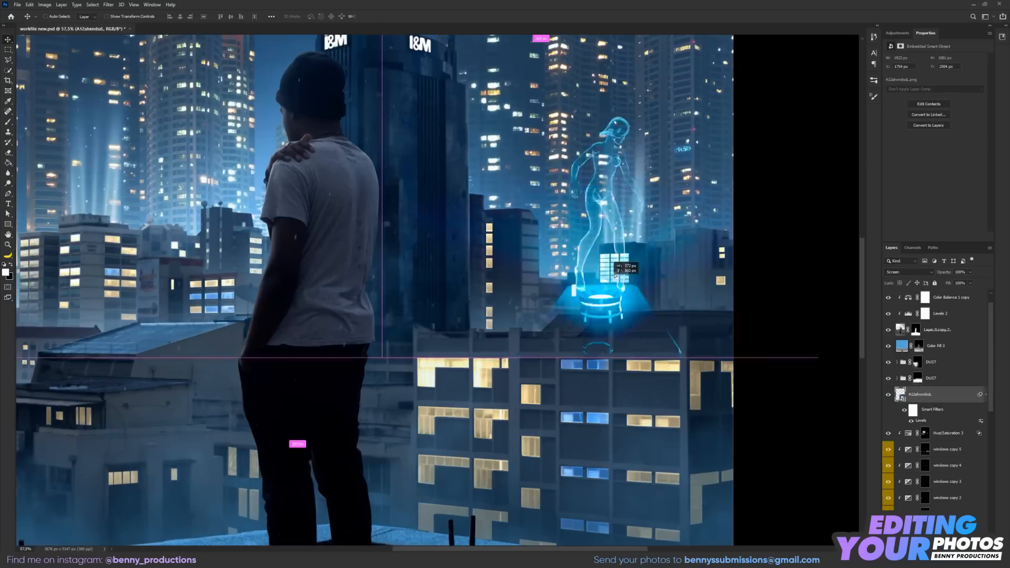
drag(592, 307, 650, 315)
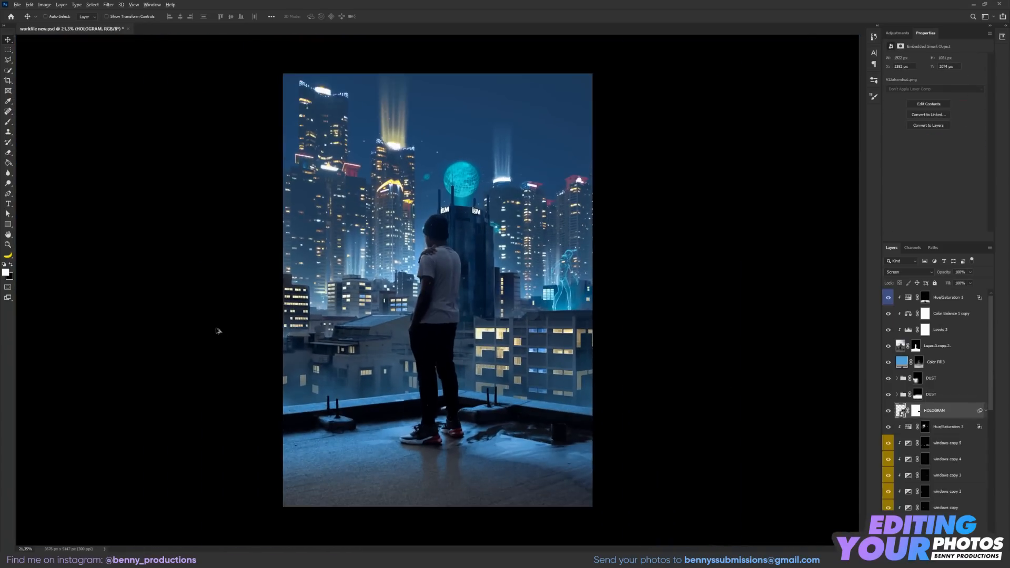
Scale down the Subway ad and position it as a billboard on the facade of the building with the lit windows.
scroll(326, 316, up, 3)
drag(585, 336, 520, 337)
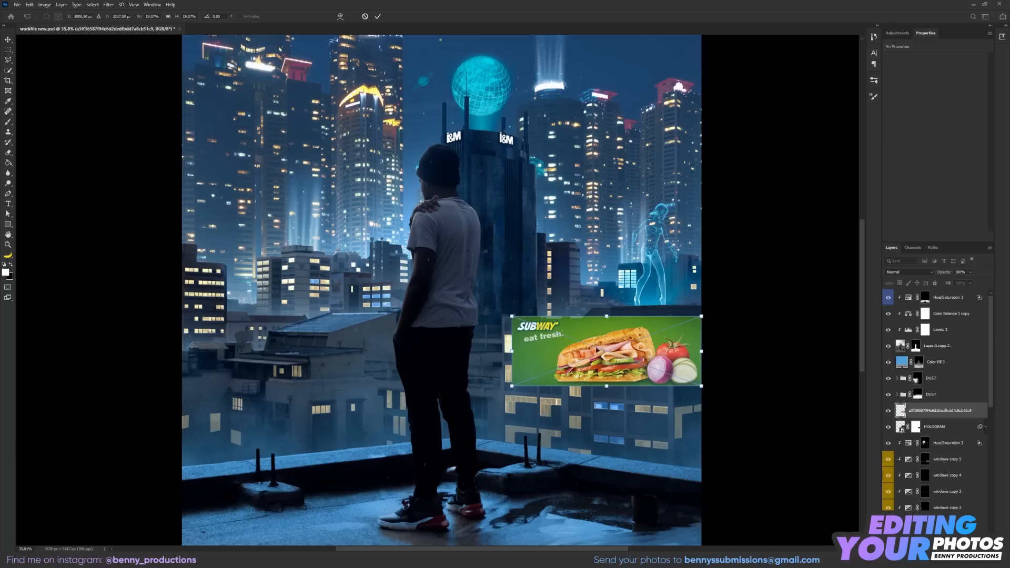
mouse_move(522, 329)
mouse_down()
mouse_move(512, 213)
mouse_move(499, 326)
mouse_move(535, 332)
mouse_up()
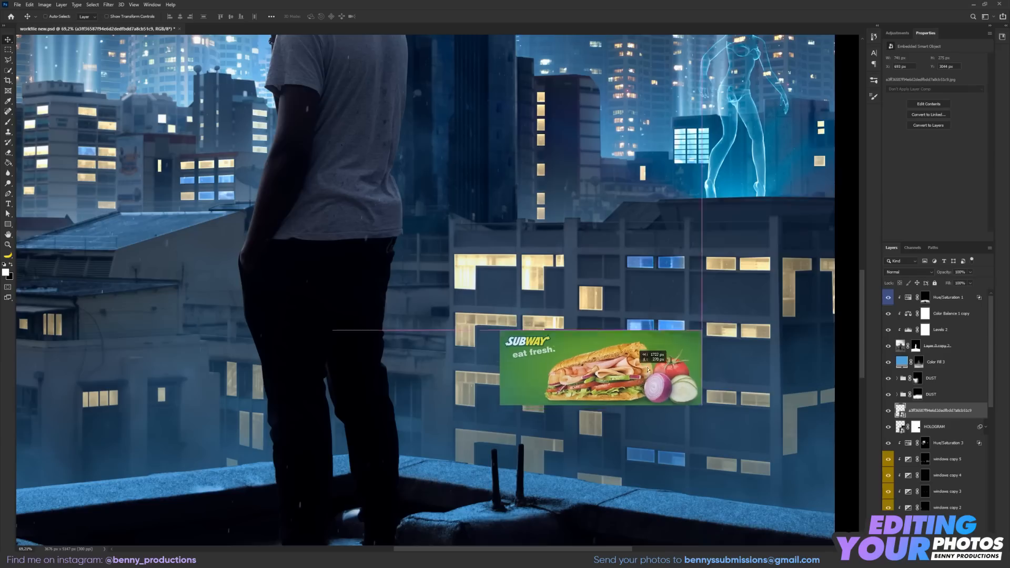
drag(636, 371, 703, 363)
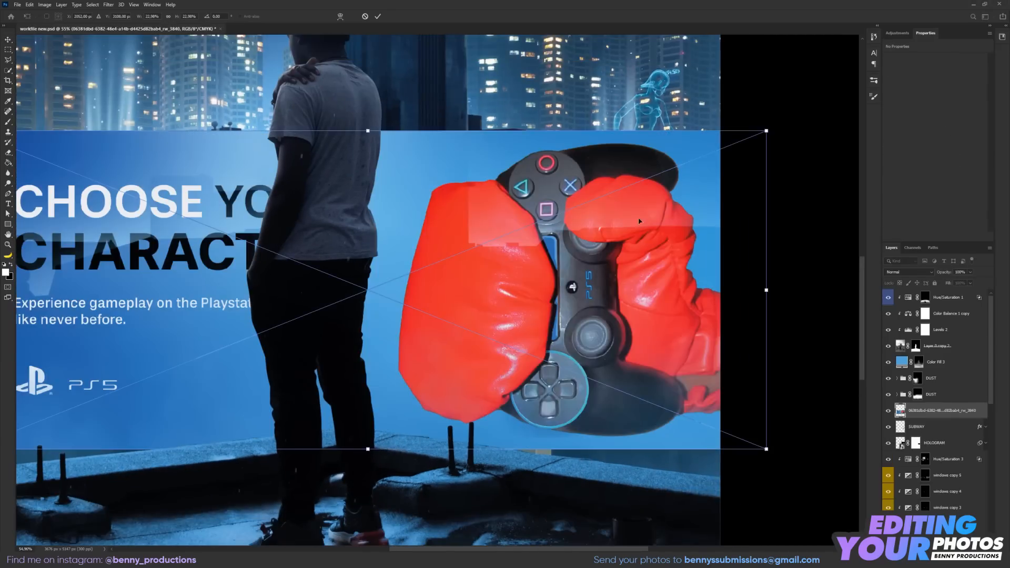
Place the PlayStation ad on the lit-window building and fit the red Nike shoe poster onto the dark tower's facade.
scroll(640, 222, down, 2)
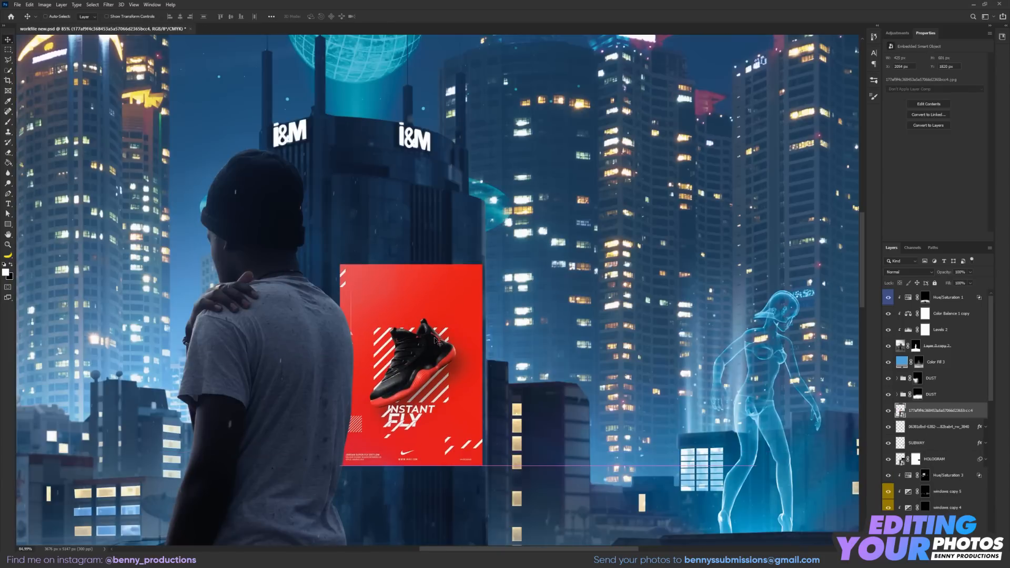
right_click(433, 339)
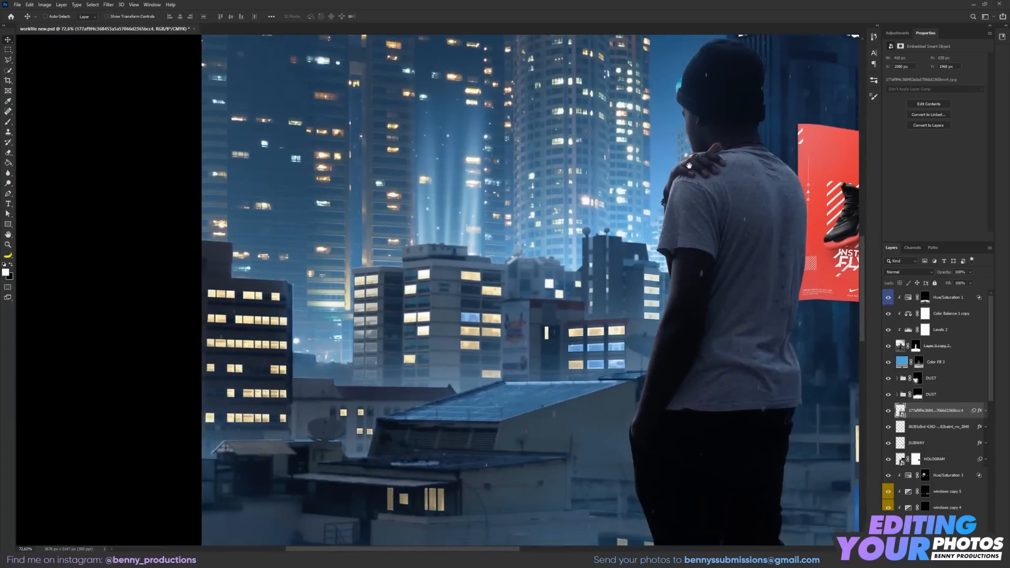
drag(689, 166, 242, 299)
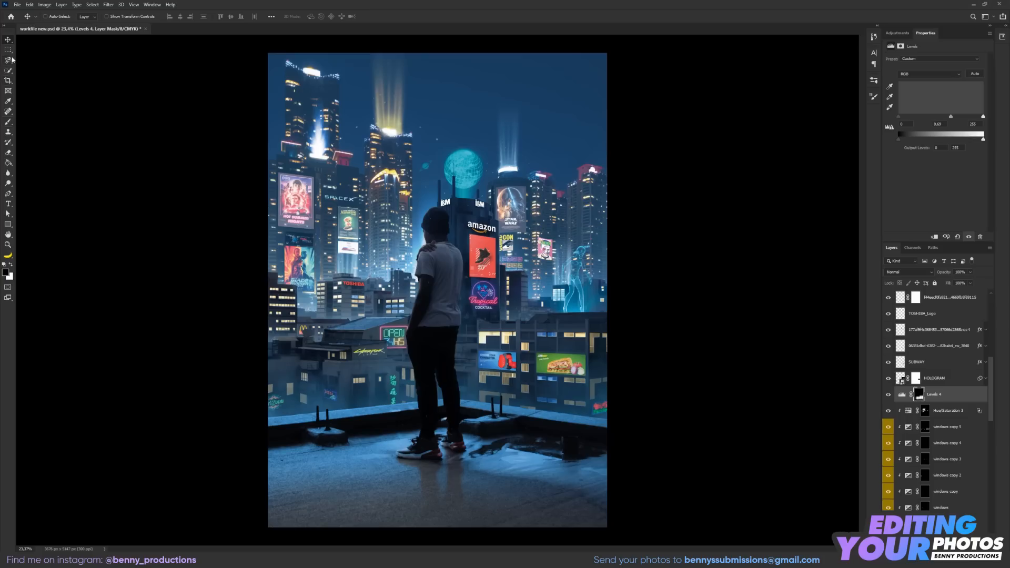
Examine the neon signs, posters and billboards across the skyscrapers and low buildings, up close and in the whole composite.
click(8, 40)
scroll(450, 219, up, 5)
drag(347, 222, 153, 130)
scroll(362, 193, up, 5)
drag(32, 179, 244, 57)
scroll(244, 56, down, 7)
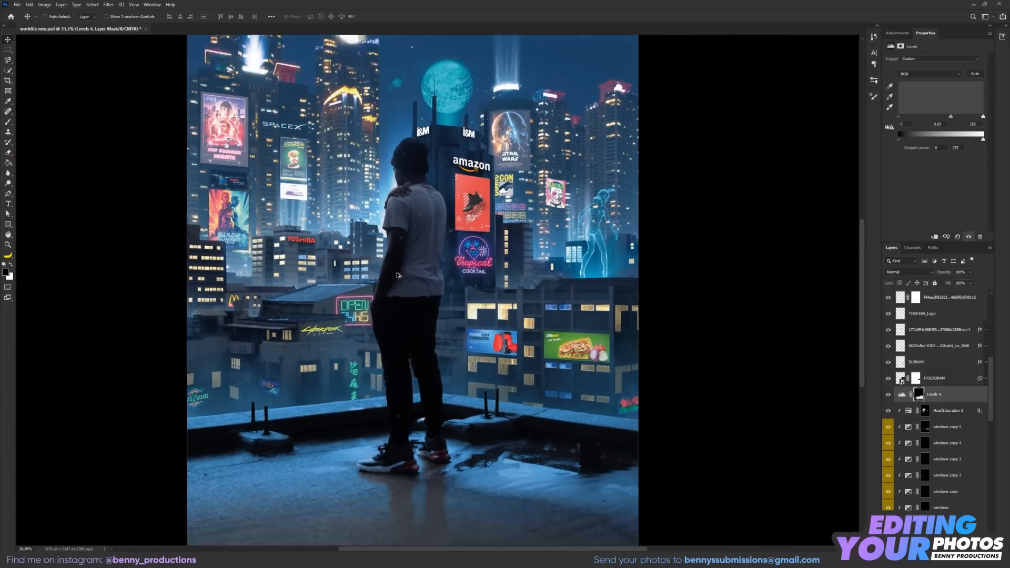
scroll(461, 198, up, 7)
drag(461, 198, 630, 364)
scroll(306, 273, down, 1)
scroll(439, 232, down, 8)
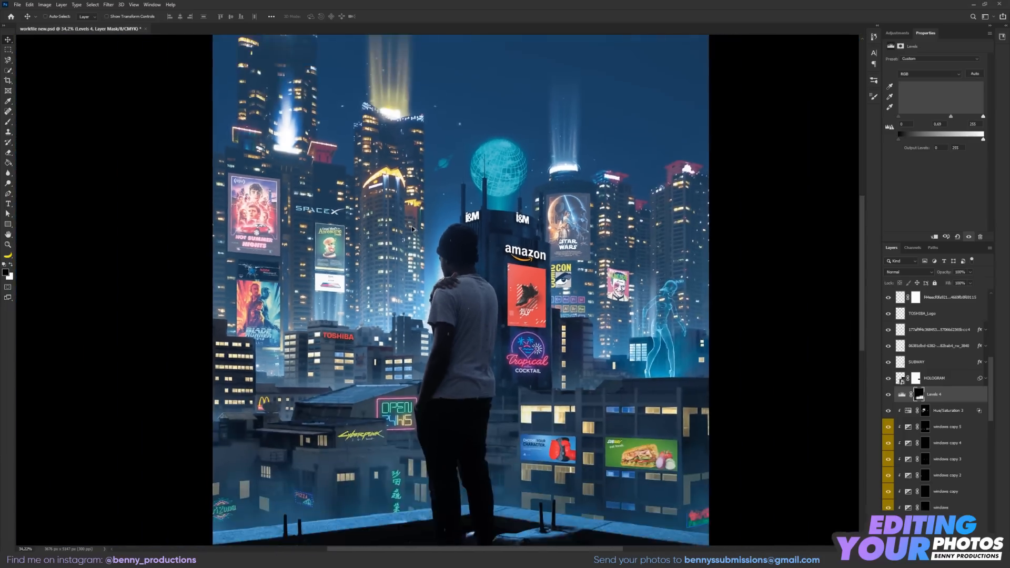
scroll(457, 226, up, 1)
drag(490, 211, 468, 221)
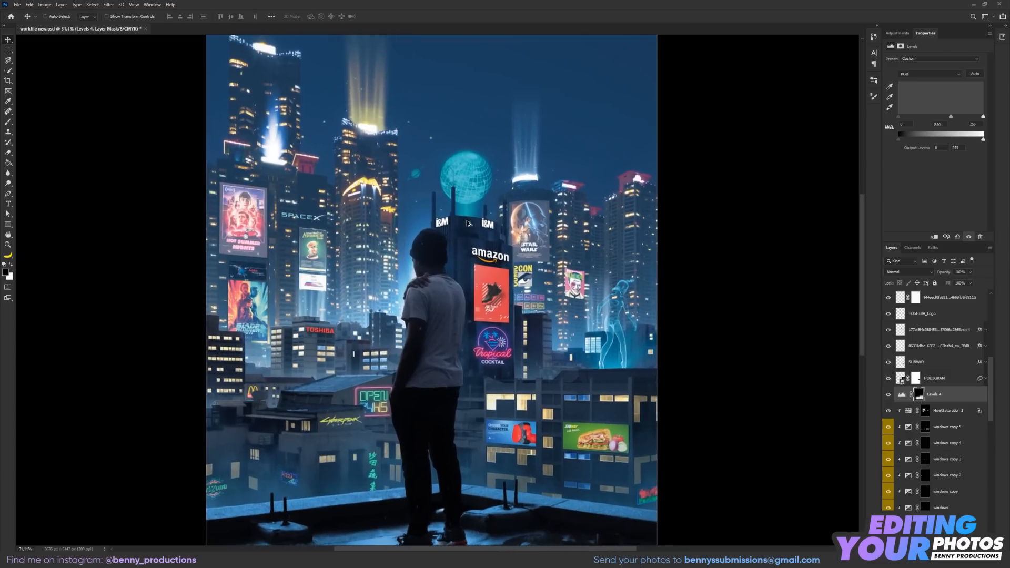
Add a bright red Solid Color layer on top in Linear Dodge (Add), and reveal it through a black mask as glow around the red signs.
drag(991, 386, 991, 307)
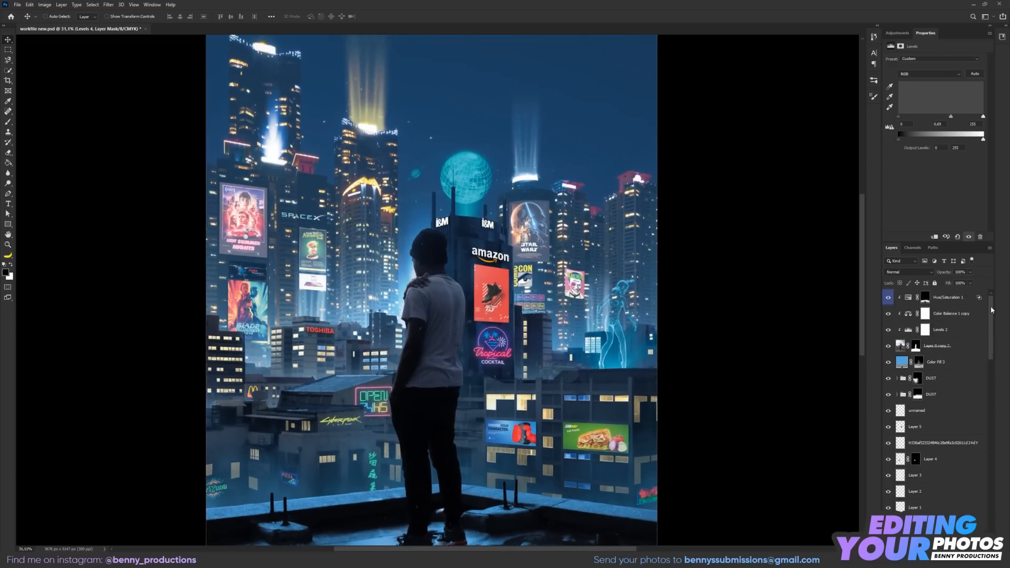
click(958, 299)
click(942, 548)
click(953, 413)
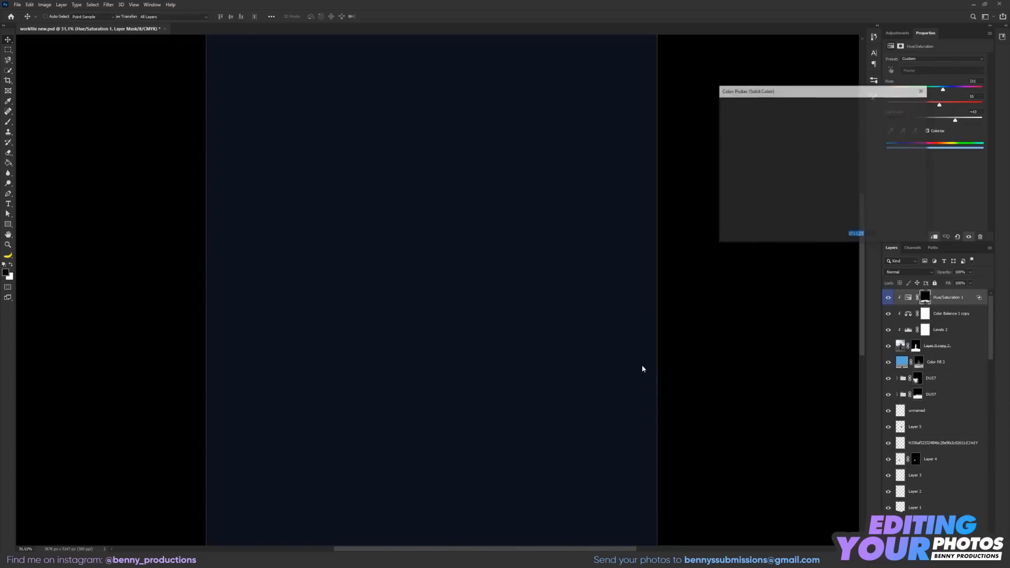
click(812, 126)
click(835, 105)
click(901, 106)
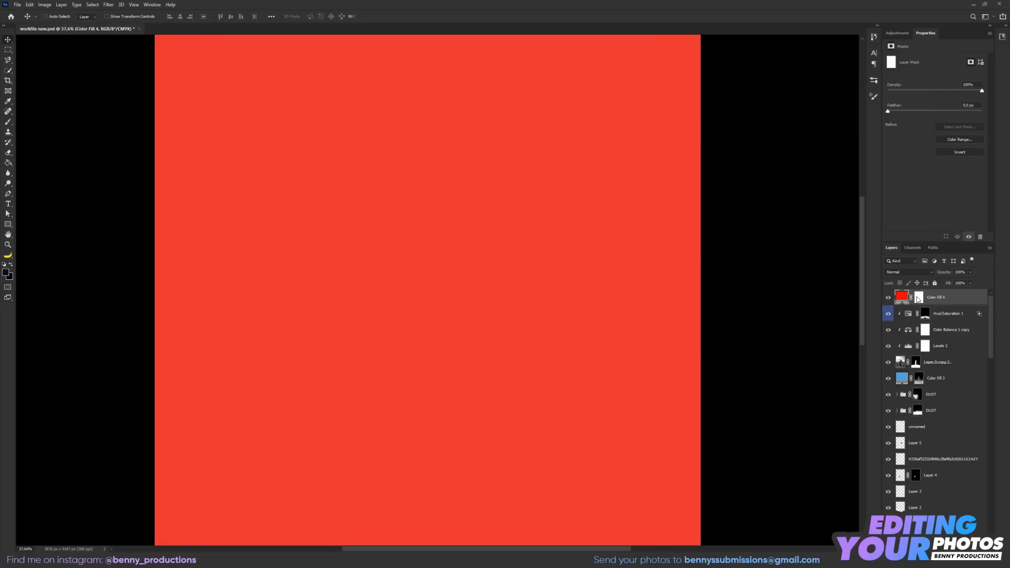
double_click(897, 297)
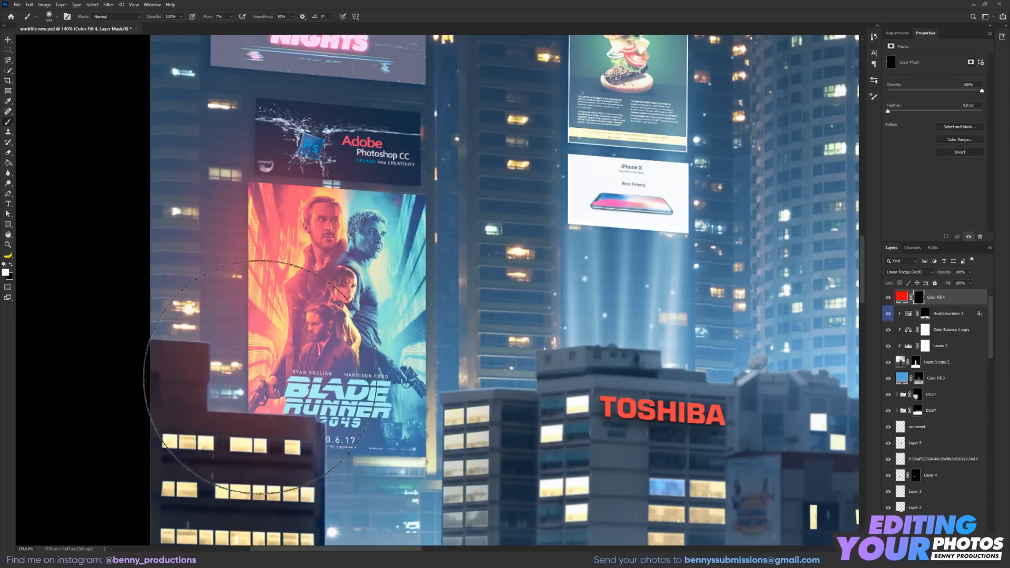
scroll(283, 185, down, 5)
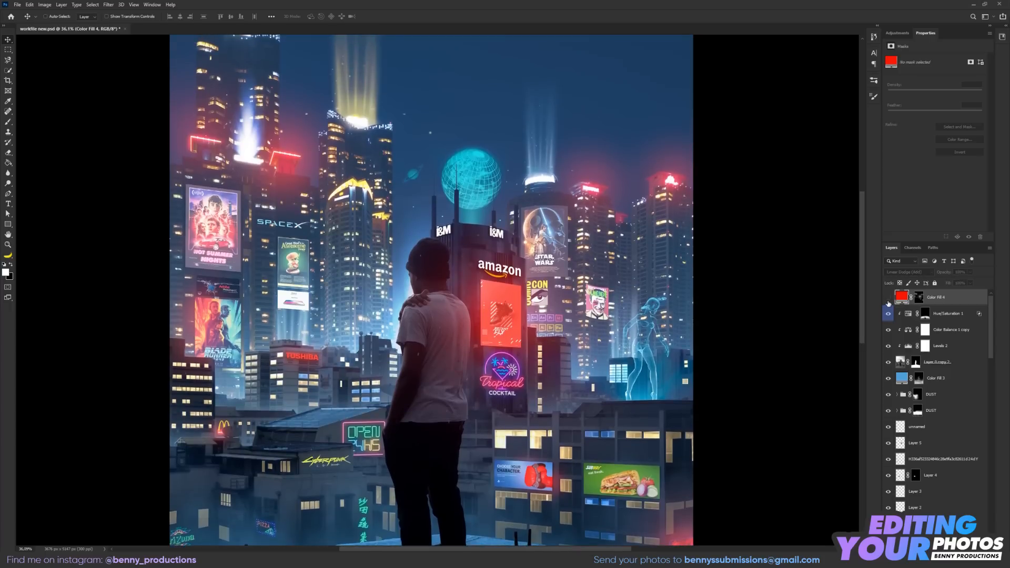
Compare the composite with and without the red glow layer and inspect the glow around the billboards and the man.
click(888, 299)
click(888, 299)
drag(243, 336, 271, 259)
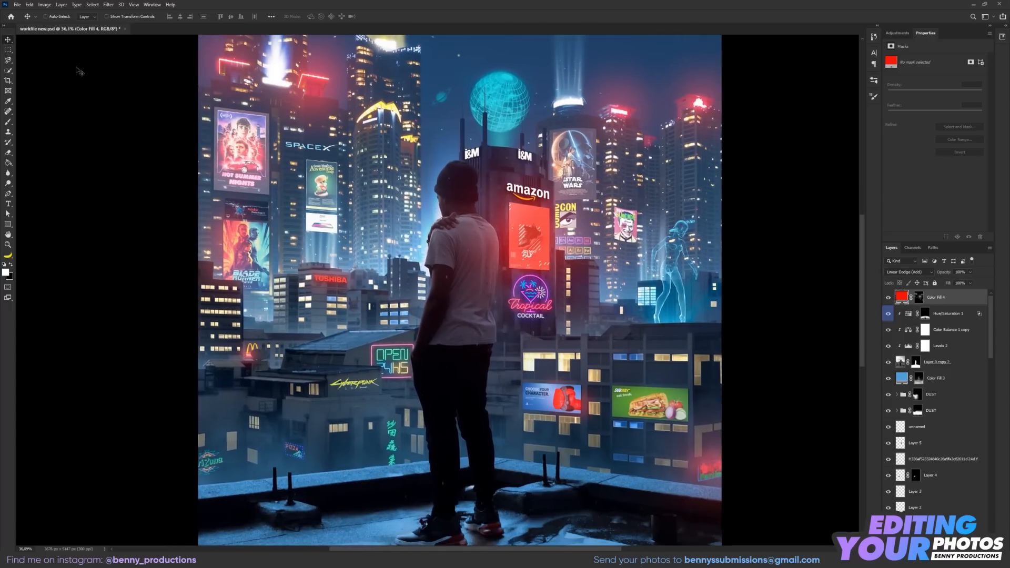
scroll(447, 212, up, 3)
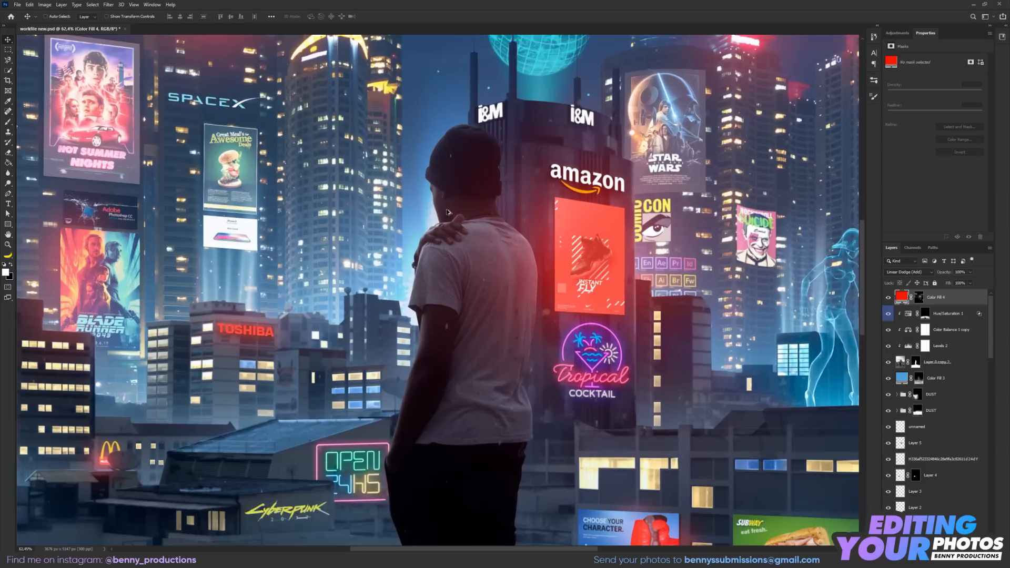
drag(422, 321, 211, 359)
scroll(211, 359, down, 4)
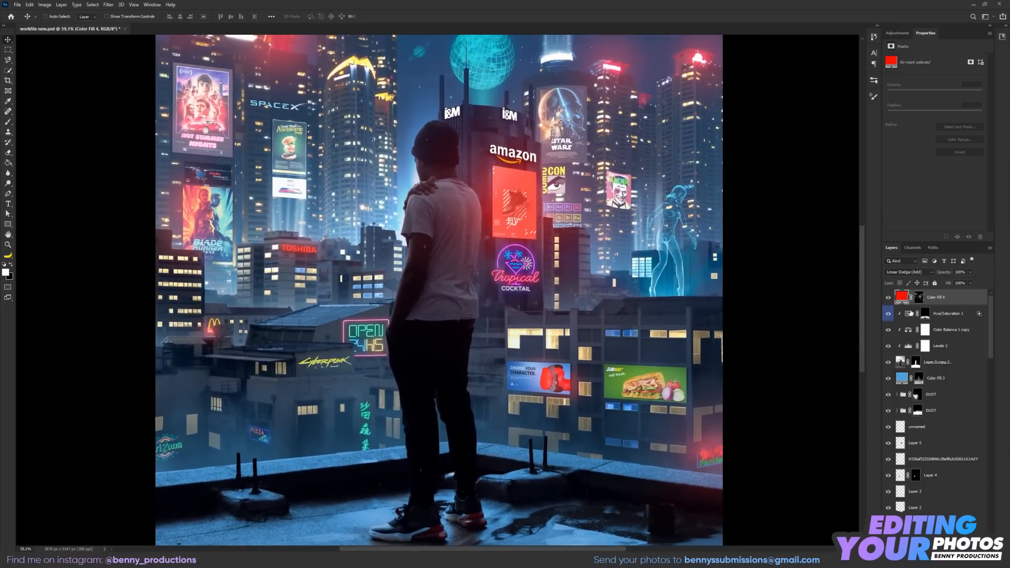
Duplicate the red glow layer, recolour the copies blue, green, yellow, orange and white, and paint matching glows around the signs and lights.
drag(942, 291, 942, 292)
right_click(917, 296)
click(933, 314)
double_click(902, 297)
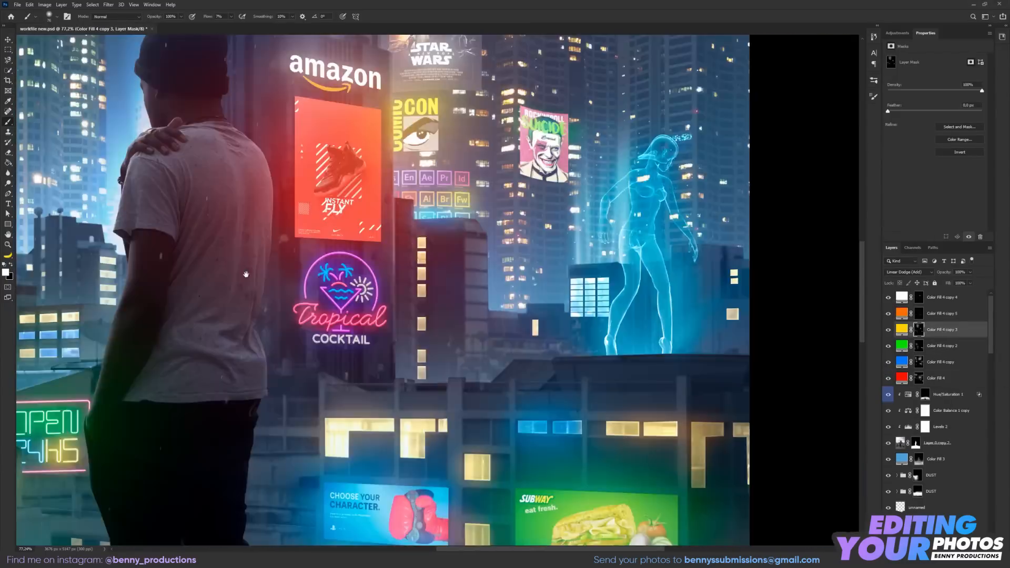
scroll(438, 290, down, 5)
Duplicate the orange glow layer, recolour the copy pink and paint its glow around the pink posters and the Tropical Cocktail sign.
click(918, 313)
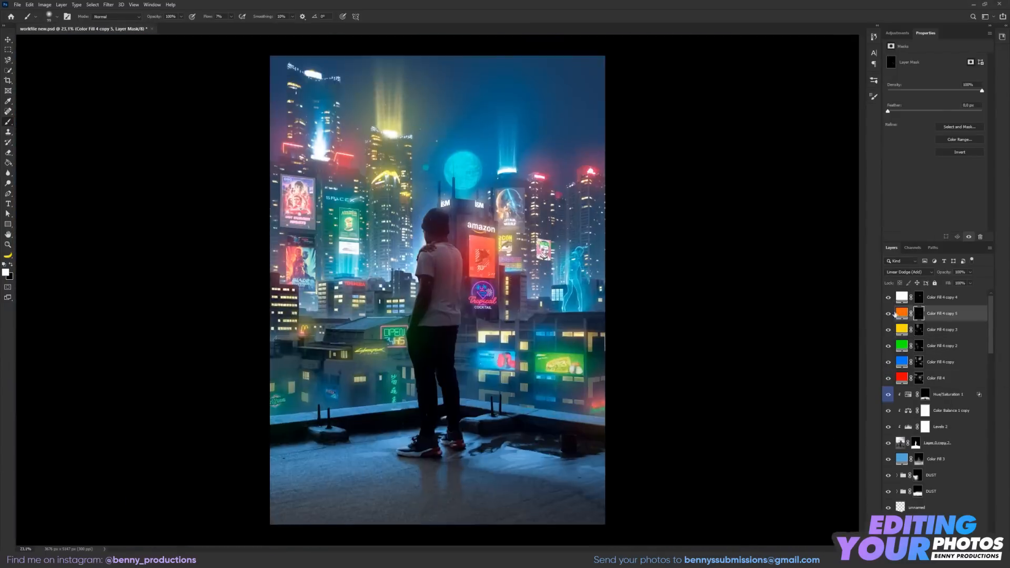
scroll(438, 289, up, 4)
key(ctrl+j)
double_click(901, 313)
click(831, 124)
click(901, 106)
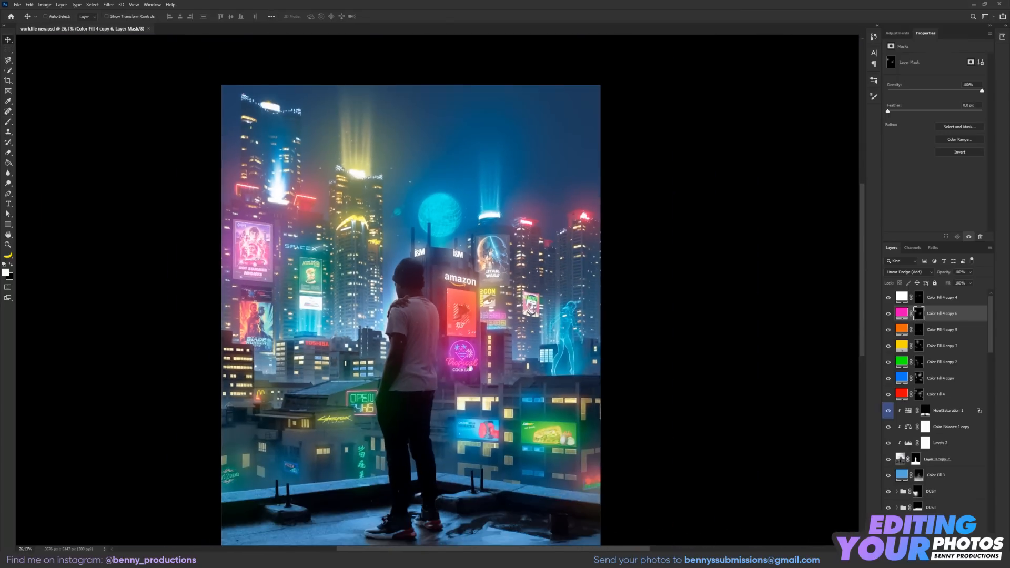
drag(471, 368, 484, 321)
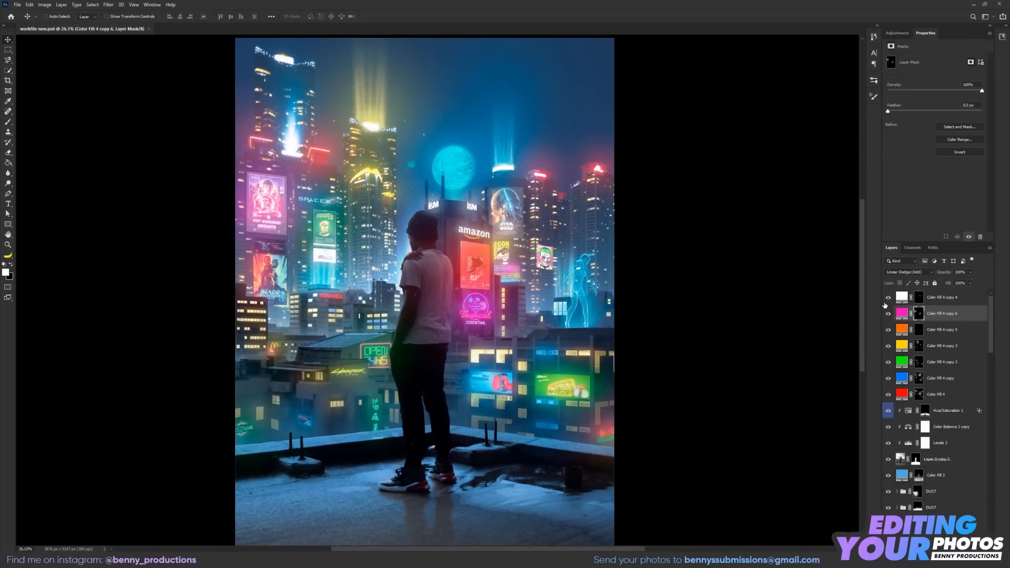
Duplicate the light blue Color Fill 3 layer below the man's layer and check the haze around him.
click(941, 475)
key(ctrl+j)
scroll(436, 315, up, 5)
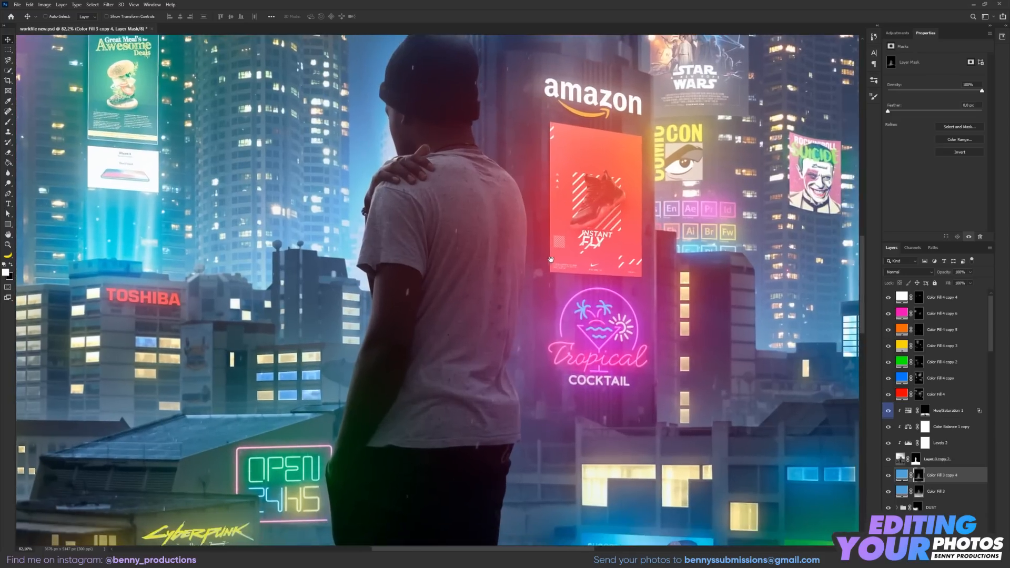
scroll(436, 205, down, 3)
scroll(446, 315, up, 8)
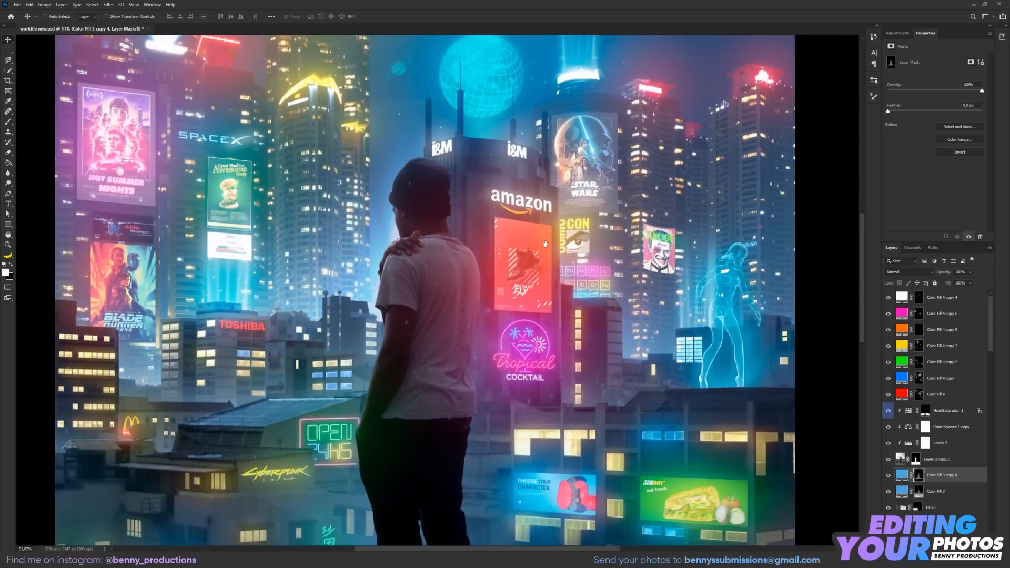
scroll(446, 316, down, 5)
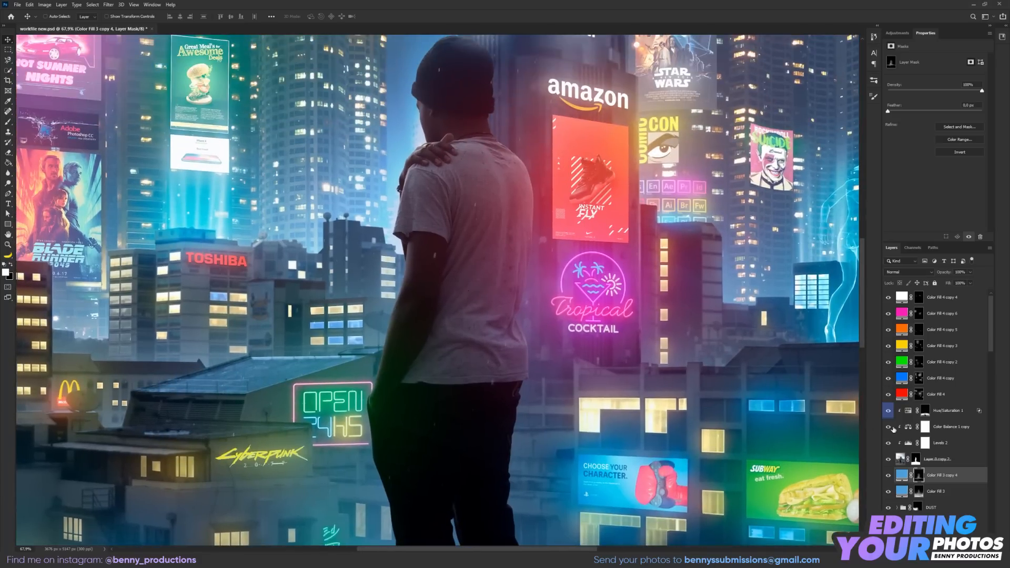
Add a Hue/Saturation adjustment layer above Hue/Saturation 1 and clip it to the man's layer.
click(936, 411)
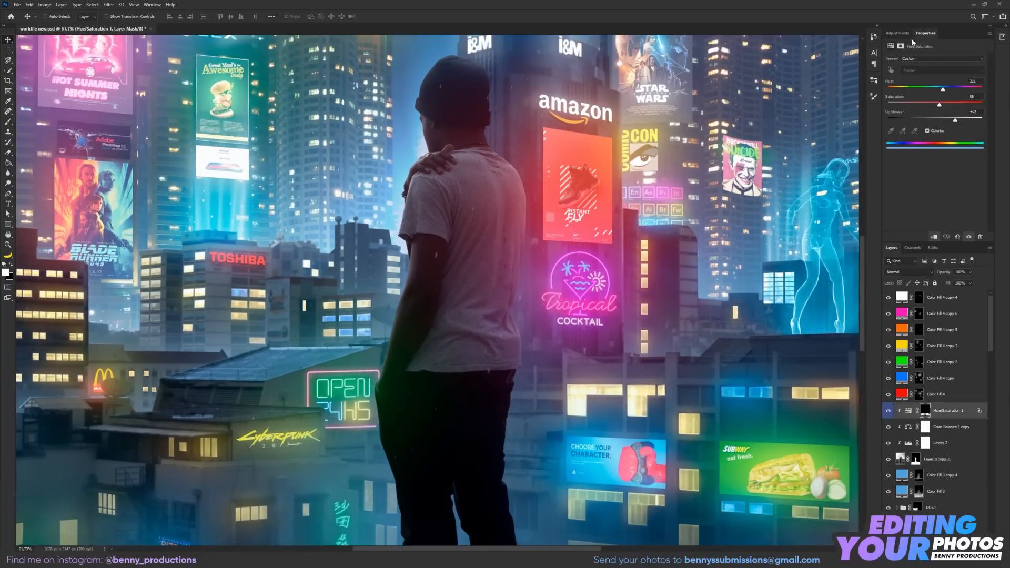
click(897, 32)
click(889, 61)
alt+click(942, 416)
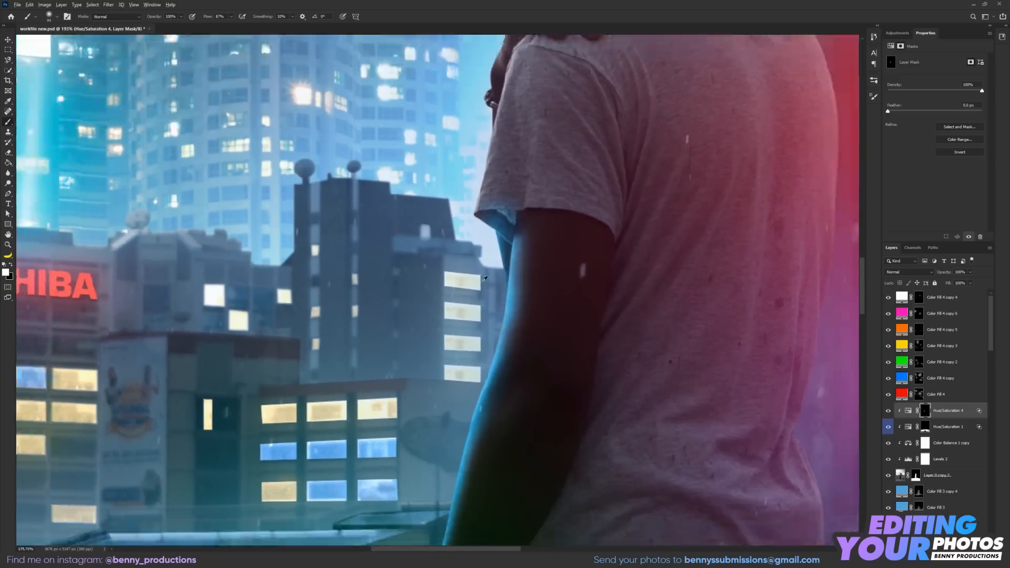
Paint a blue rim light on the new Hue/Saturation mask along the man's arm, sleeve and the front edge of his beanie.
scroll(506, 225, up, 3)
drag(467, 254, 447, 397)
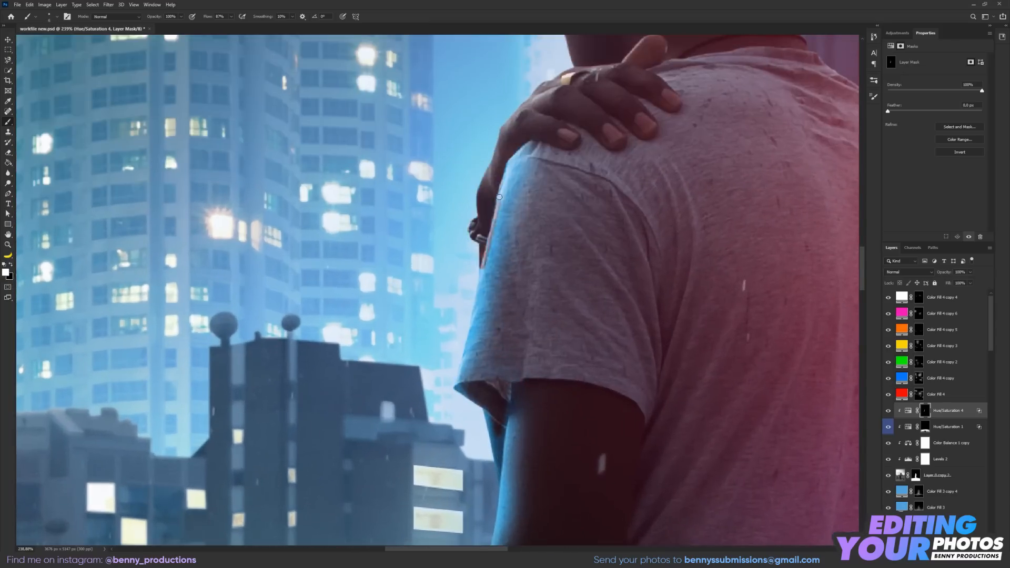
key(x)
right_click(523, 237)
click(541, 254)
scroll(468, 266, up, 4)
alt+right_click(468, 266)
drag(468, 266, 457, 410)
alt+right_click(454, 226)
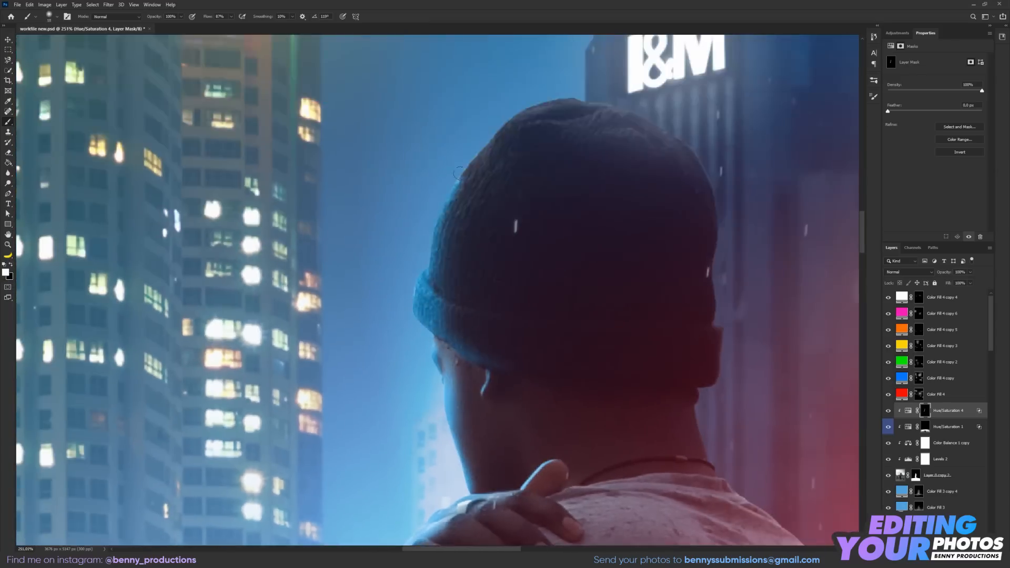
Remove the light speck from the man's beanie on the Layer 0 copy 2 layer.
scroll(505, 284, down, 3)
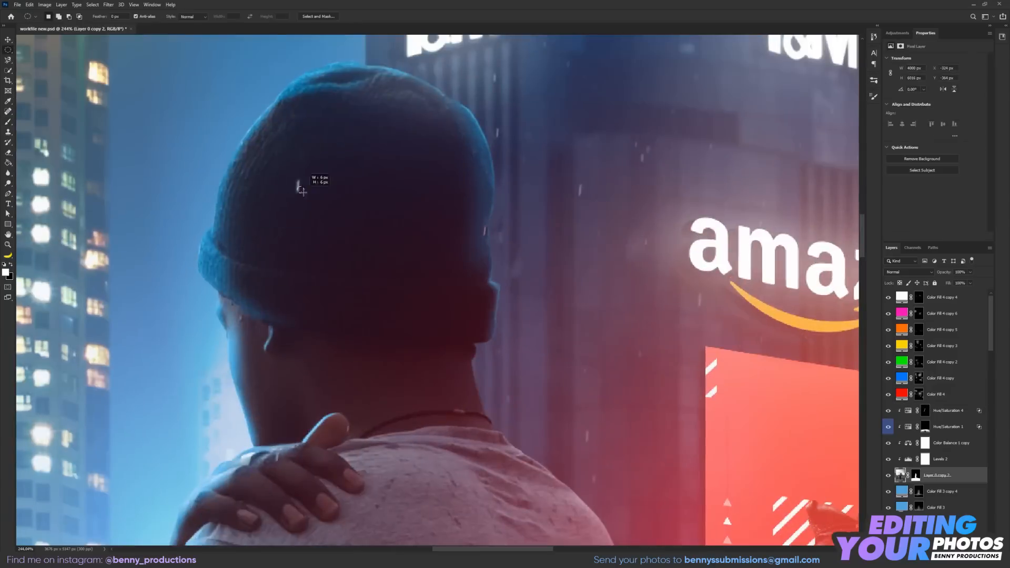
scroll(447, 380, up, 3)
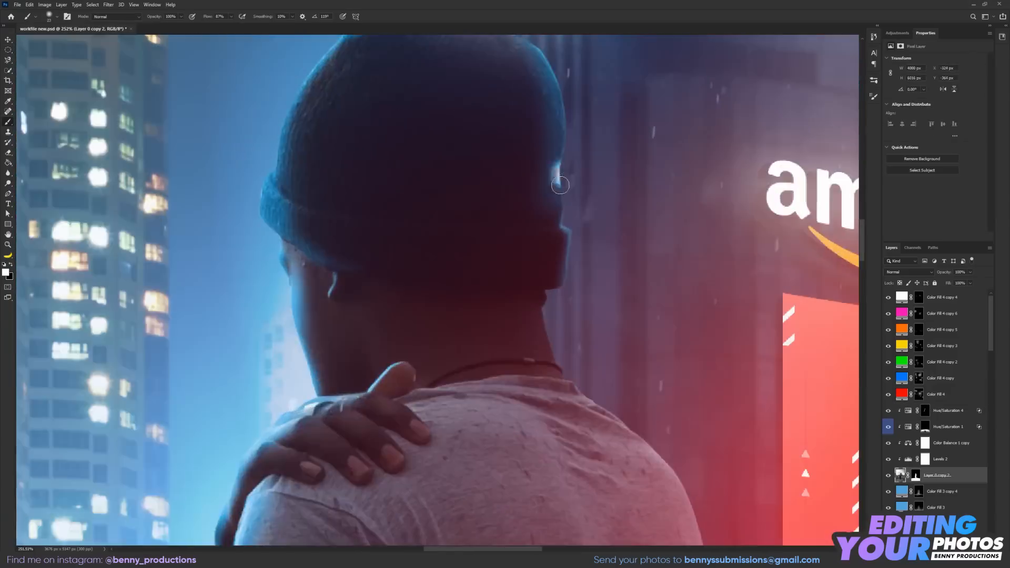
scroll(410, 413, up, 2)
Paint the blue rim light on the Hue/Saturation 4 mask along the man's back, shirt edge and trouser pocket.
alt+right_click(411, 412)
scroll(410, 412, down, 4)
scroll(451, 275, up, 3)
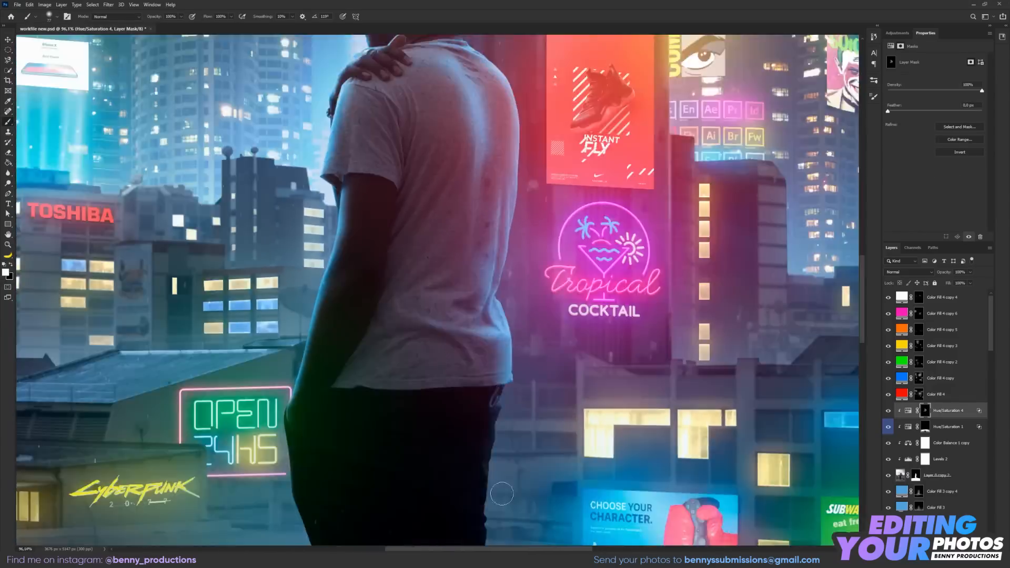
scroll(470, 95, up, 3)
drag(469, 96, 535, 258)
drag(543, 303, 521, 172)
scroll(546, 375, up, 3)
drag(547, 375, 510, 126)
scroll(568, 230, down, 5)
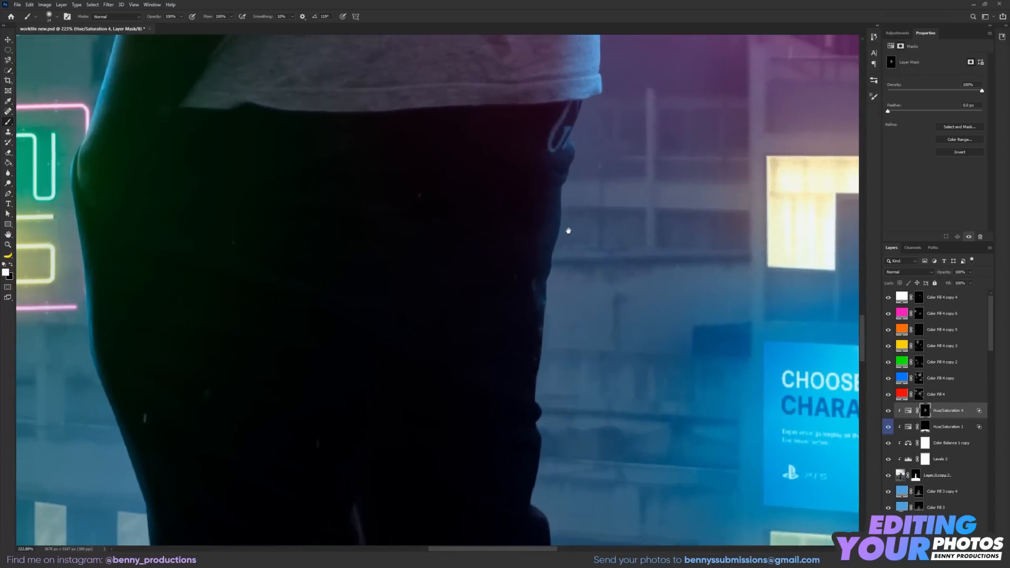
Duplicate the Hue/Saturation 4 layer and use the copy's mask to light the edges of the man's trousers.
click(942, 415)
key(ctrl+j)
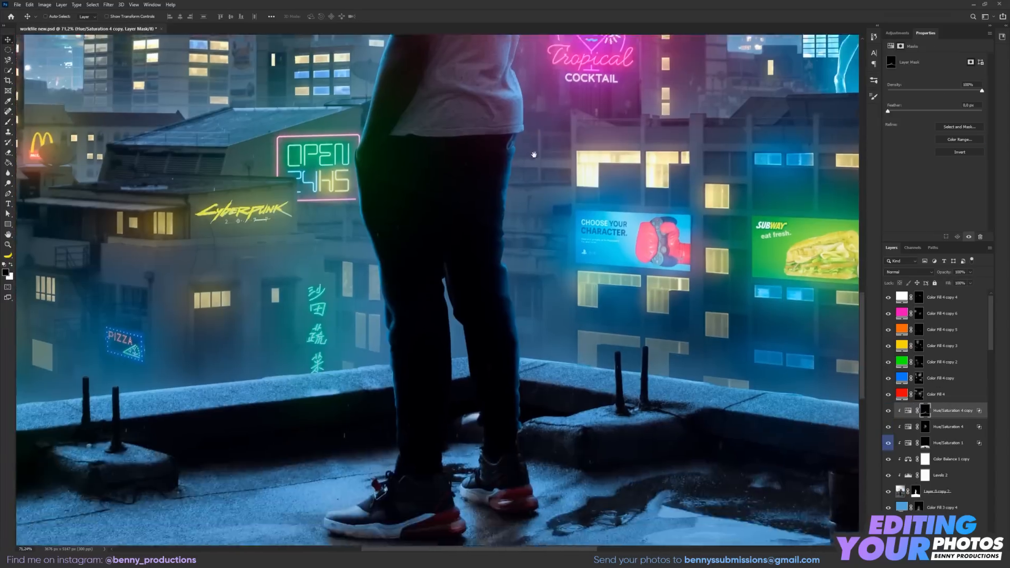
drag(538, 157, 529, 461)
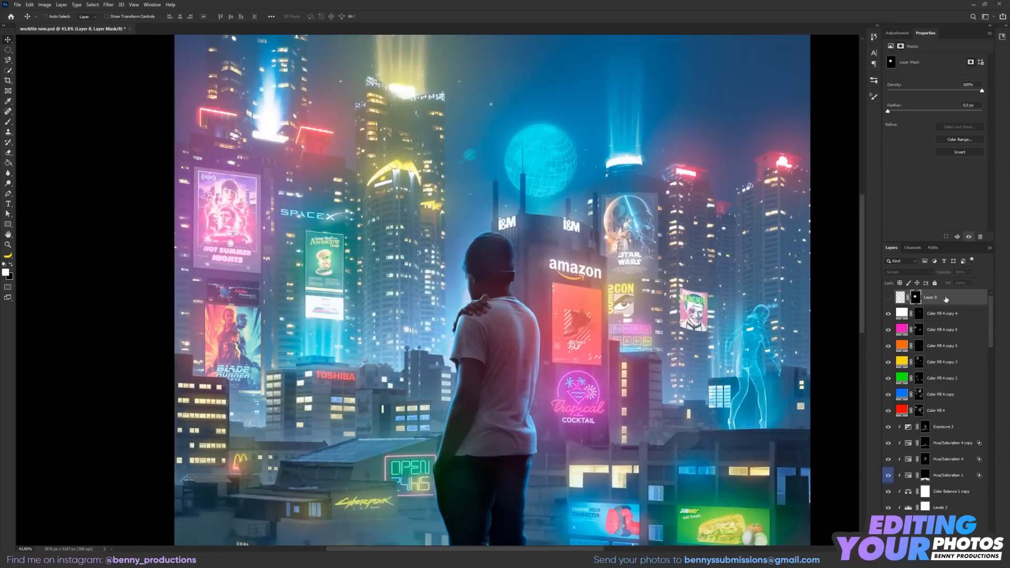
Show the light flare on Layer 8 and fit it over the bright roof of the tall yellow-lit tower.
click(899, 297)
click(888, 297)
drag(442, 322, 552, 424)
drag(520, 399, 477, 221)
key(ctrl+t)
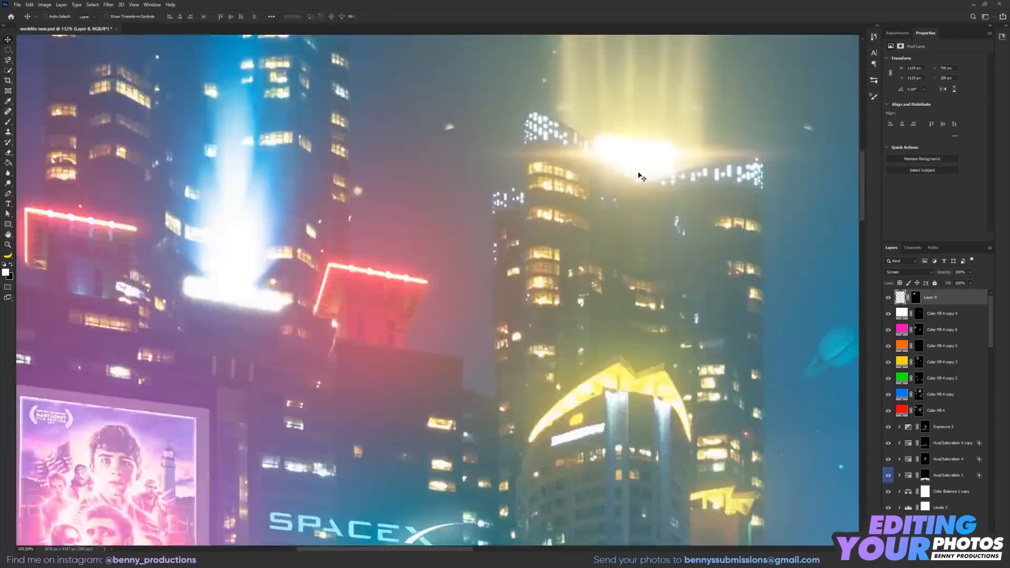
Nudge the light flare on Layer 8 into line with the bright roof of the yellow-lit tower.
drag(640, 175, 566, 244)
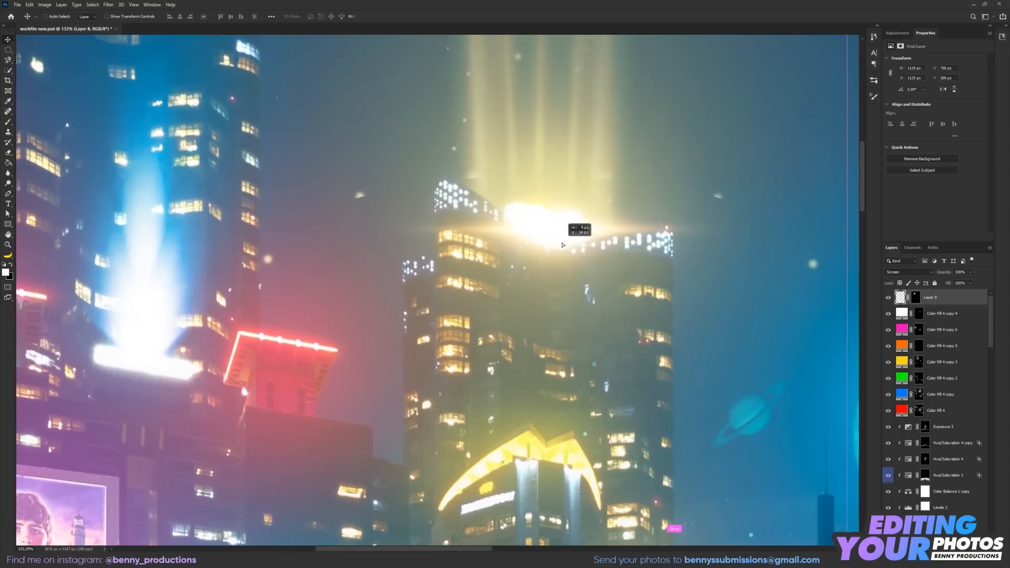
scroll(570, 247, down, 3)
scroll(569, 248, down, 3)
Add the Water_Overlay texture below the man's layer in Screen mode, with a Hue/Saturation filter and a black mask.
click(44, 5)
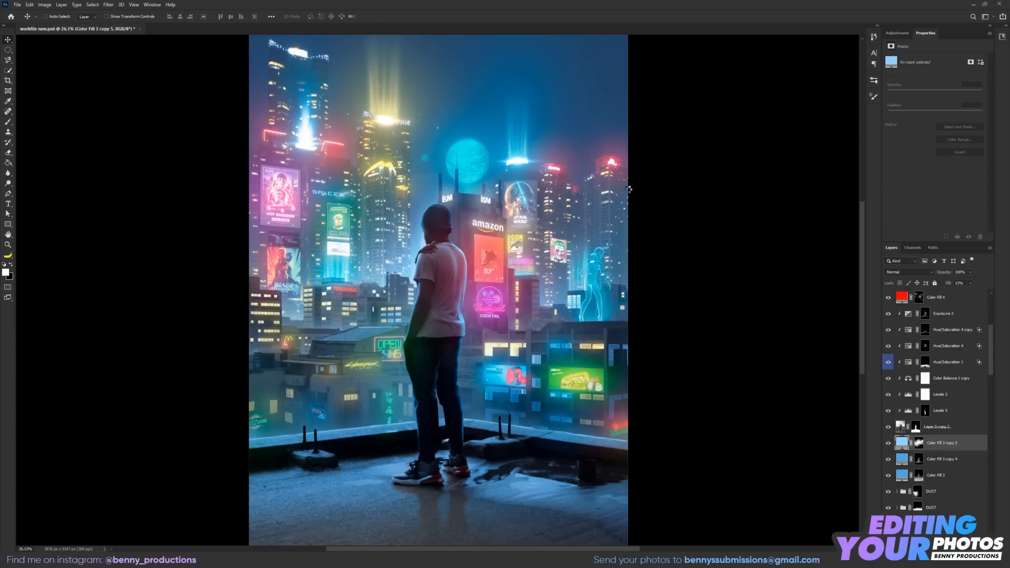
drag(629, 191, 637, 193)
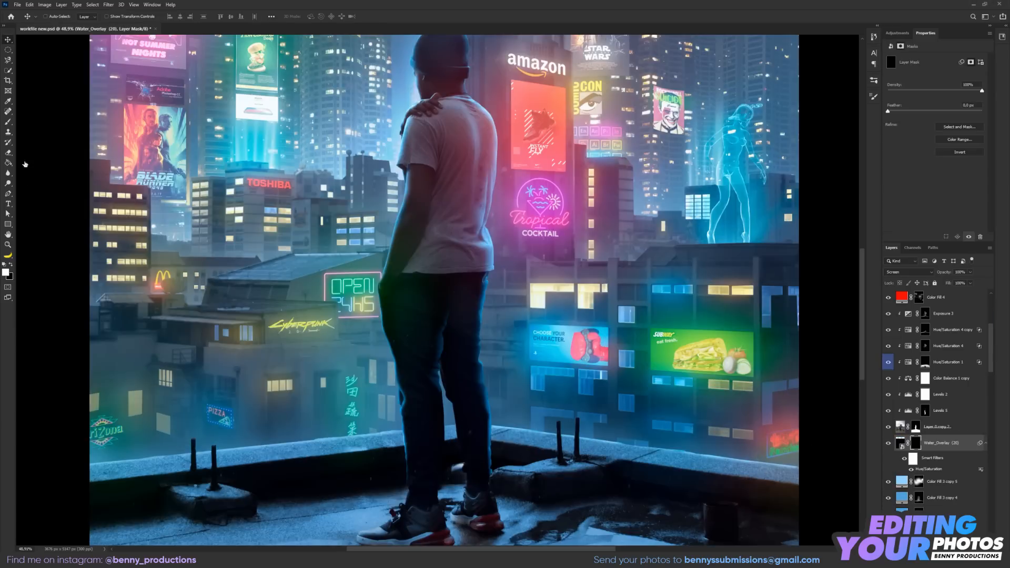
scroll(284, 395, up, 3)
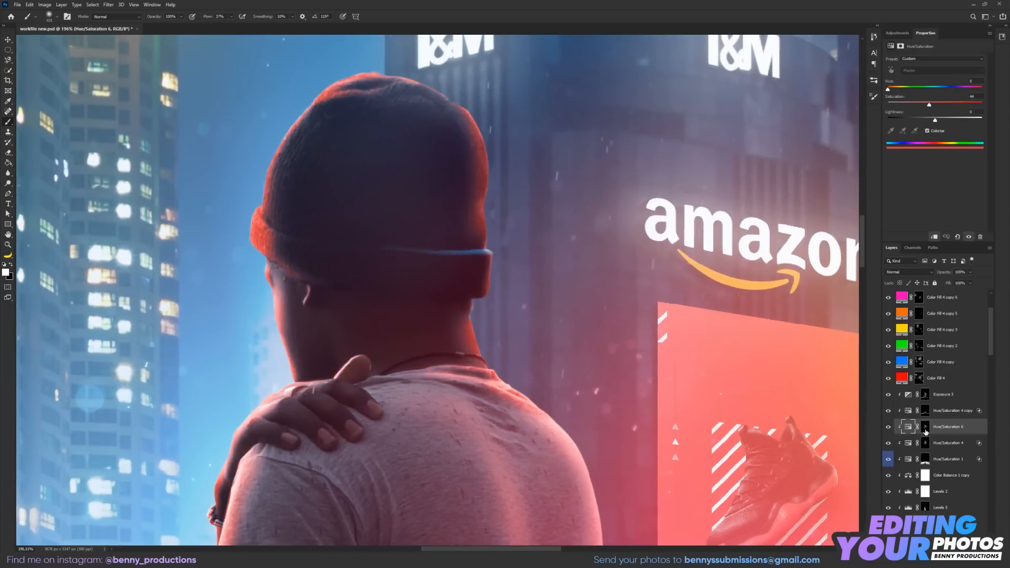
Paint the red rim light on the Hue/Saturation 6 mask along the man's back, and mask out the excess around him.
click(924, 426)
scroll(521, 231, down, 3)
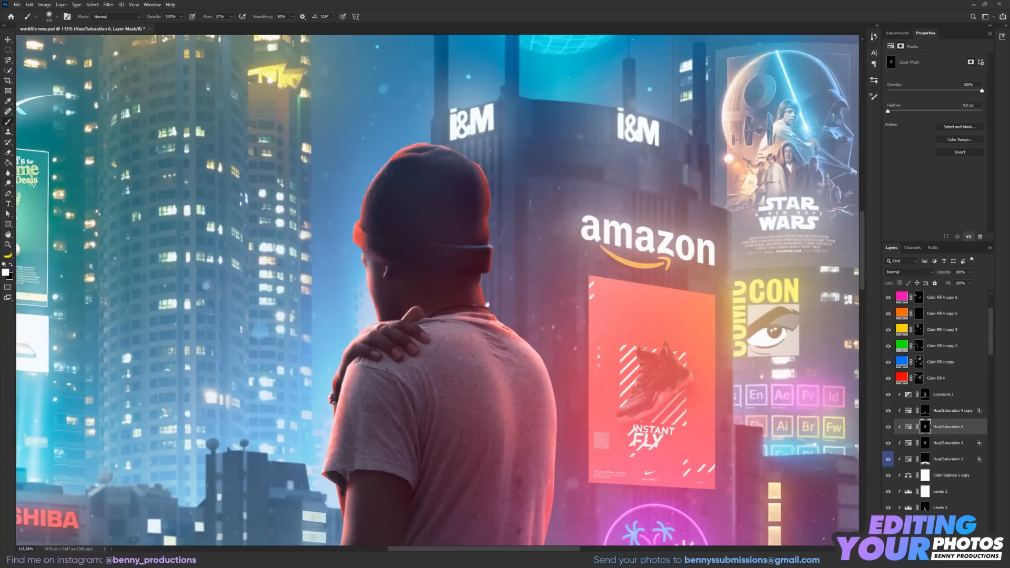
drag(521, 324, 541, 294)
scroll(510, 258, down, 3)
scroll(432, 203, up, 3)
key(x)
key(])
mouse_move(436, 221)
mouse_down()
mouse_move(435, 184)
mouse_move(476, 195)
mouse_up()
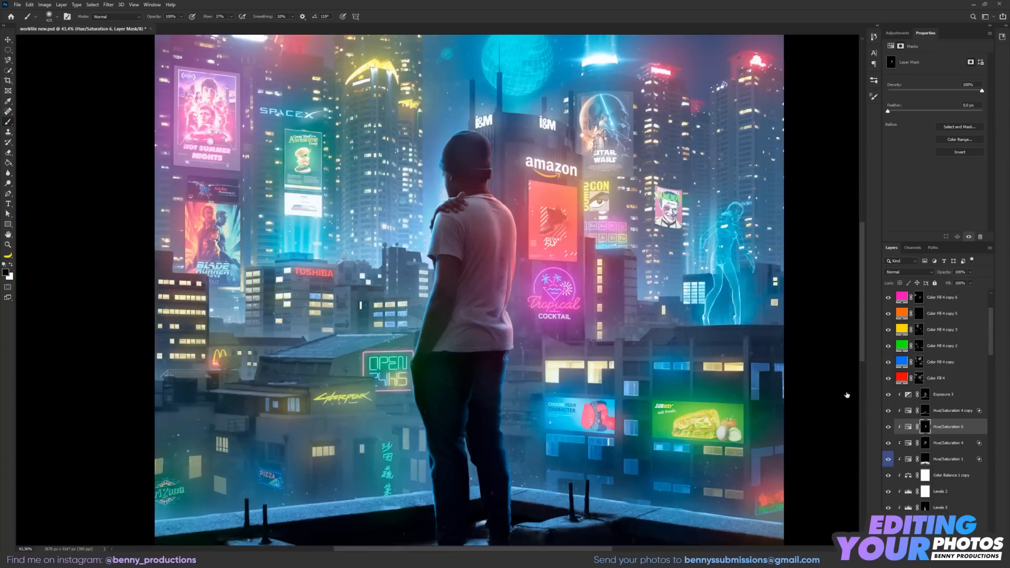
Apply the Camera Raw filter to the merged Layer 9 with Texture +24, Clarity +16, brighter whites, a lifted black point and Reds hue +12.
scroll(627, 111, up, 5)
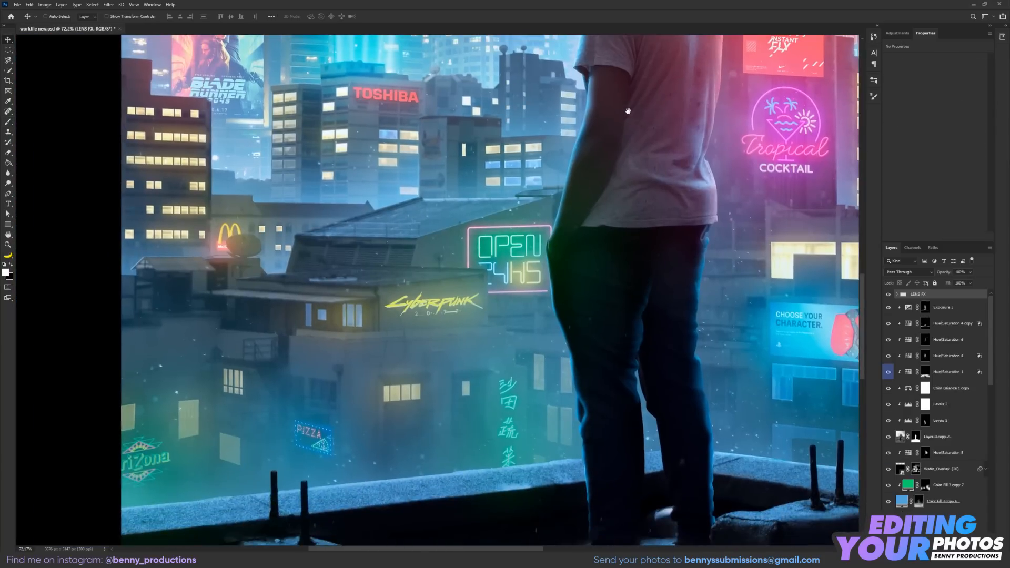
scroll(409, 273, down, 5)
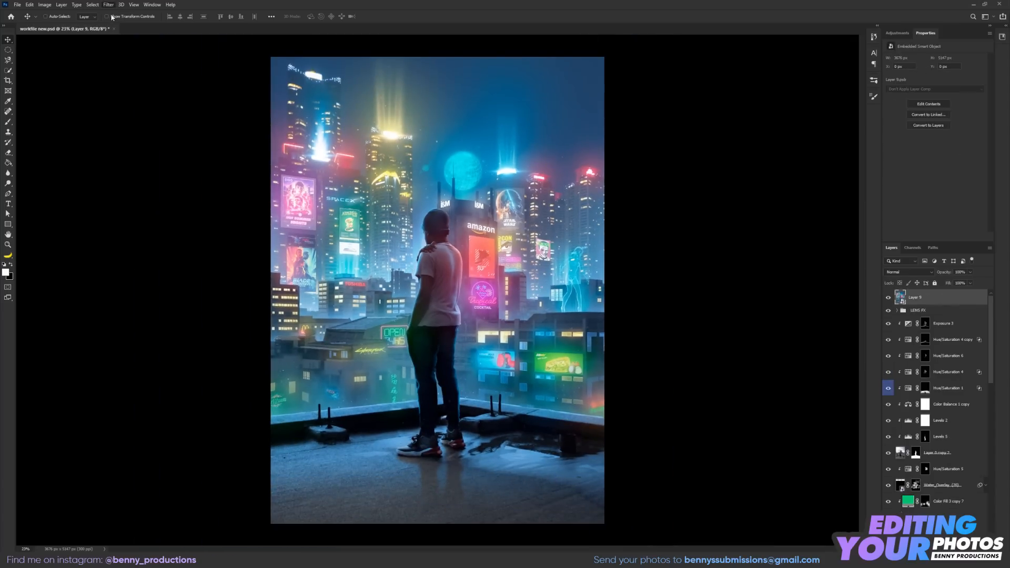
key(ctrl+shift+a)
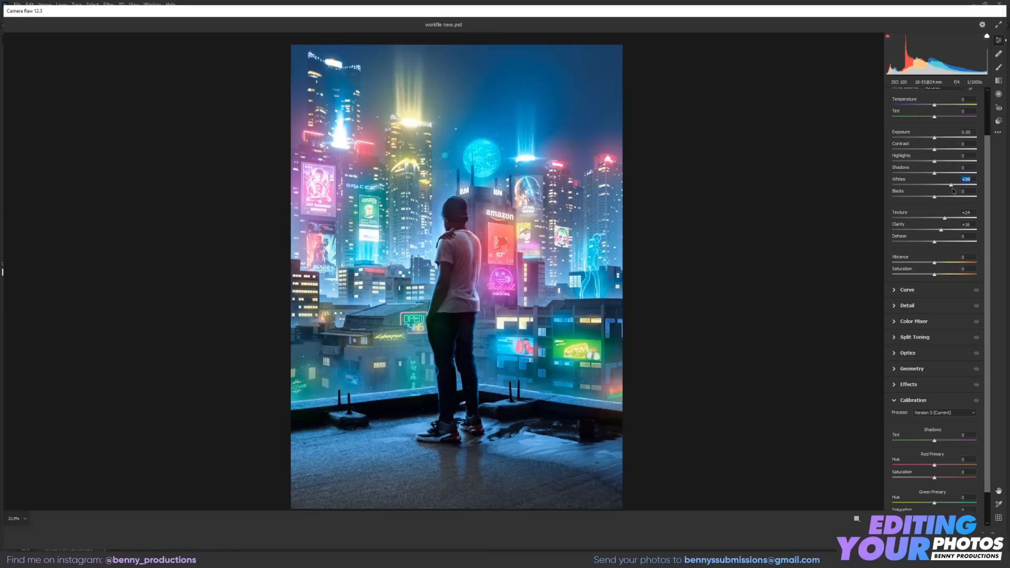
drag(953, 191, 959, 191)
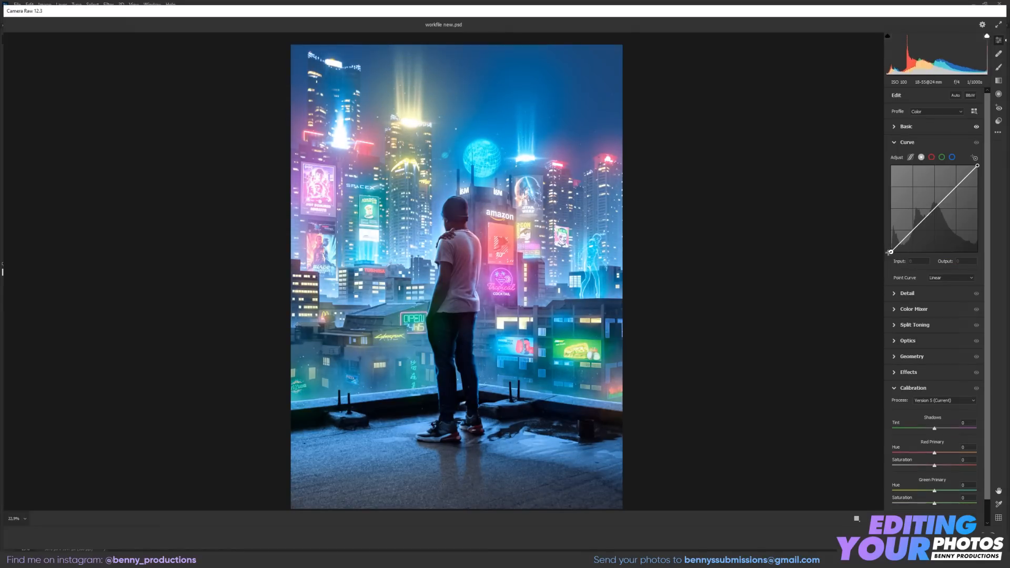
drag(889, 252, 891, 246)
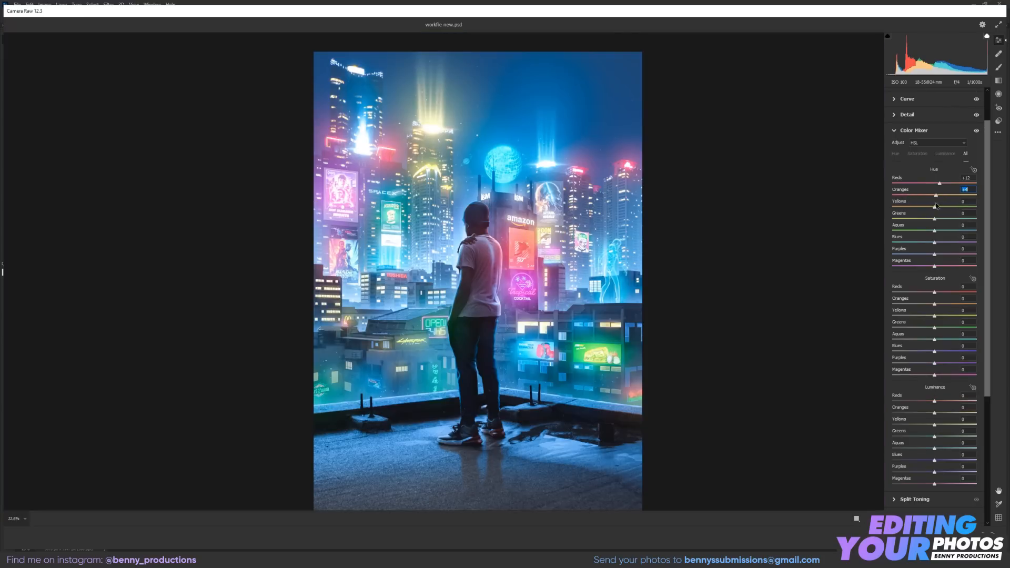
key(Return)
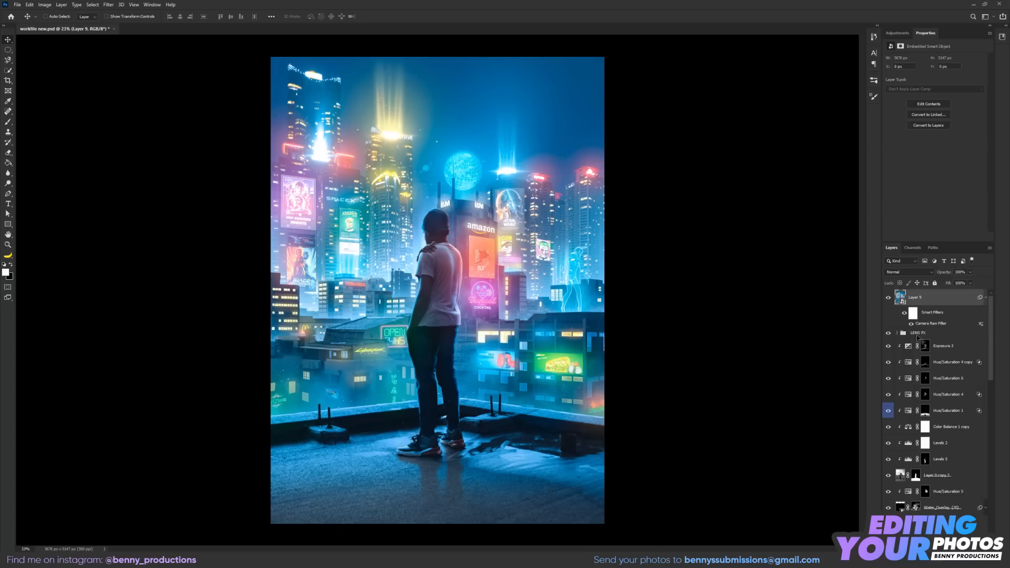
Position the flipped city copy over the rooftop in Screen mode and reveal it on the wet floor through a black mask.
scroll(441, 319, down, 1)
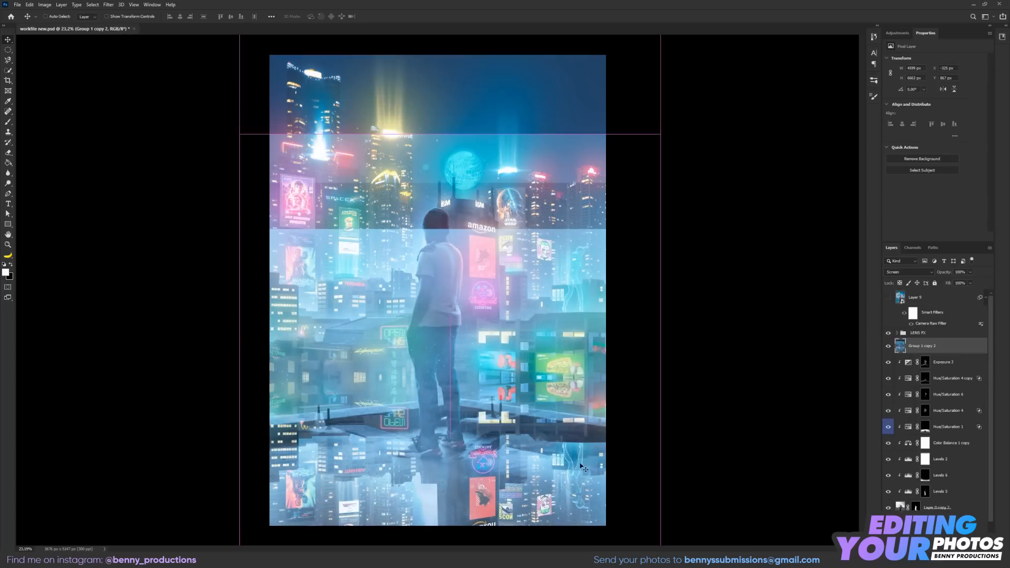
drag(573, 326, 572, 375)
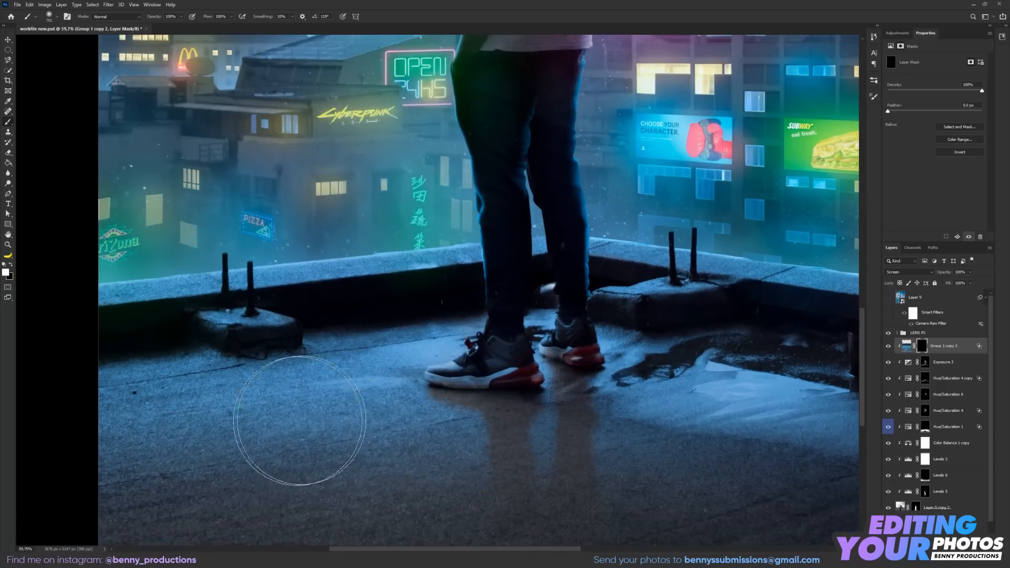
mouse_move(293, 417)
mouse_down()
mouse_move(398, 414)
mouse_move(551, 436)
mouse_move(789, 432)
mouse_up()
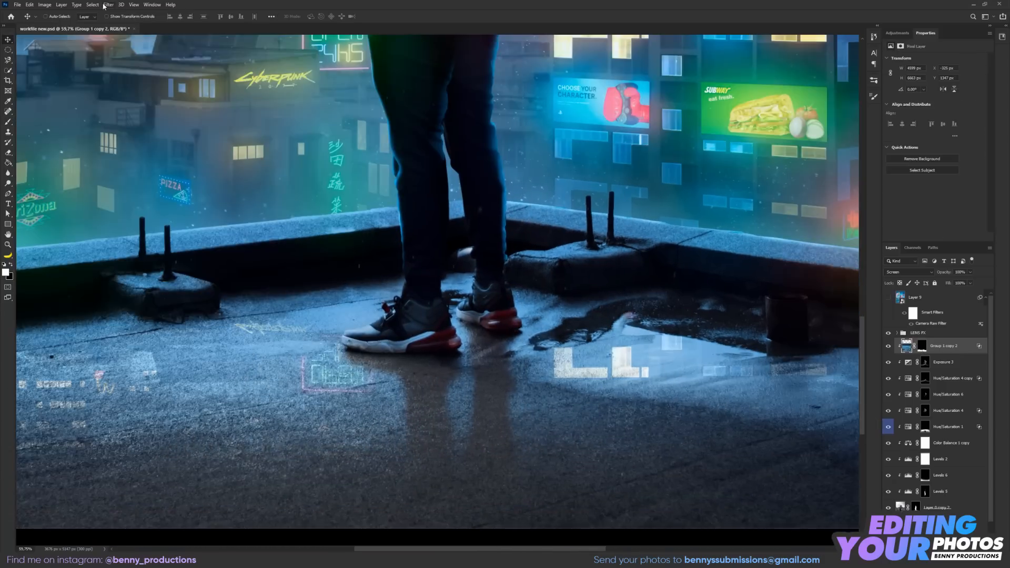
Soften the mirrored city reflection on the rooftop floor, refining its mask and setting the layer's fill to 70%.
click(108, 5)
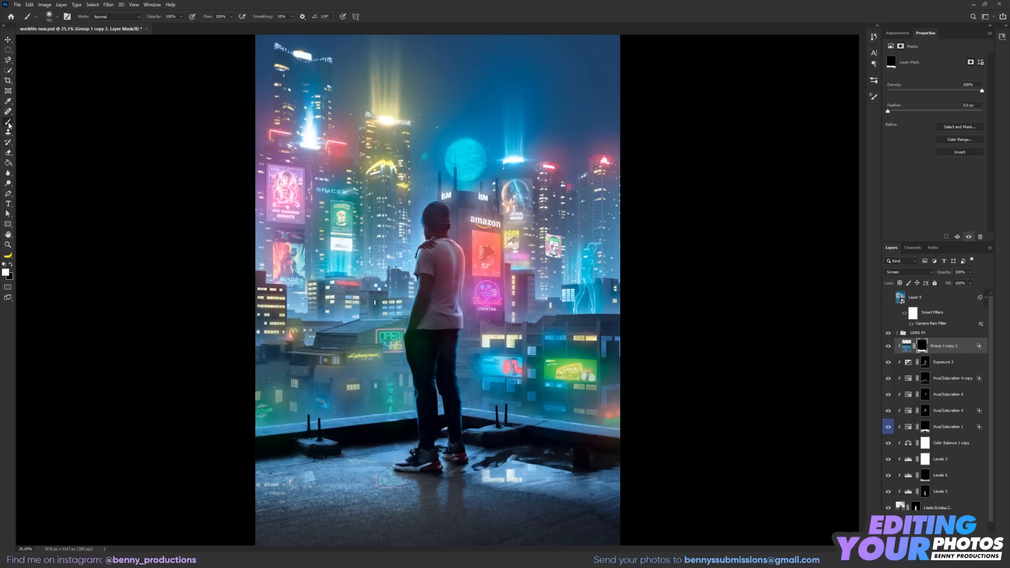
scroll(486, 406, up, 3)
drag(437, 483, 502, 484)
scroll(475, 430, down, 1)
drag(475, 429, 483, 393)
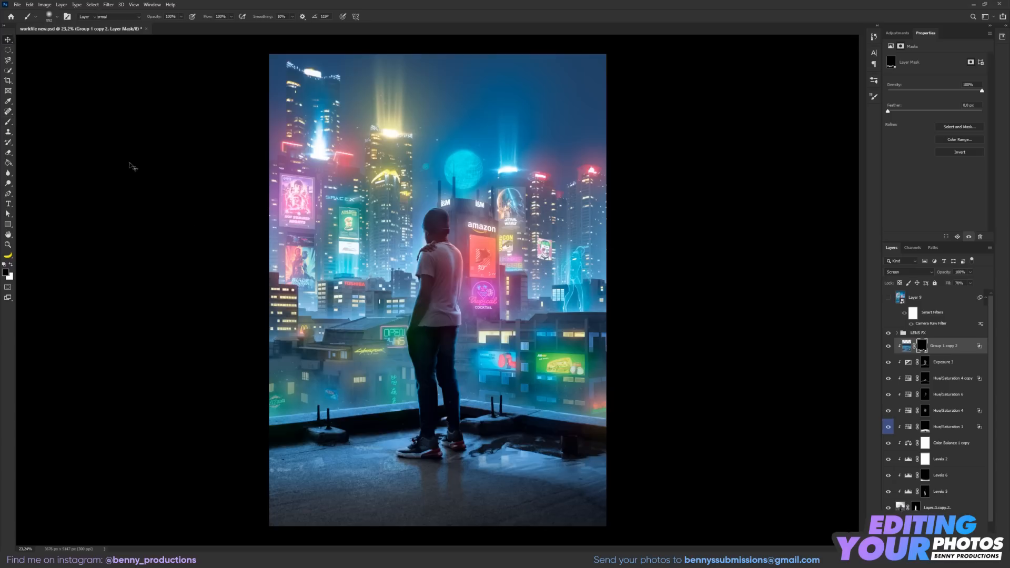
scroll(442, 479, down, 2)
scroll(443, 479, up, 5)
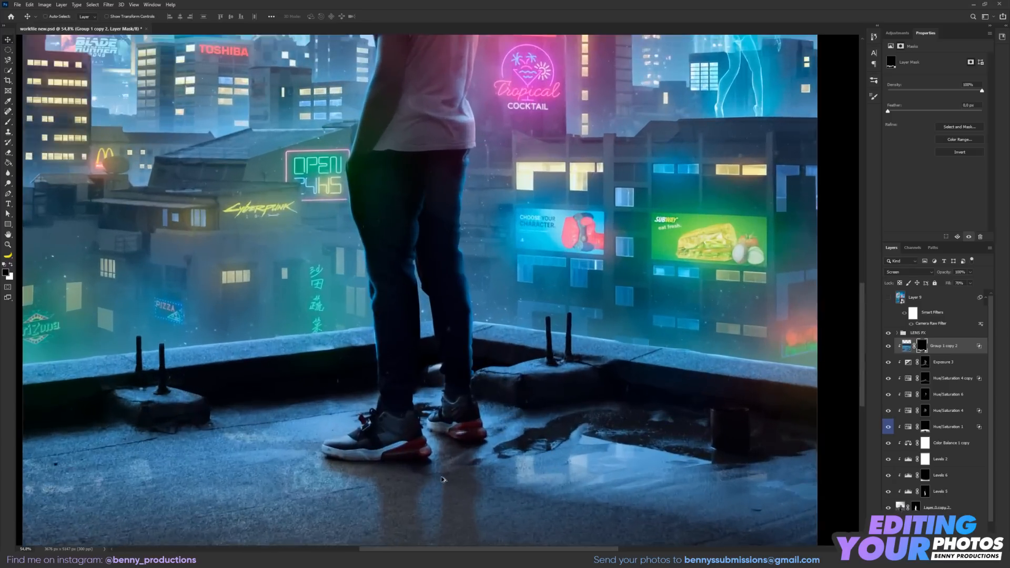
scroll(443, 479, down, 3)
Create an updated merged smart object with the same filter above the LENS FX group, and delete the outdated Layer 9.
click(927, 333)
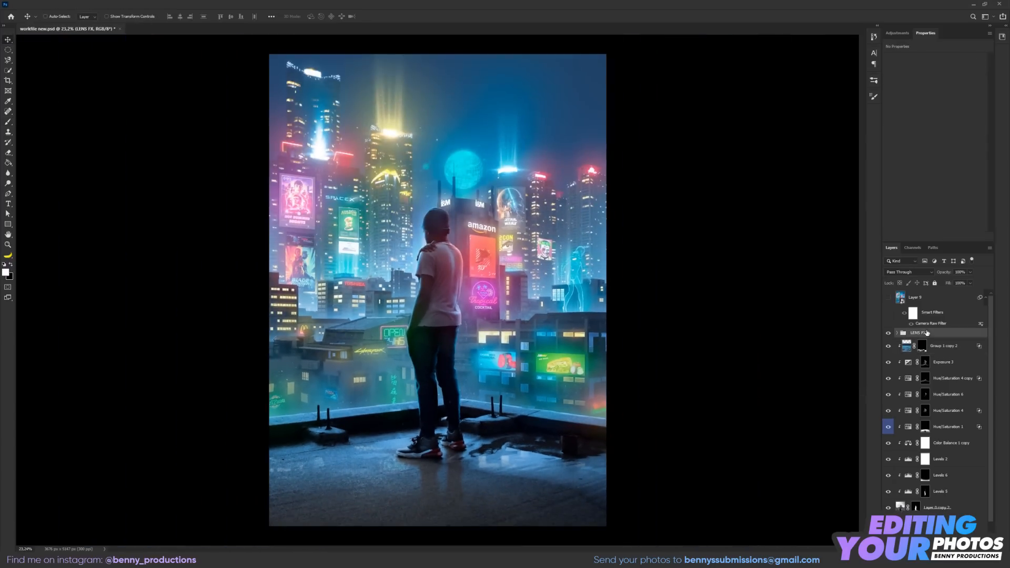
click(985, 297)
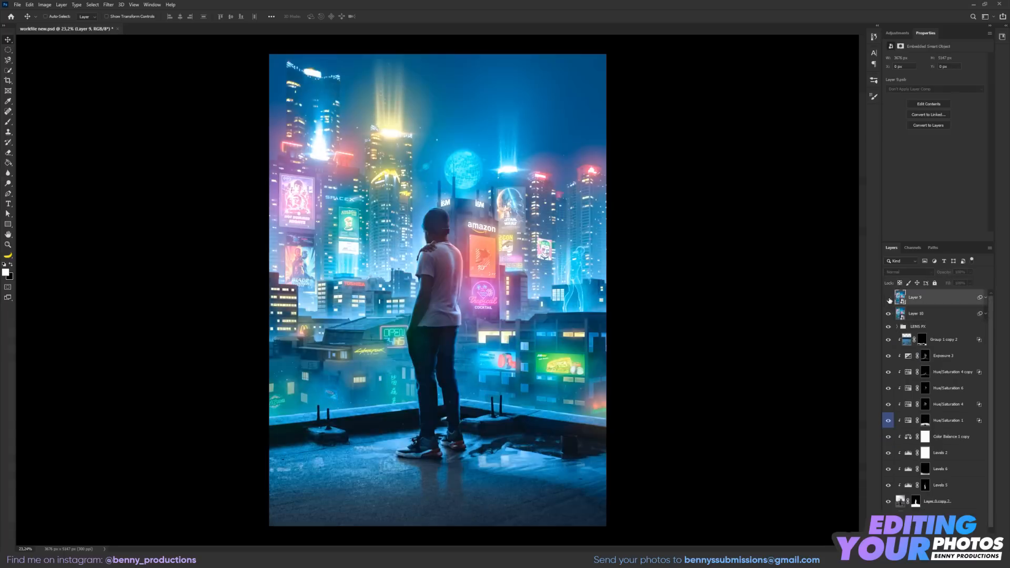
click(889, 299)
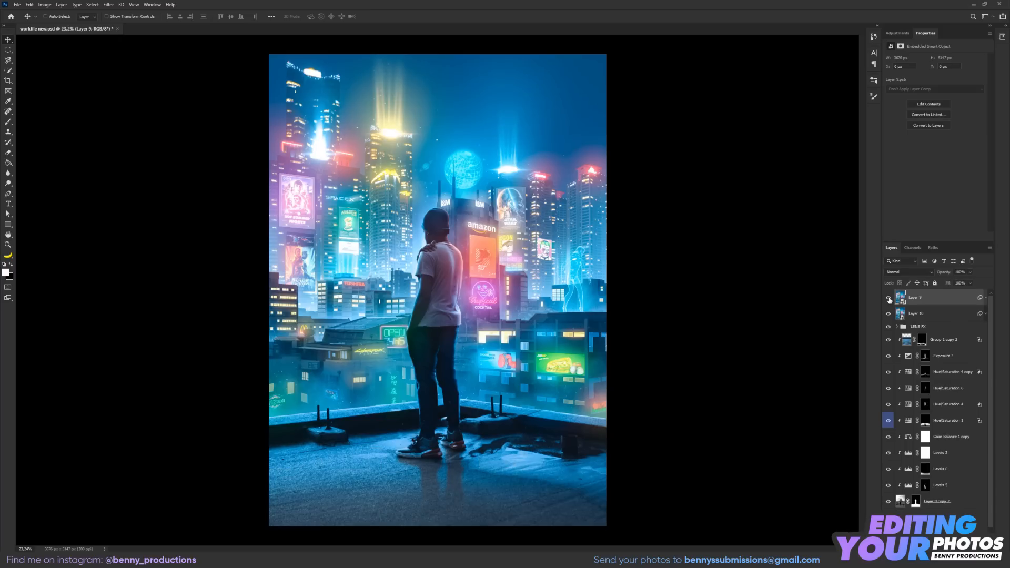
key(Delete)
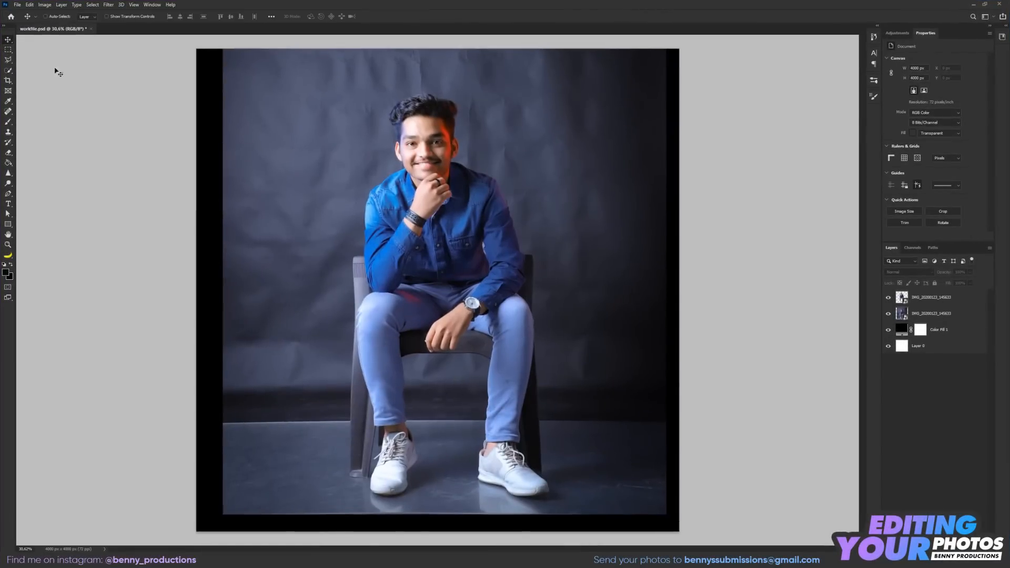
Delete the original studio photo layer so only the cutout of the seated man stays on the black background.
scroll(433, 146, up, 5)
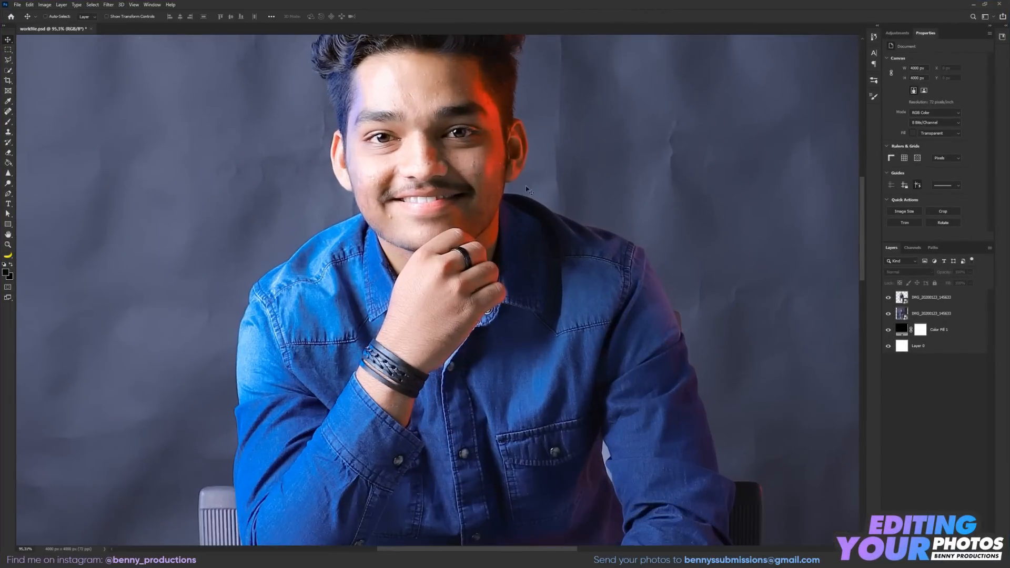
scroll(531, 196, up, 3)
scroll(528, 201, up, 2)
scroll(488, 180, down, 3)
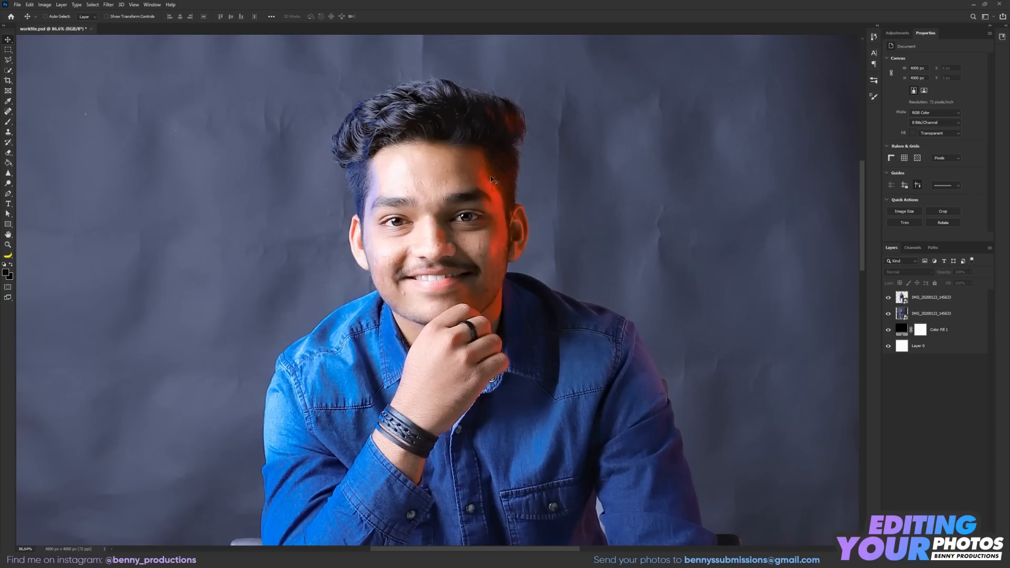
scroll(542, 304, down, 3)
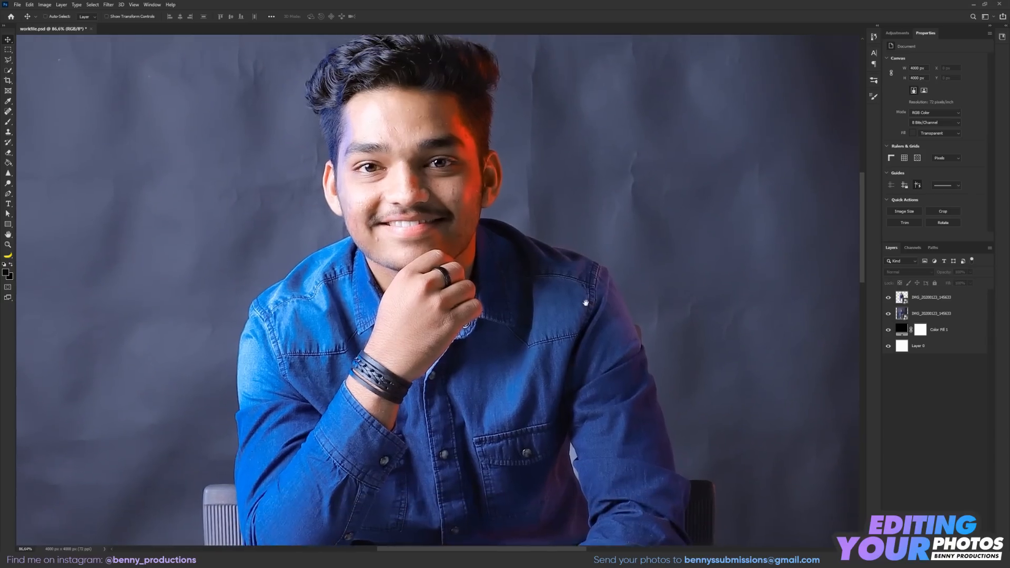
scroll(468, 220, down, 5)
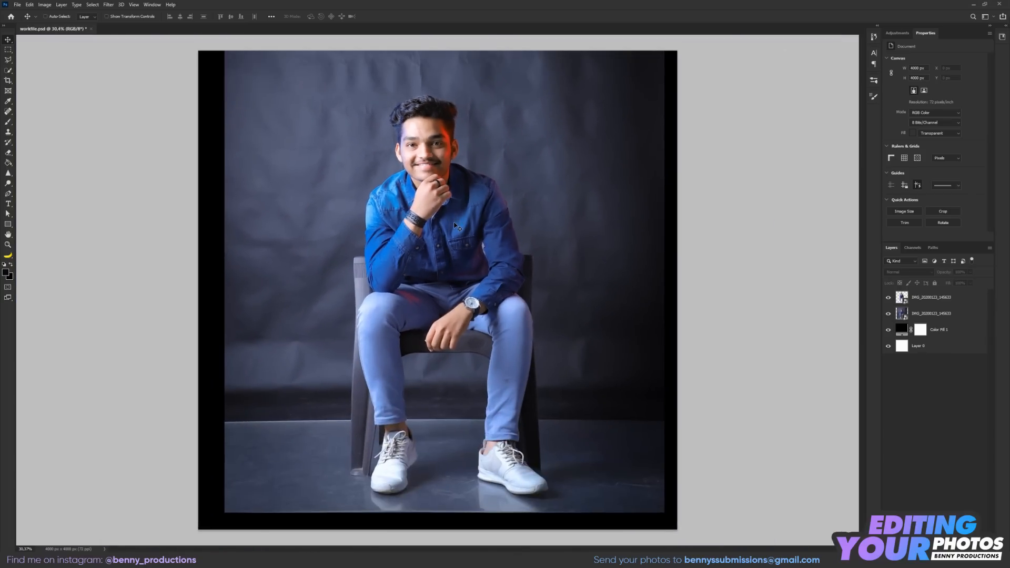
click(923, 298)
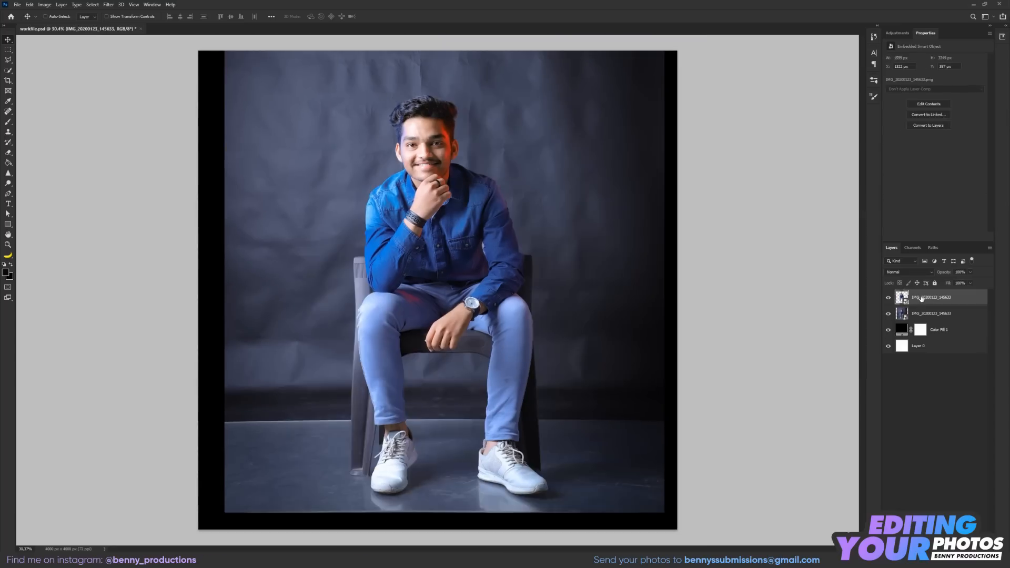
scroll(382, 119, up, 3)
click(888, 313)
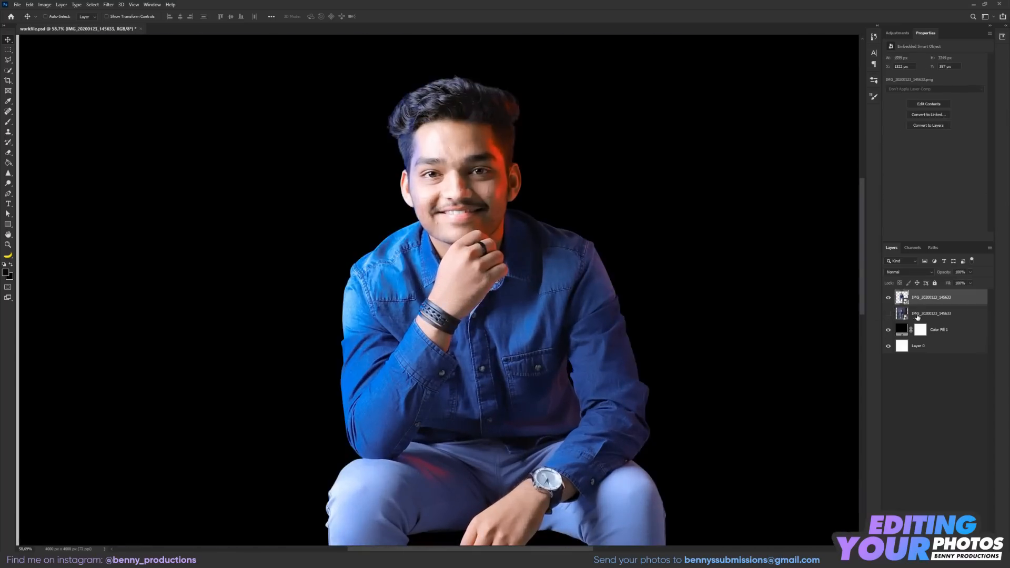
click(927, 314)
scroll(681, 283, down, 3)
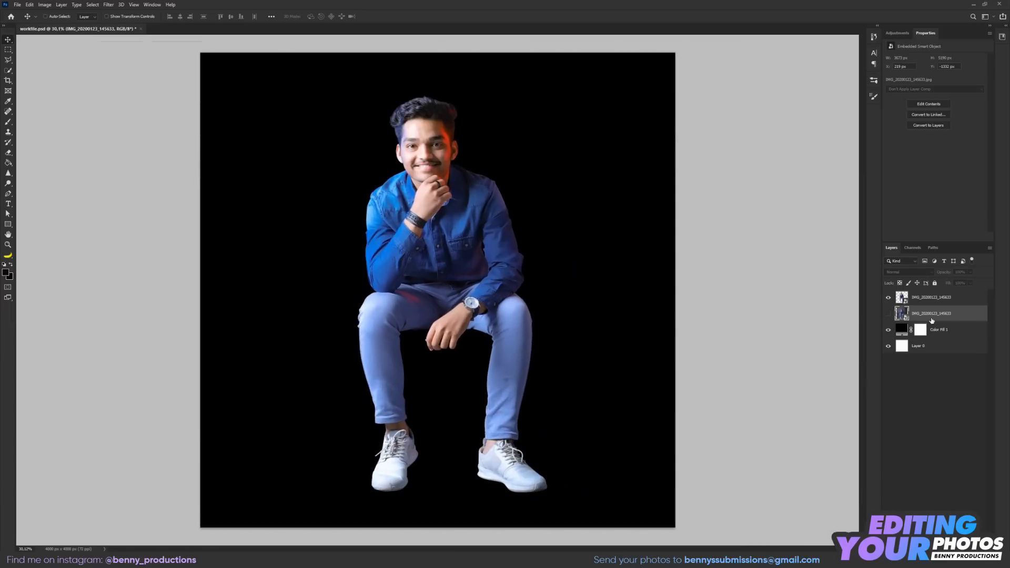
key(Delete)
Scale down the cutout man and seat him on the brown leather sofa placed behind him.
scroll(386, 142, down, 1)
scroll(440, 202, up, 1)
ctrl+click(451, 214)
key(ctrl+t)
drag(661, 512, 550, 365)
key(Return)
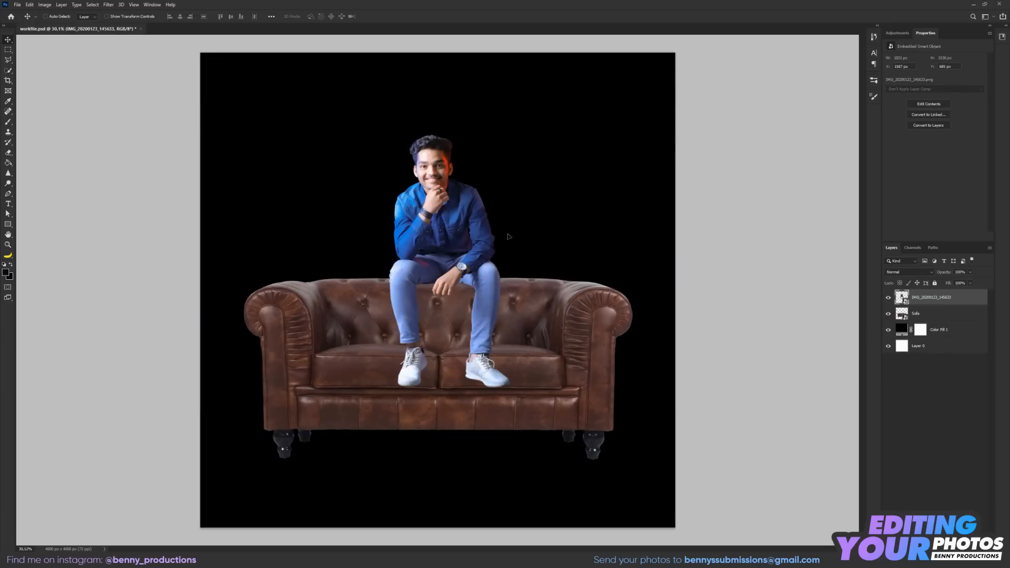
drag(508, 244, 471, 302)
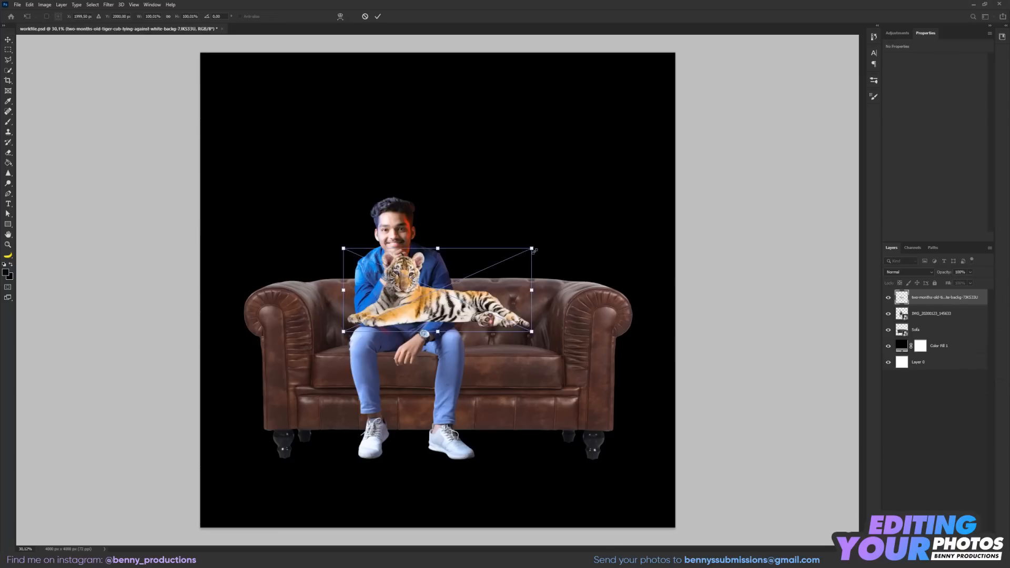
Place three tiger cubs around the man: one beside him, one behind him and one lying on the floor in front.
drag(530, 247, 507, 251)
key(Return)
key(ctrl+bracketleft)
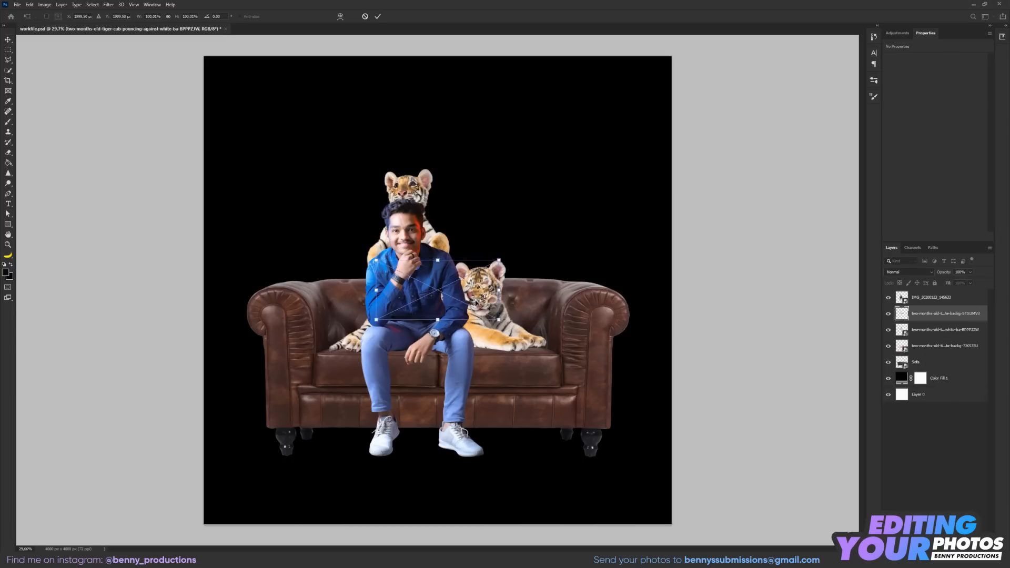
drag(579, 416, 665, 382)
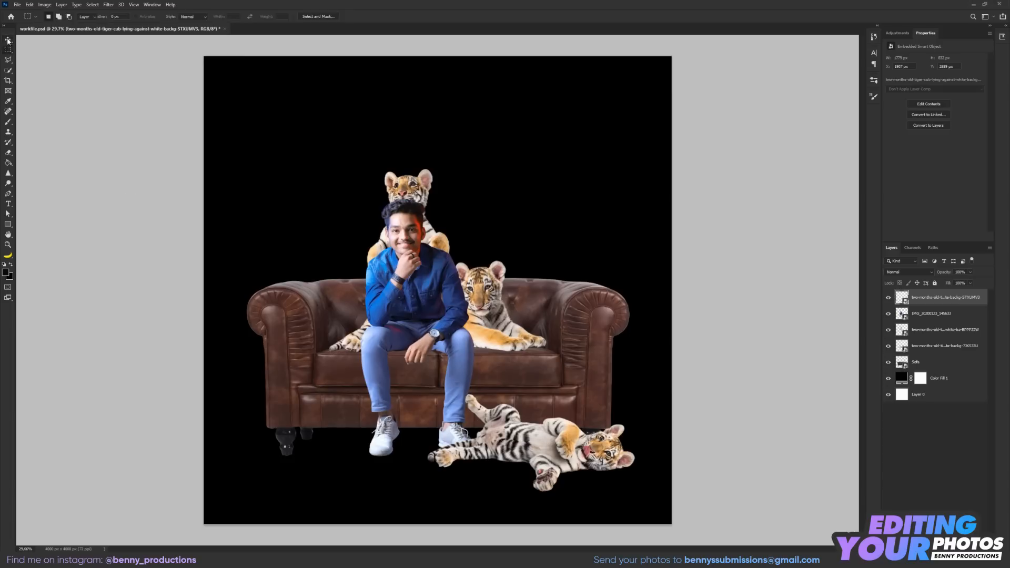
Select the sofa, man and tiger cub layers and move them together slightly upward on the canvas.
click(8, 40)
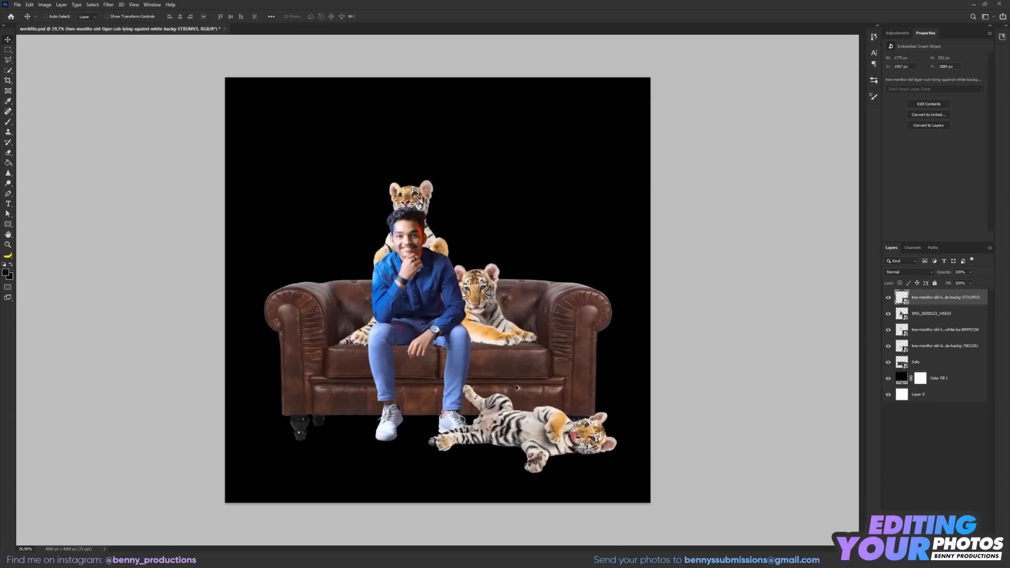
drag(577, 388, 577, 377)
scroll(569, 375, down, 1)
scroll(569, 374, up, 2)
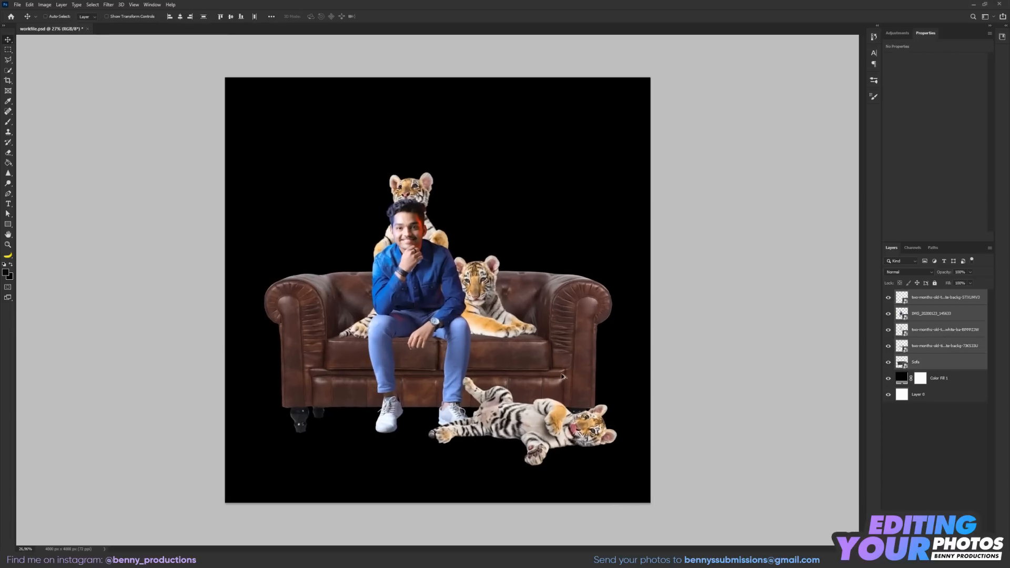
Place the TX 1963 wood texture behind the sofa, move it to the lower part of the canvas and widen it to the canvas edges.
scroll(506, 322, down, 1)
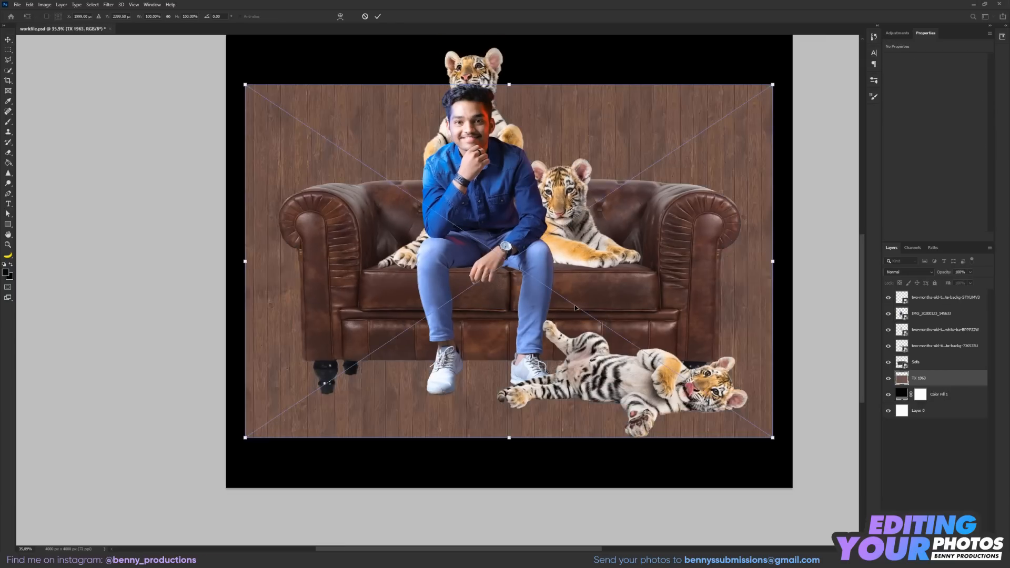
scroll(515, 242, down, 2)
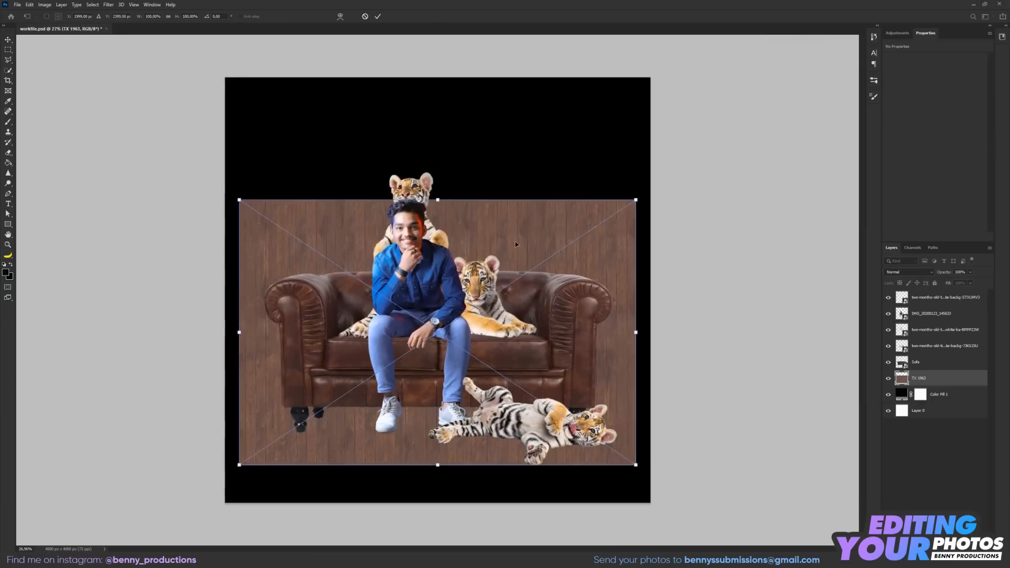
drag(516, 242, 506, 382)
drag(636, 338, 652, 328)
Distort the wood texture into a floor in perspective, pulling its lower corners up and far outward beyond the canvas.
right_click(588, 361)
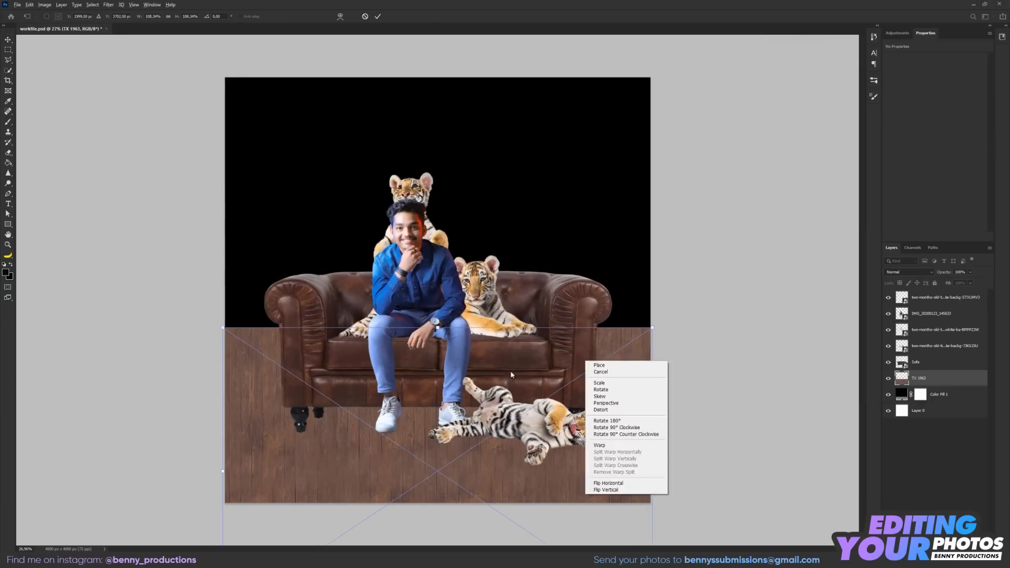
click(476, 369)
drag(476, 368, 477, 405)
scroll(476, 405, down, 2)
scroll(476, 406, down, 1)
right_click(481, 408)
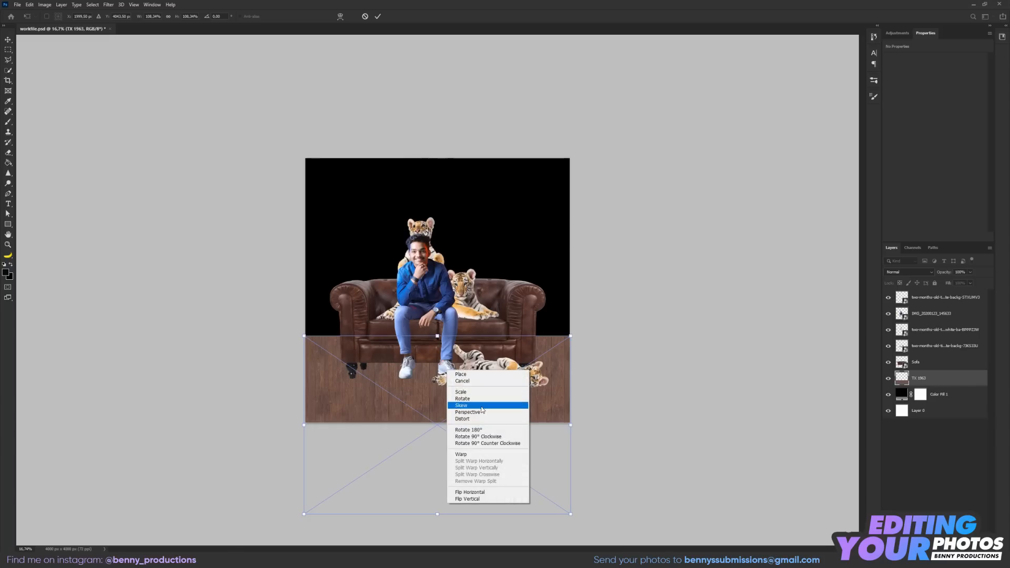
click(478, 419)
drag(571, 513, 805, 408)
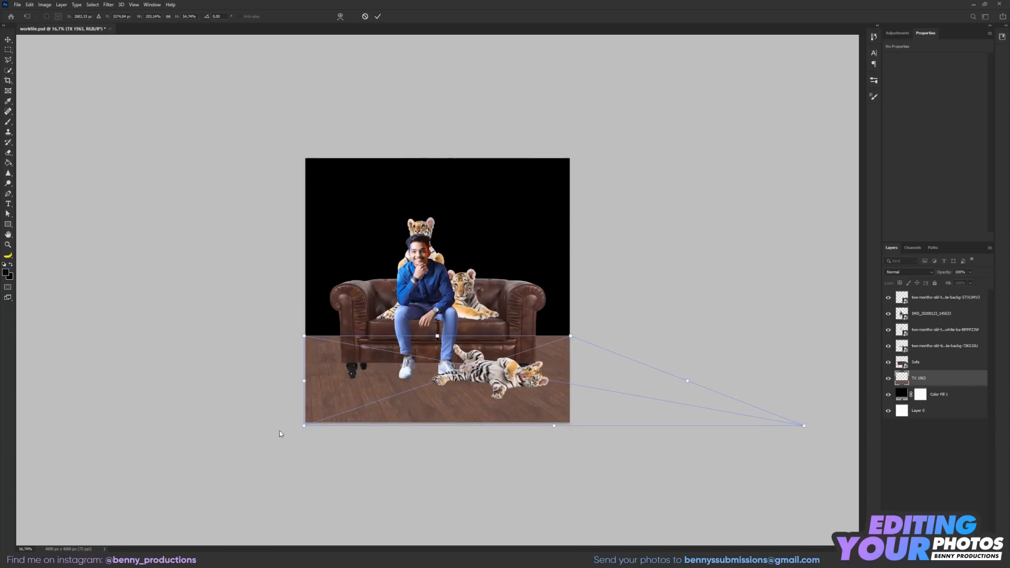
Place a textured wall image directly above the black colour fill and enlarge it to cover the background.
key(alt+bracketleft)
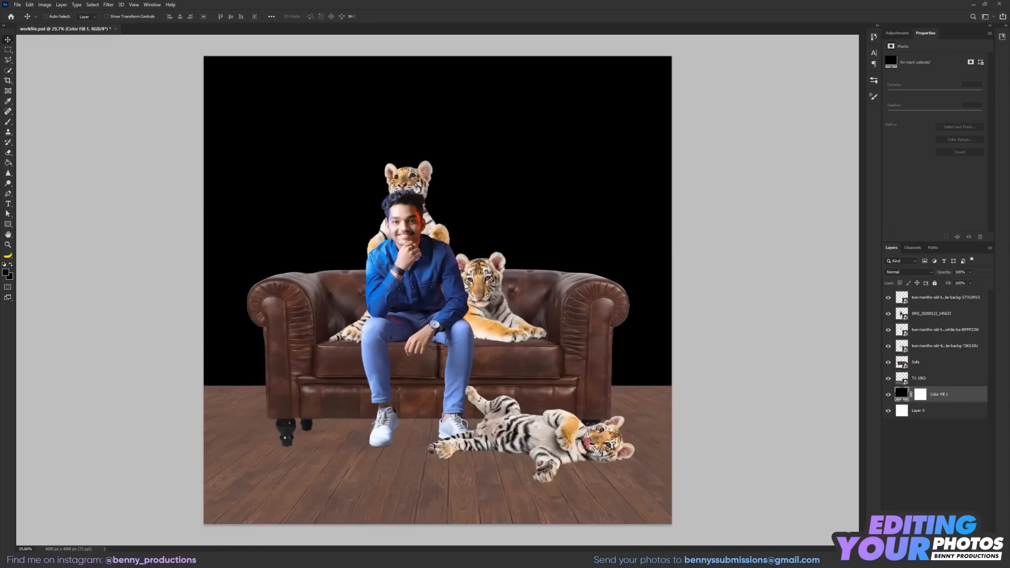
drag(518, 238, 699, 124)
key(Return)
click(44, 4)
Darken the wooden floor with a clipped Exposure adjustment, lowering its exposure and gamma correction.
click(896, 33)
click(932, 52)
drag(935, 79, 923, 81)
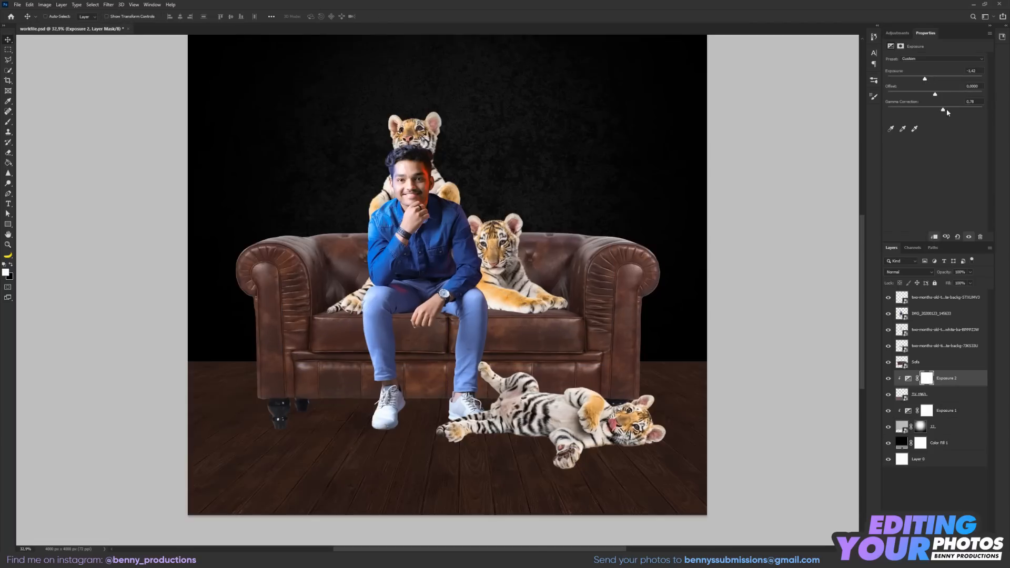
drag(946, 109, 950, 110)
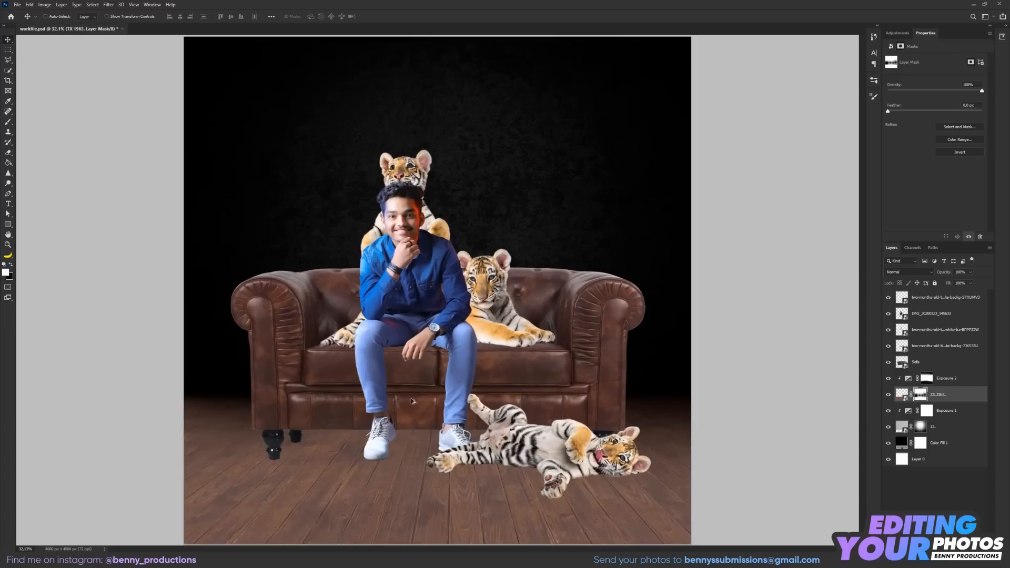
Add an Exposure adjustment with a black mask above the floor and paint a soft contact shadow around the sofa's feet.
scroll(368, 317, up, 5)
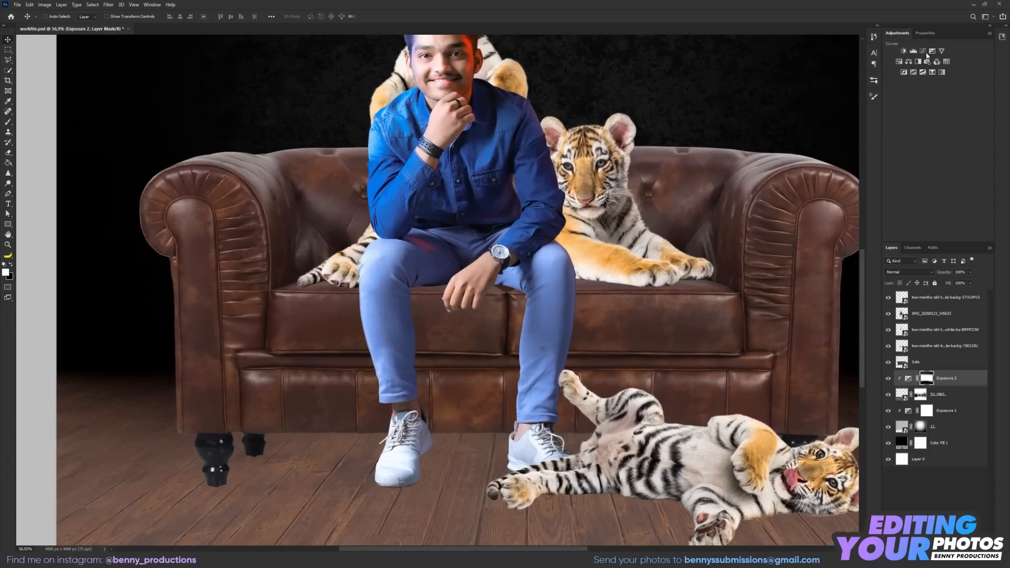
click(923, 51)
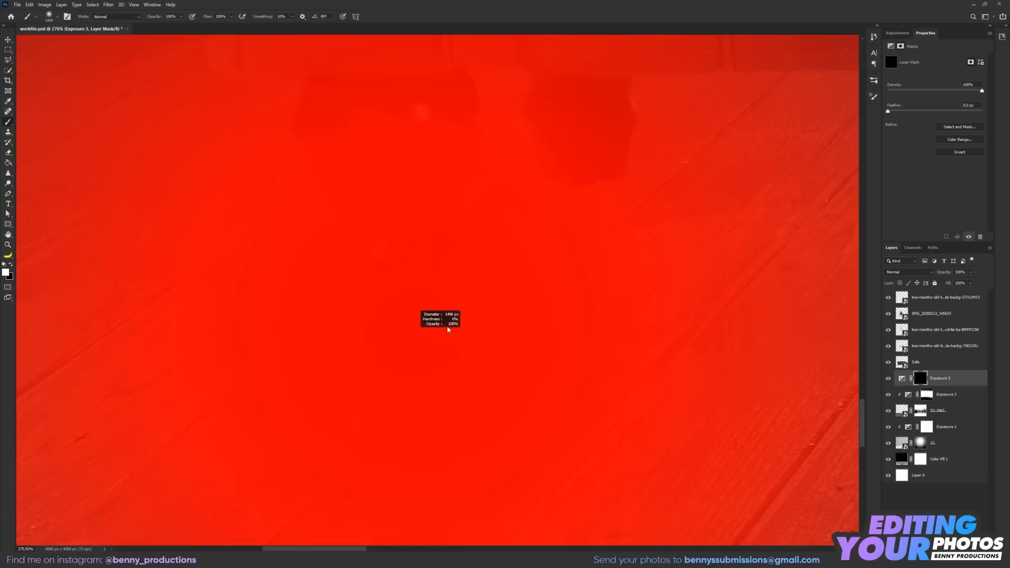
mouse_move(443, 331)
mouse_down()
mouse_move(450, 313)
mouse_move(444, 320)
mouse_up()
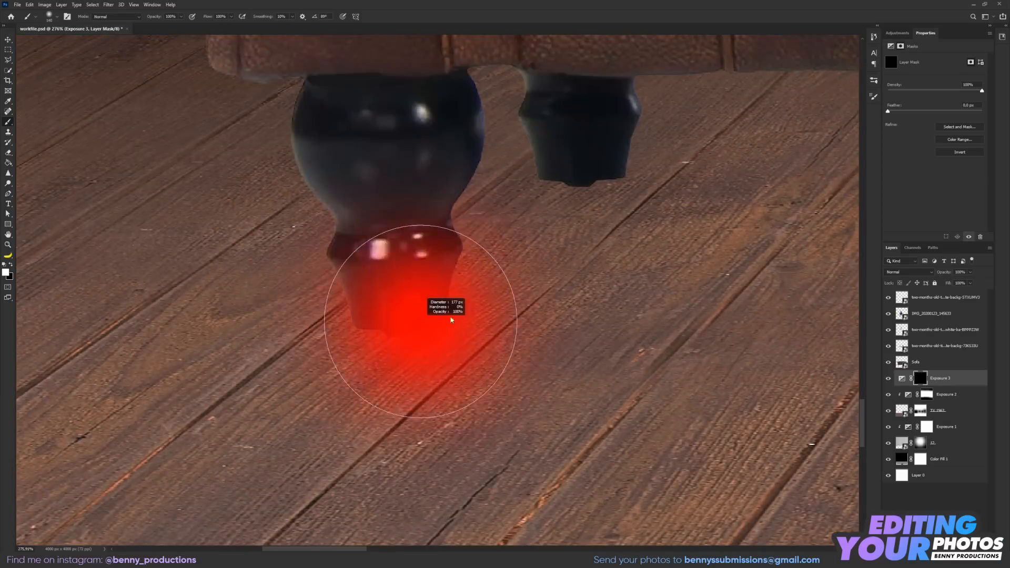
right_click(419, 330)
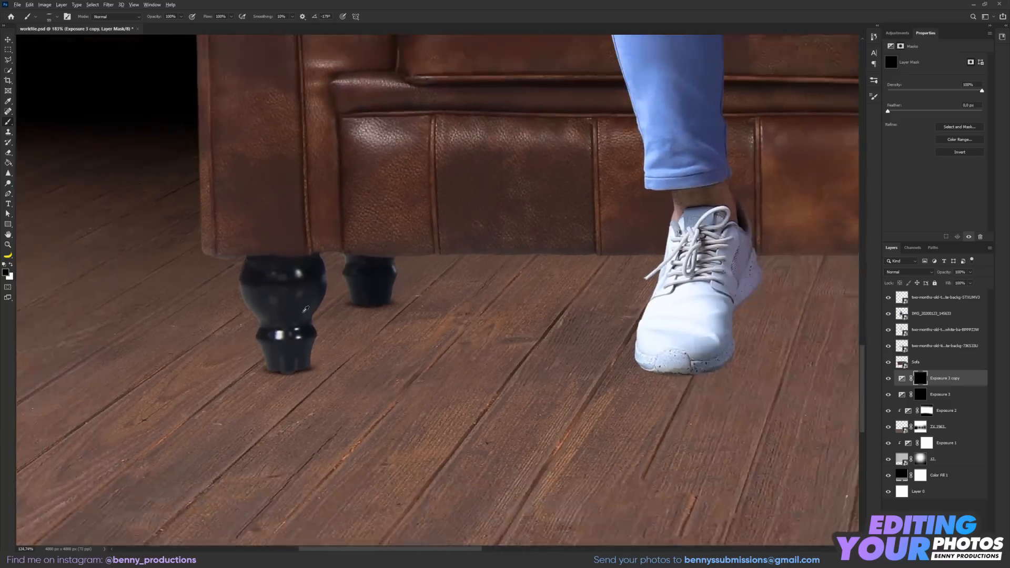
Paint a broader floor shadow beneath the sofa with a flattened brush on the mask of a duplicated Exposure adjustment.
drag(433, 329, 429, 316)
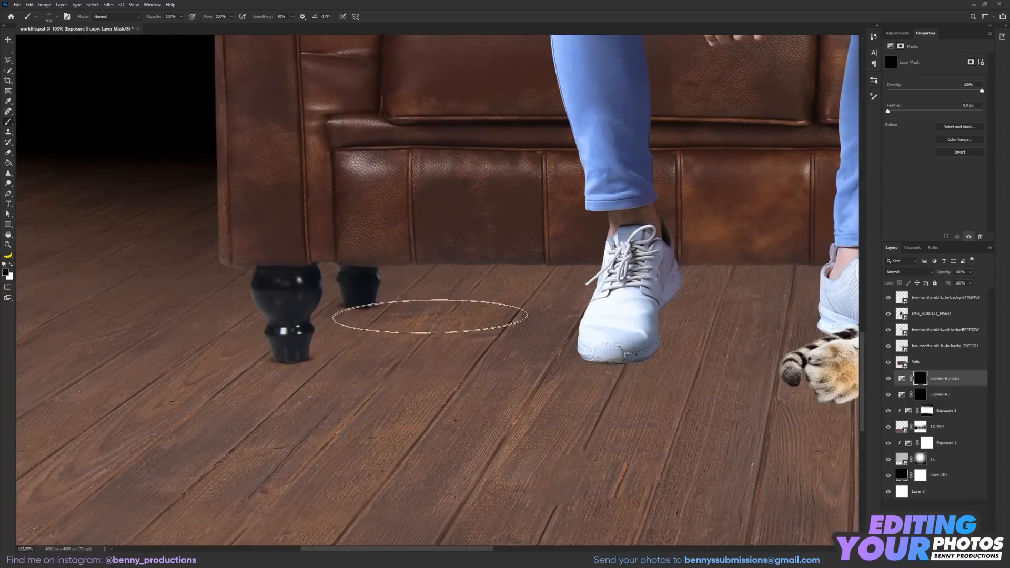
key(x)
click(416, 340)
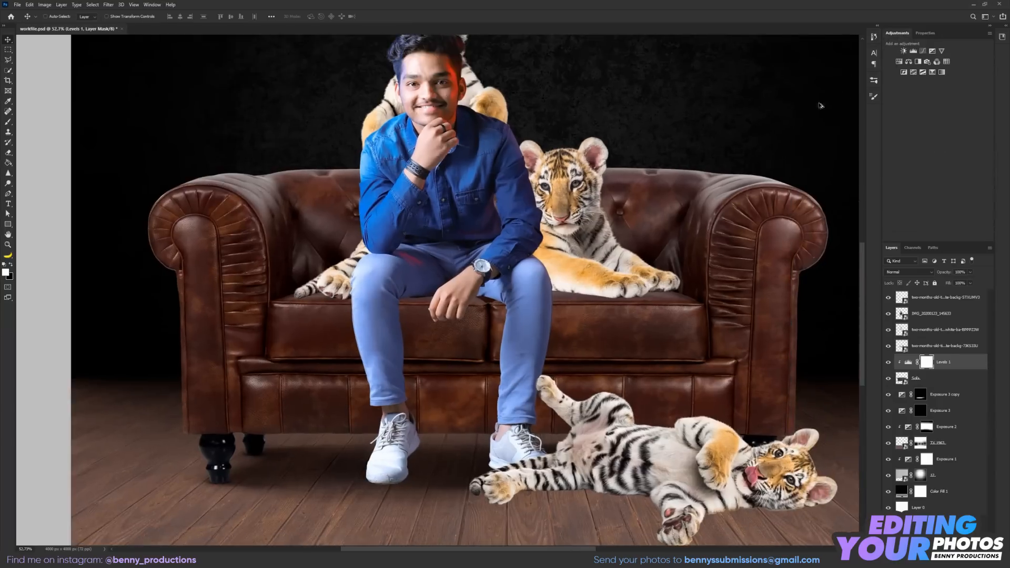
Turn the sofa leather from brown to black with clipped Vibrance and Brightness/Contrast adjustments.
click(942, 52)
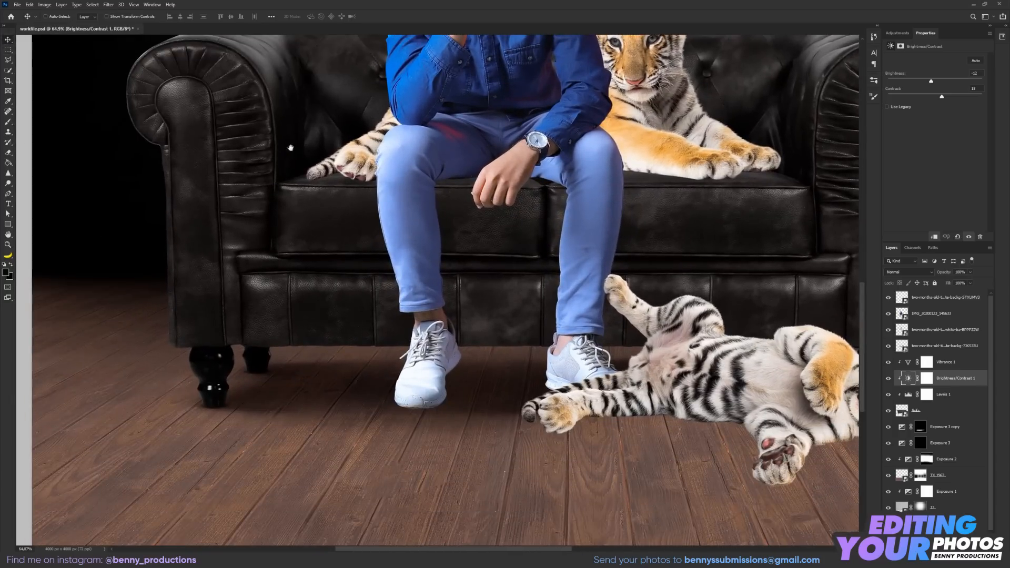
drag(442, 174, 425, 203)
scroll(424, 201, down, 3)
Paint contact shadows on the floor around the man's shoes using another copy of the Exposure adjustment.
scroll(393, 373, up, 8)
mouse_move(599, 263)
mouse_down()
mouse_move(523, 269)
mouse_move(558, 277)
mouse_up()
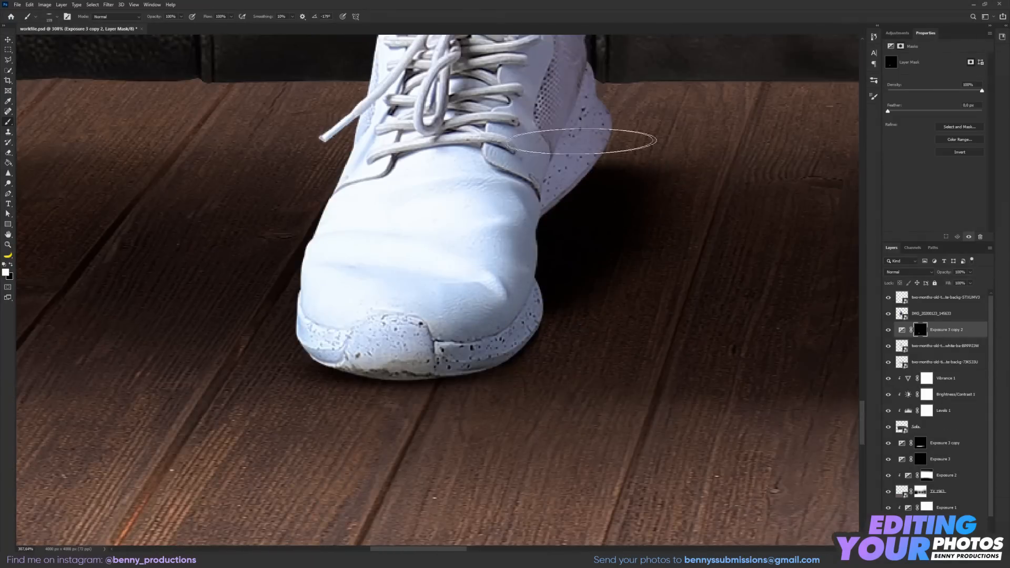
Paint soft shadows through clipped Exposure masks on the sofa seat beneath the man's thigh and on his jeans.
scroll(608, 135, down, 2)
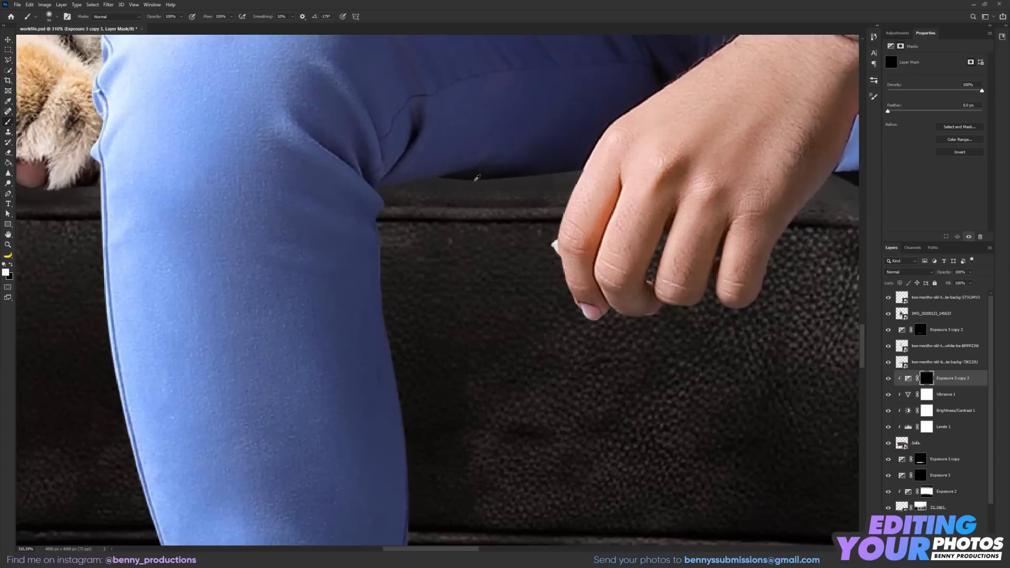
drag(541, 163, 610, 152)
mouse_move(501, 140)
mouse_down()
mouse_move(519, 131)
mouse_move(469, 140)
mouse_up()
scroll(469, 140, down, 10)
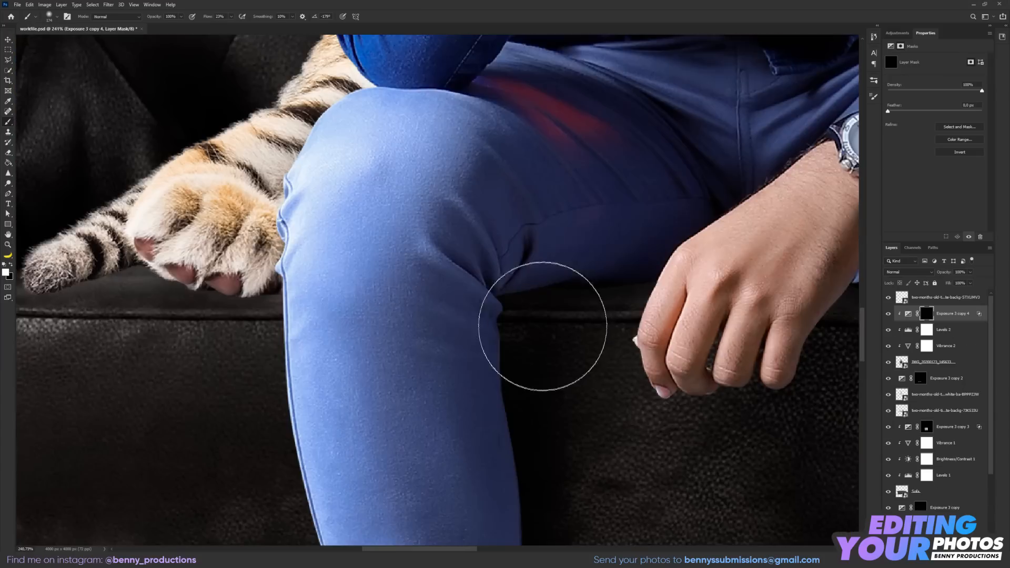
key(bracketleft)
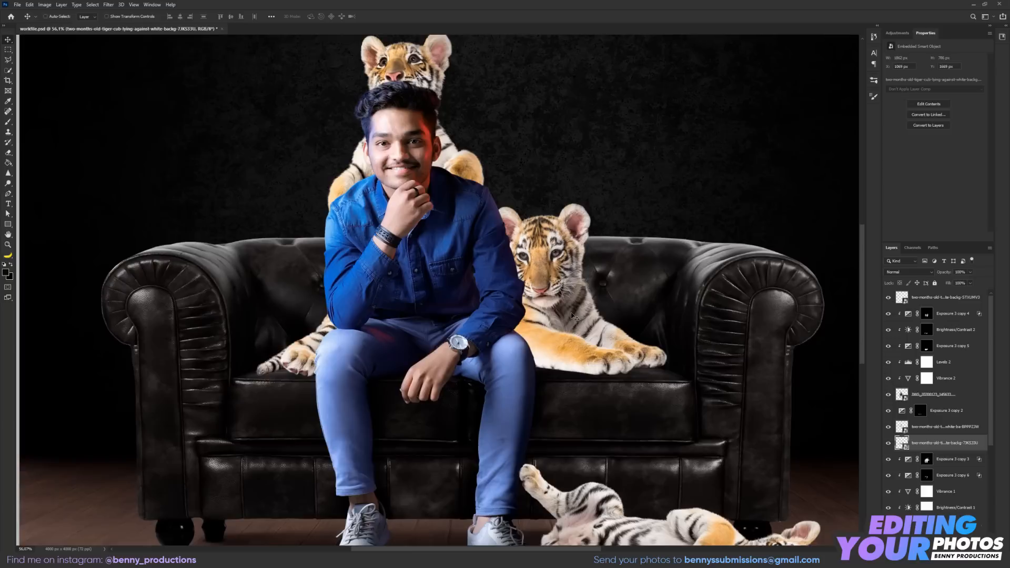
Add a Levels adjustment clipped to the tiger cub lying on the sofa and darken its midtones.
scroll(549, 235, up, 2)
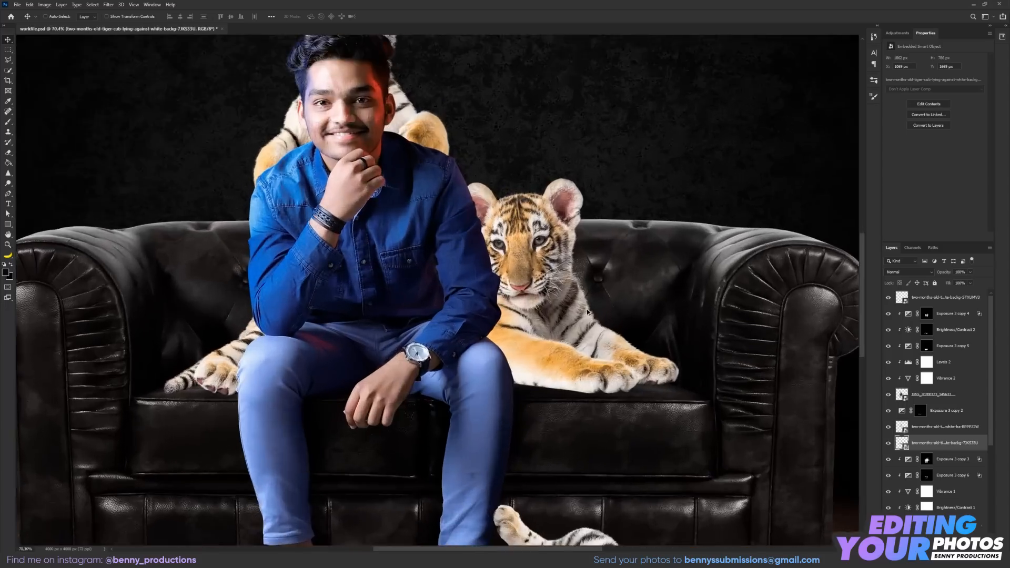
scroll(572, 314, up, 3)
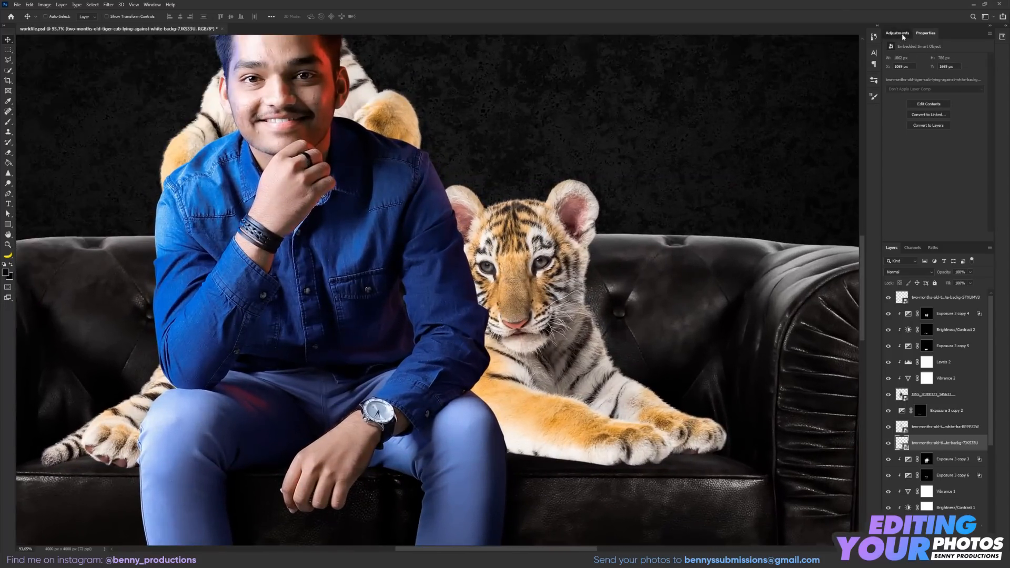
click(903, 36)
click(906, 46)
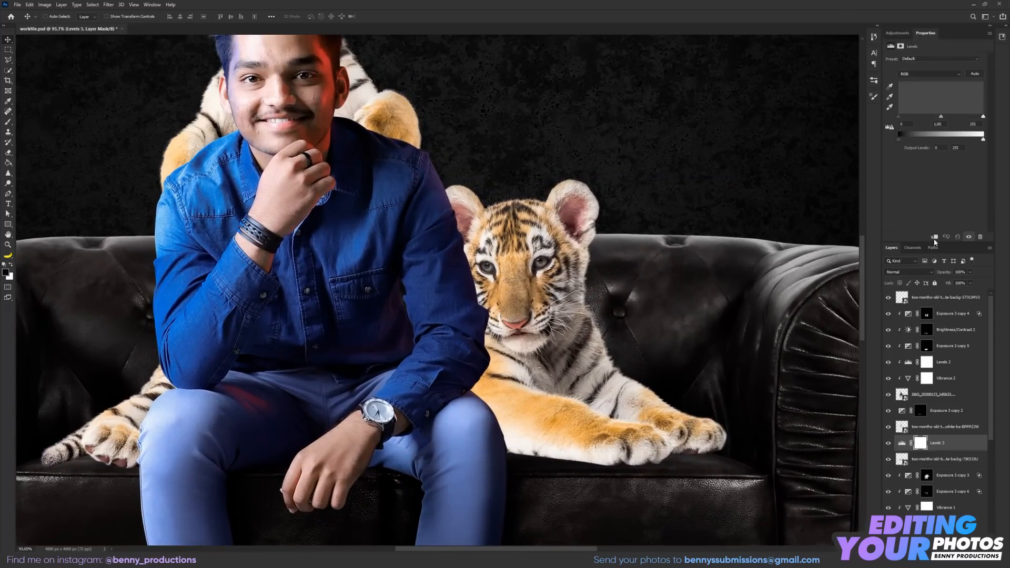
drag(945, 120, 948, 120)
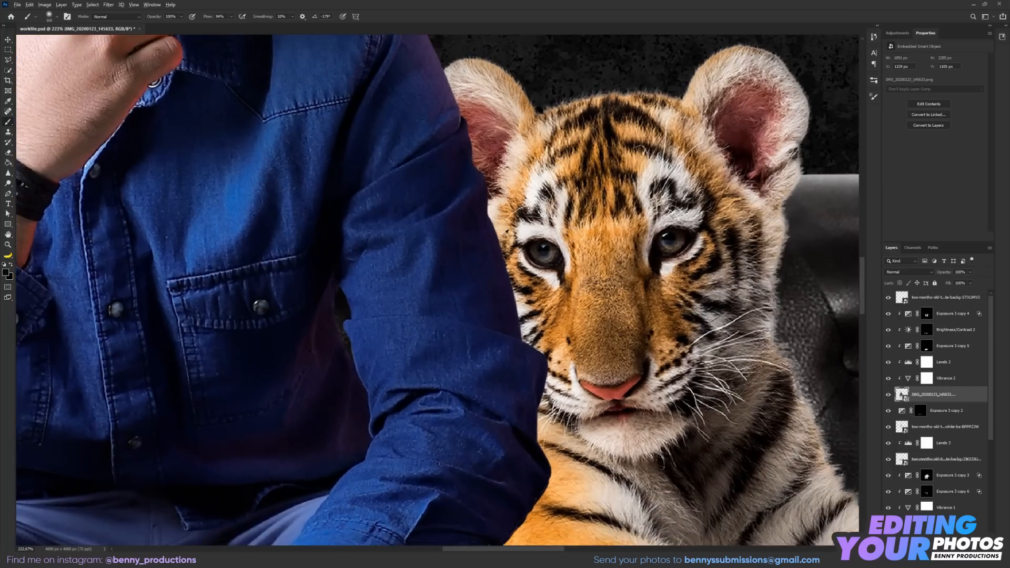
Mask the man's sleeve edge with a fur-textured brush so the neighbouring cub's ear and cheek fur overlap it.
right_click(560, 228)
click(872, 95)
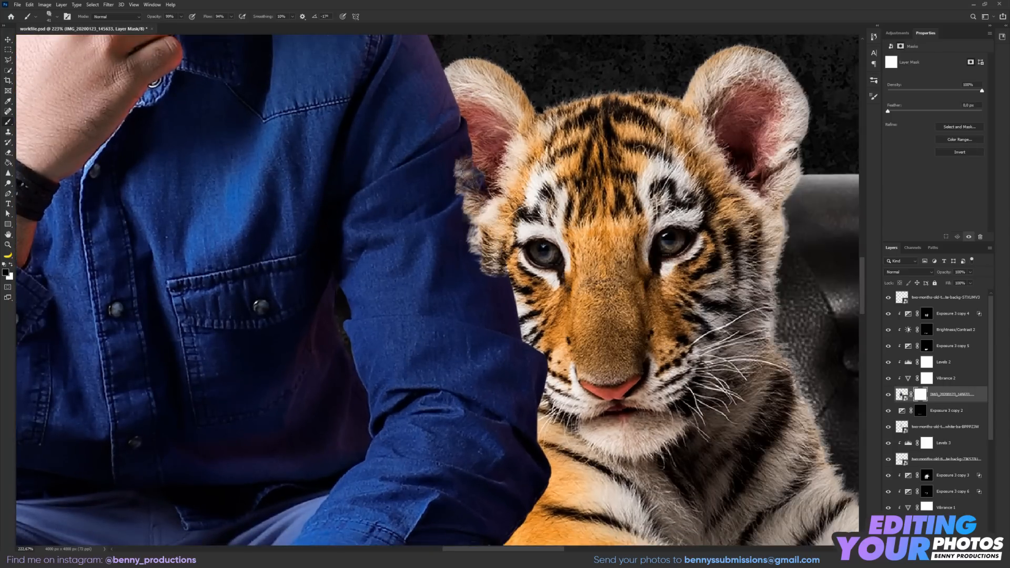
drag(462, 147, 447, 91)
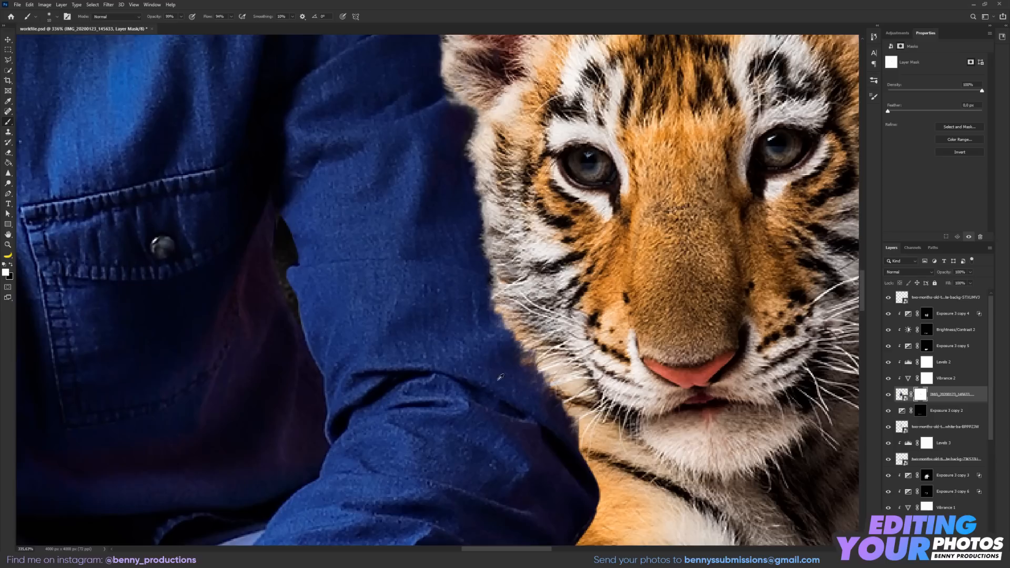
key(v)
scroll(506, 238, down, 12)
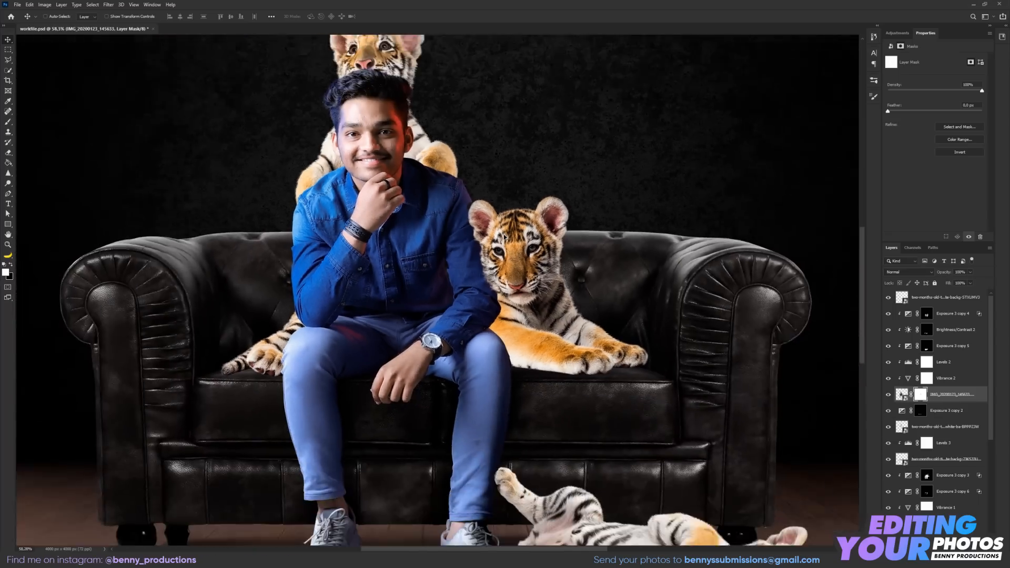
scroll(396, 226, down, 3)
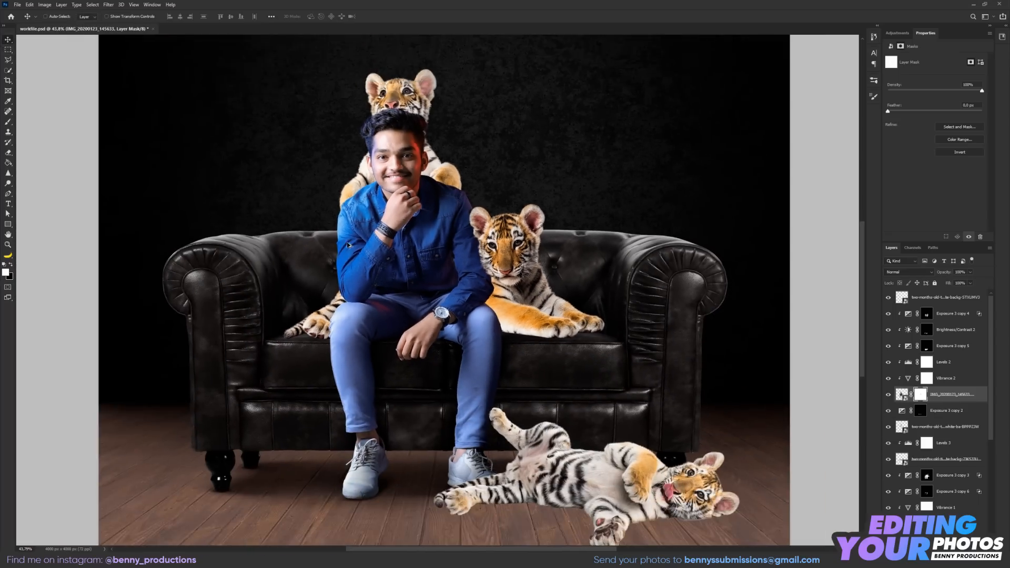
Clip a masked Exposure adjustment to the cub on the sofa and paint soft shadows over its chest and front leg.
scroll(352, 243, up, 3)
ctrl+click(508, 261)
scroll(507, 261, up, 3)
scroll(558, 258, down, 3)
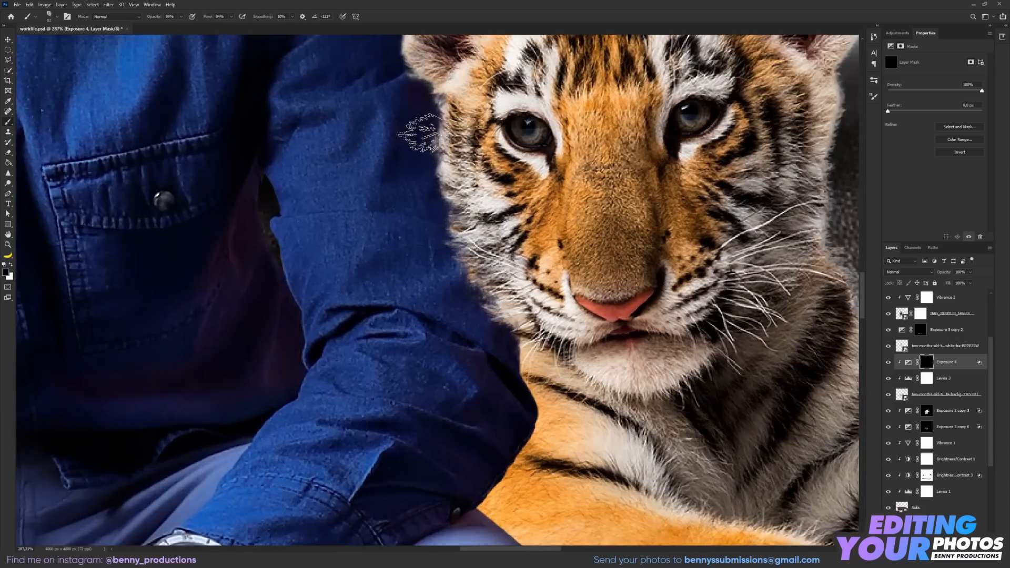
right_click(421, 134)
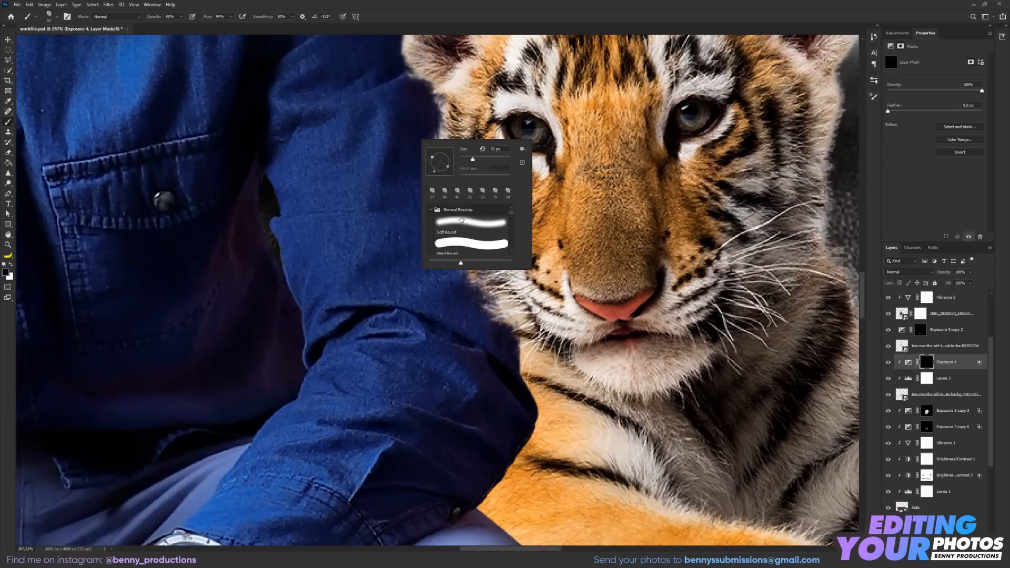
drag(505, 431, 526, 452)
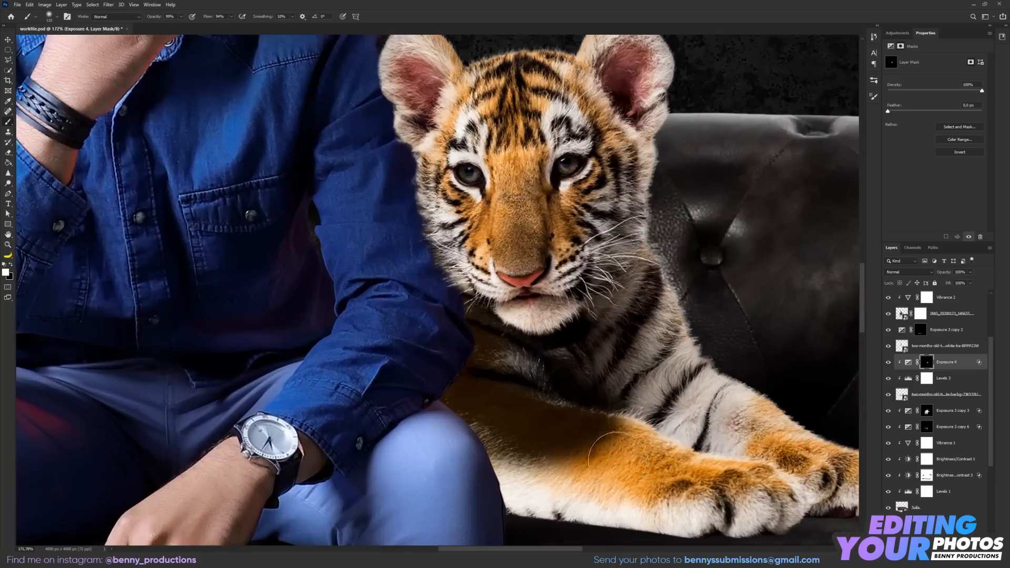
key(x)
drag(526, 453, 525, 453)
click(620, 447)
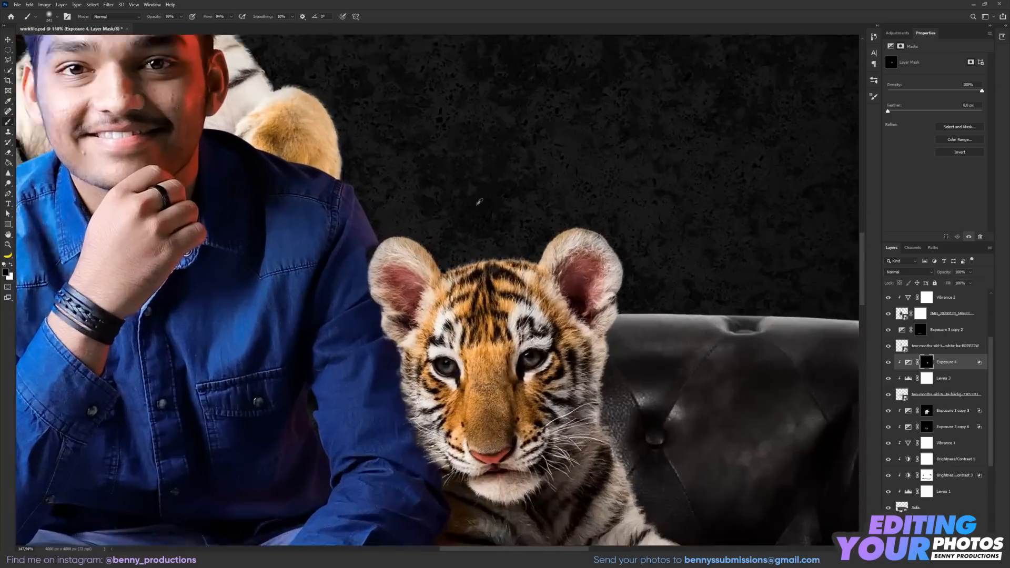
Deepen the sofa cub's shading beside the man's elbow through a copied Exposure mask, and darken its tail and hind paw.
alt+right_click(490, 298)
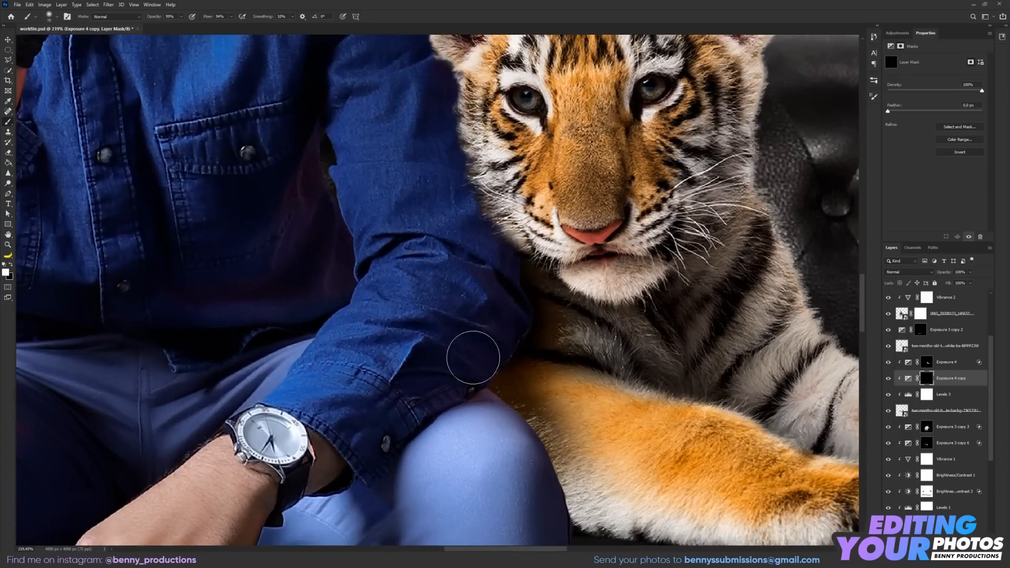
alt+right_click(473, 350)
drag(493, 499, 424, 425)
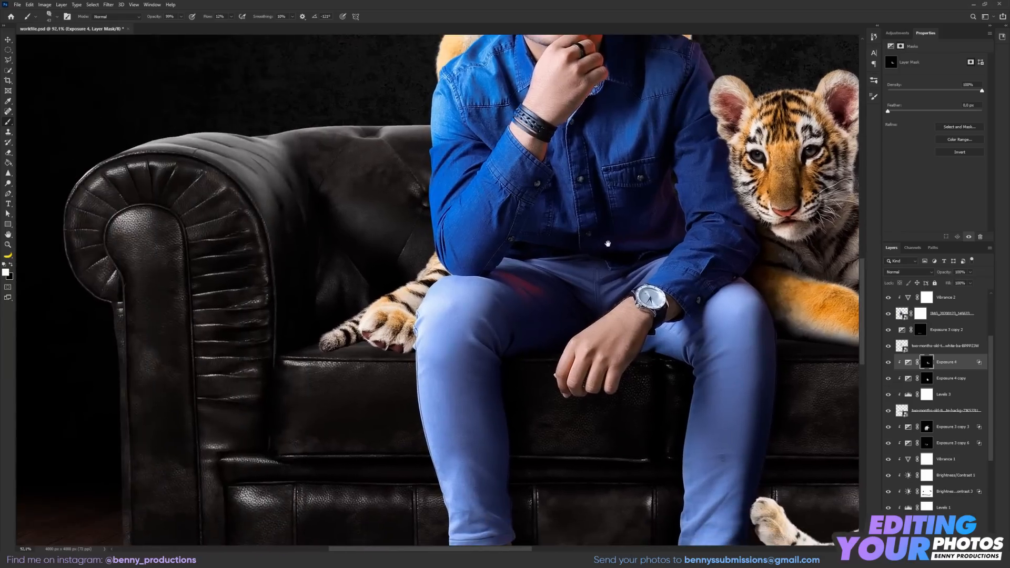
right_click(544, 447)
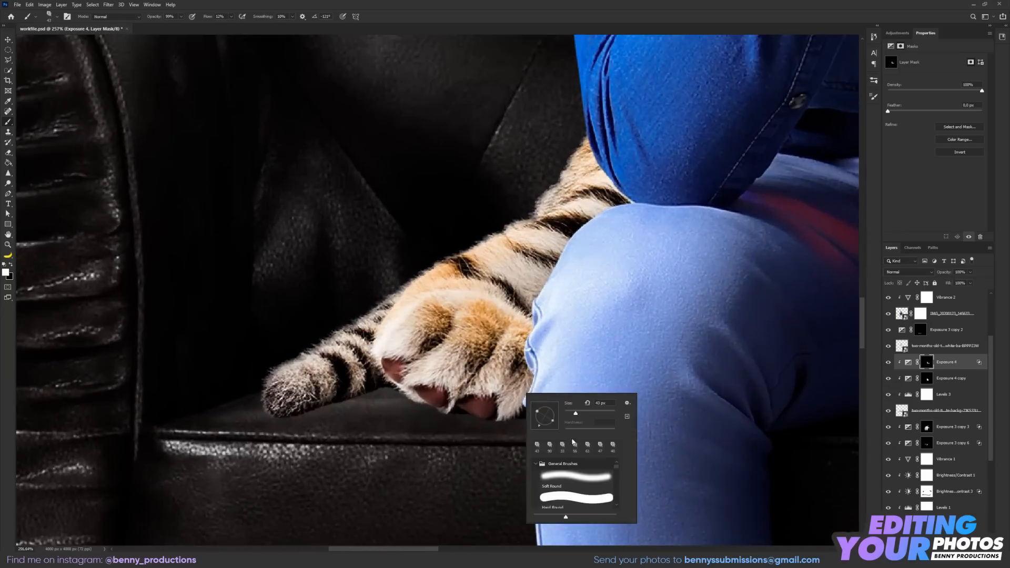
key(Escape)
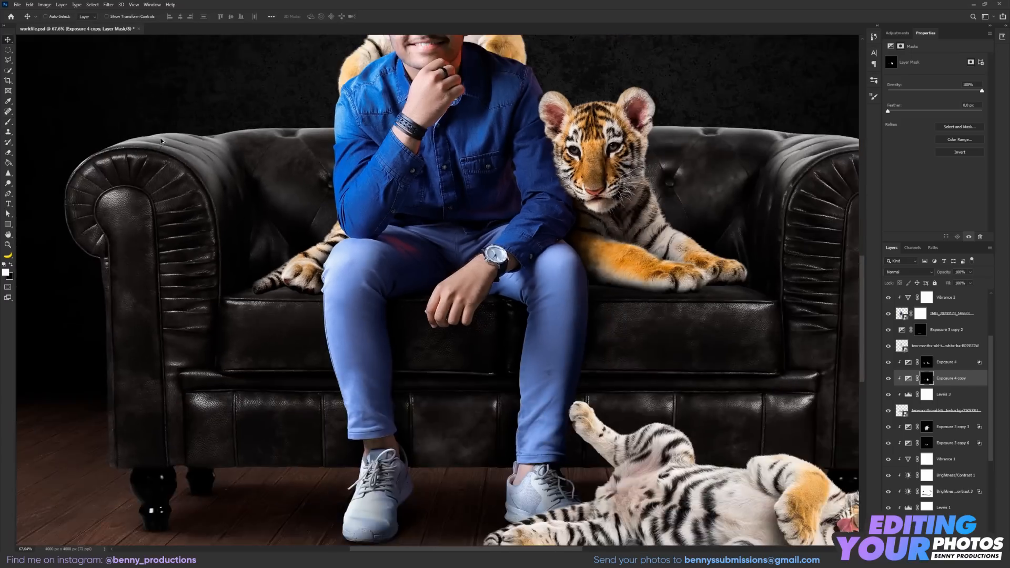
Add an Exposure adjustment clipped to the sofa and paint a contact shadow on its mask beneath the seated cub's front leg.
scroll(756, 324, up, 5)
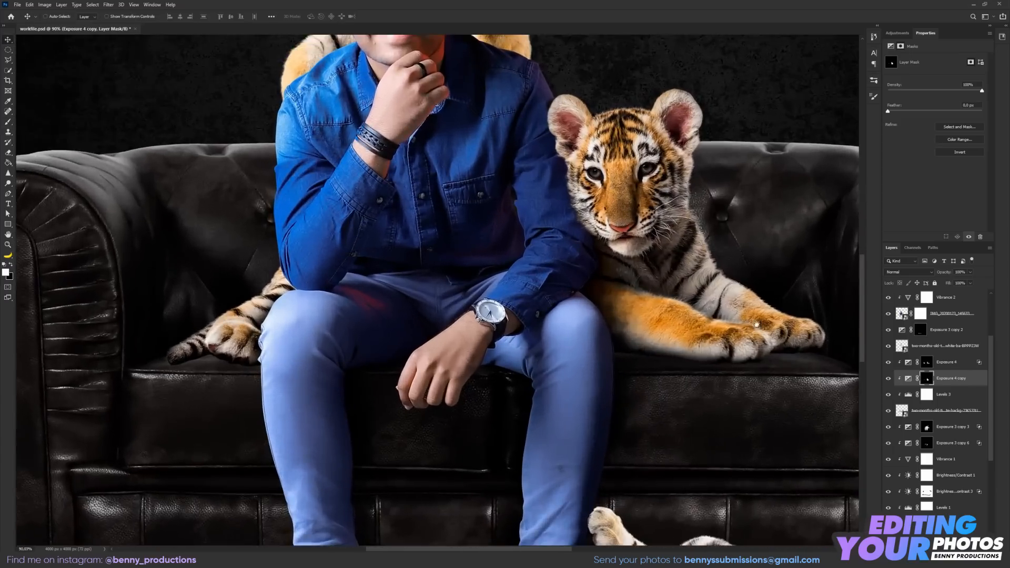
drag(756, 324, 608, 305)
scroll(559, 327, up, 6)
drag(429, 286, 578, 285)
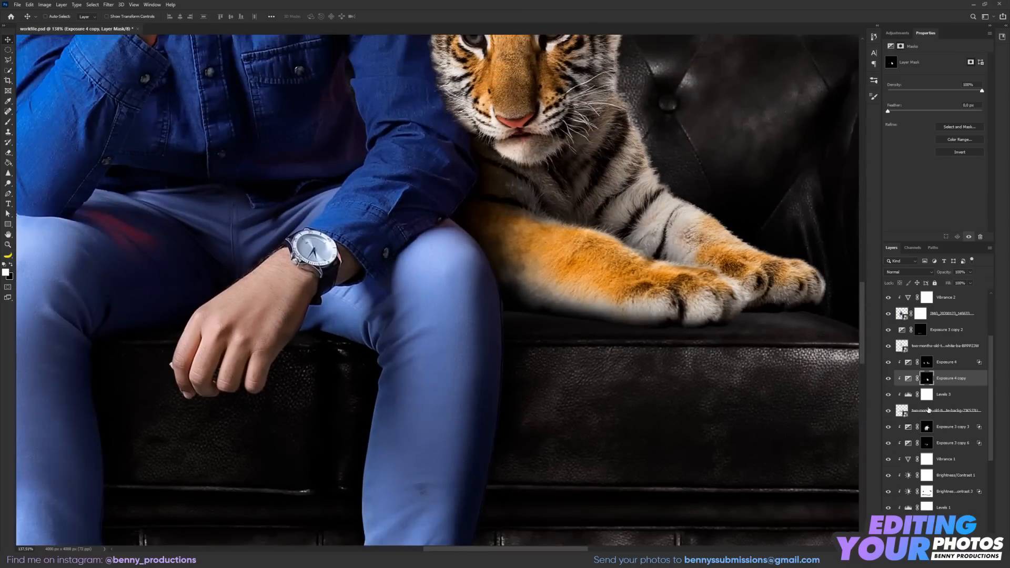
click(926, 426)
scroll(429, 327, up, 6)
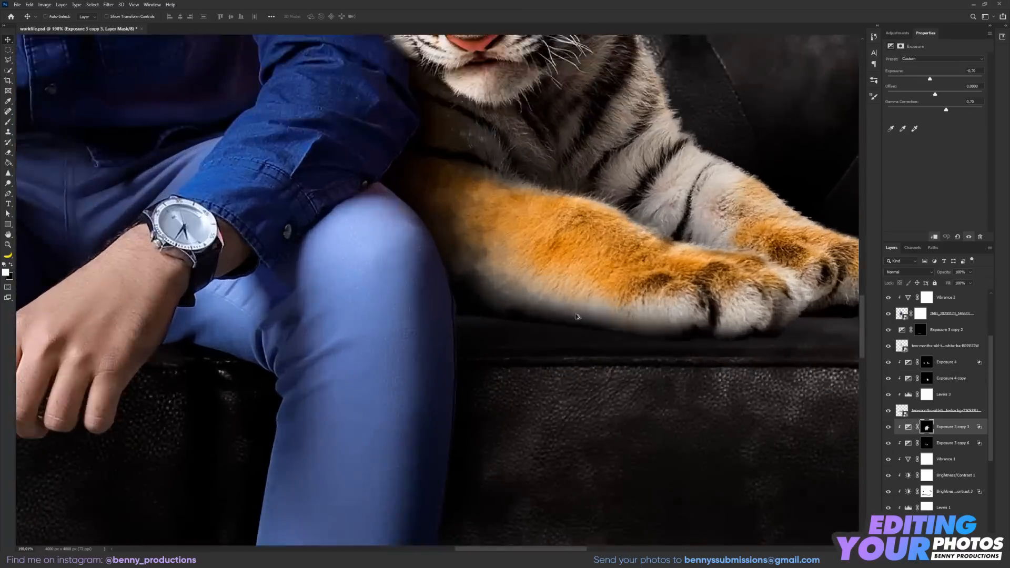
scroll(429, 327, down, 8)
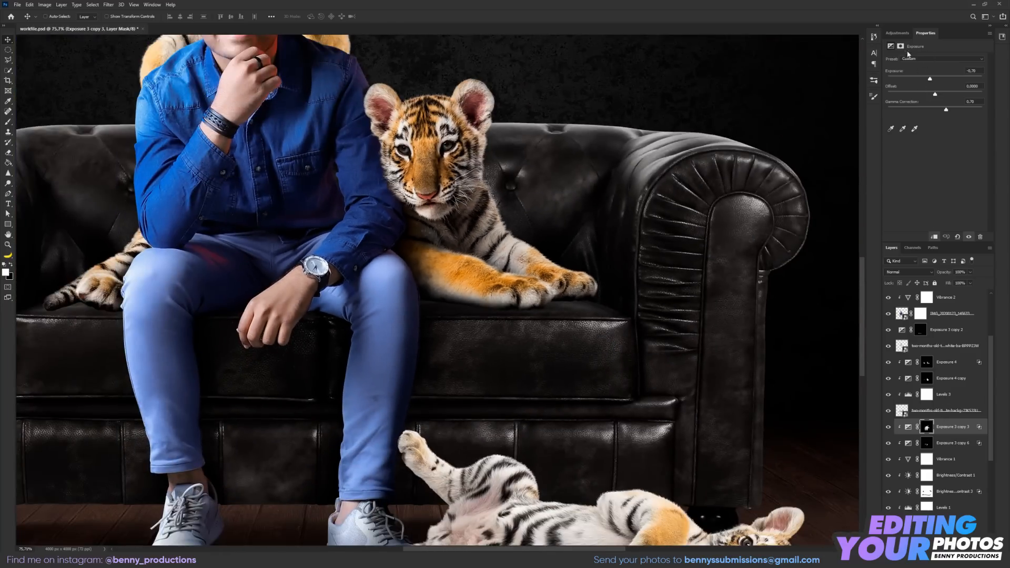
click(897, 33)
click(932, 51)
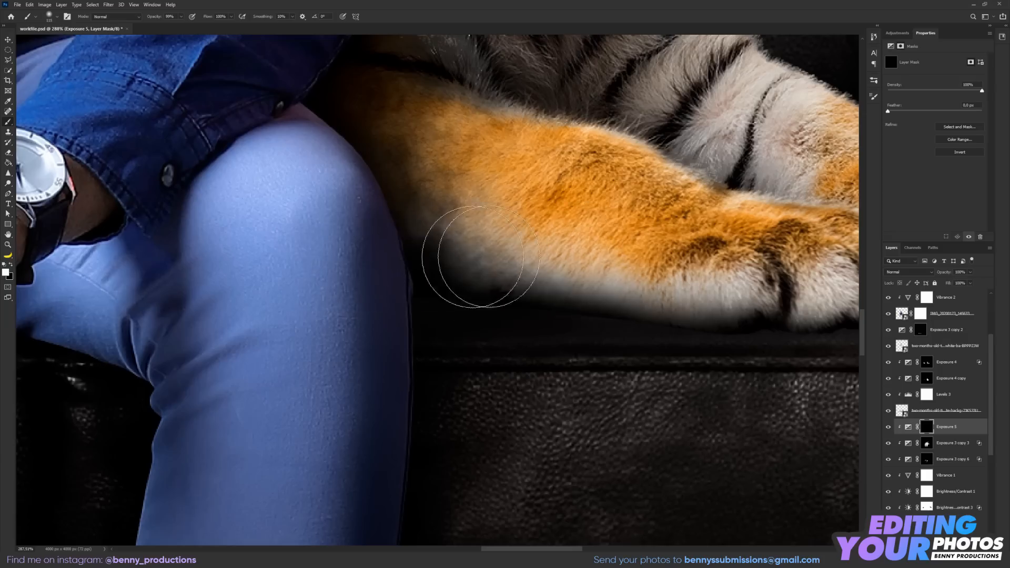
scroll(574, 297, down, 8)
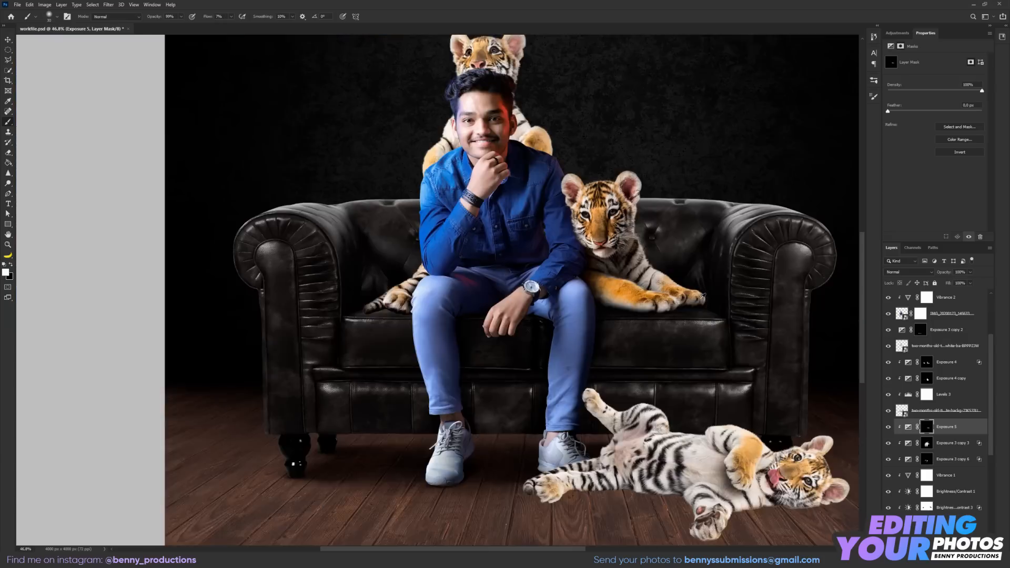
Clip a masked Brightness/Contrast adjustment to the sofa cub, and darken the man's sleeve beside it with a masked Exposure adjustment.
scroll(403, 314, up, 9)
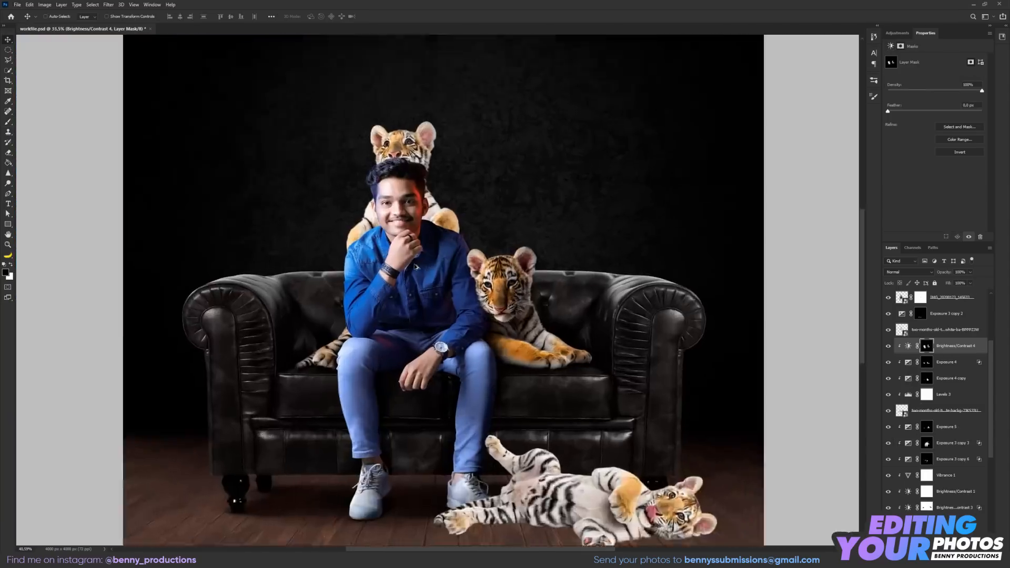
scroll(489, 306, up, 5)
drag(489, 306, 483, 275)
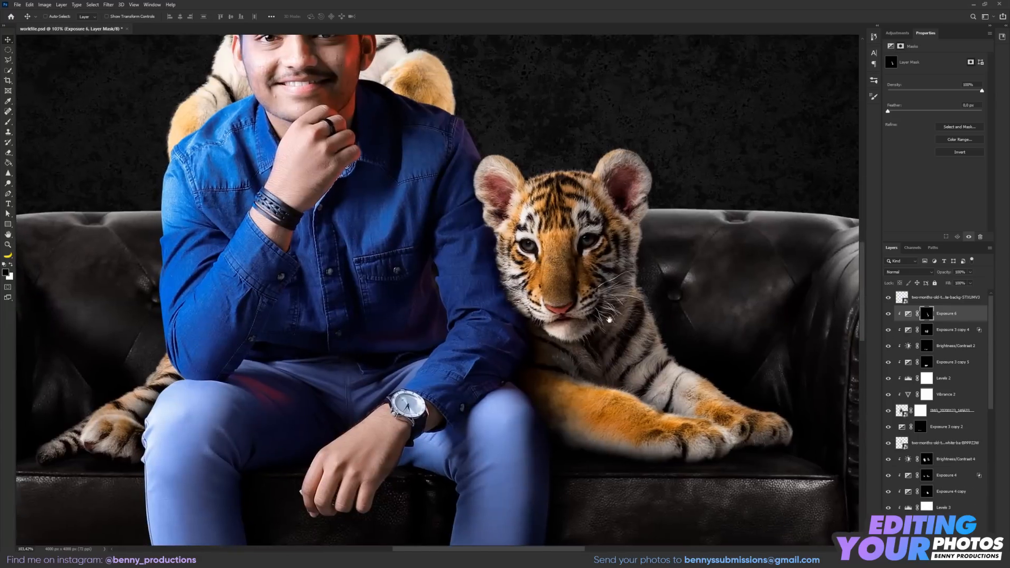
Review the shading where the man's sleeve meets the sofa cub, both up close and across the whole composite.
scroll(610, 320, down, 3)
drag(606, 341, 579, 340)
scroll(589, 266, down, 5)
scroll(556, 248, up, 5)
drag(628, 391, 664, 419)
scroll(351, 253, down, 3)
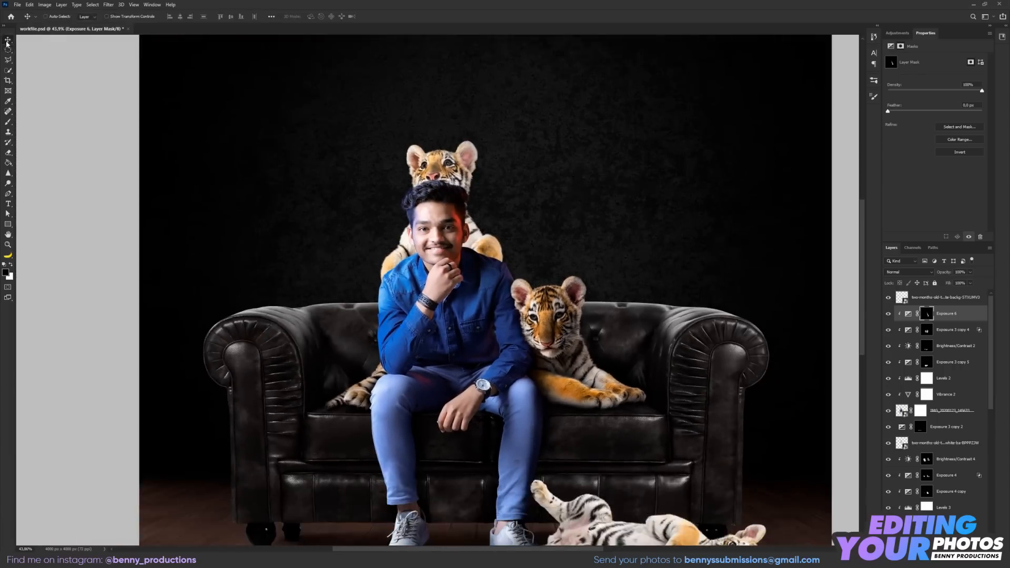
scroll(582, 356, up, 2)
drag(583, 356, 576, 223)
drag(538, 178, 580, 294)
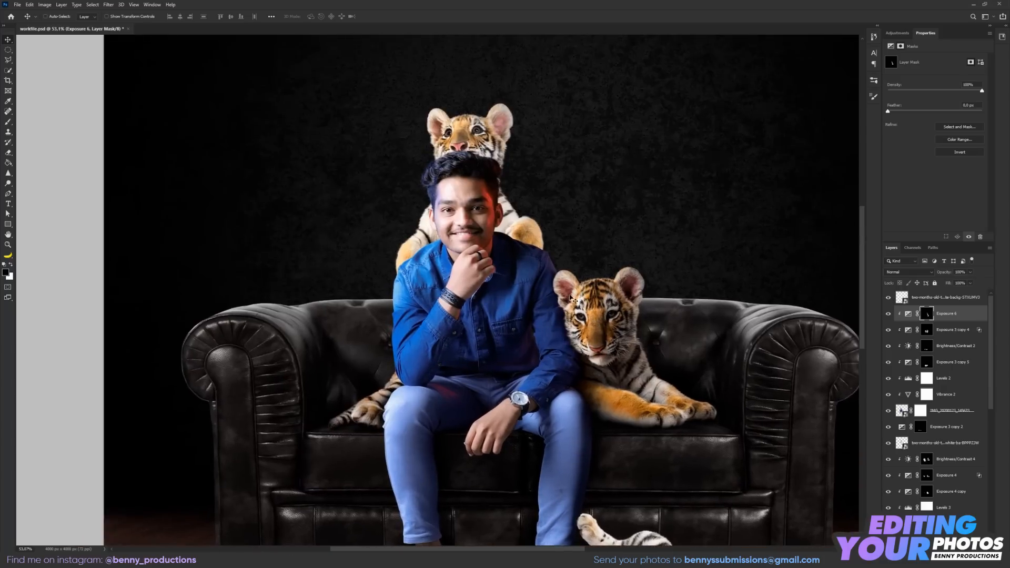
Copy the Levels adjustment onto the cub behind the man and mask his shirt so its paws rest over his shoulders.
scroll(476, 175, up, 2)
click(943, 377)
scroll(473, 263, up, 3)
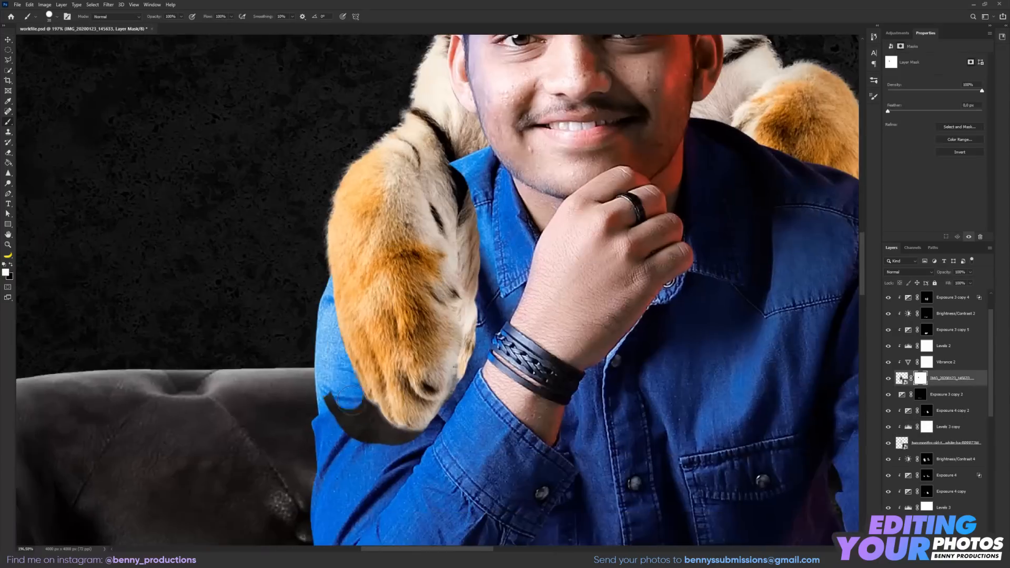
key(ctrl+z)
scroll(496, 171, up, 1)
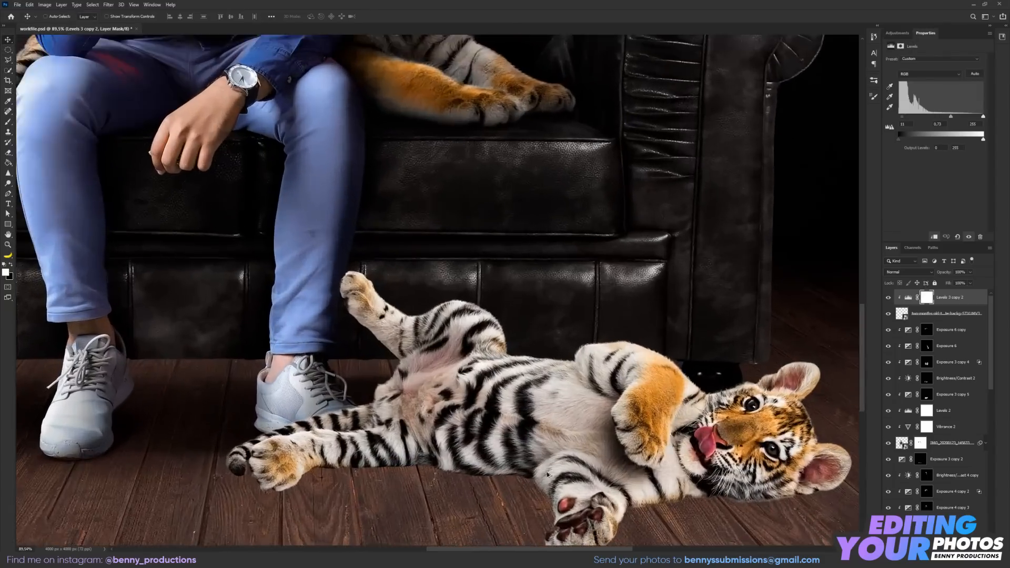
Delete the tiger cub lying on the wooden floor together with its clipped Levels adjustment.
drag(698, 447, 649, 370)
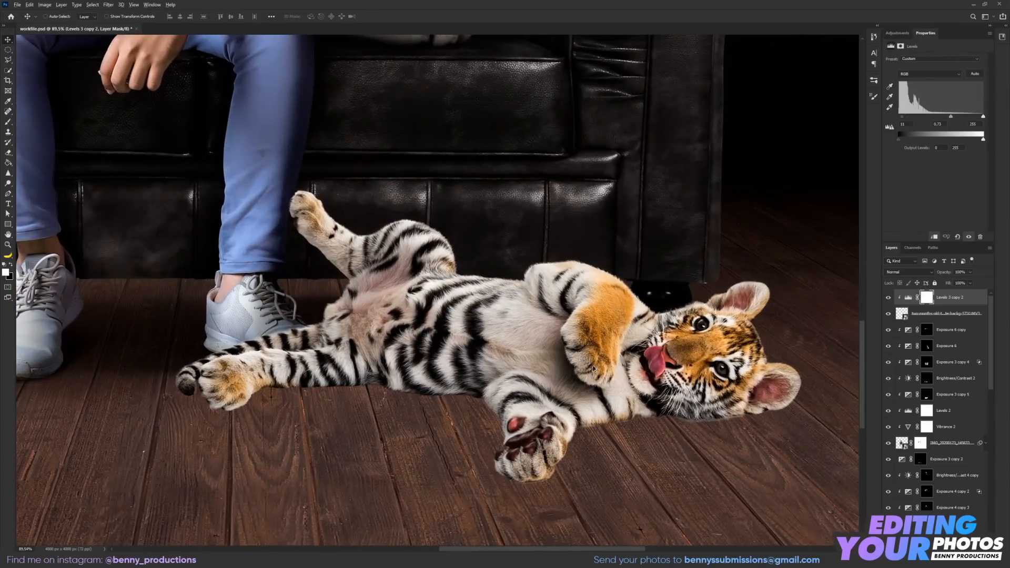
scroll(594, 368, down, 6)
scroll(575, 314, up, 2)
scroll(571, 331, down, 8)
scroll(572, 331, up, 2)
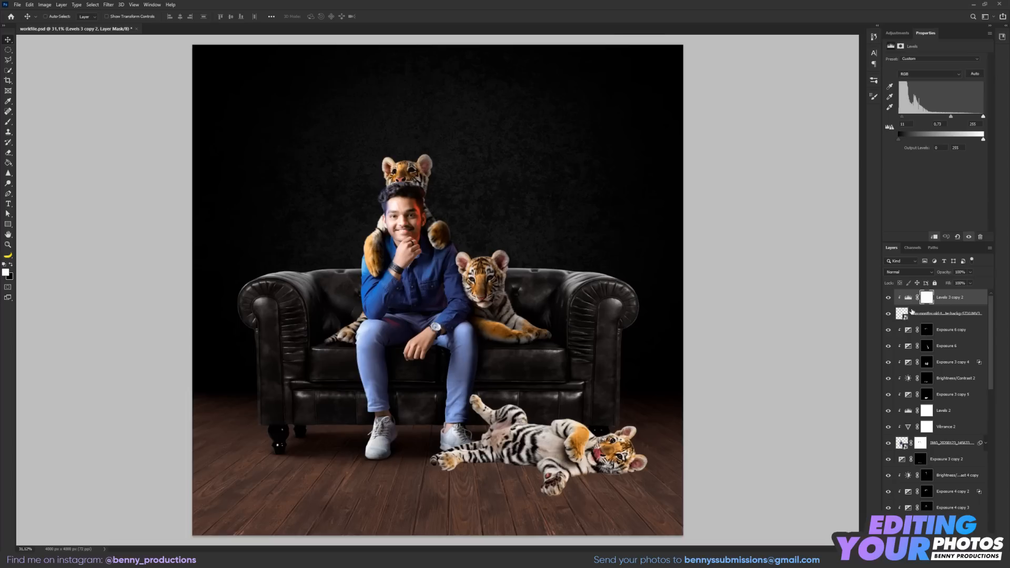
key(Delete)
key(Delete)
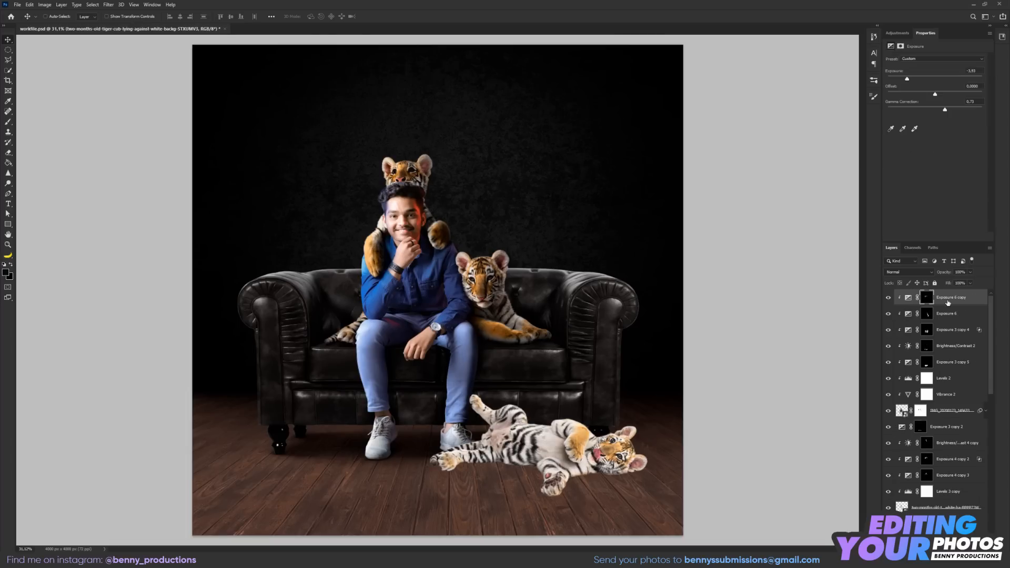
Paint a deeper floor shadow around the man's shoes on the Exposure 3 copy mask, and shade the shoes with a clipped Exposure adjustment.
scroll(501, 410, up, 13)
scroll(580, 376, right, 3)
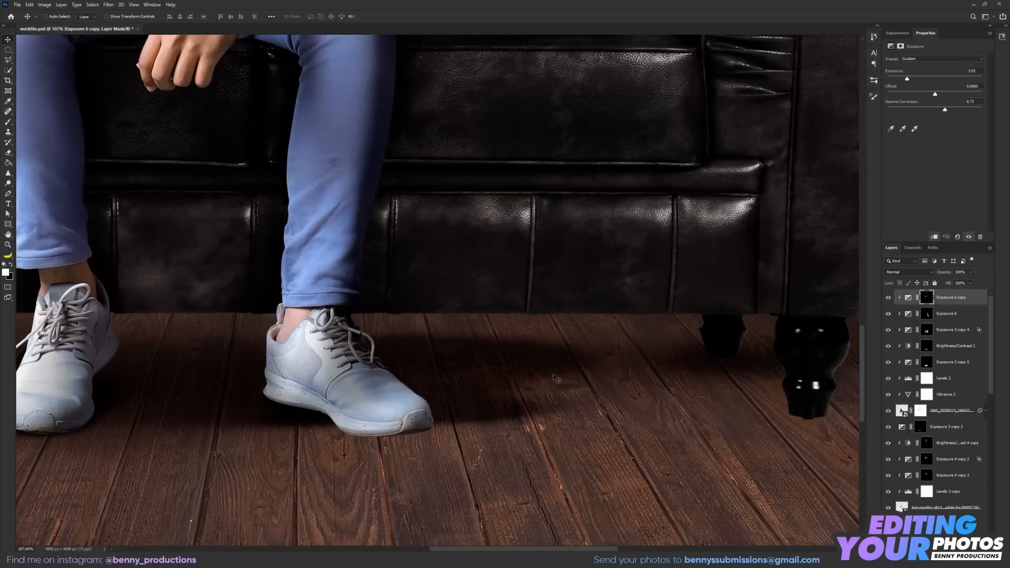
scroll(944, 359, down, 3)
scroll(955, 361, down, 6)
click(920, 427)
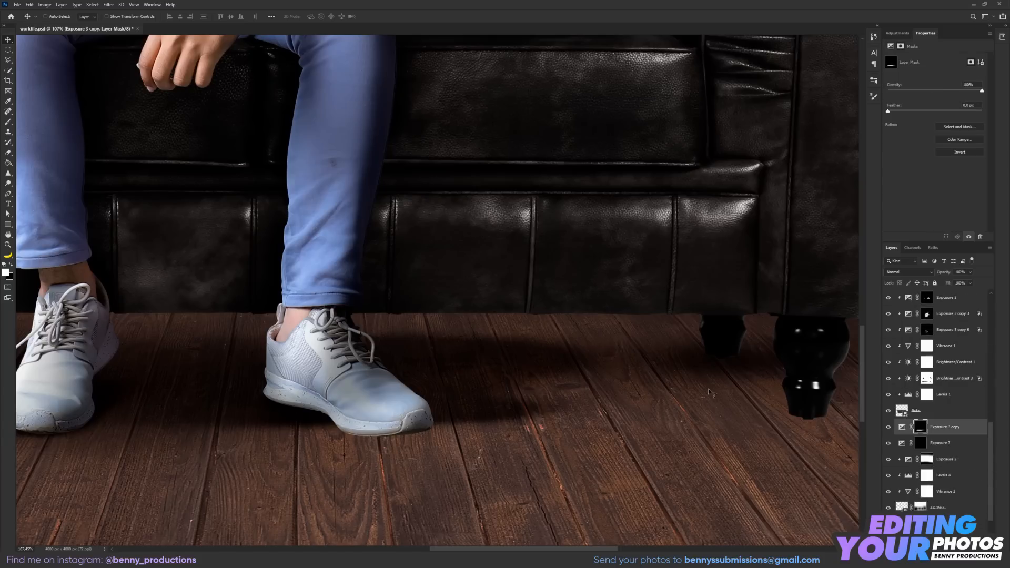
key(b)
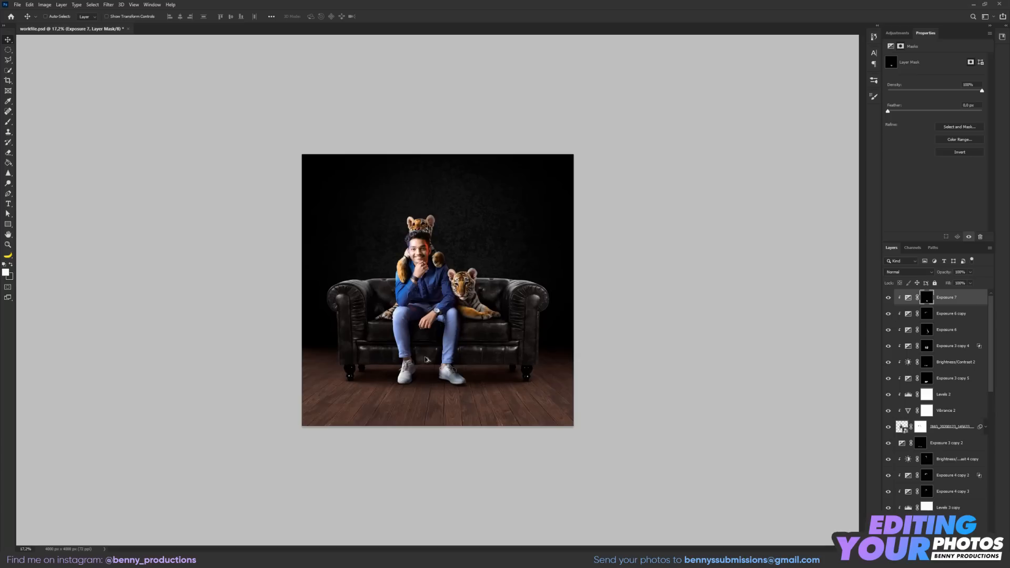
Examine the man's face, the coloured light on it and the cub paws on his shoulders at close and full view.
scroll(409, 370, up, 2)
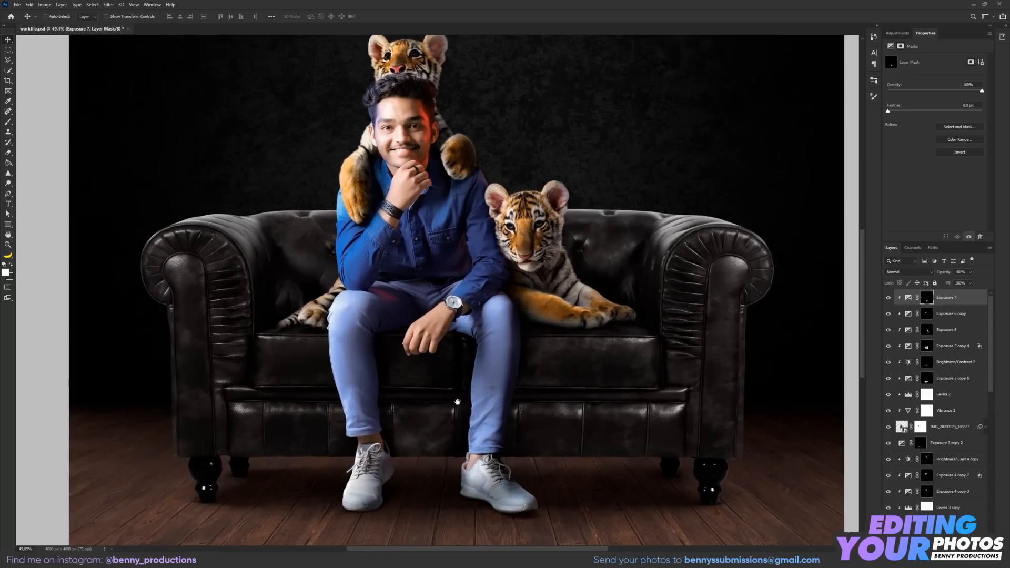
drag(457, 401, 484, 361)
drag(608, 194, 597, 285)
scroll(440, 217, up, 5)
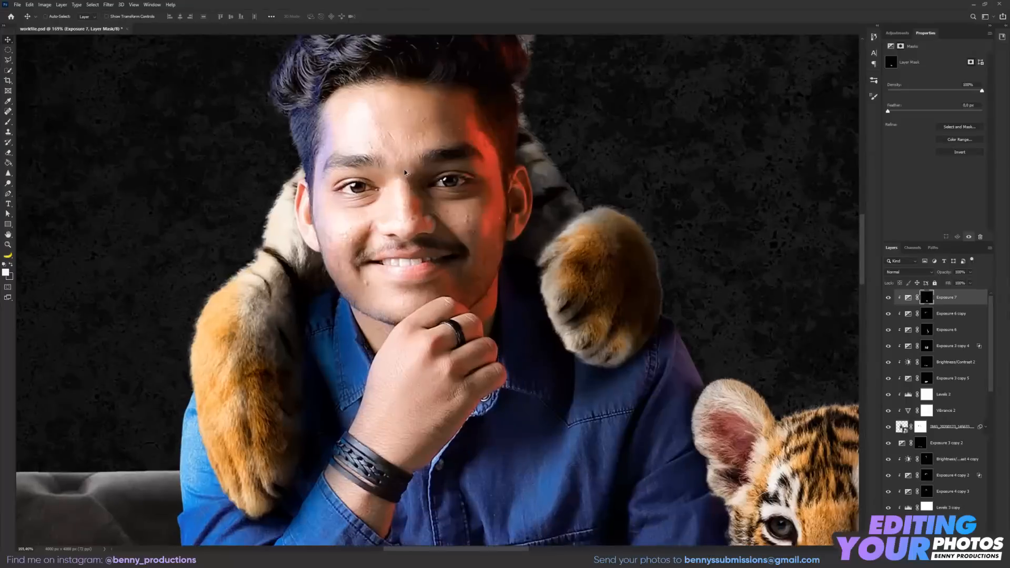
scroll(487, 139, up, 1)
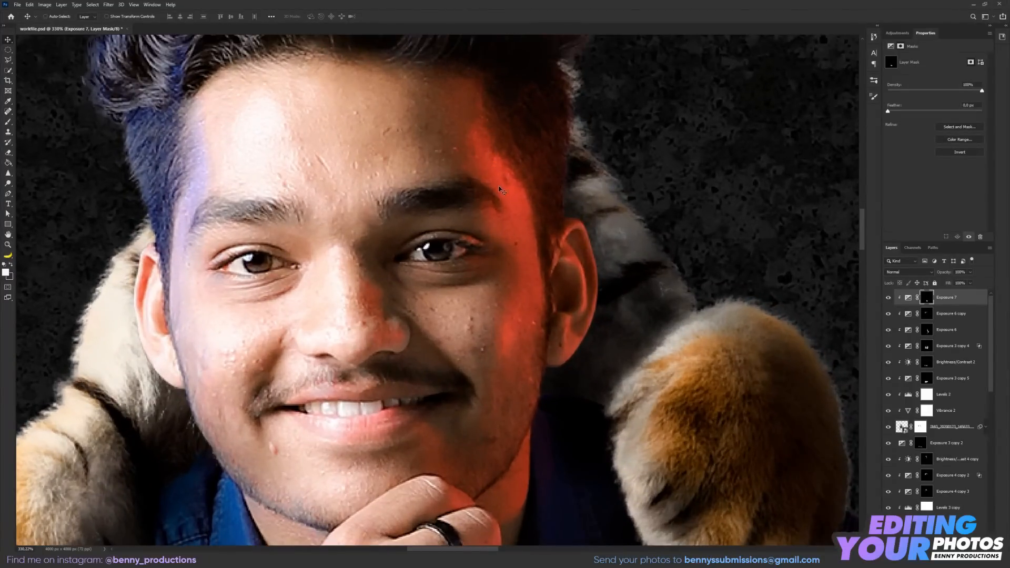
scroll(522, 331, down, 10)
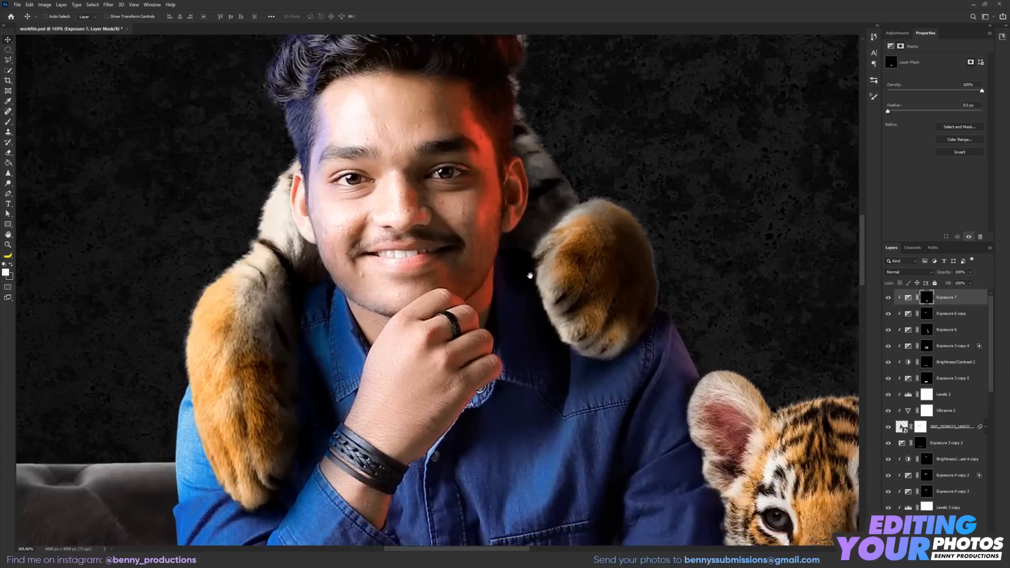
scroll(363, 268, up, 5)
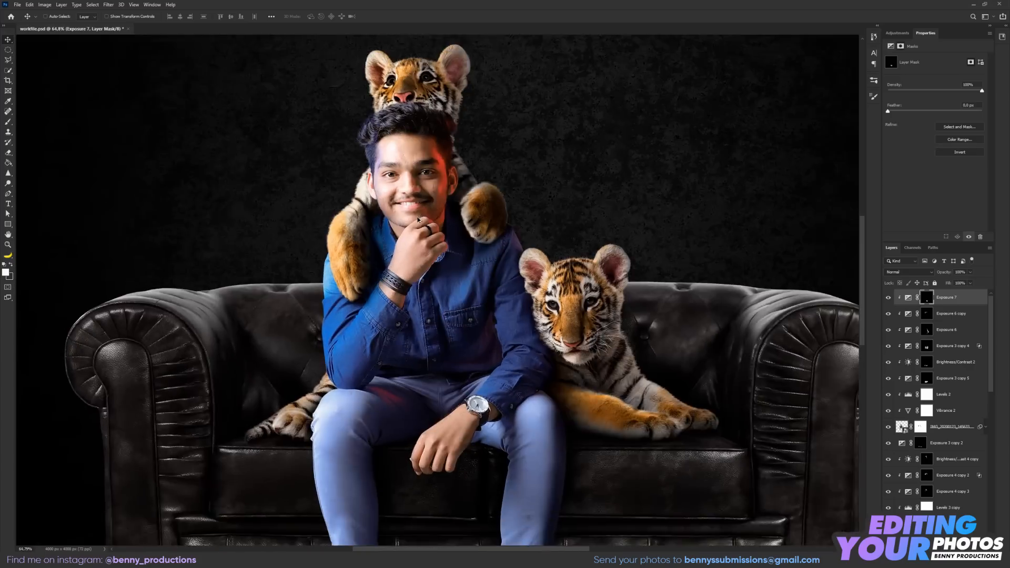
drag(509, 142, 506, 161)
scroll(473, 122, down, 3)
scroll(452, 213, down, 3)
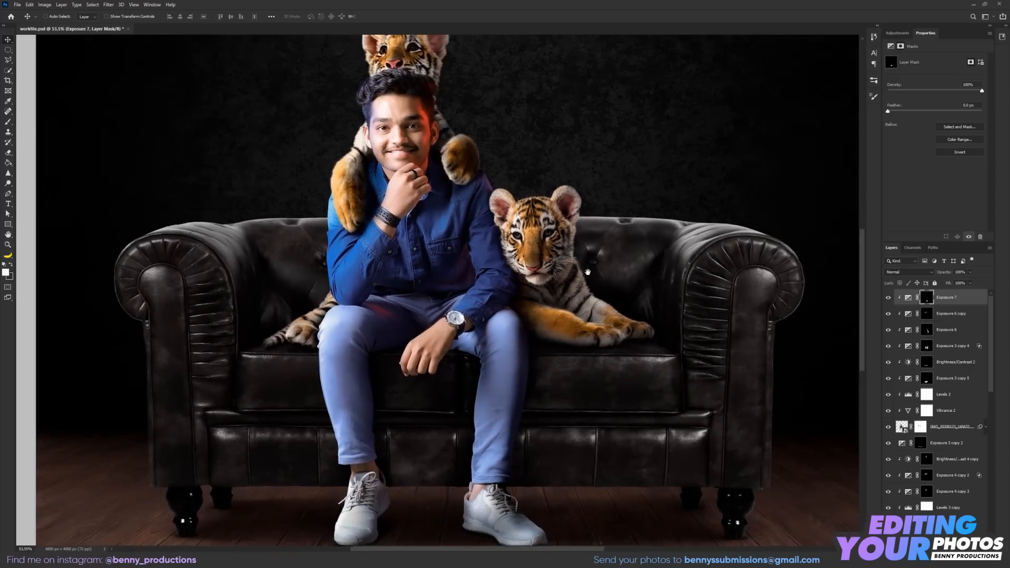
Add masked Hue/Saturation adjustments clipped to the man that shift the red light on his face and trousers to orange.
scroll(404, 138, up, 7)
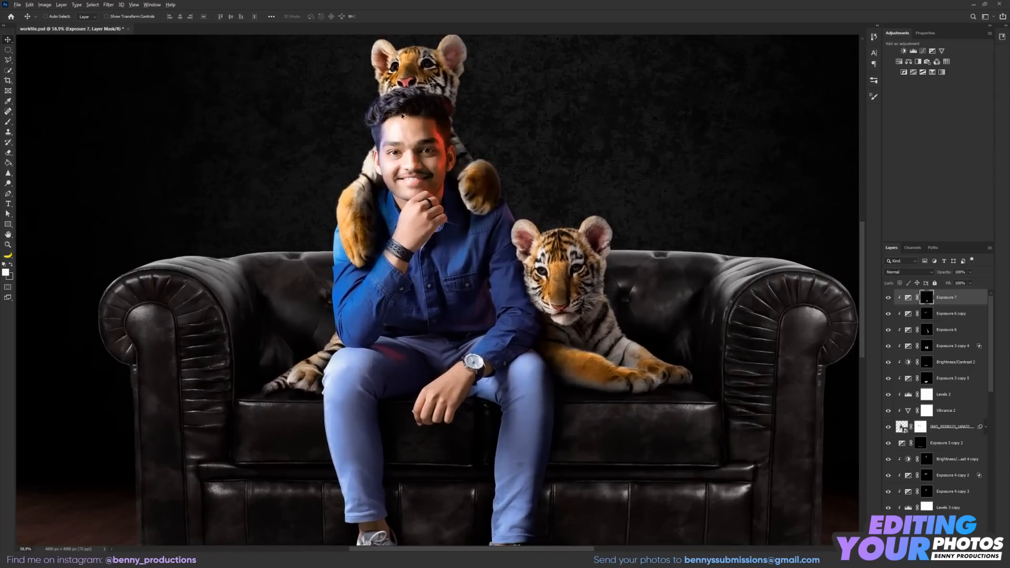
click(899, 63)
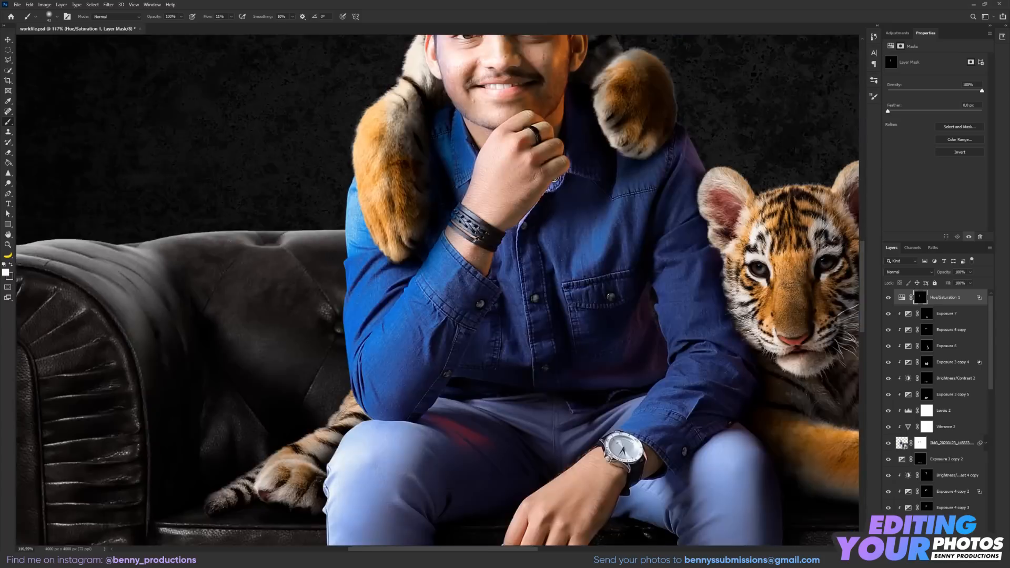
drag(525, 184, 462, 320)
scroll(462, 320, down, 4)
mouse_move(483, 268)
mouse_down()
mouse_move(478, 296)
mouse_move(489, 278)
mouse_up()
scroll(490, 278, down, 3)
scroll(457, 394, up, 8)
alt+right_click(427, 319)
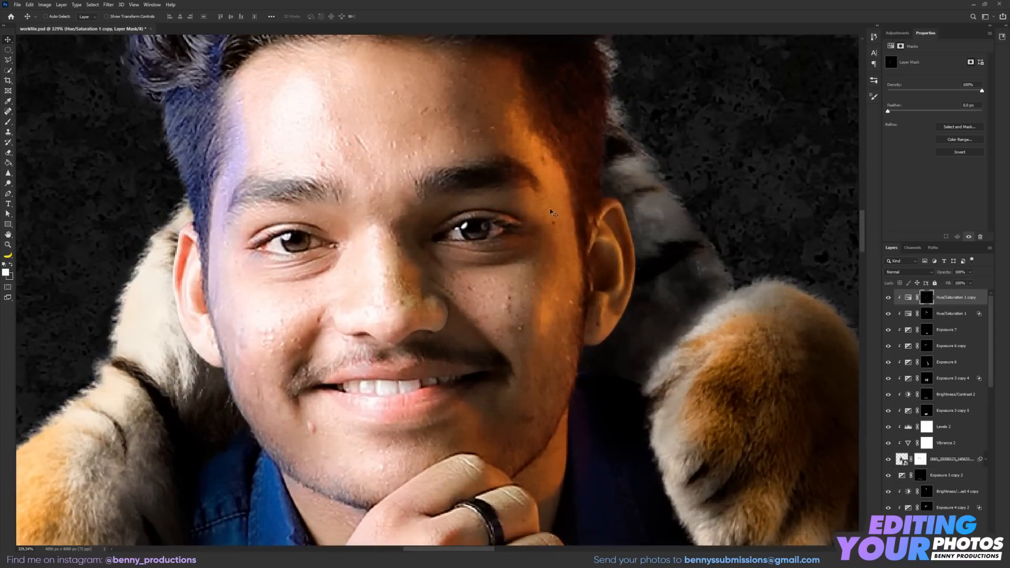
Clip masked Hue/Saturation adjustments to the rear cub and the sofa cub and paint warm orange light onto their fur.
scroll(552, 212, down, 6)
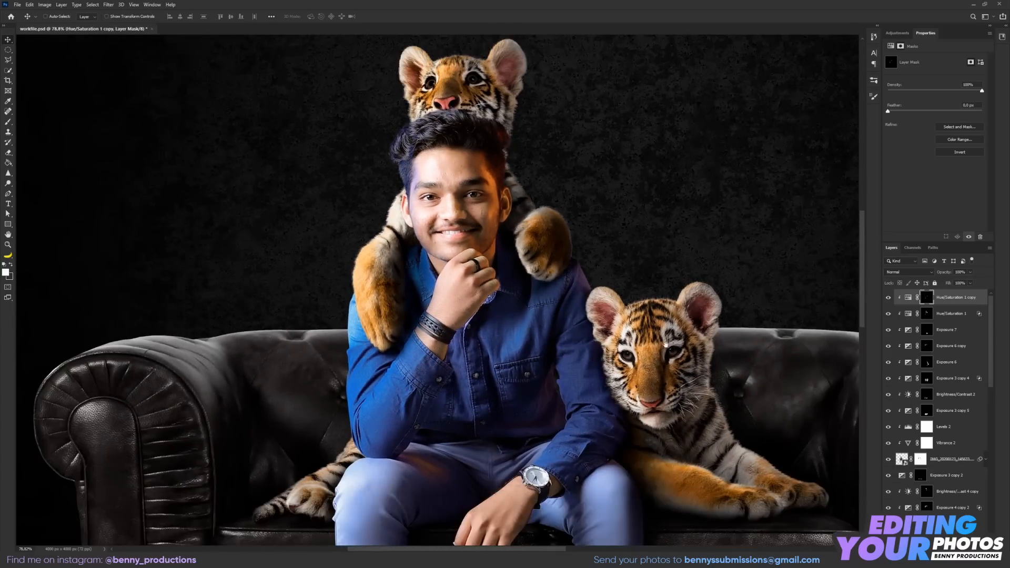
drag(737, 417, 709, 526)
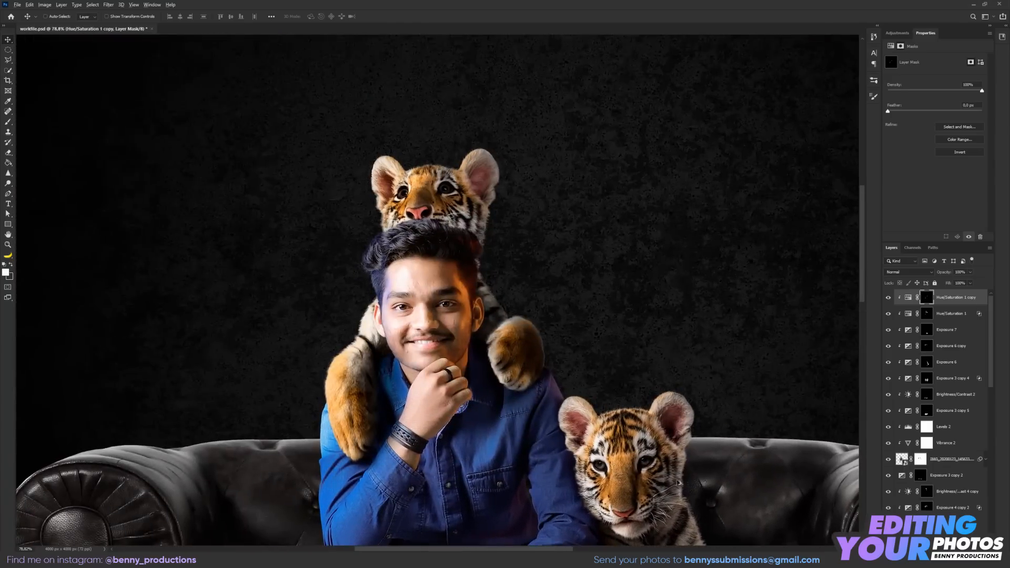
scroll(683, 490, up, 2)
drag(477, 230, 634, 445)
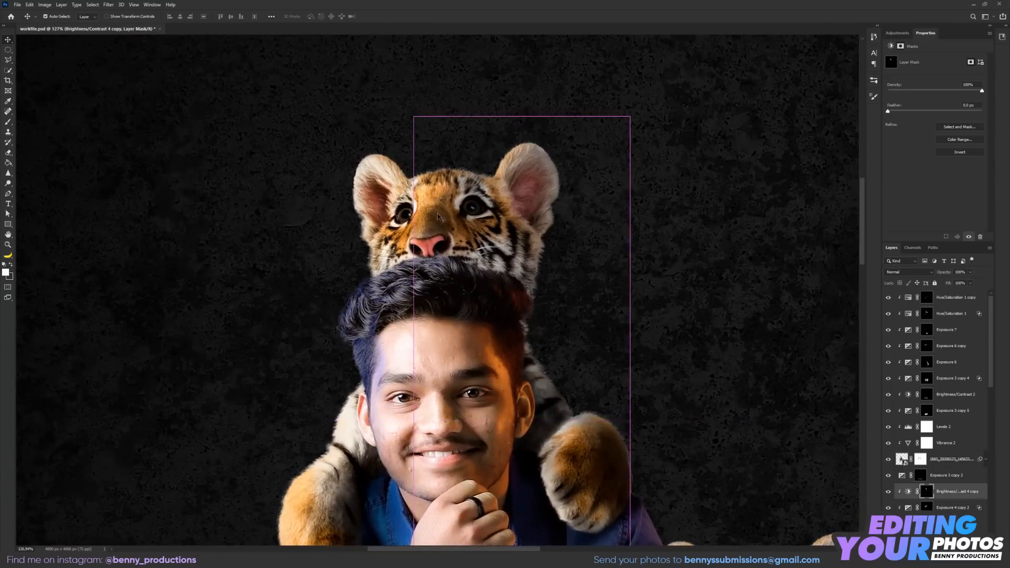
scroll(541, 303, up, 3)
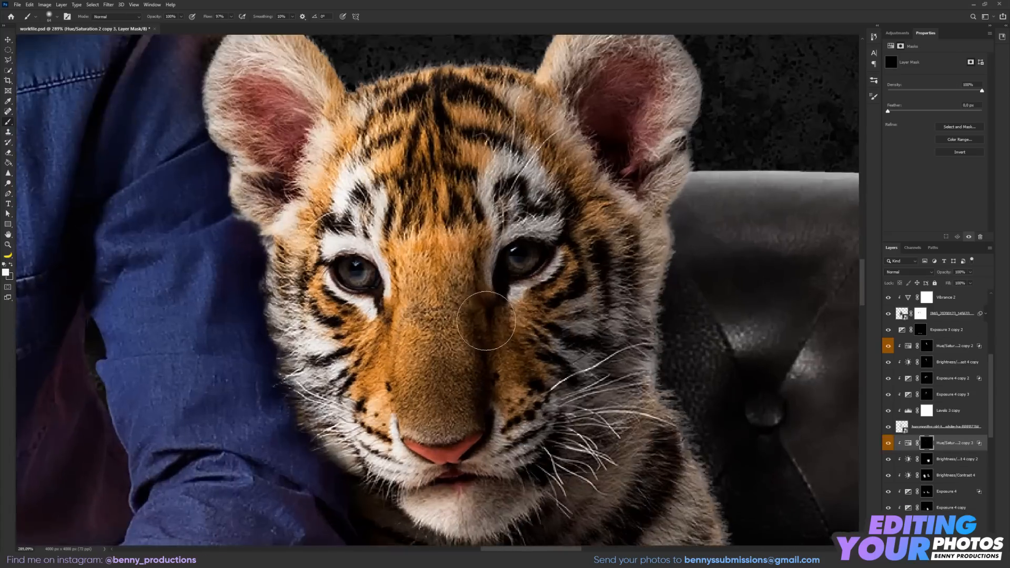
click(514, 293)
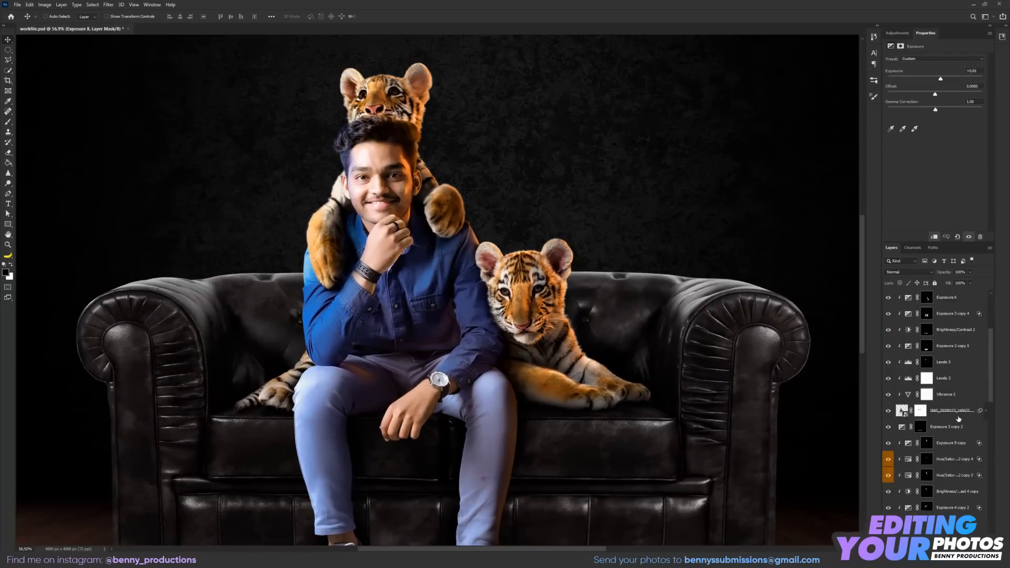
Copy the orange Hue/Saturation adjustment onto the sofa and paint warm rim light along its backrest and rolled arm.
scroll(958, 419, down, 2)
scroll(941, 372, down, 4)
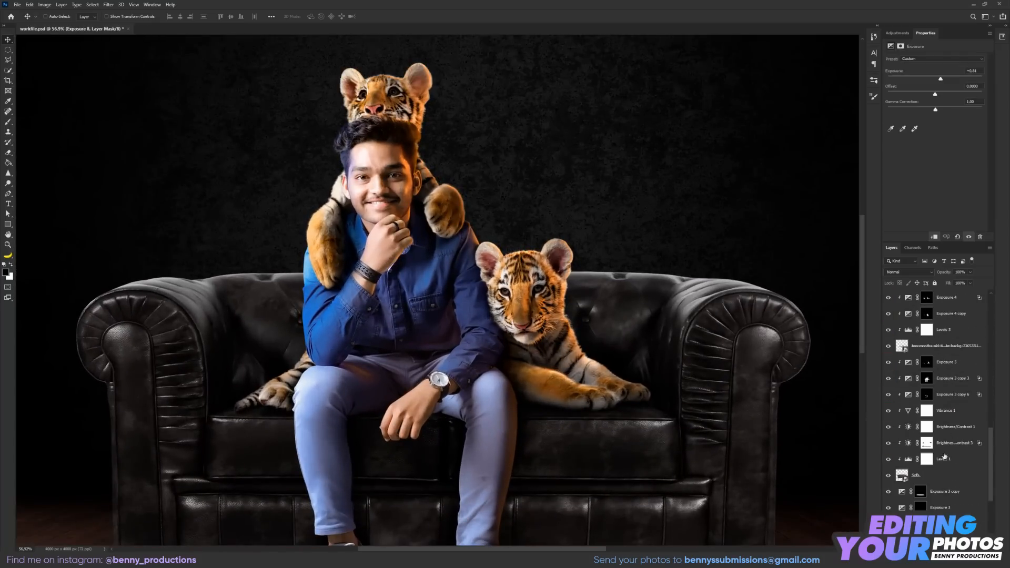
click(947, 367)
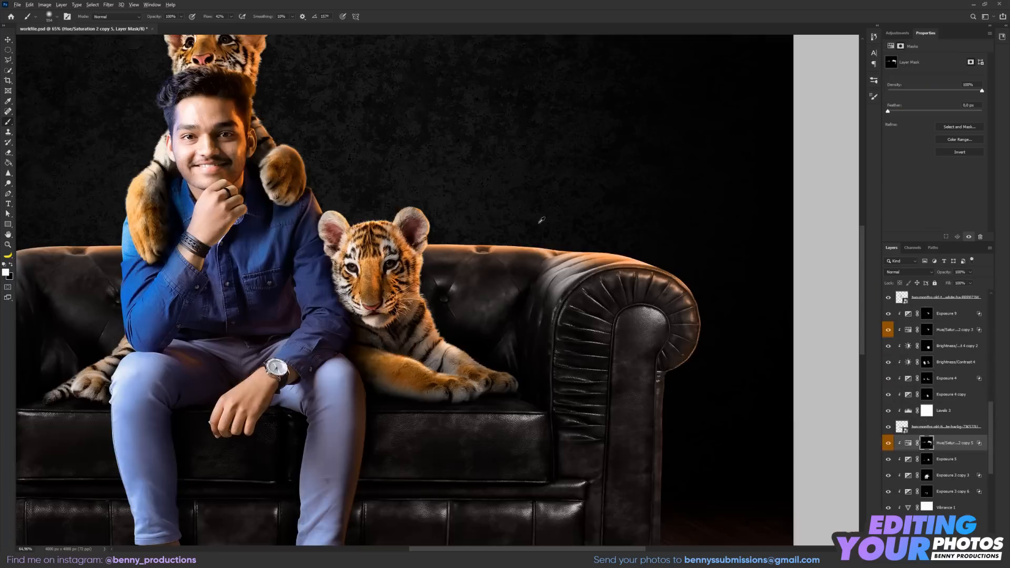
mouse_move(556, 171)
alt+mouse_down()
mouse_move(749, 120)
mouse_move(793, 119)
alt+mouse_up()
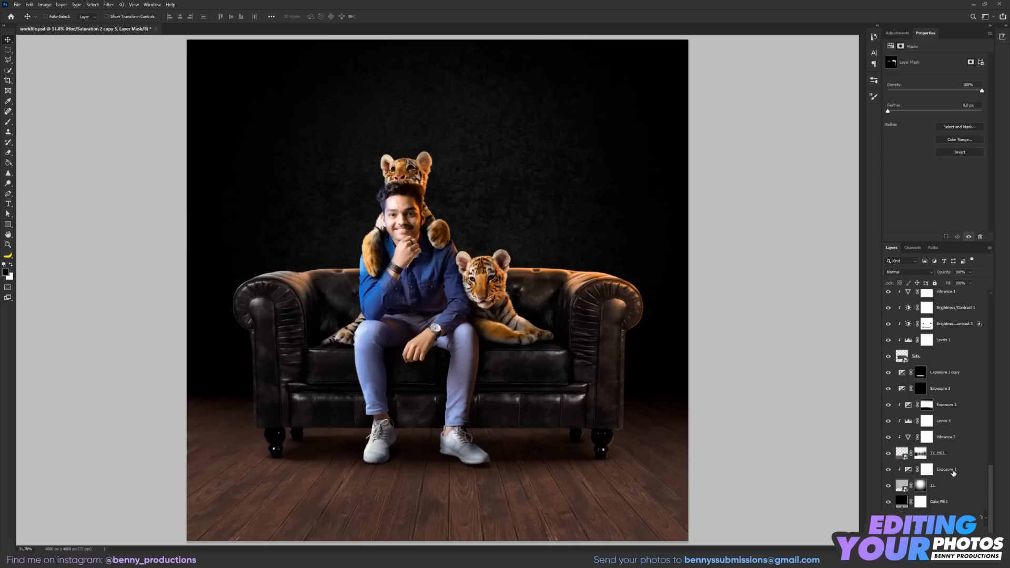
Add a Solid Color fill layer above the floor's Exposure adjustment, using light orange sampled from the sofa's rim-lit backrest.
click(936, 408)
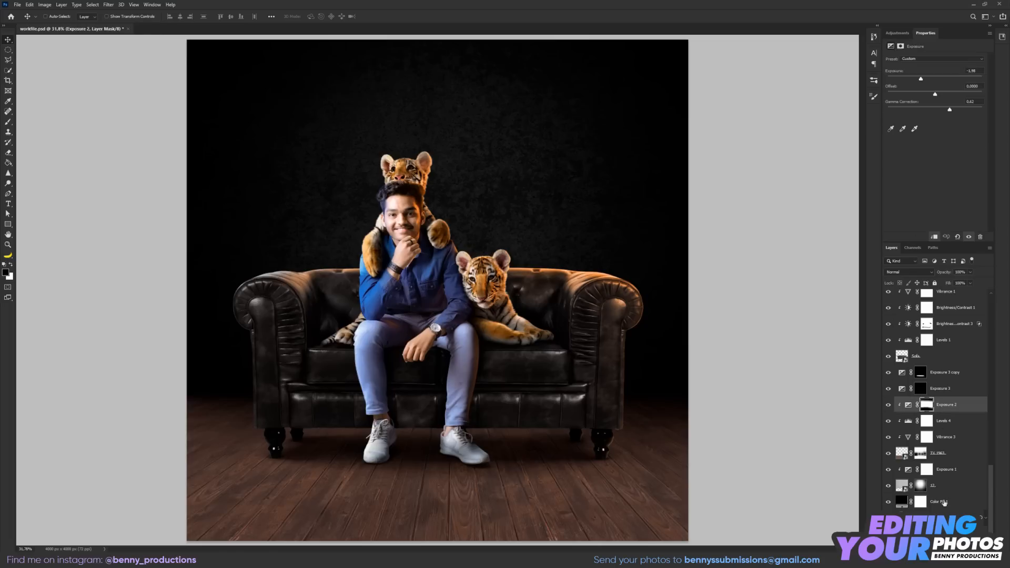
click(941, 540)
click(957, 409)
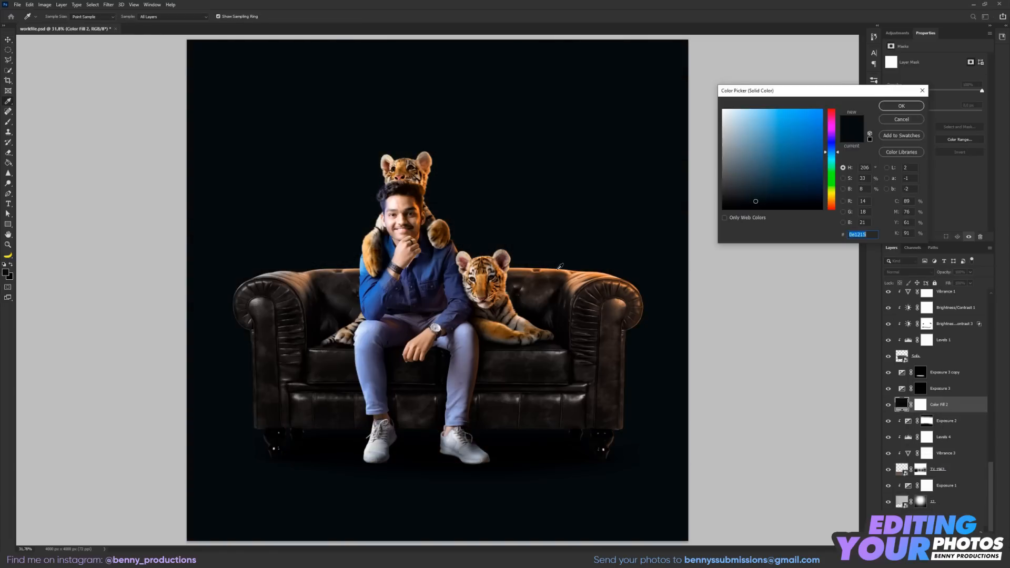
click(569, 271)
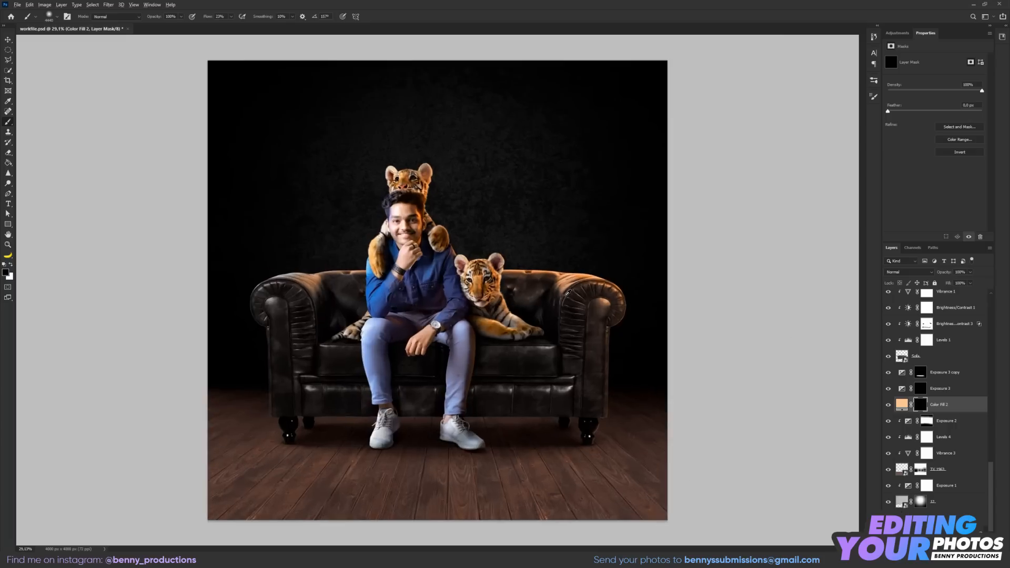
Paint a large soft orange glow through the color fill's black mask onto the wall behind the sofa's right arm.
alt+right_click(704, 279)
key(x)
click(735, 253)
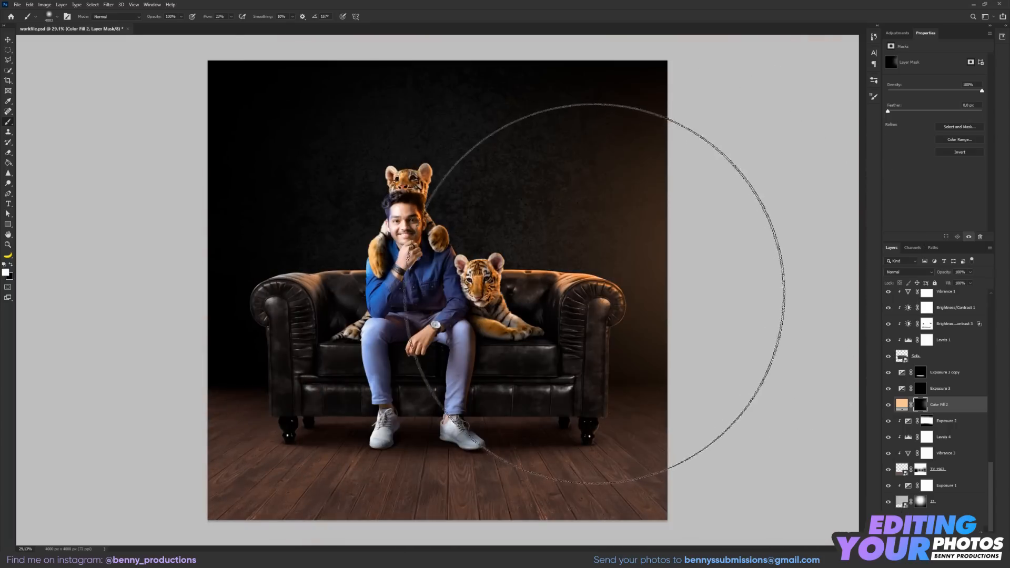
scroll(631, 281, down, 3)
scroll(632, 281, up, 5)
alt+right_click(631, 283)
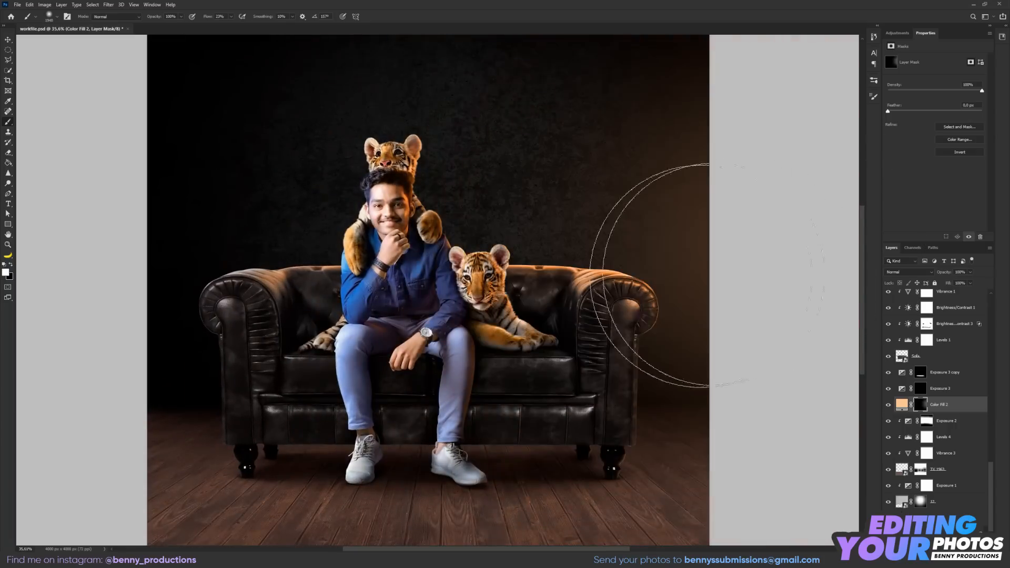
scroll(571, 322, down, 1)
scroll(563, 316, down, 3)
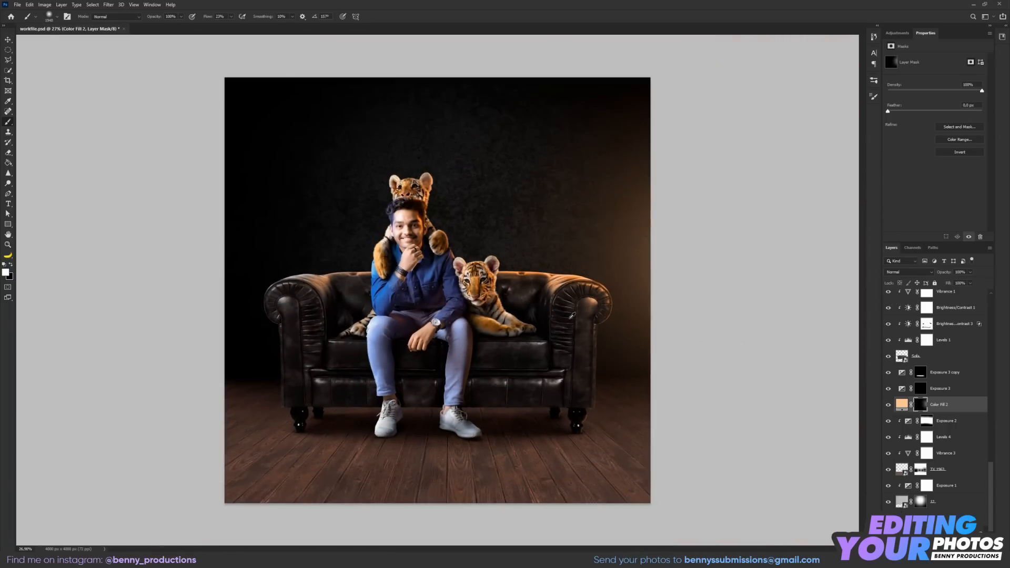
scroll(563, 316, up, 2)
key(v)
scroll(418, 250, up, 1)
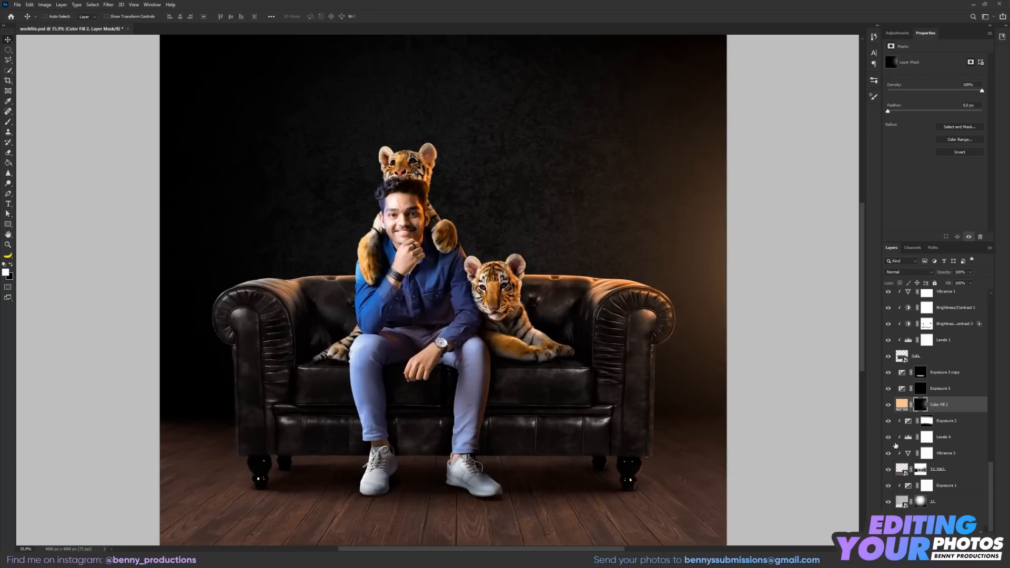
Duplicate the orange color fill, recolor the copy white and paint a soft glow onto the wall at the sofa's left side.
scroll(677, 362, down, 1)
key(ctrl+j)
right_click(921, 405)
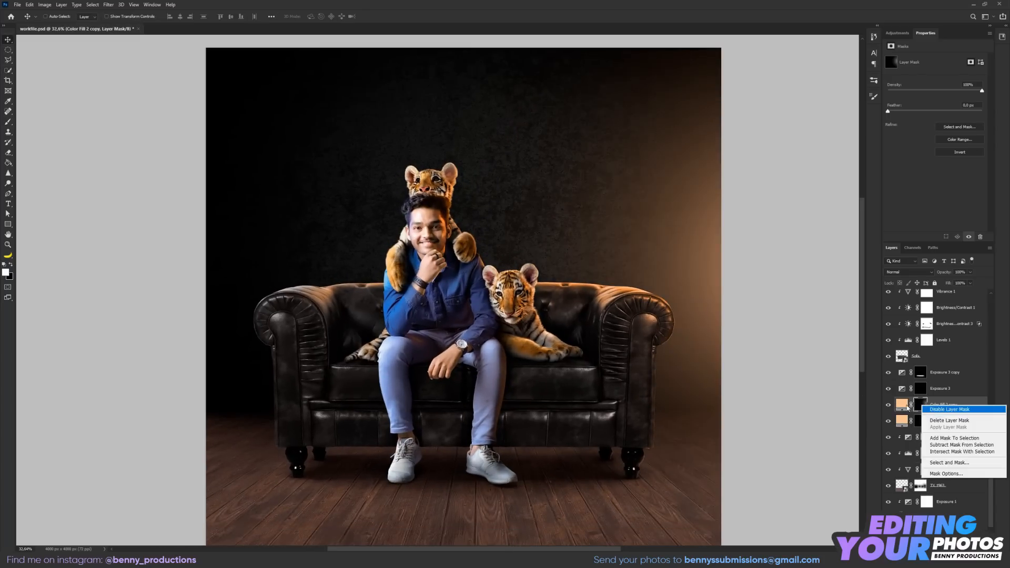
click(902, 405)
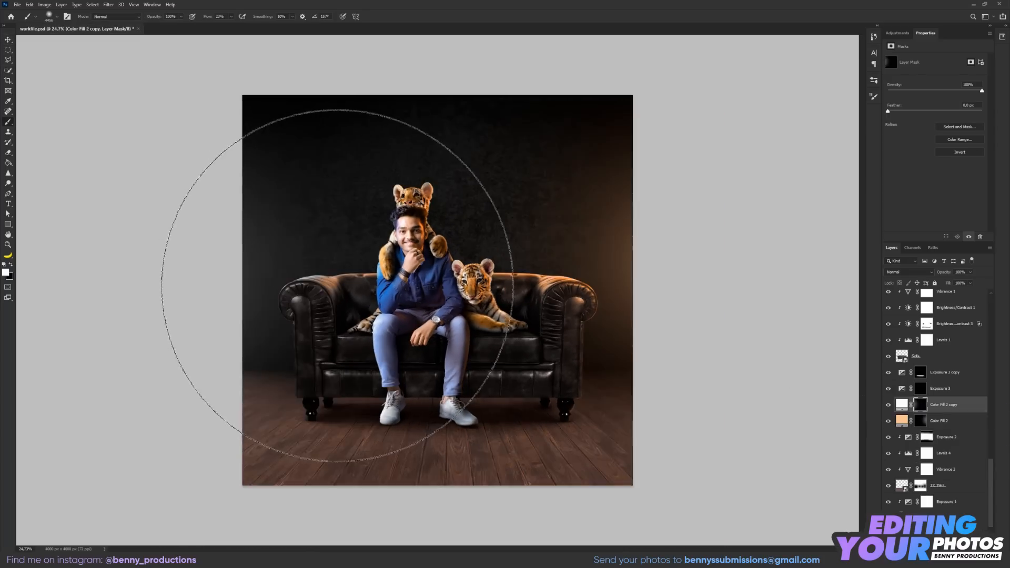
scroll(336, 284, up, 2)
alt+right_click(317, 282)
scroll(353, 253, down, 1)
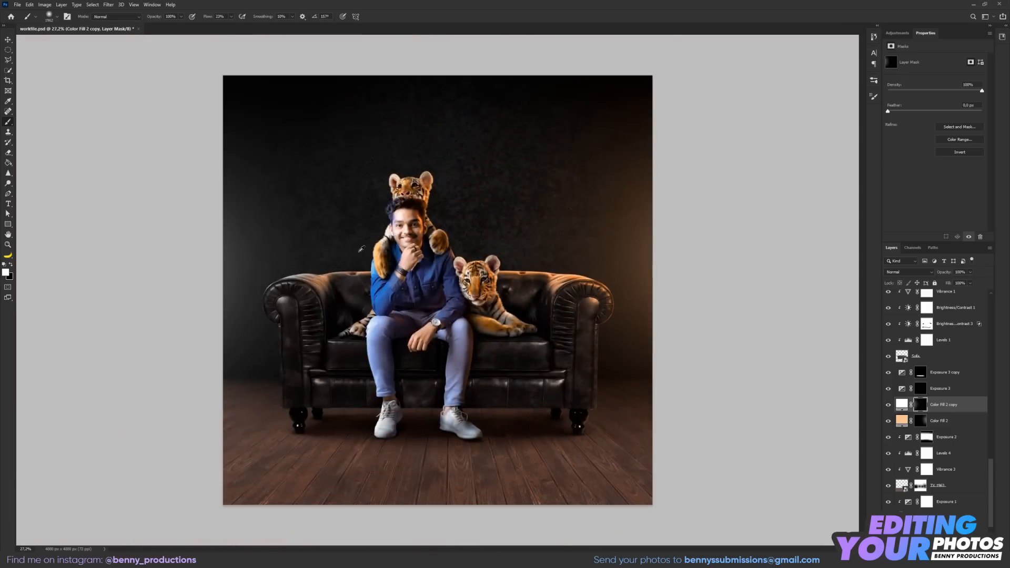
scroll(441, 251, up, 1)
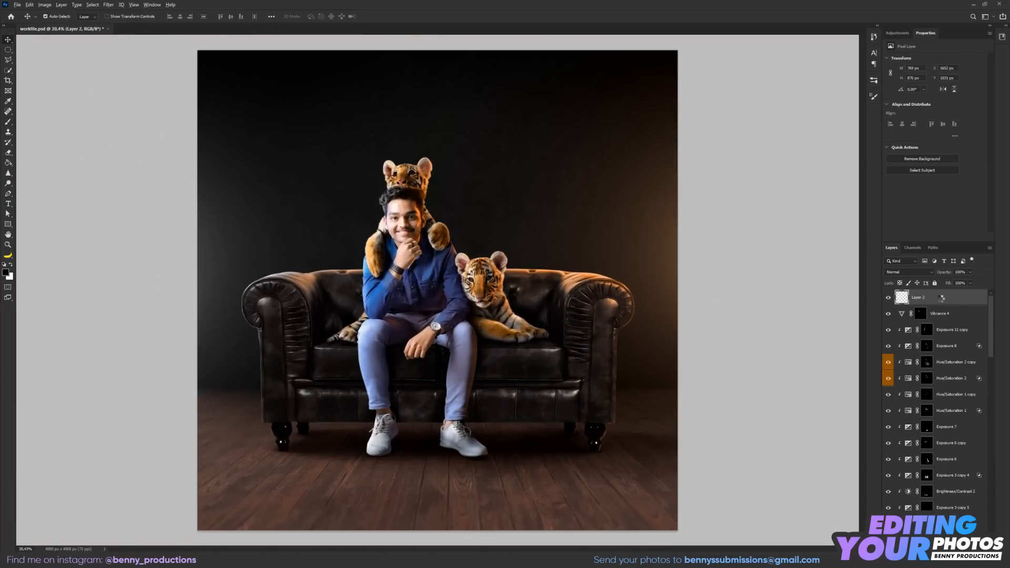
Stamp all visible layers into a new layer on top of the stack and convert it to a smart object.
right_click(941, 299)
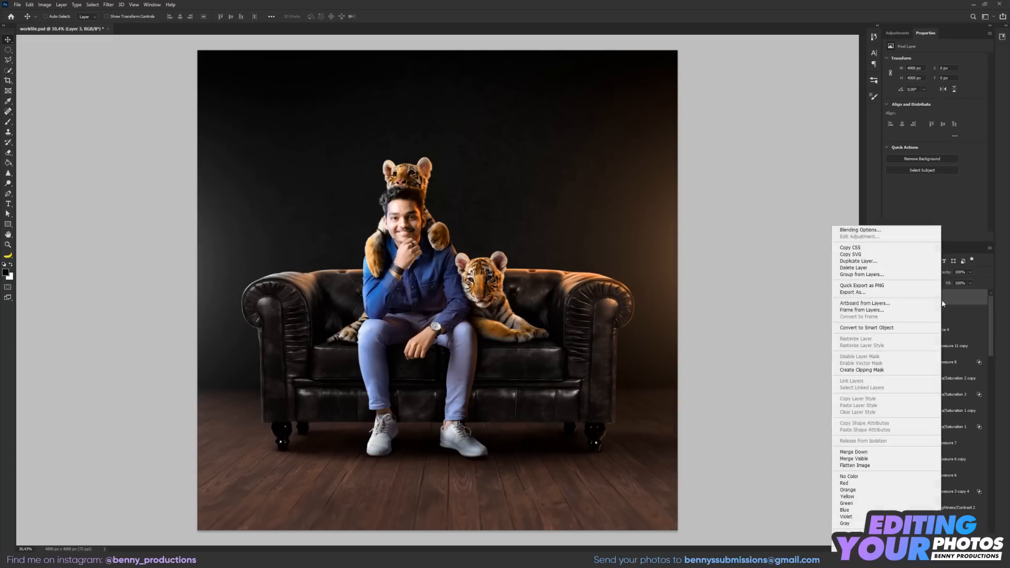
alt+click(889, 330)
Grade the merged smart object with the Camera Raw Filter, using Highlights -12, Whites +6, Blacks +10 and Clarity +32.
click(108, 5)
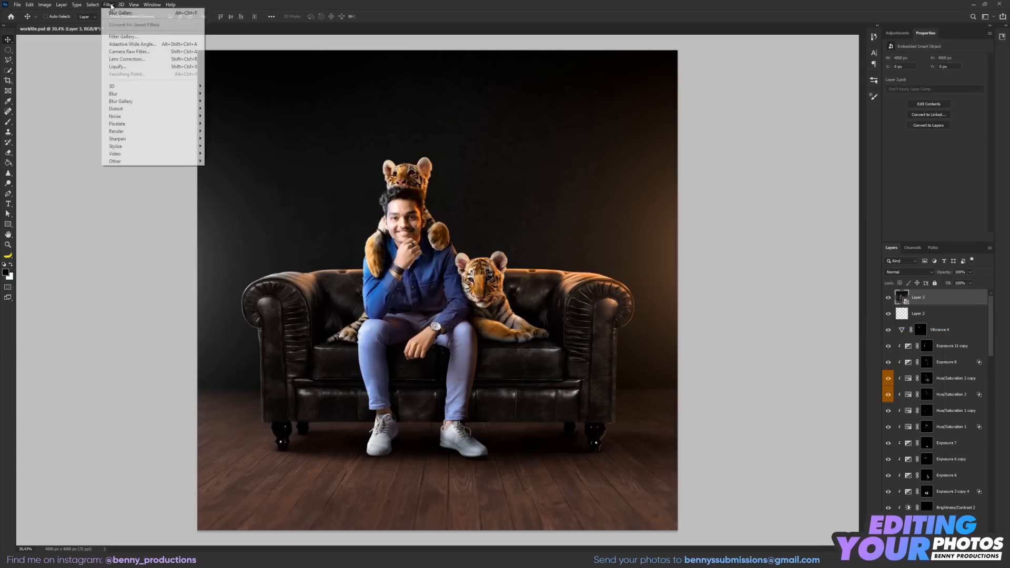
click(133, 53)
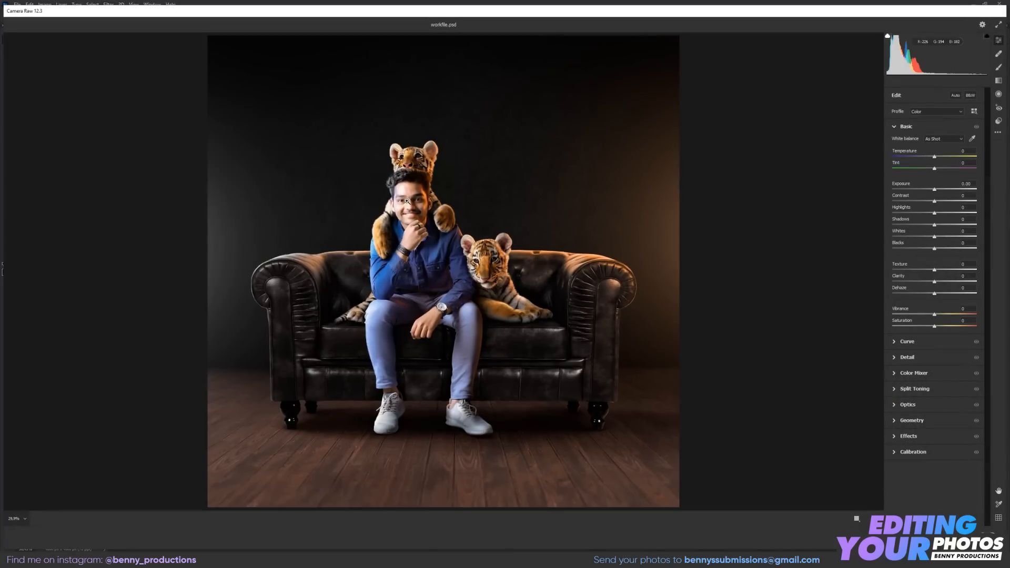
click(407, 201)
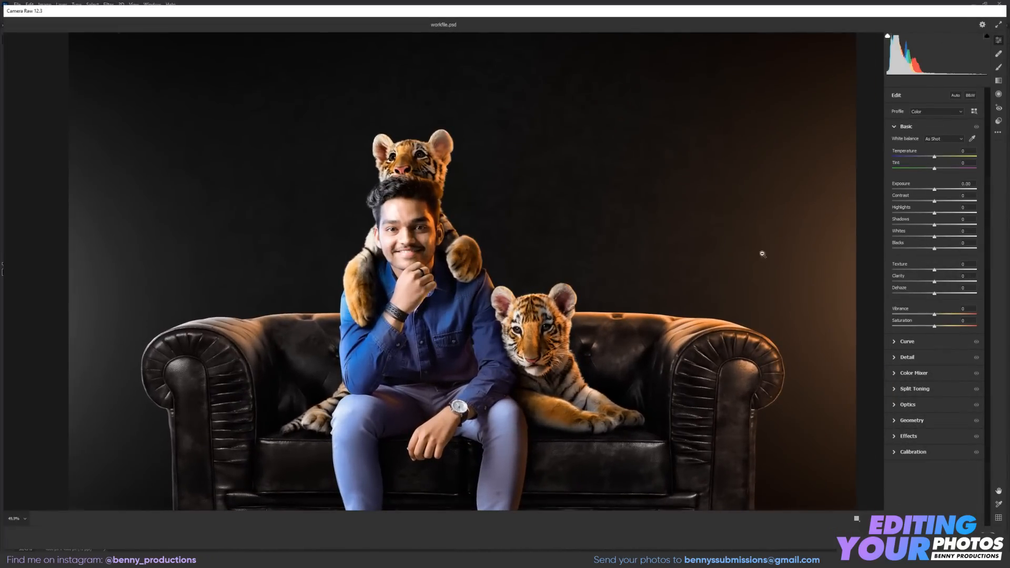
drag(484, 231, 452, 222)
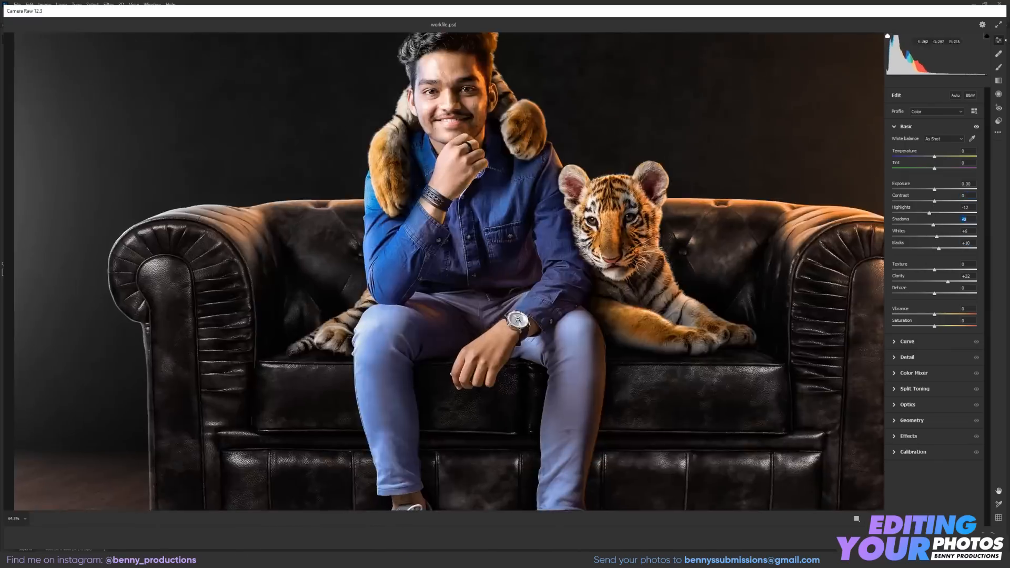
click(894, 176)
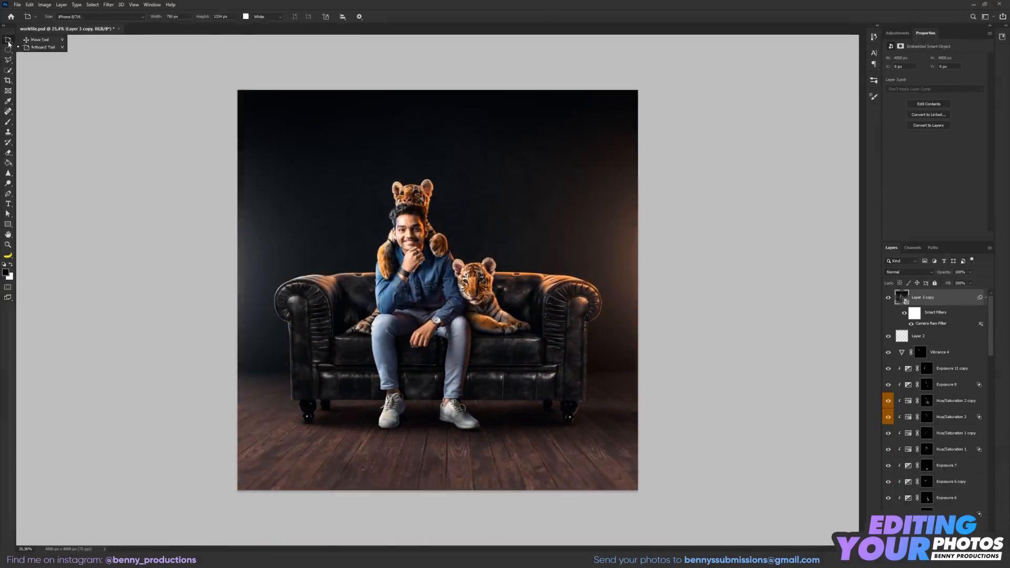
Collapse the merged layer's smart filter list and examine the graded composite at full and closer view.
click(40, 40)
scroll(425, 286, up, 3)
scroll(452, 287, down, 1)
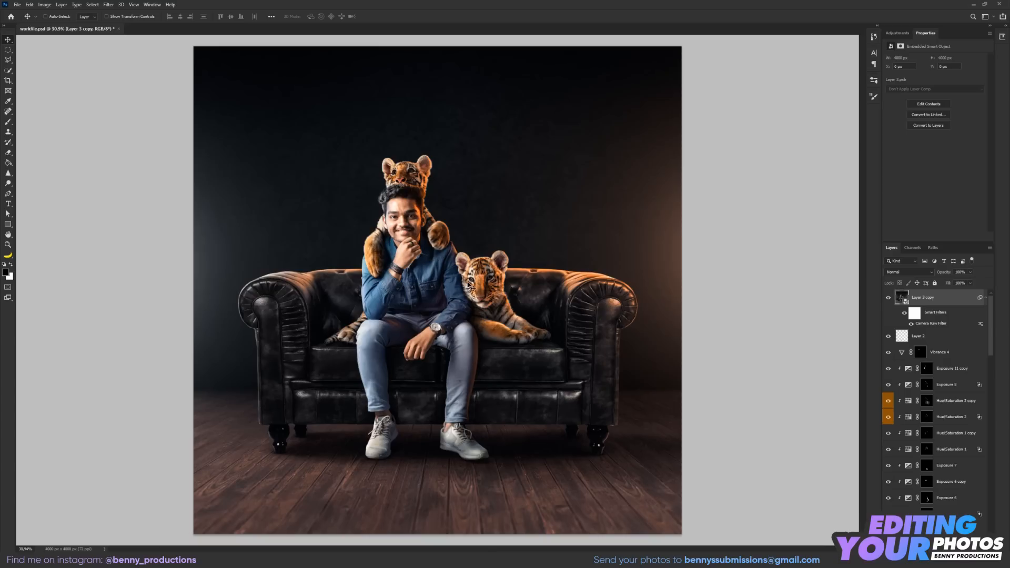
scroll(396, 231, down, 3)
scroll(395, 230, up, 3)
click(985, 298)
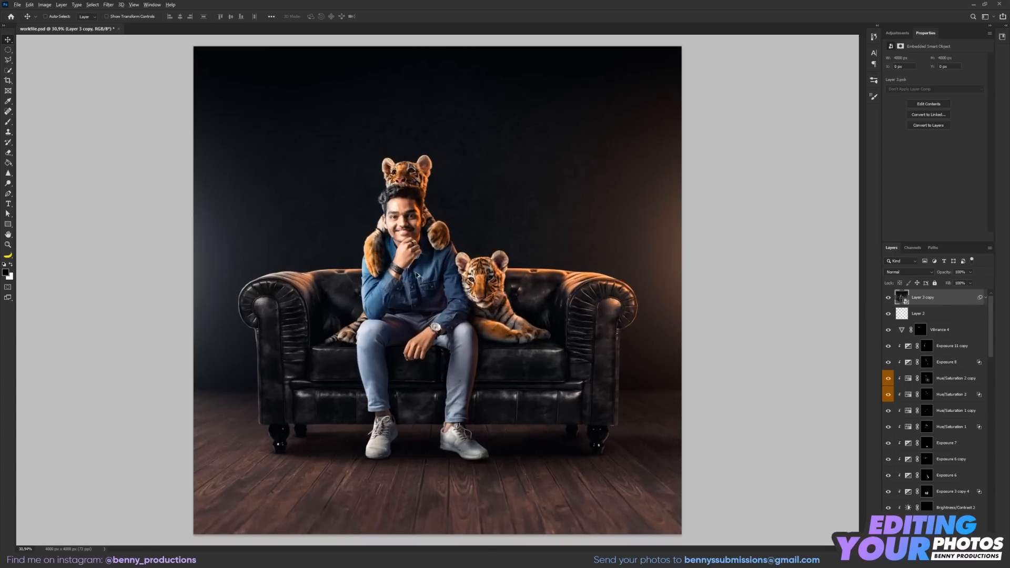
scroll(417, 275, up, 2)
scroll(418, 279, down, 1)
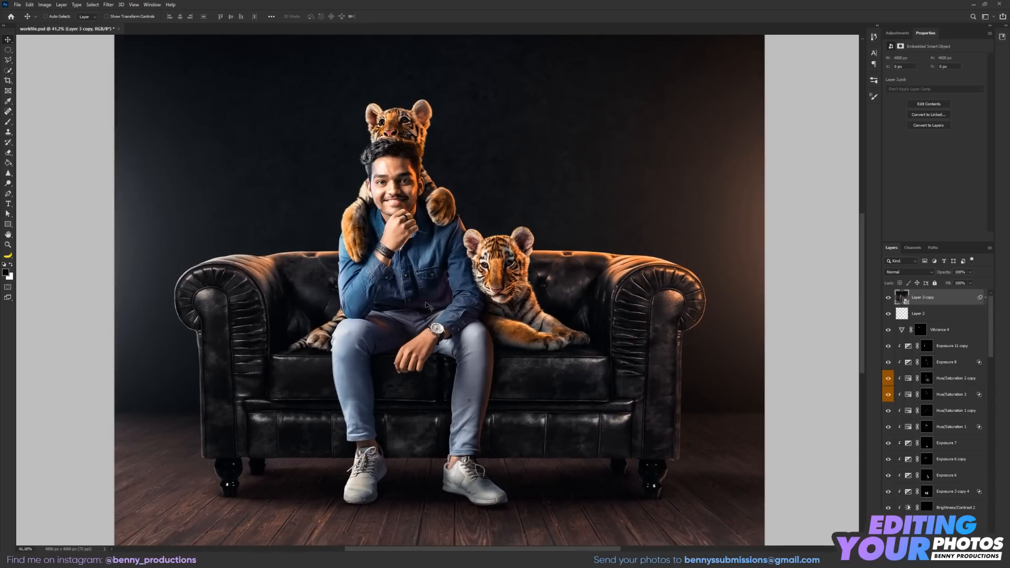